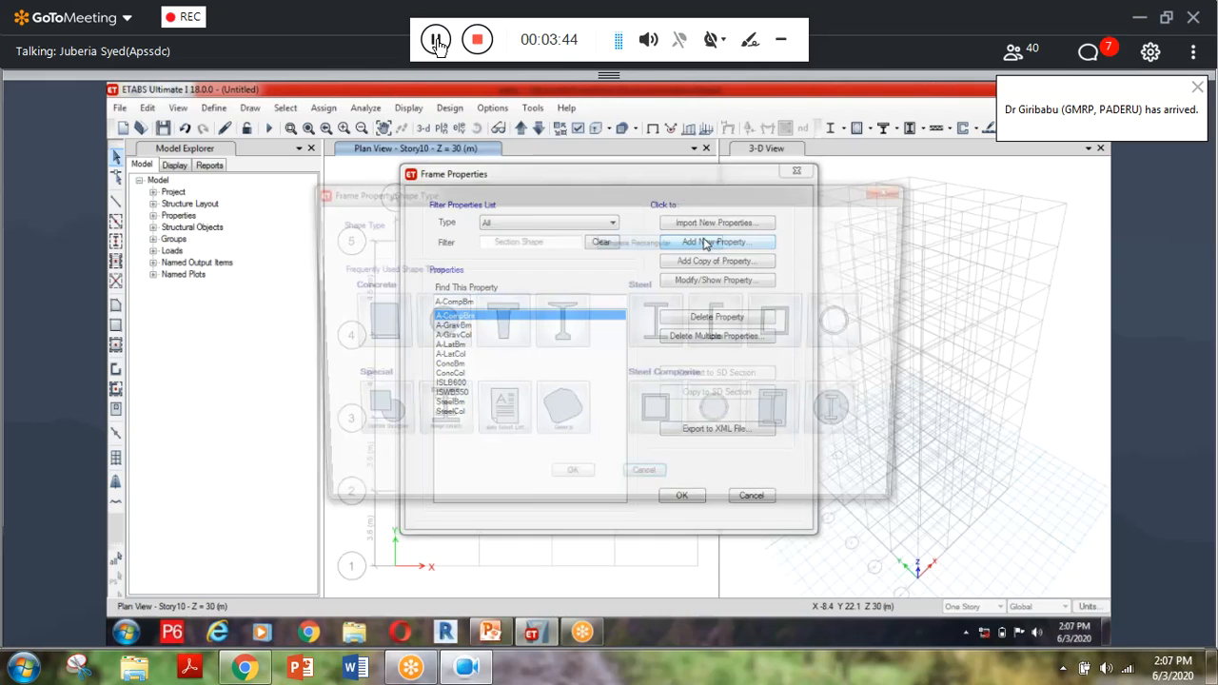
# Step: Switch to the PowerPoint presentation and view the Session-8 slides
pyautogui.click(347, 316)
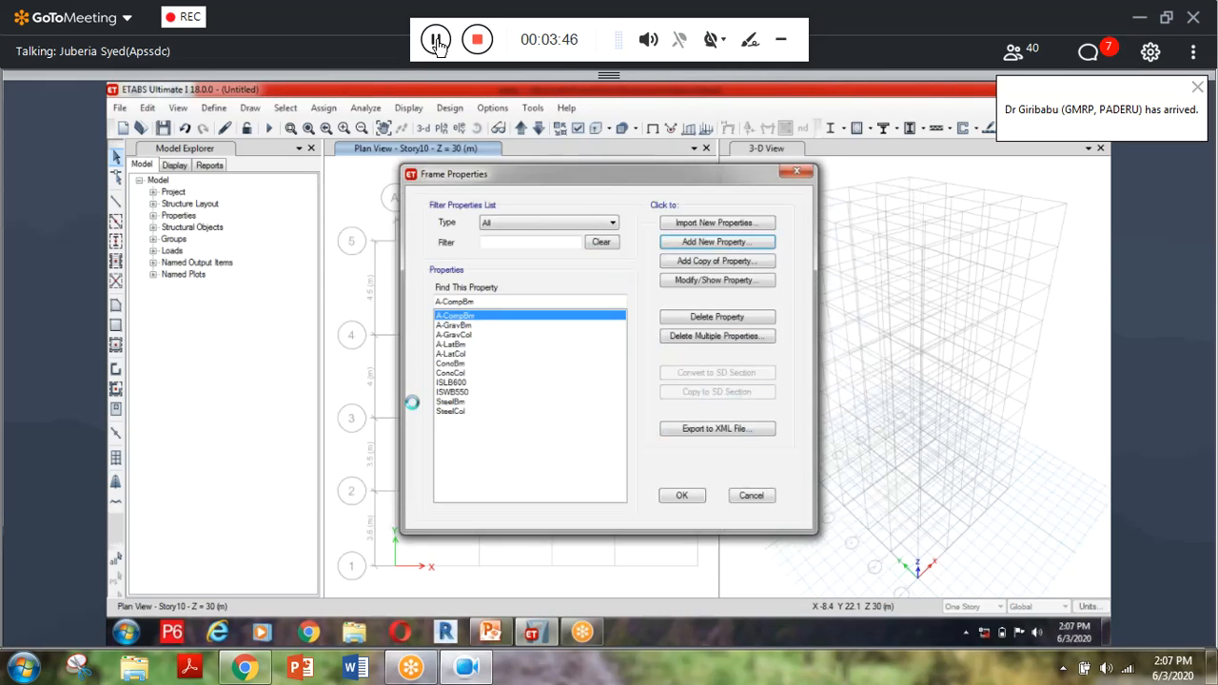
pyautogui.click(490, 632)
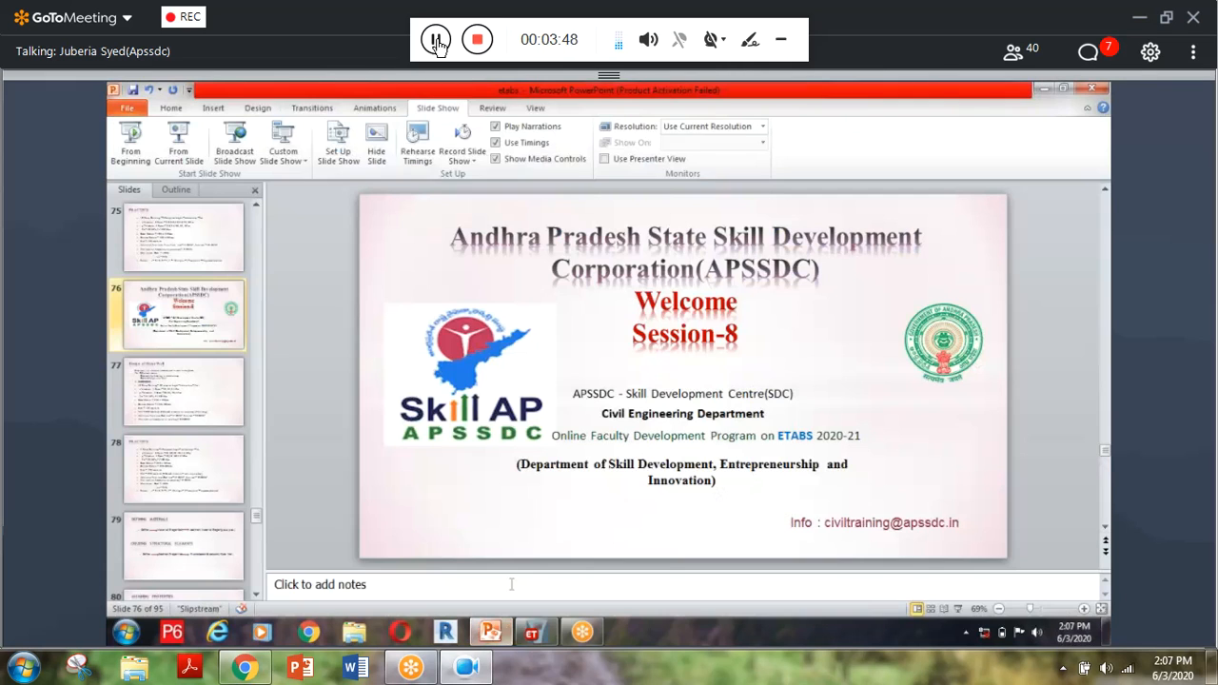
pyautogui.scroll(-1, 570, 533)
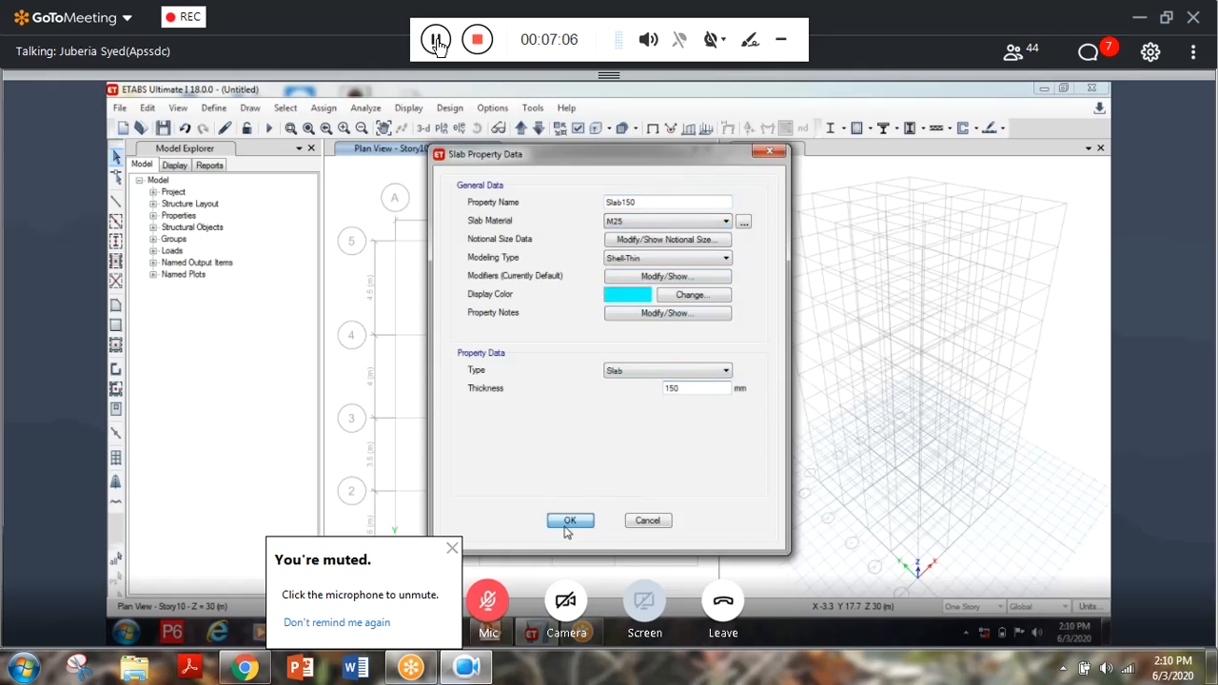
# Step: Confirm the Slab150 slab property and close the slab definitions
pyautogui.click(568, 523)
pyautogui.click(694, 401)
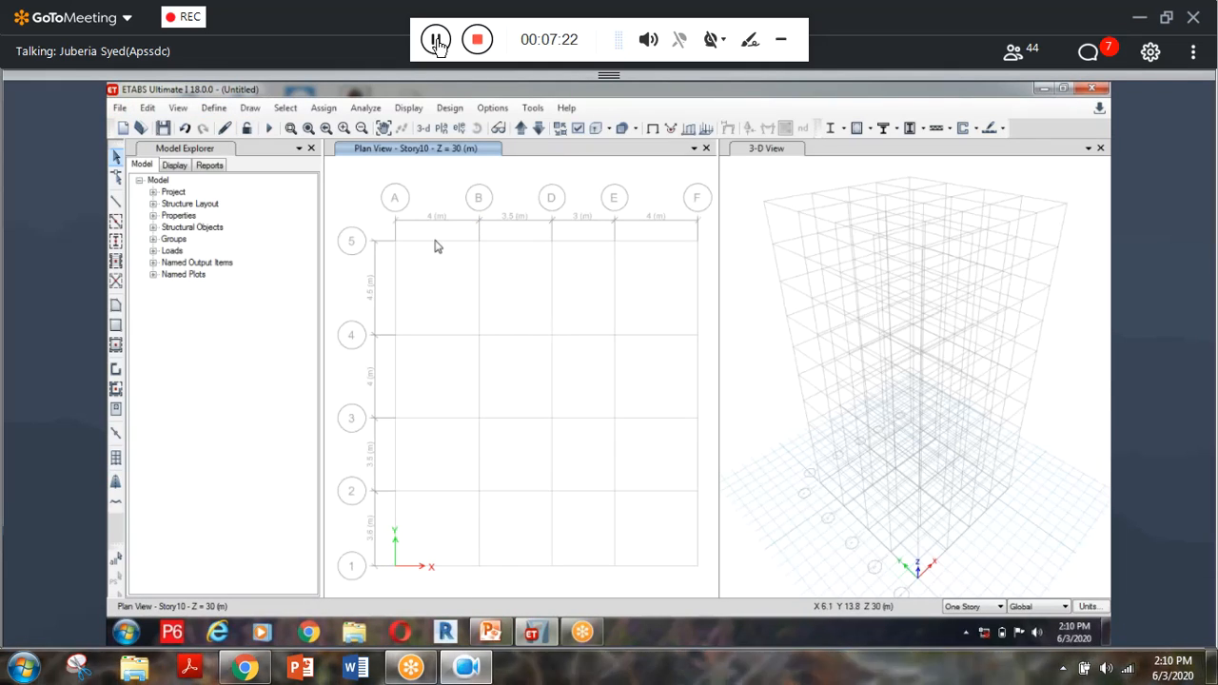
# Step: Add a new wall property with M25 as its wall material and open its thickness for editing
pyautogui.click(212, 108)
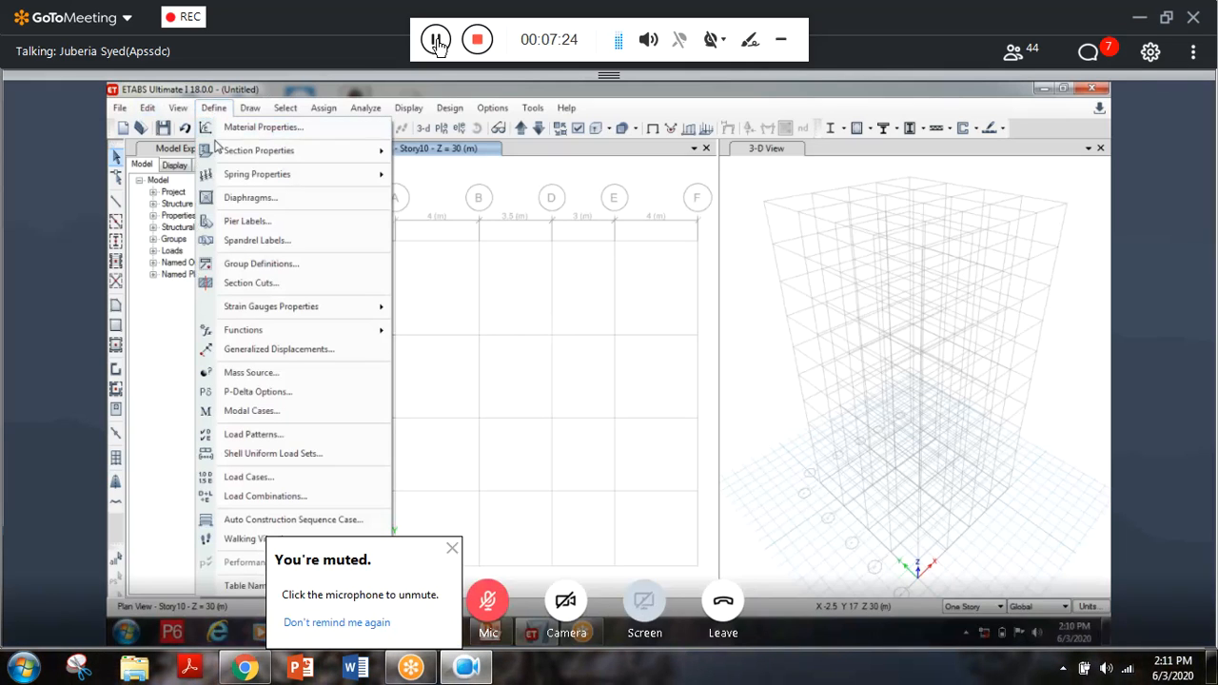
pyautogui.moveTo(249, 150)
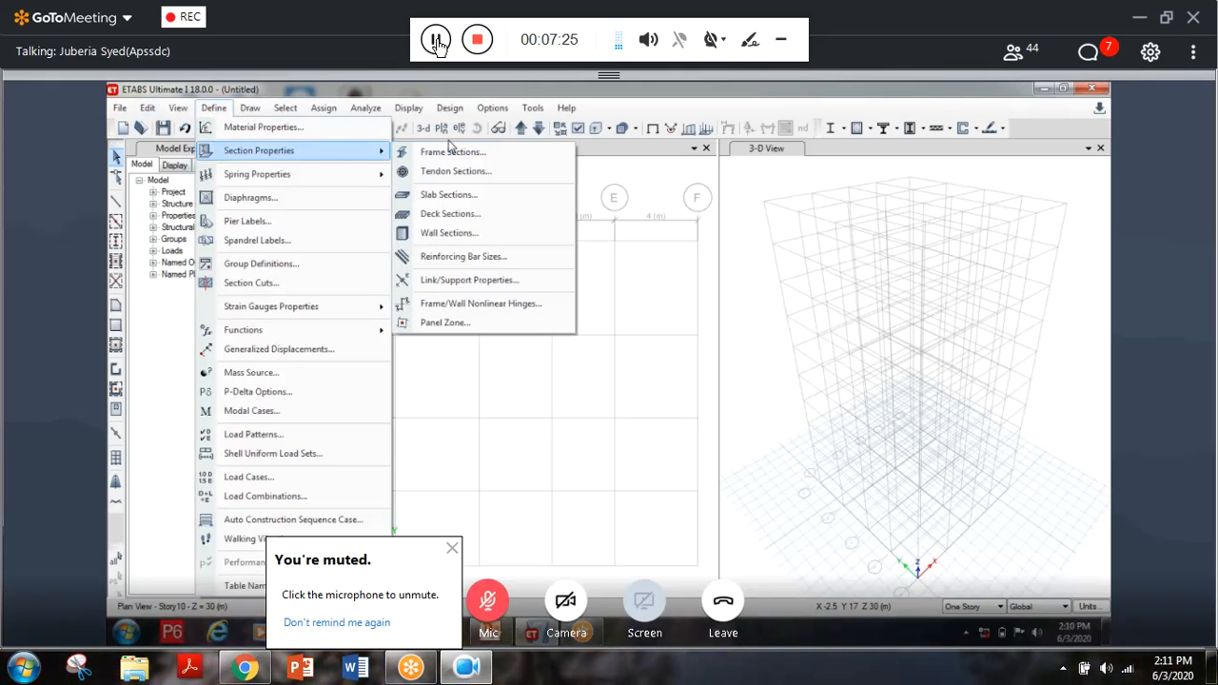
pyautogui.click(468, 234)
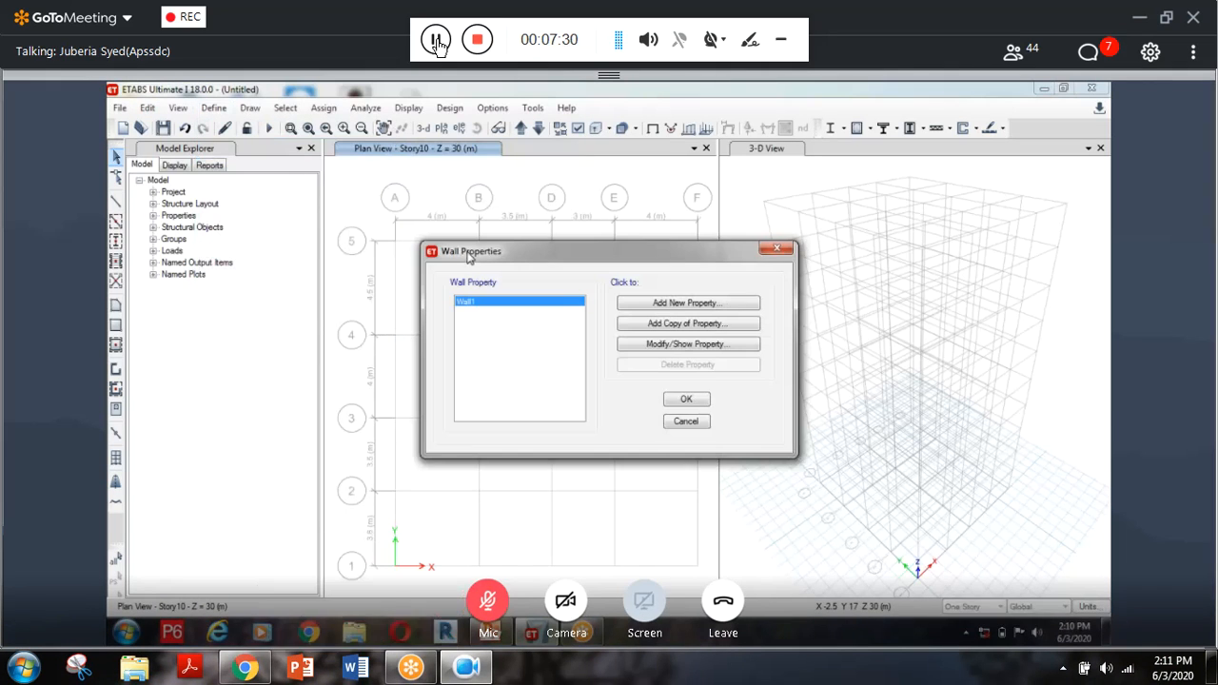
pyautogui.moveTo(466, 252); pyautogui.dragTo(431, 207)
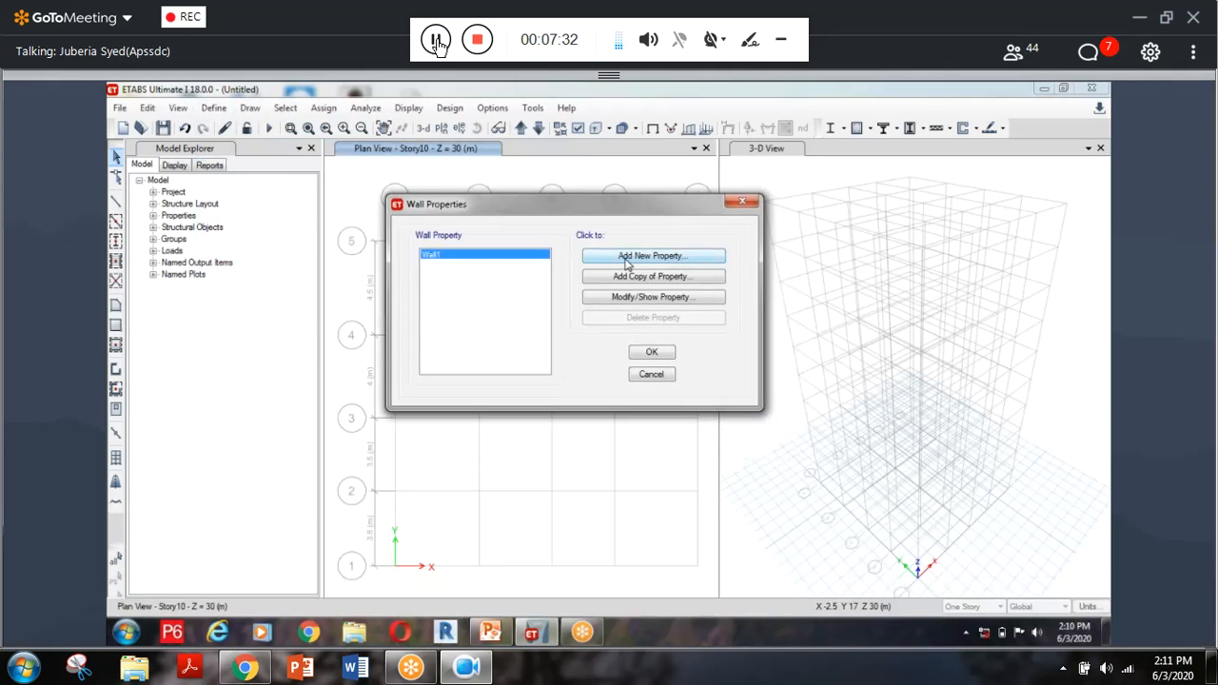
pyautogui.click(626, 259)
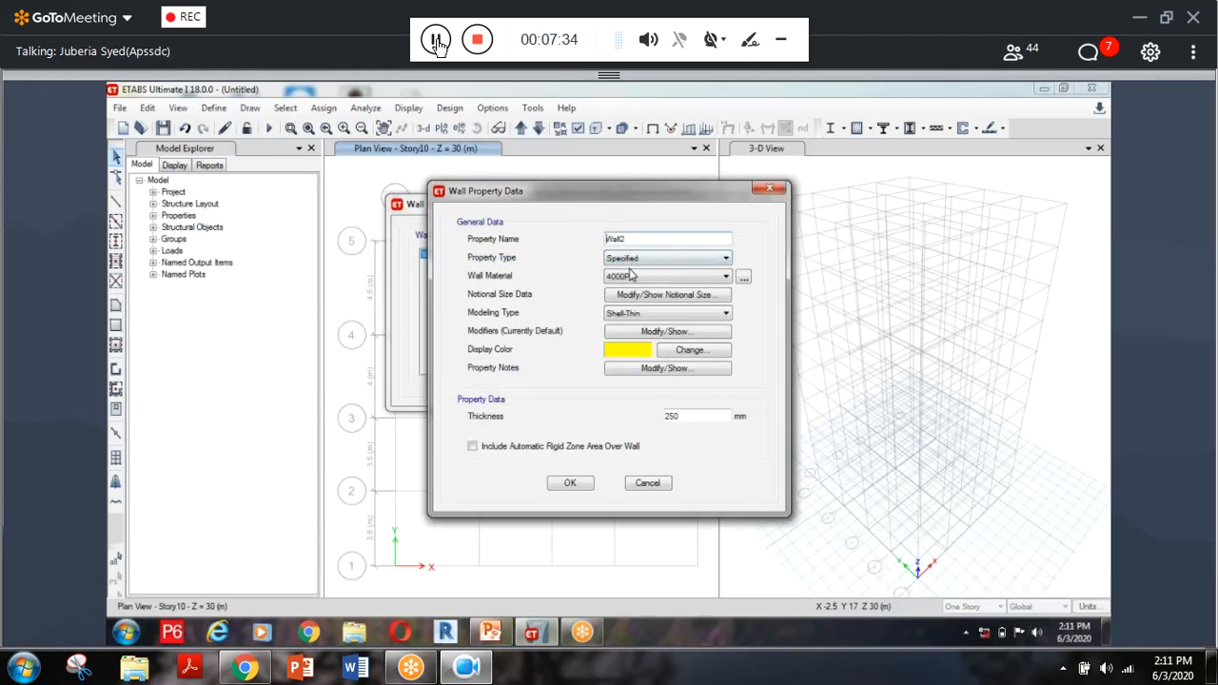
pyautogui.click(629, 274)
pyautogui.click(621, 340)
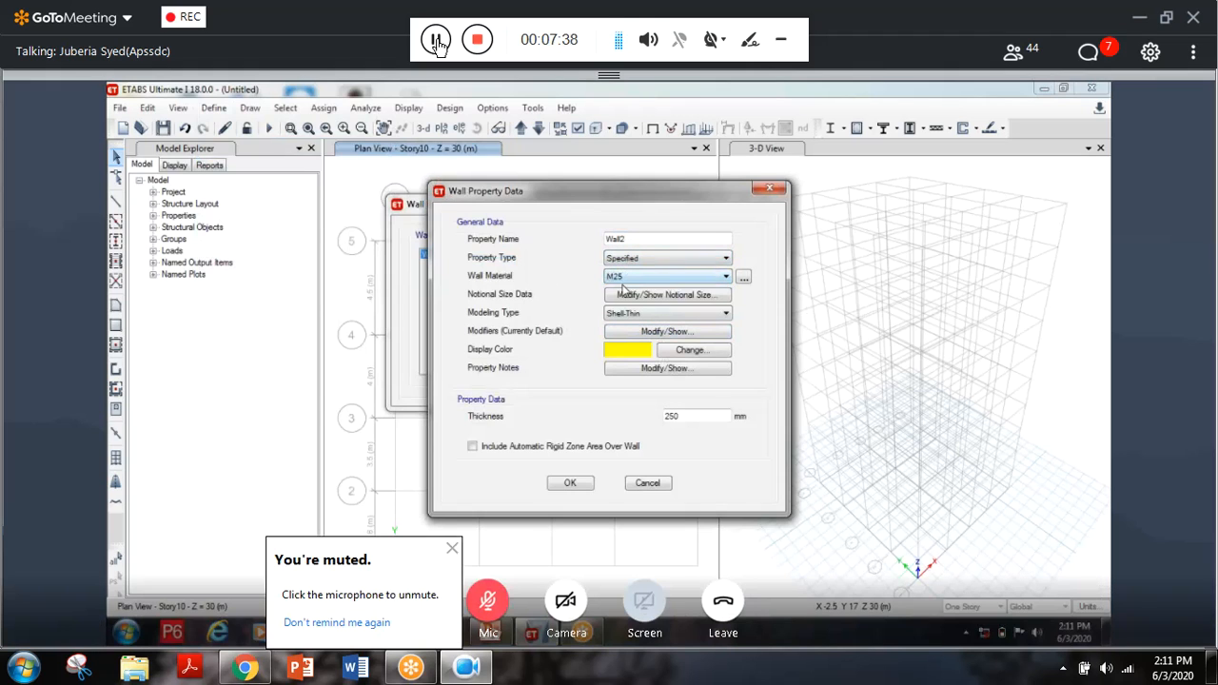
pyautogui.doubleClick(672, 416)
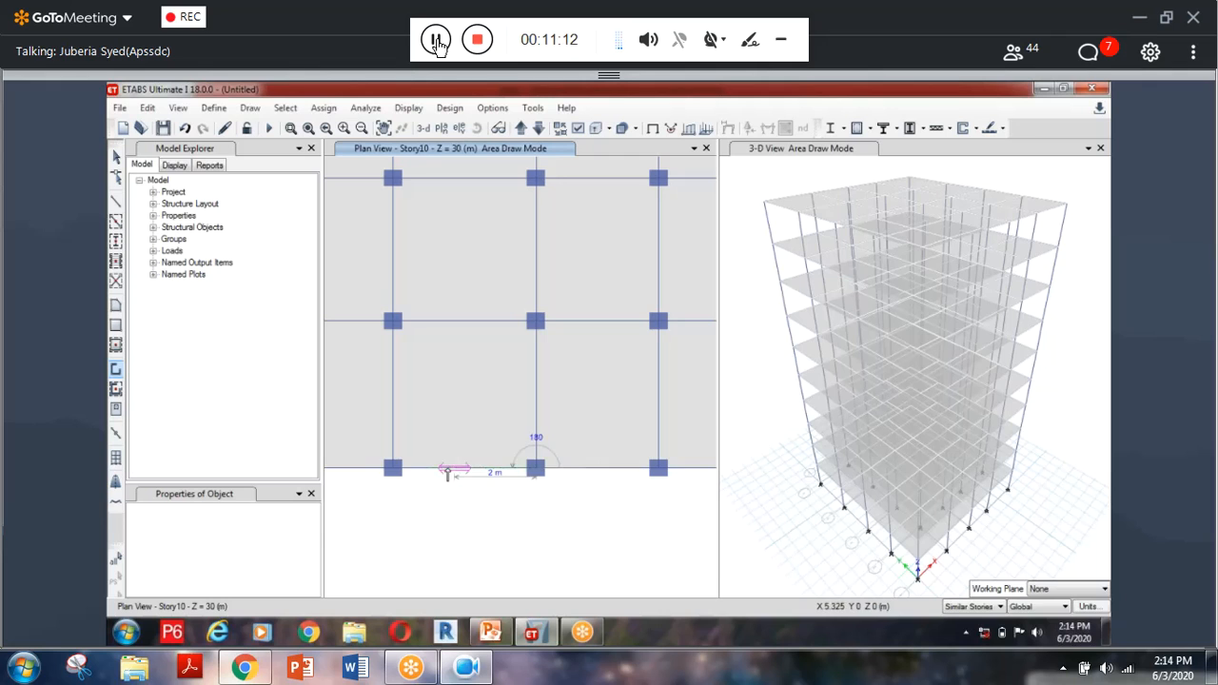
# Step: Draw a 2 m wall along grid line 1, from the column at grid D towards grid B
pyautogui.click(454, 468)
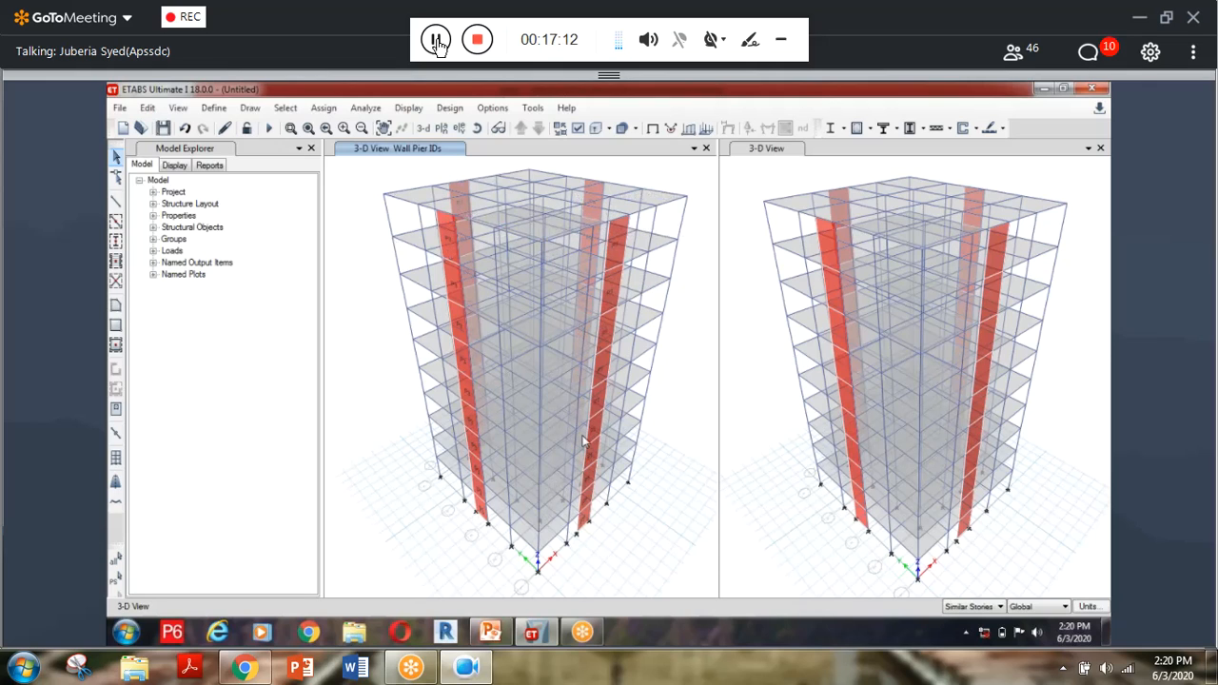
# Step: Run a check of the whole building model and close its report
pyautogui.moveTo(579, 428); pyautogui.dragTo(427, 251, button='middle')
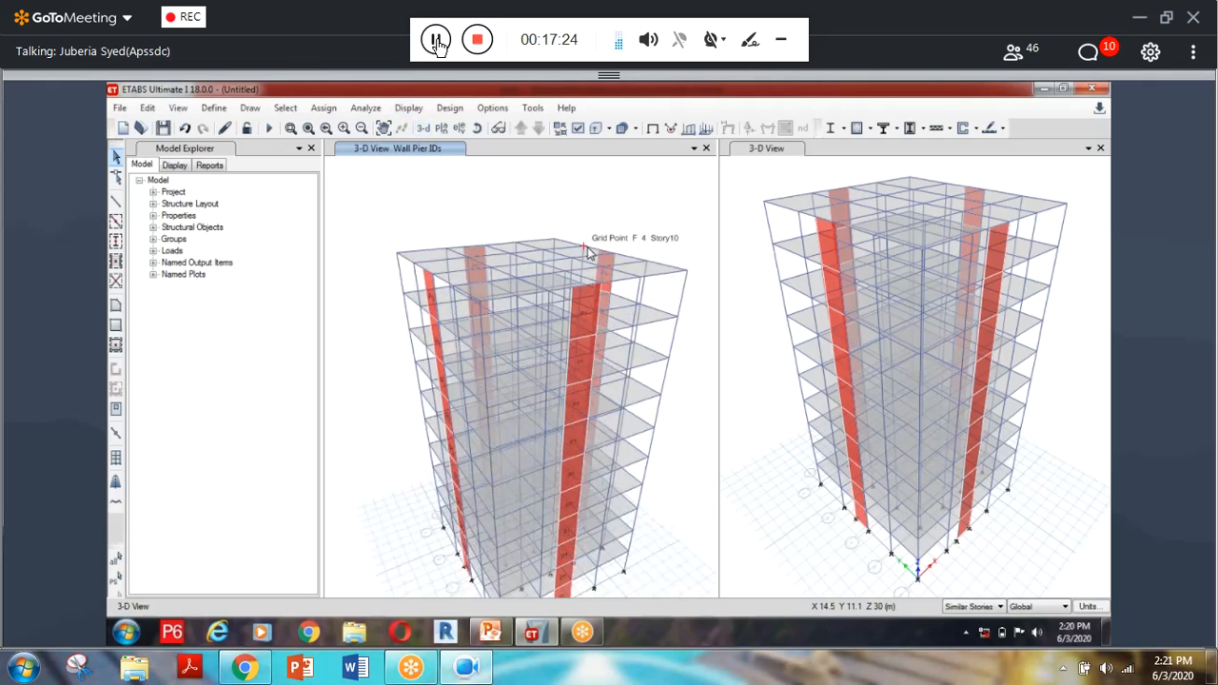
pyautogui.keyDown('shift'); pyautogui.moveTo(587, 251); pyautogui.dragTo(569, 243, button='middle'); pyautogui.keyUp('shift')
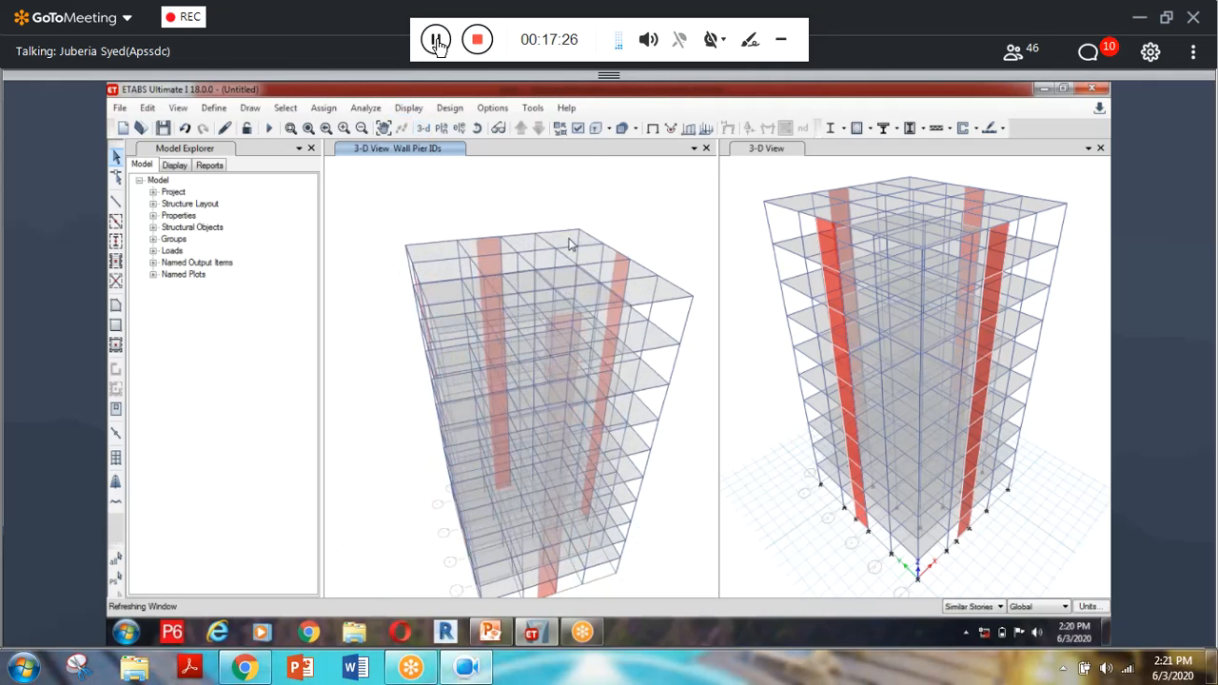
pyautogui.click(365, 108)
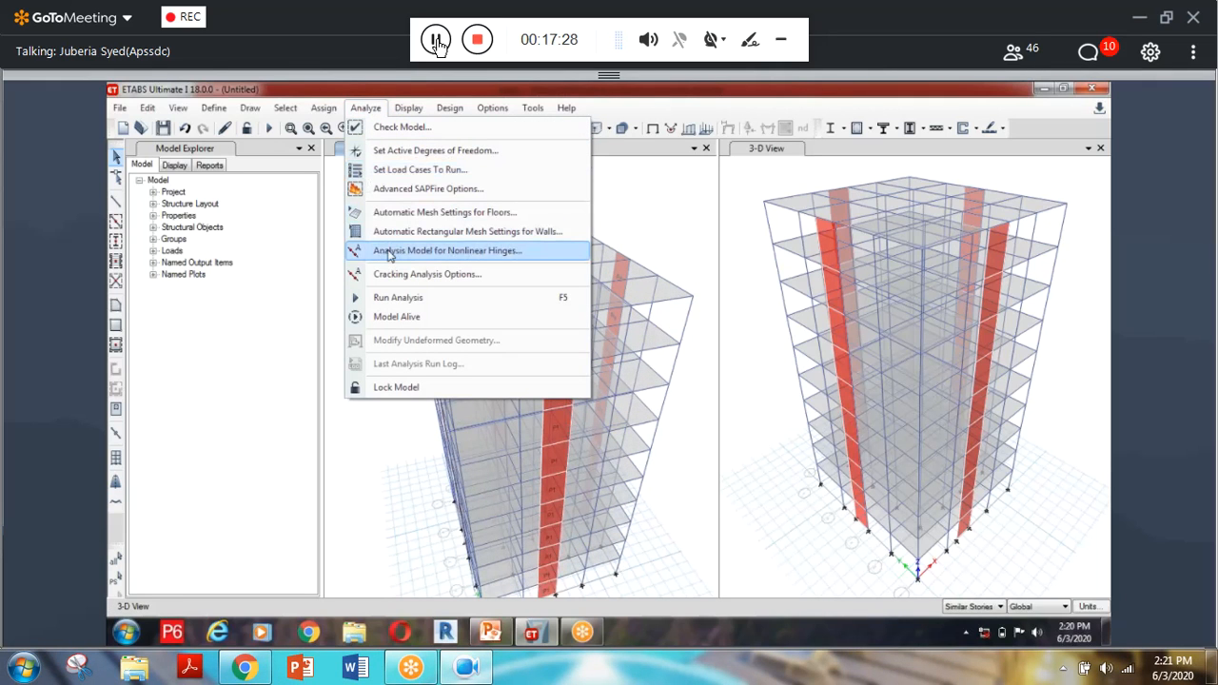
pyautogui.click(423, 135)
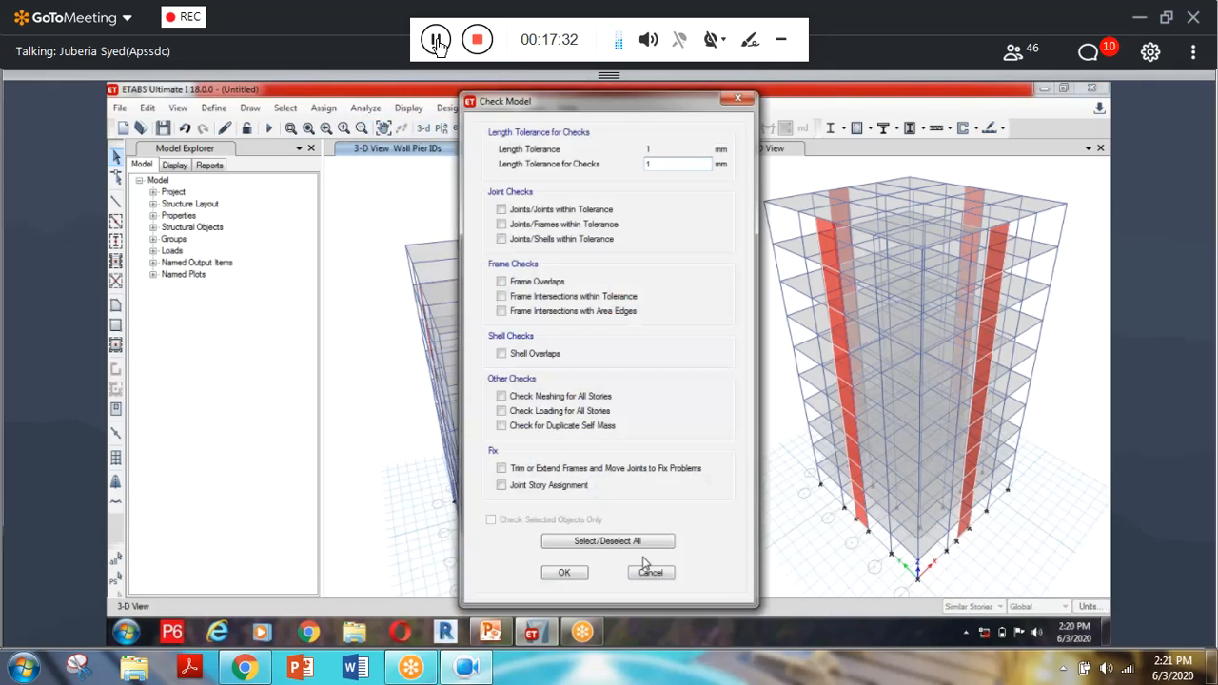
pyautogui.click(567, 571)
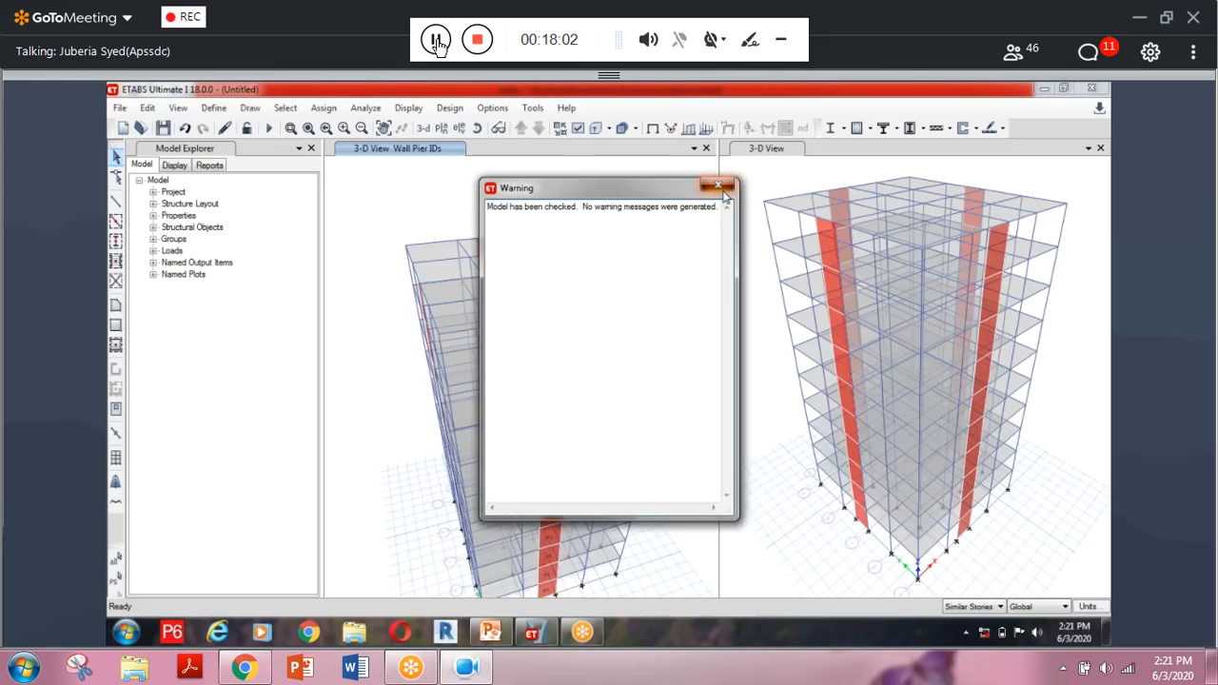
pyautogui.click(722, 189)
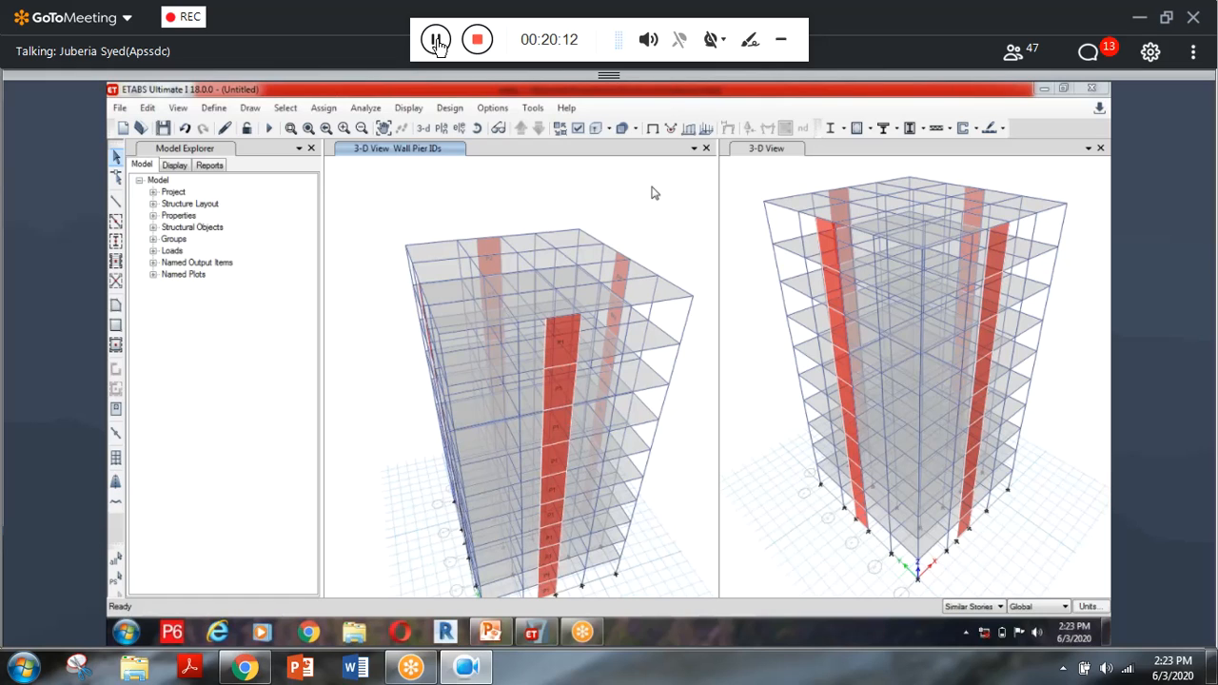
pyautogui.click(212, 109)
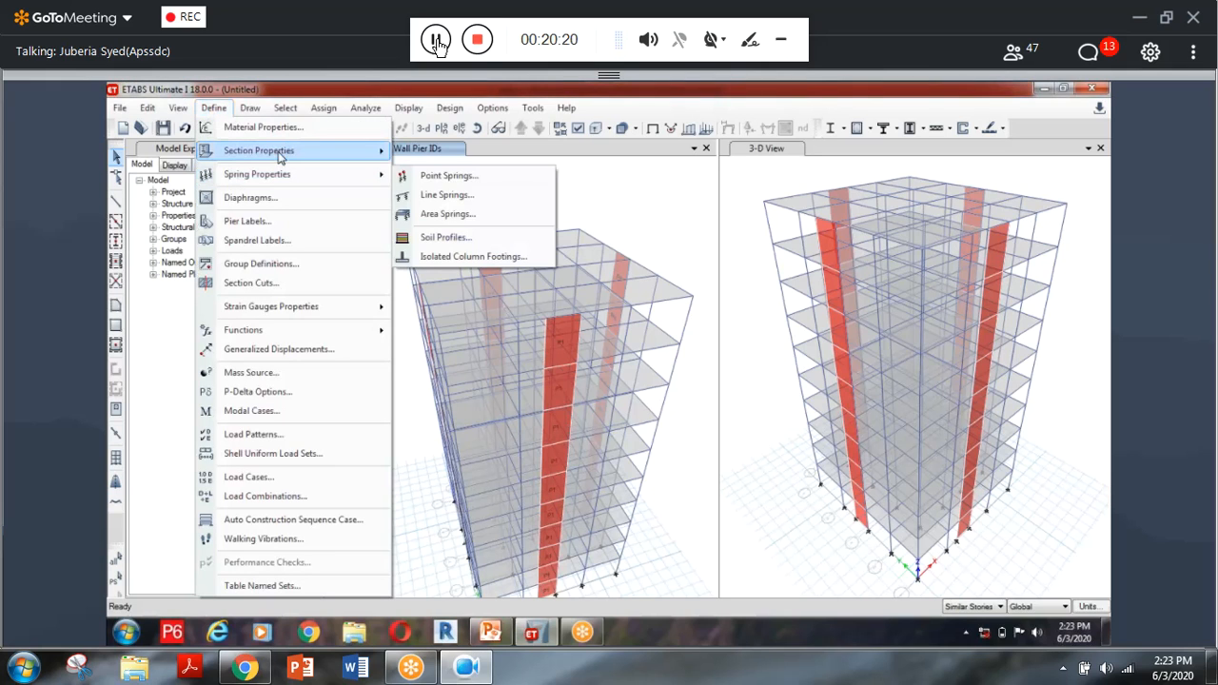
pyautogui.moveTo(283, 152)
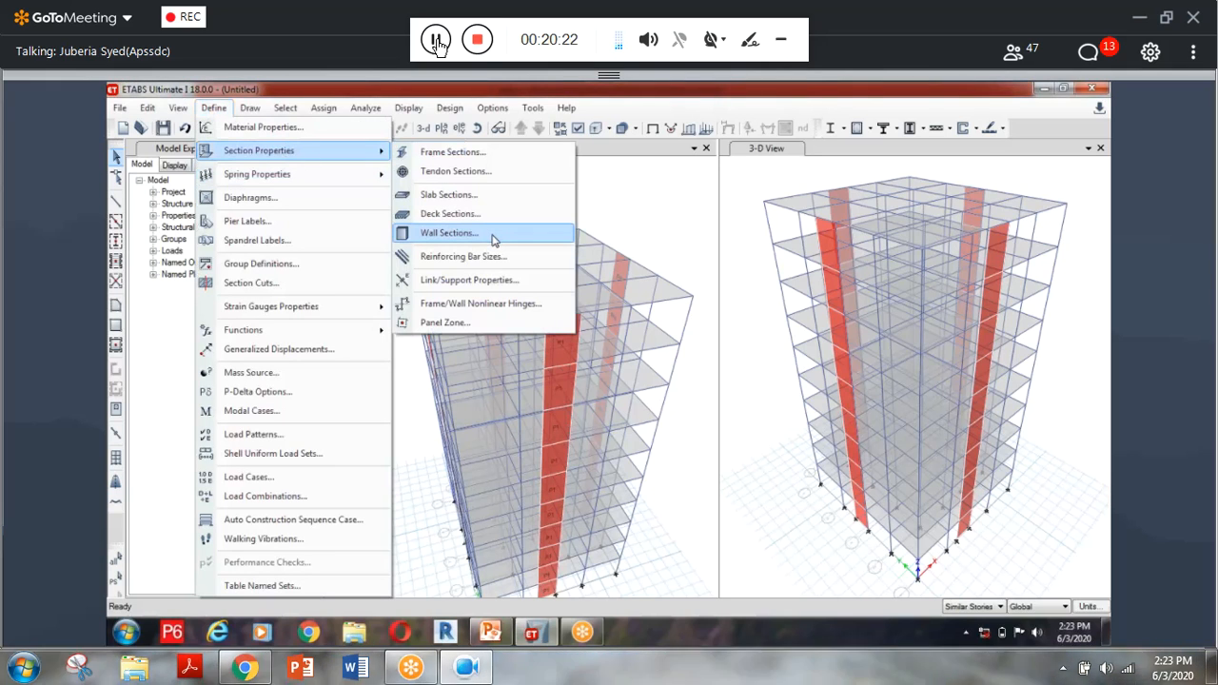
pyautogui.click(493, 240)
pyautogui.click(683, 400)
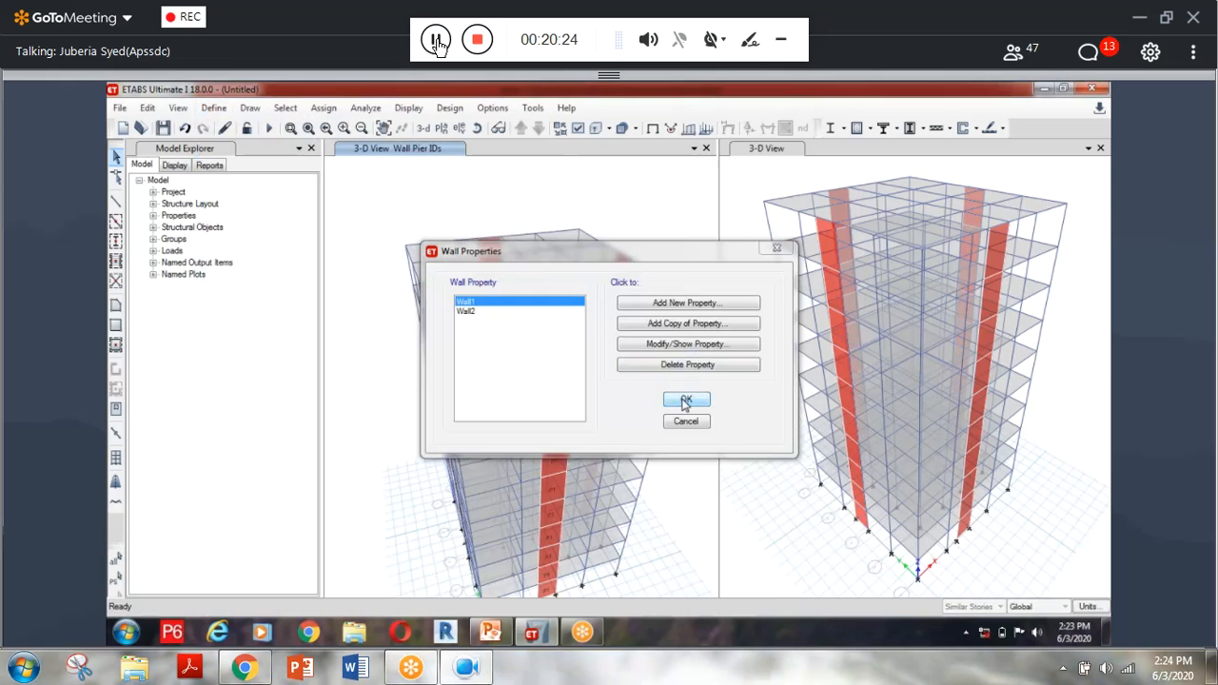
# Step: Change the wall material of the Wall1 property and confirm the wall definitions
pyautogui.click(213, 108)
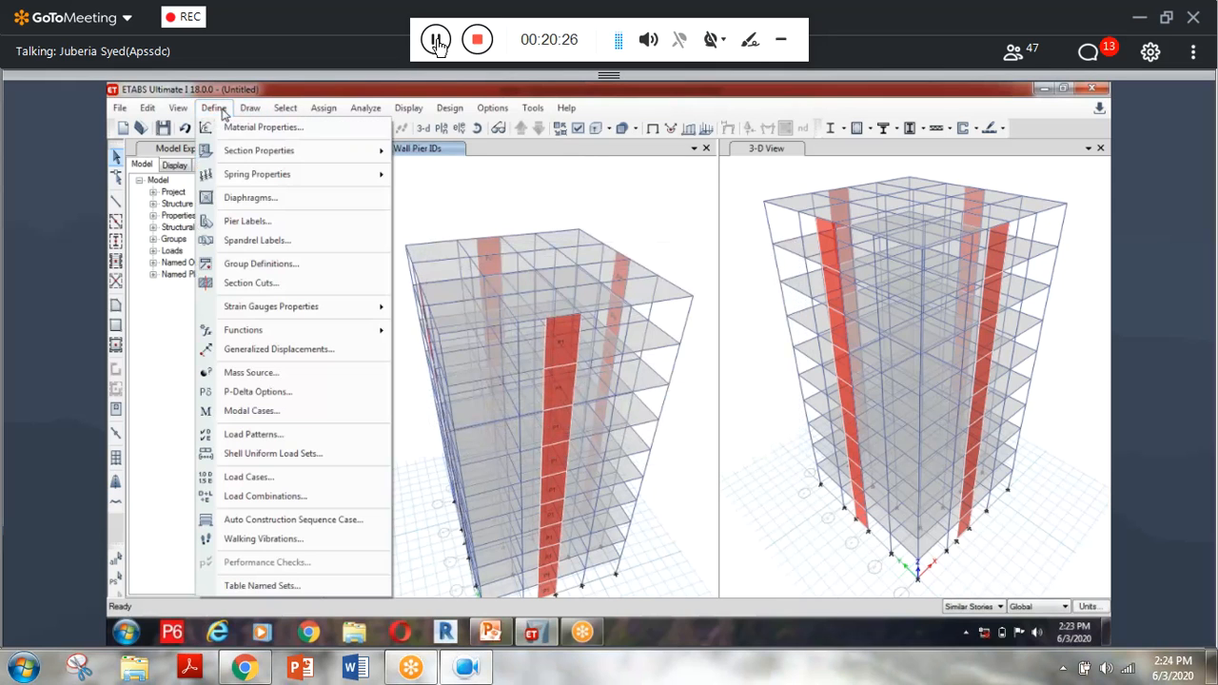
pyautogui.moveTo(308, 155)
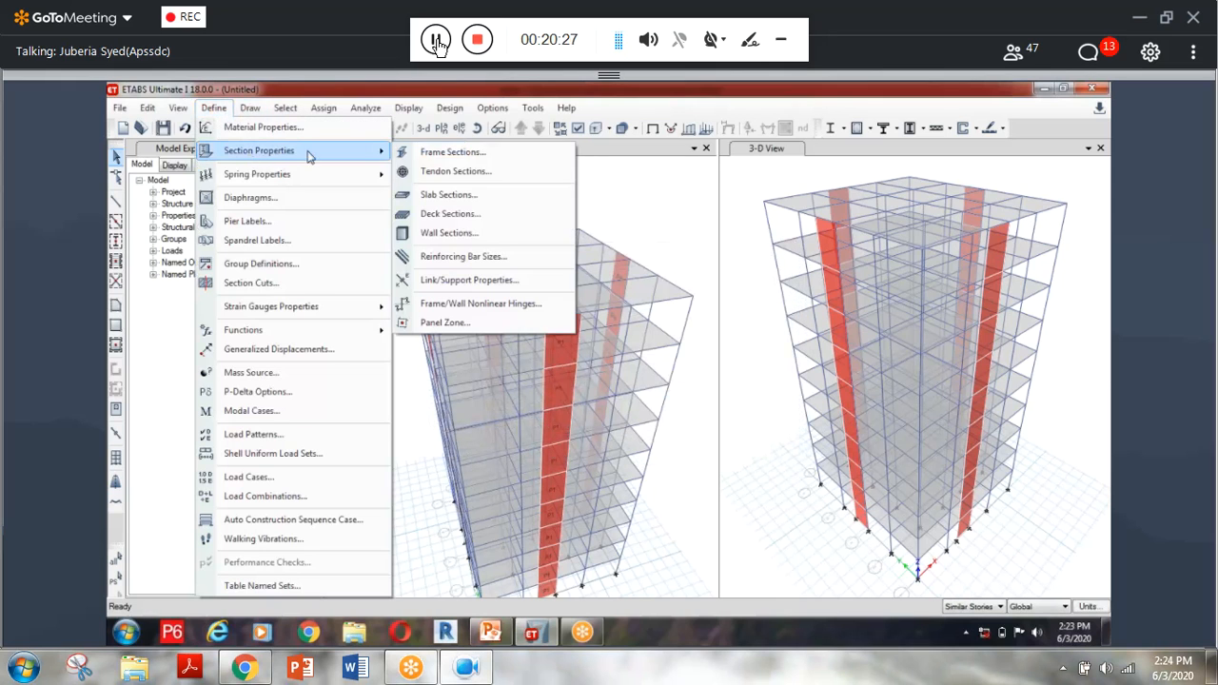
pyautogui.click(461, 238)
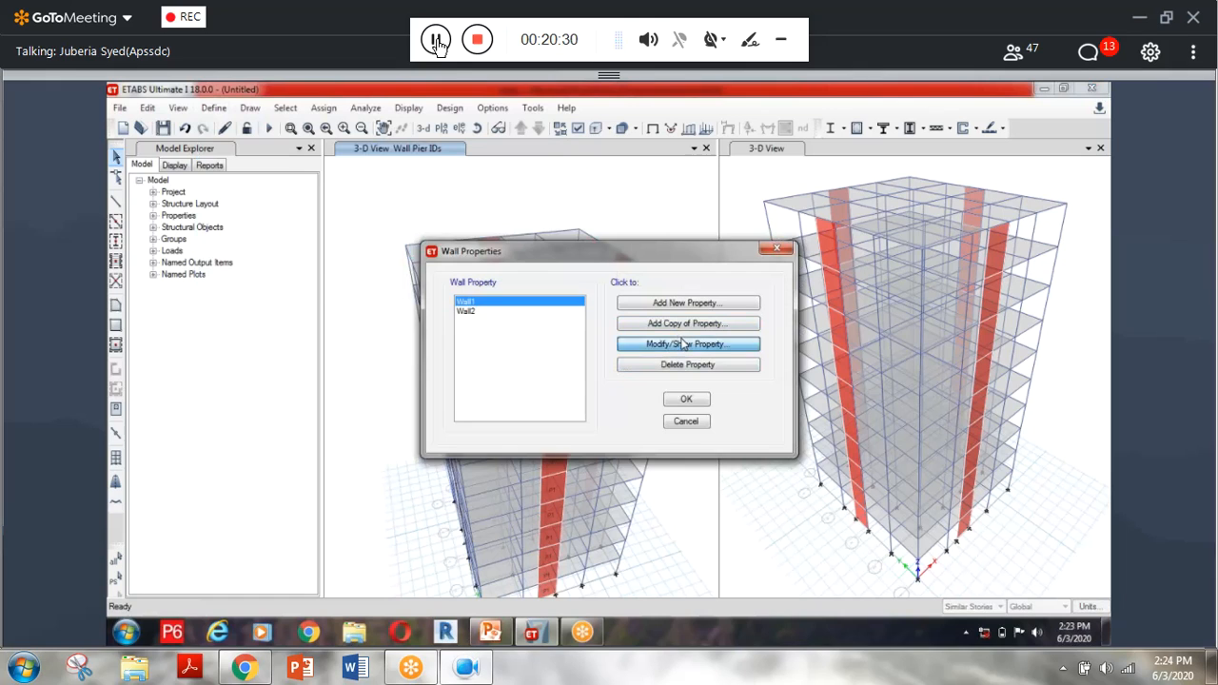
pyautogui.click(681, 345)
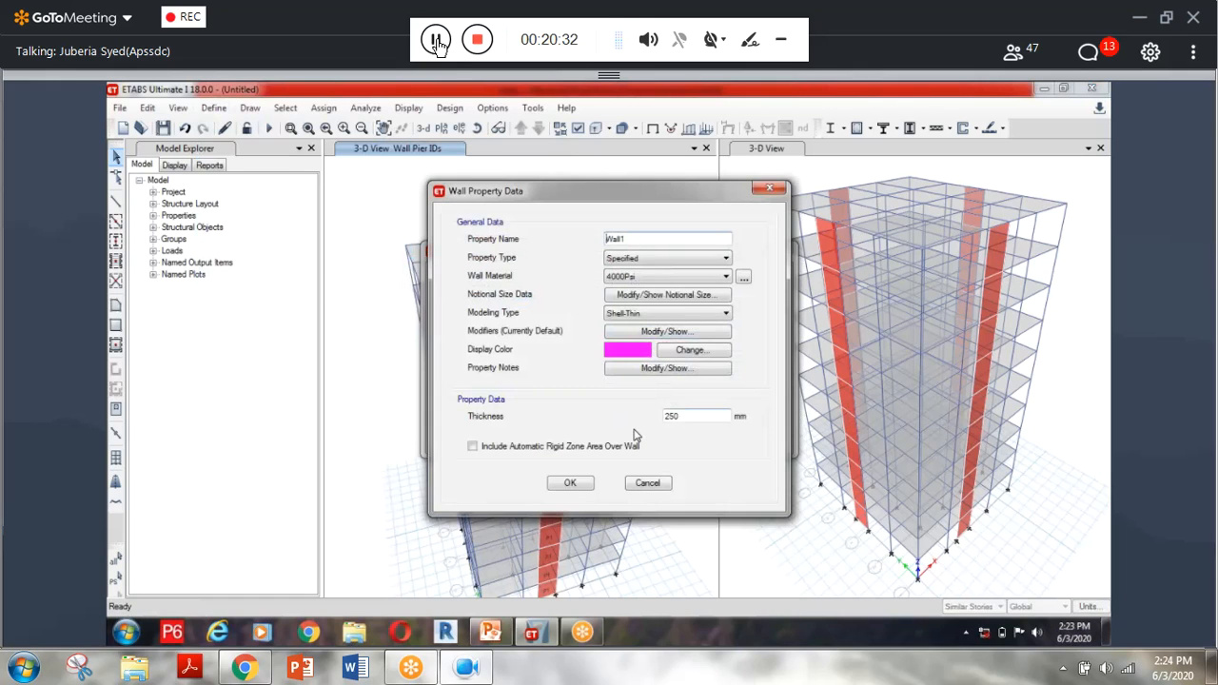
pyautogui.click(625, 277)
pyautogui.click(628, 329)
pyautogui.click(570, 482)
pyautogui.click(685, 403)
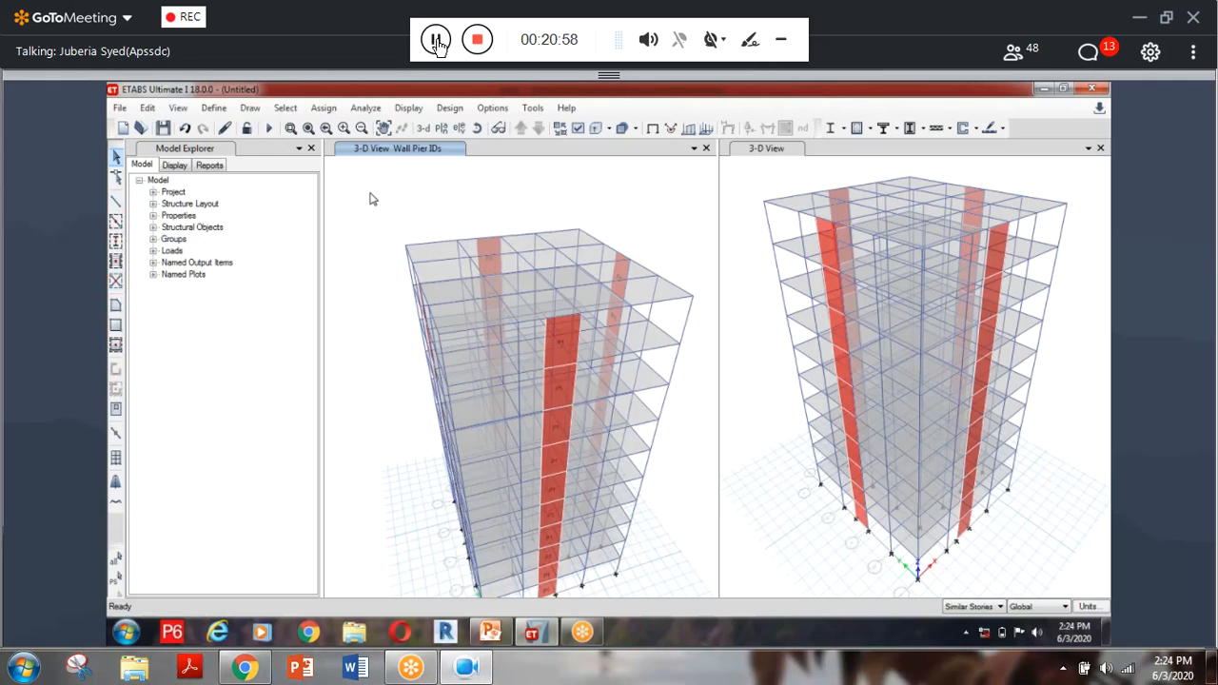
# Step: Show the Story10 plan view and open the drawing control type options for a new wall
pyautogui.click(440, 128)
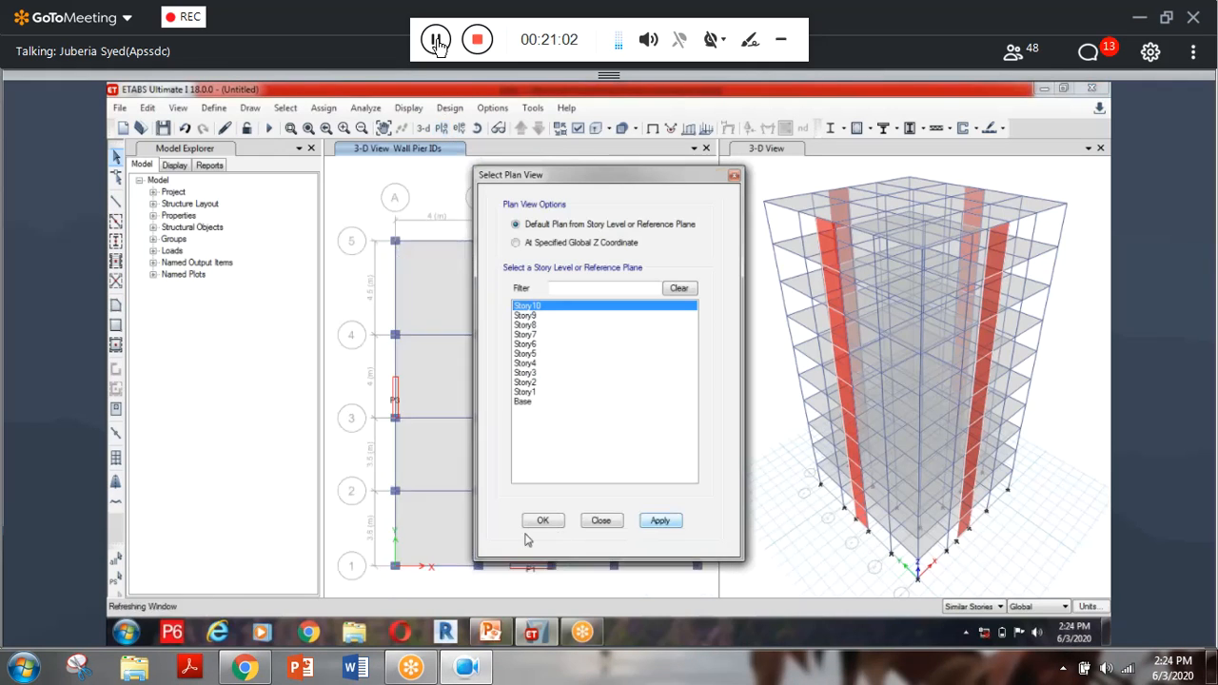
pyautogui.click(538, 522)
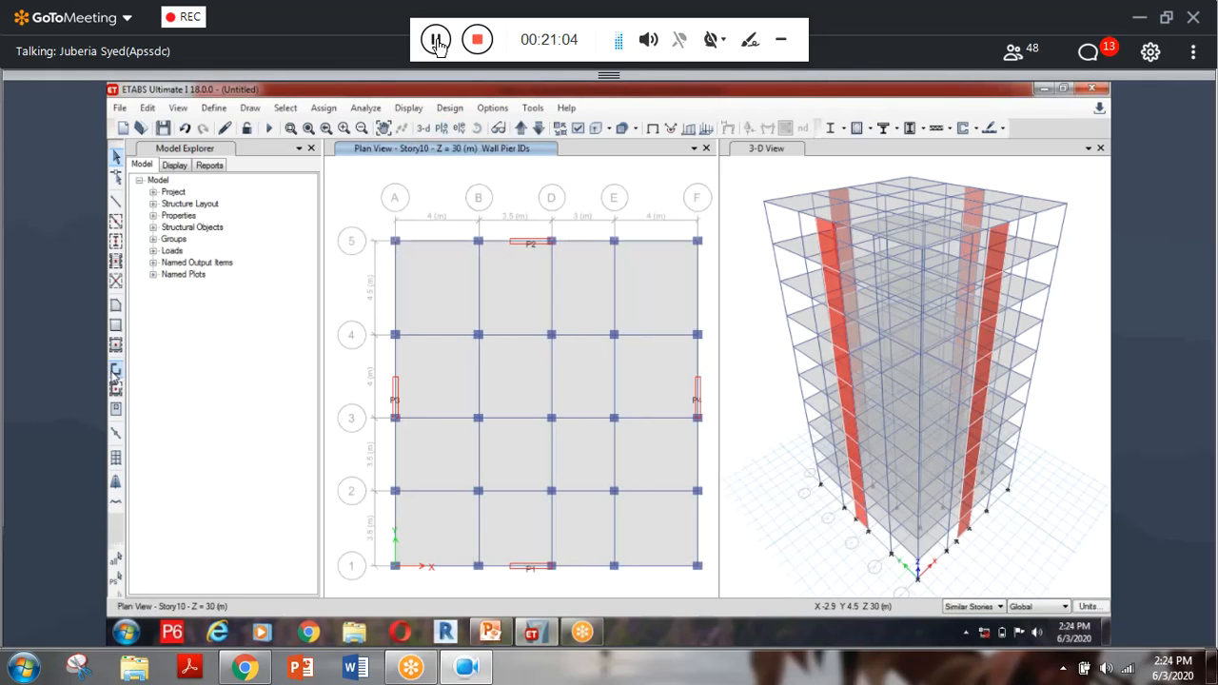
pyautogui.click(116, 370)
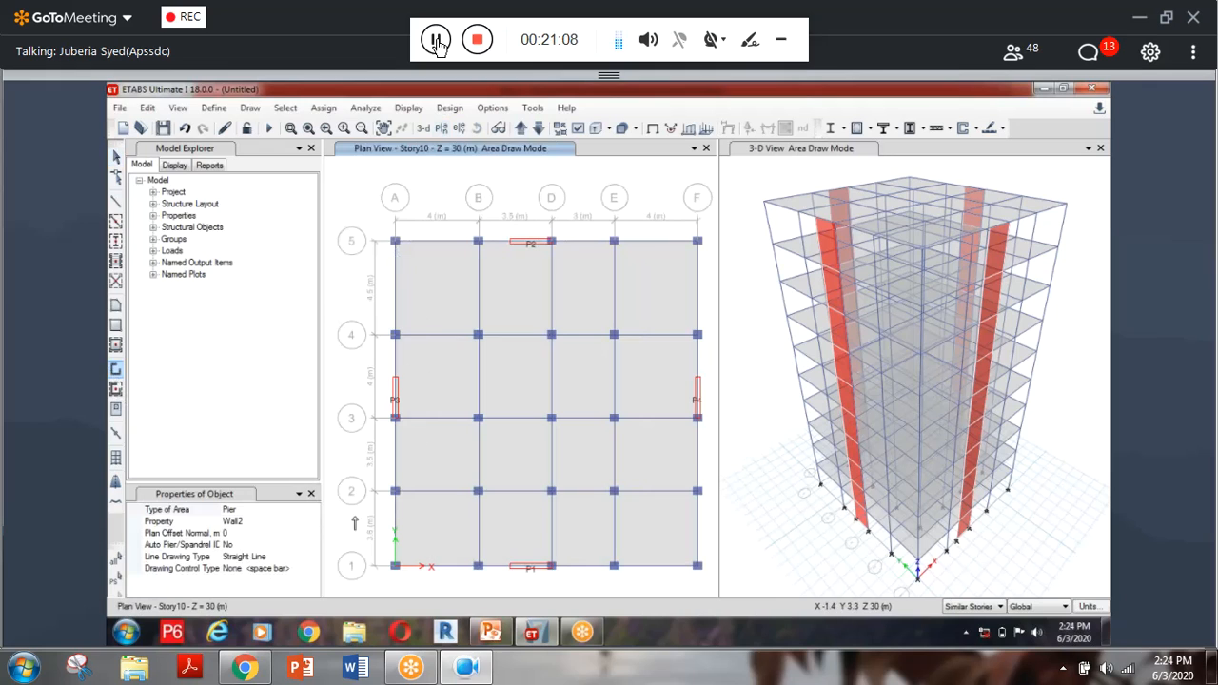
pyautogui.click(308, 569)
pyautogui.click(248, 580)
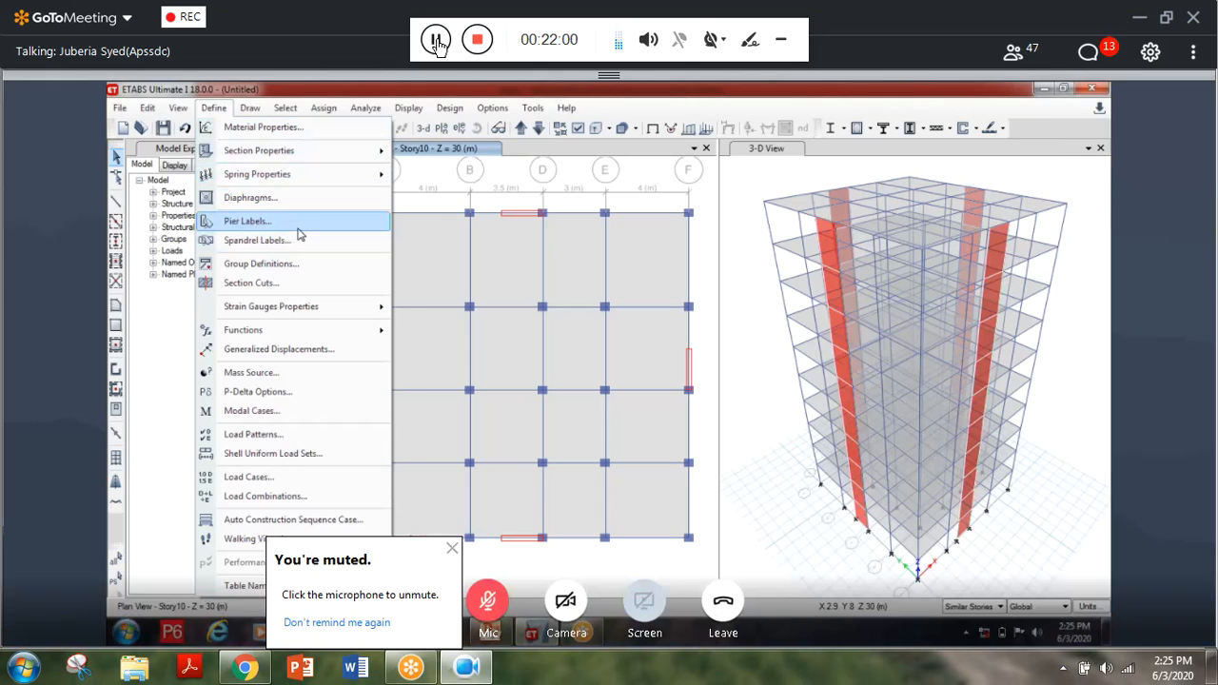
# Step: Add a wall pier label named P5 and confirm the pier label list
pyautogui.click(298, 228)
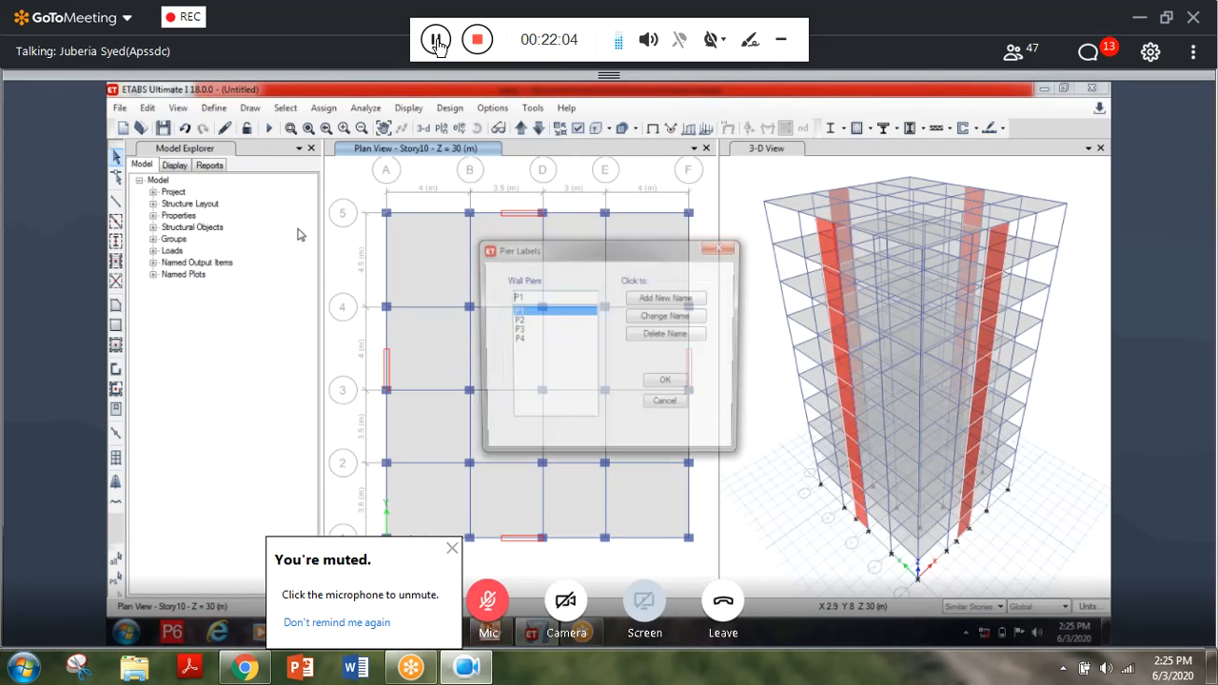
pyautogui.write('P5')
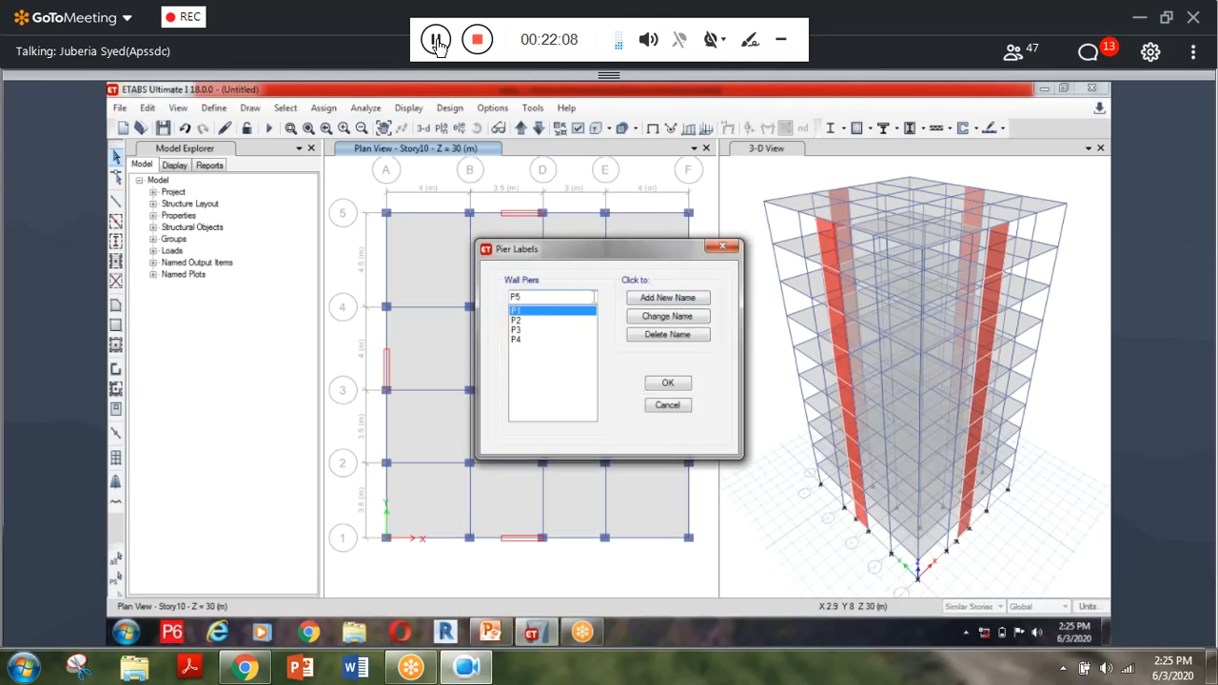
pyautogui.click(658, 300)
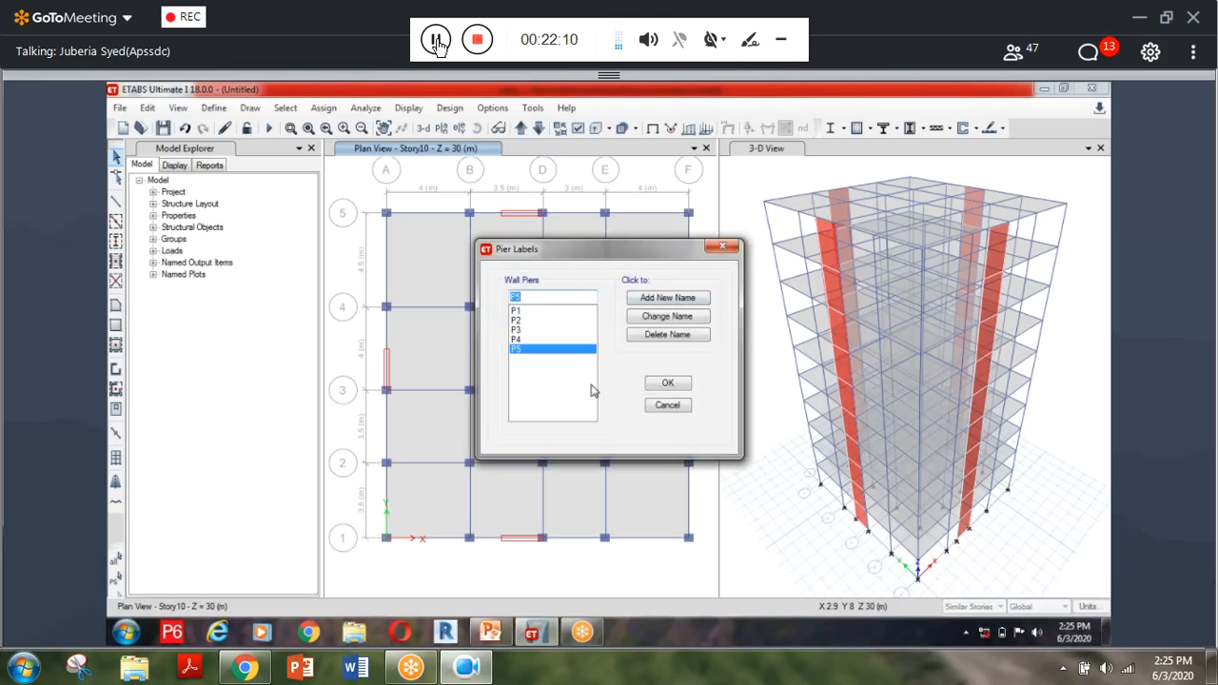
pyautogui.click(660, 384)
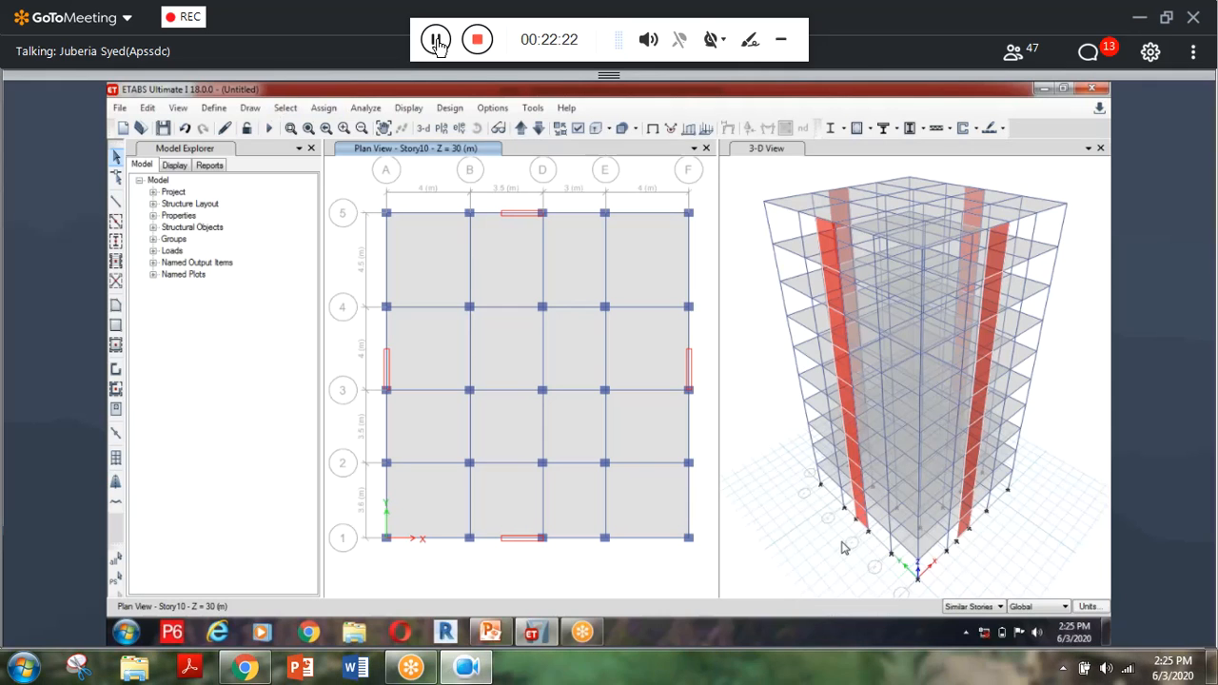
pyautogui.moveTo(843, 547); pyautogui.dragTo(877, 553, button='middle')
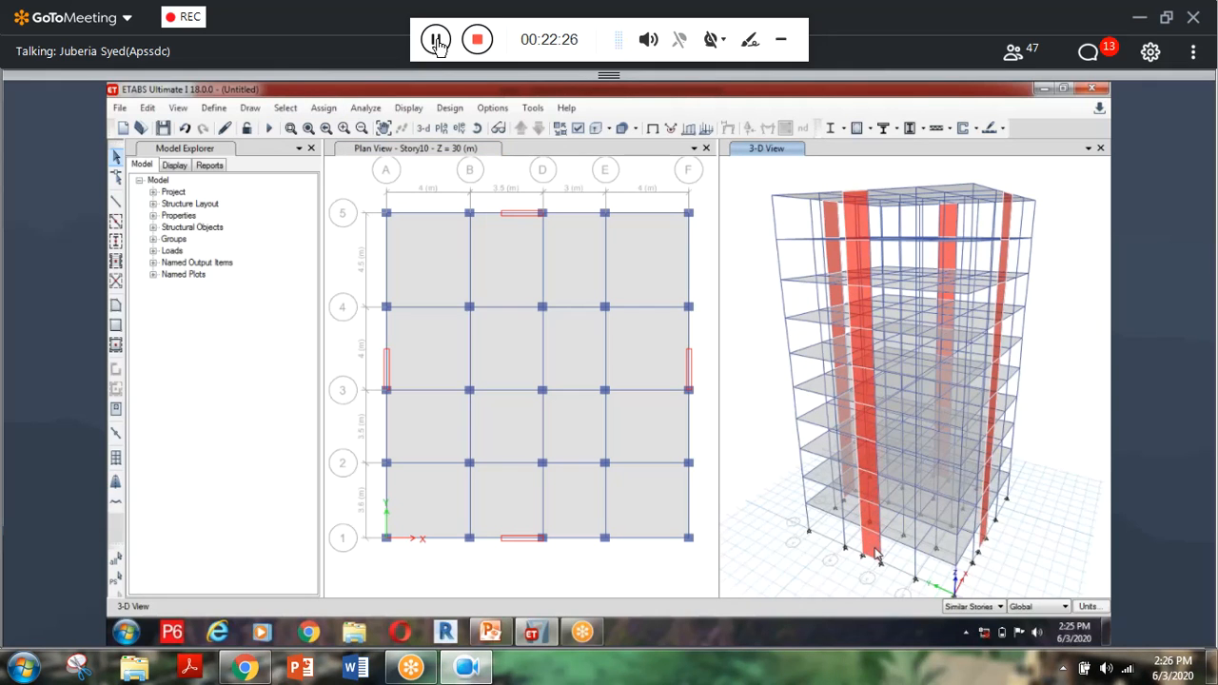
# Step: Select the shear wall on grid A over all storeys, inspect the available pier labels for assignment, and close without assigning one
pyautogui.scroll(3, 875, 556)
pyautogui.moveTo(868, 552); pyautogui.dragTo(864, 197)
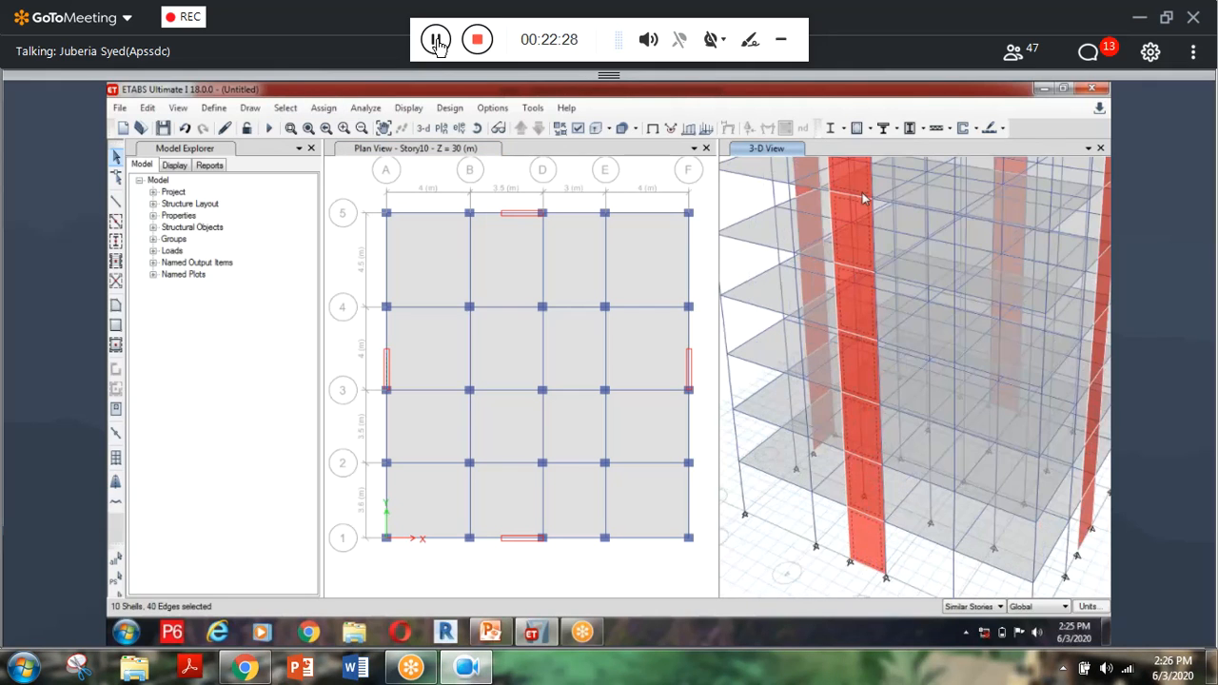
pyautogui.click(323, 108)
pyautogui.moveTo(339, 166)
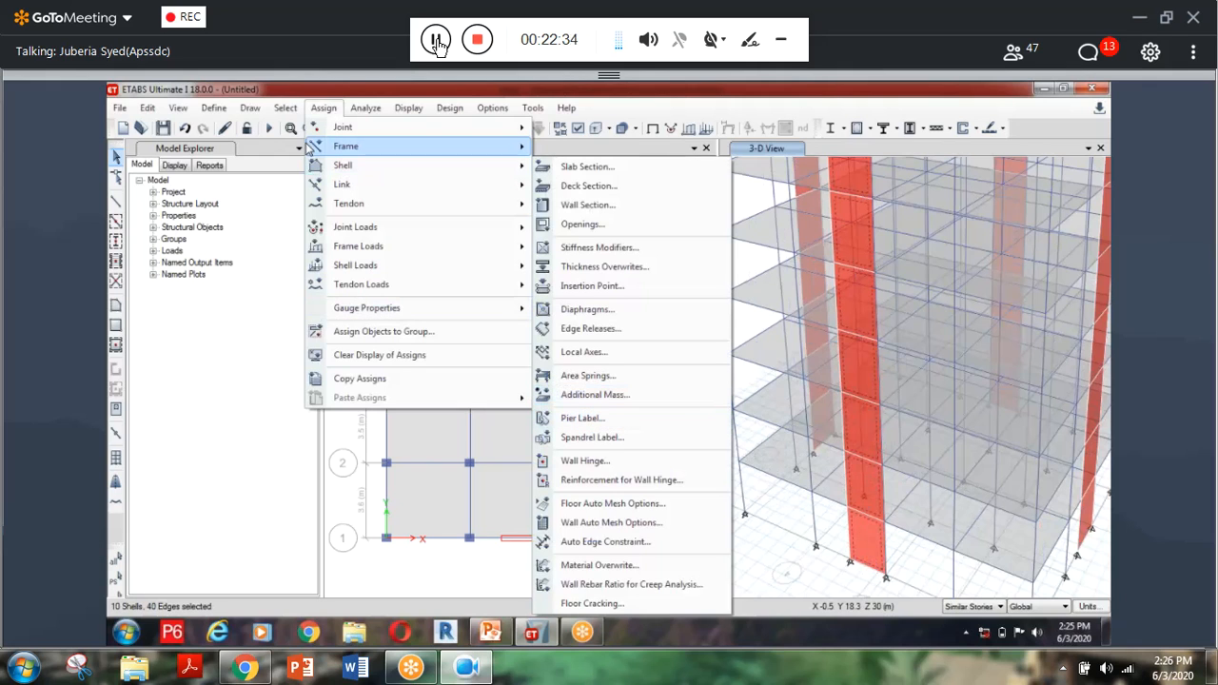
pyautogui.click(614, 424)
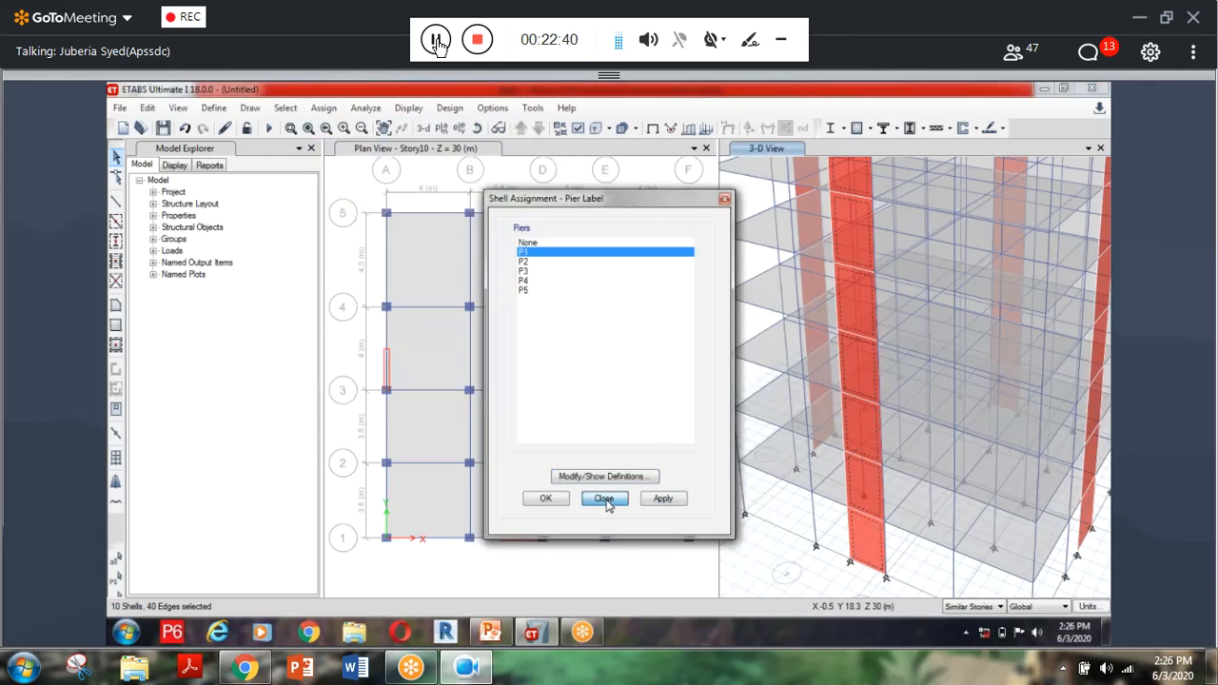
pyautogui.click(605, 499)
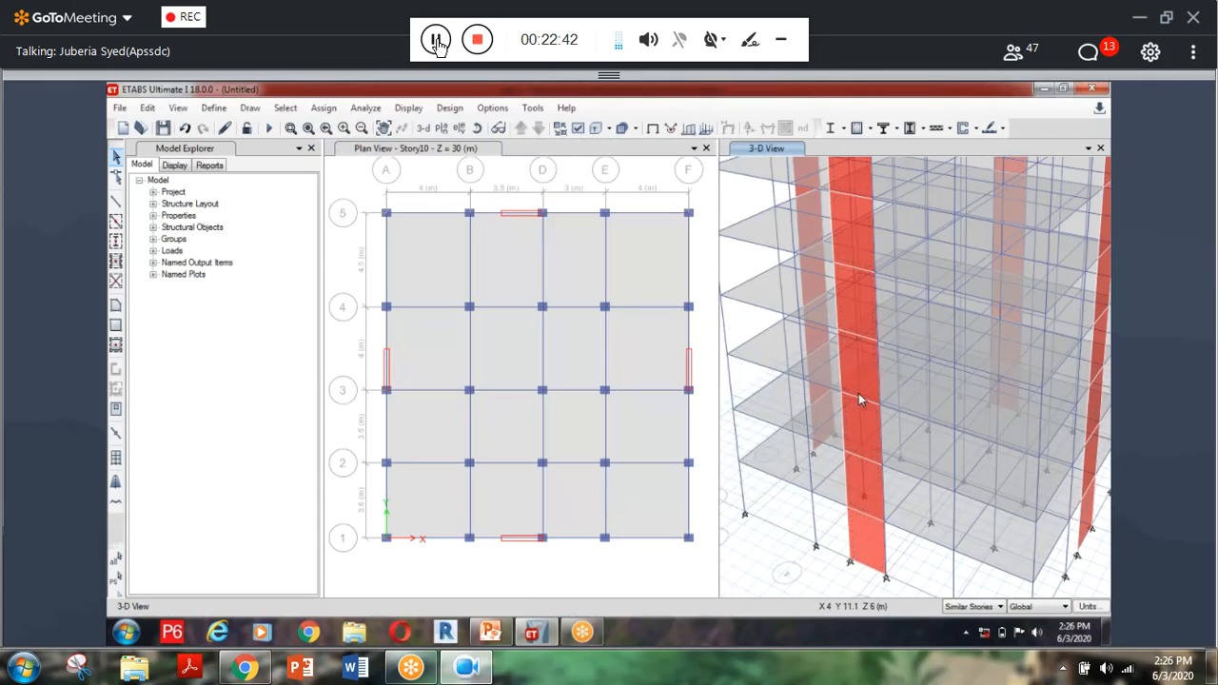
# Step: Replace the 3-D view with the plan view of the Base level
pyautogui.scroll(-5, 858, 393)
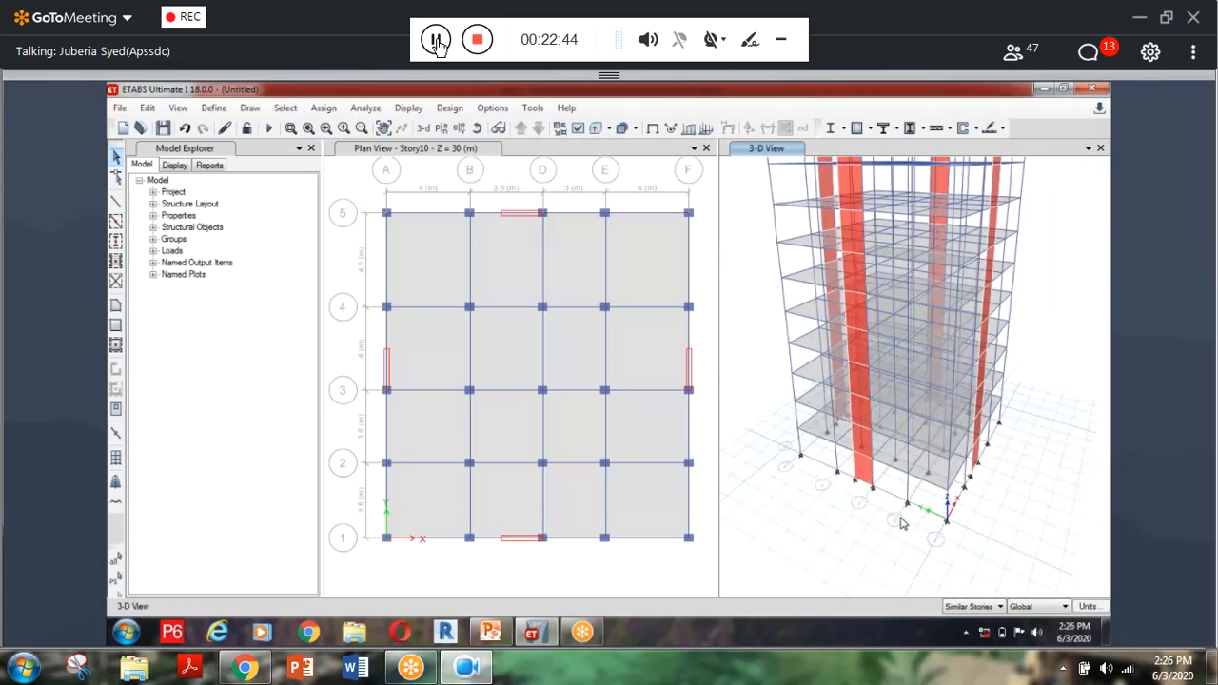
pyautogui.scroll(6, 909, 466)
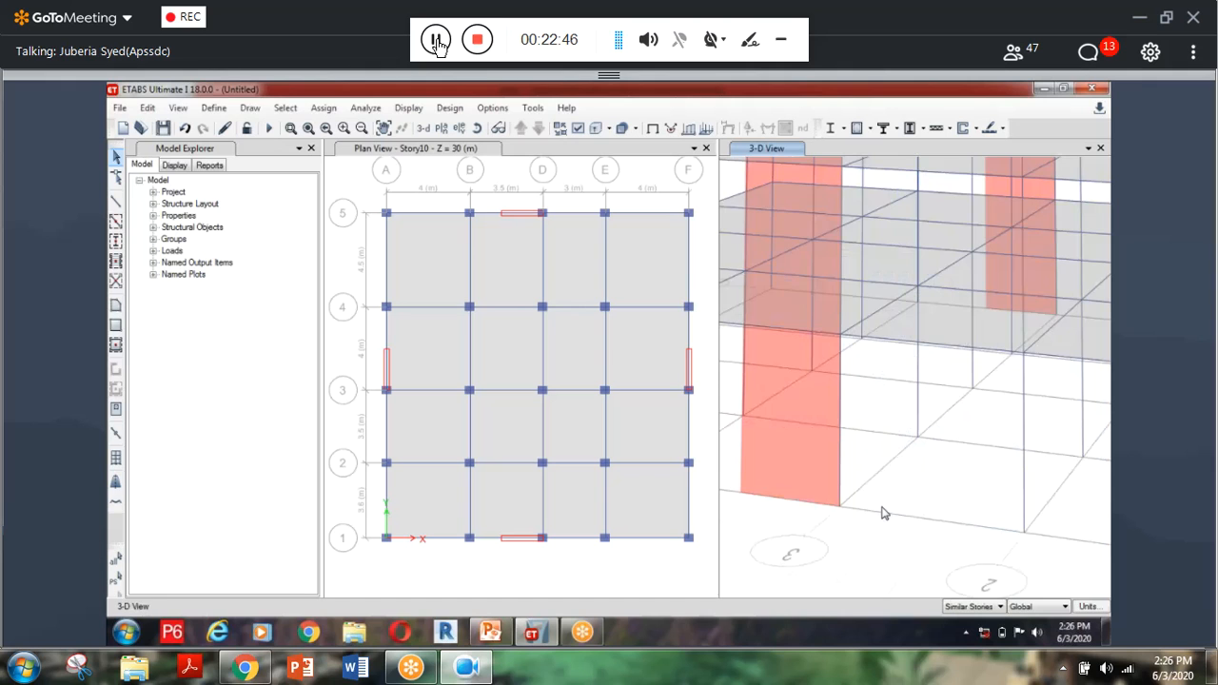
pyautogui.scroll(-5, 891, 496)
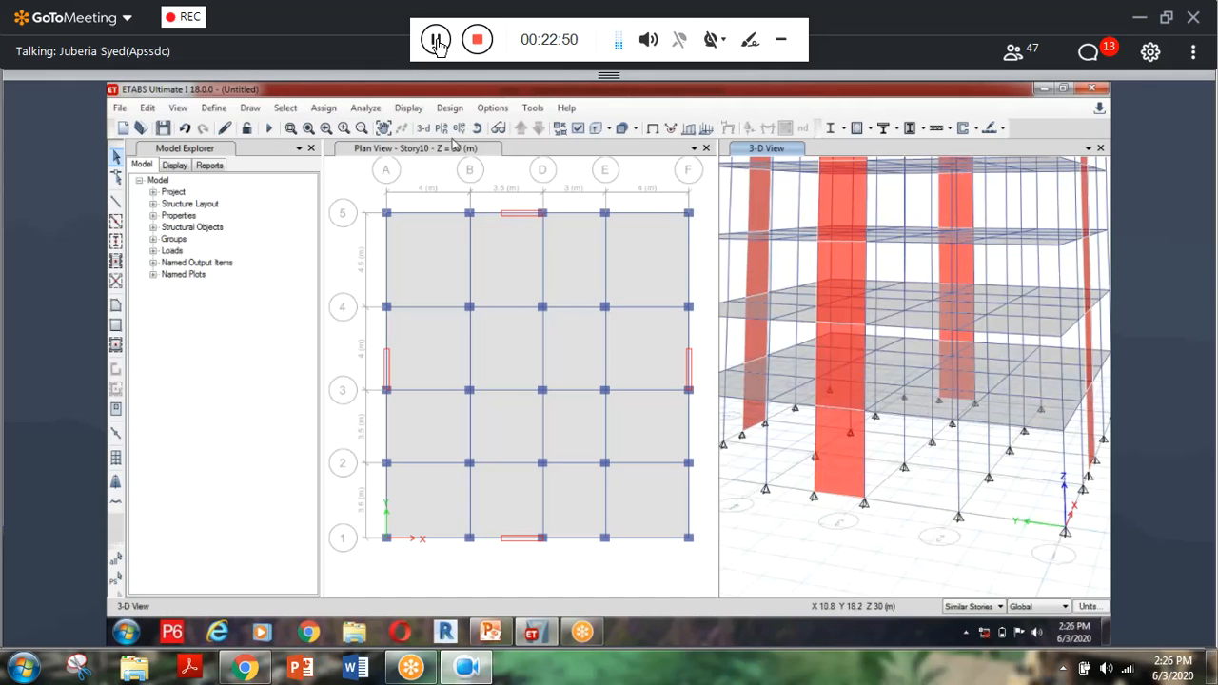
pyautogui.click(441, 130)
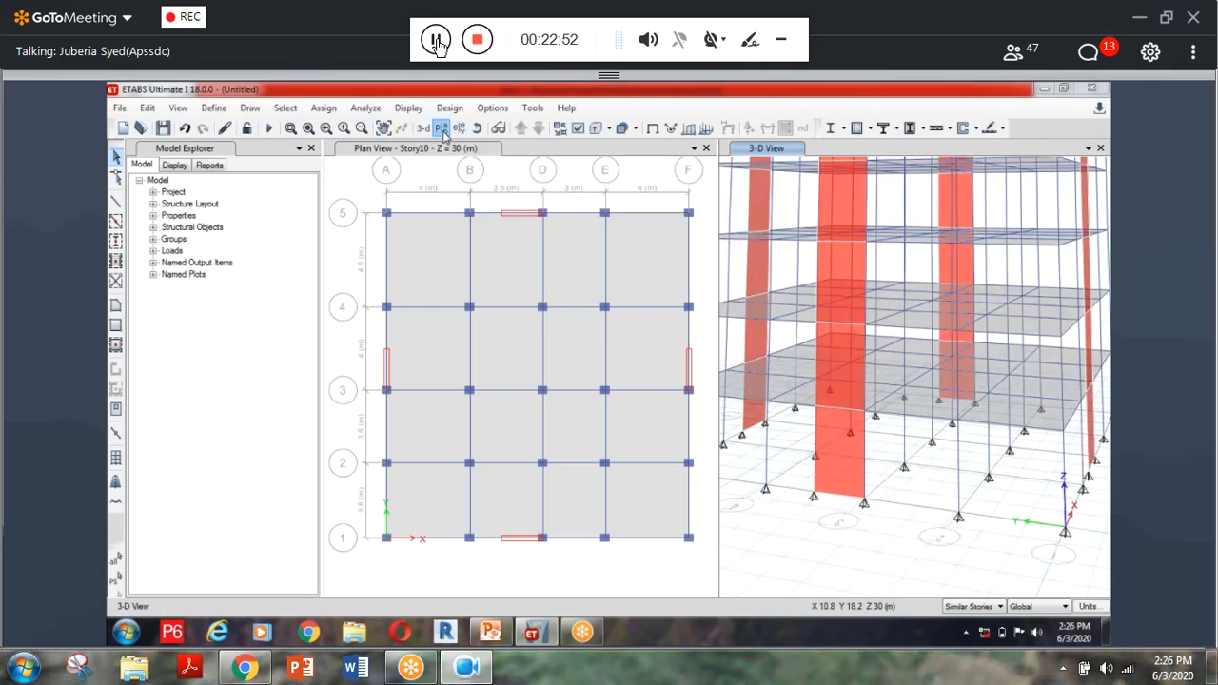
pyautogui.click(571, 400)
pyautogui.click(657, 522)
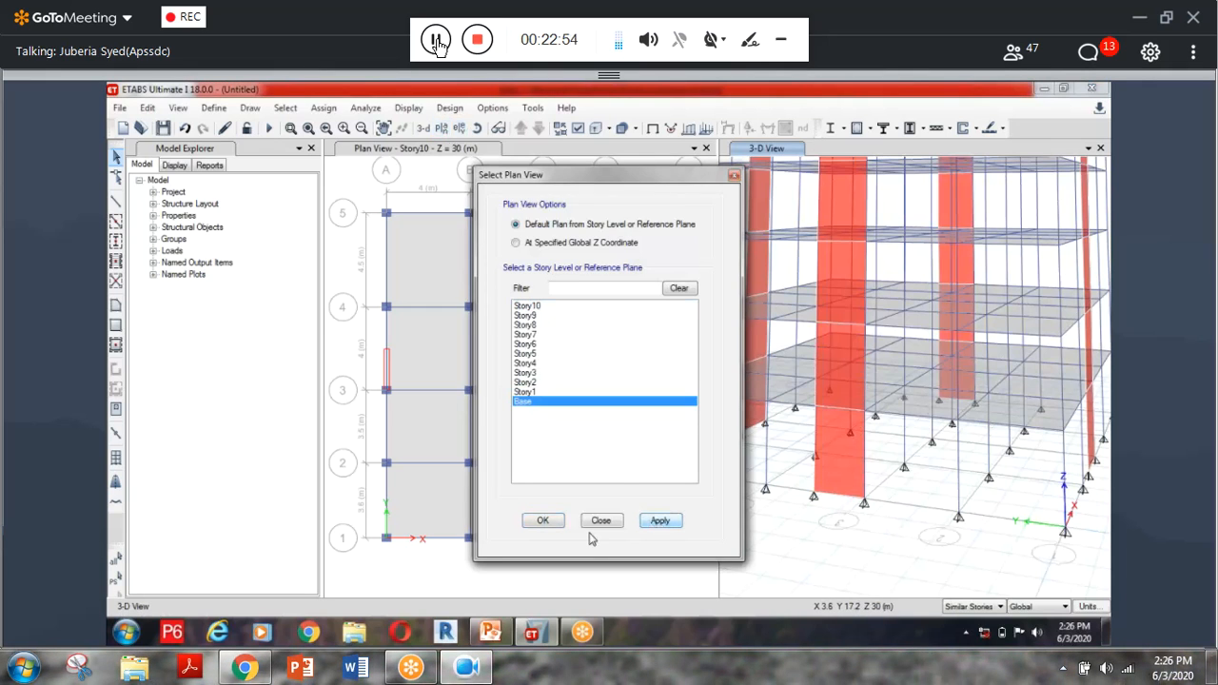
pyautogui.click(544, 521)
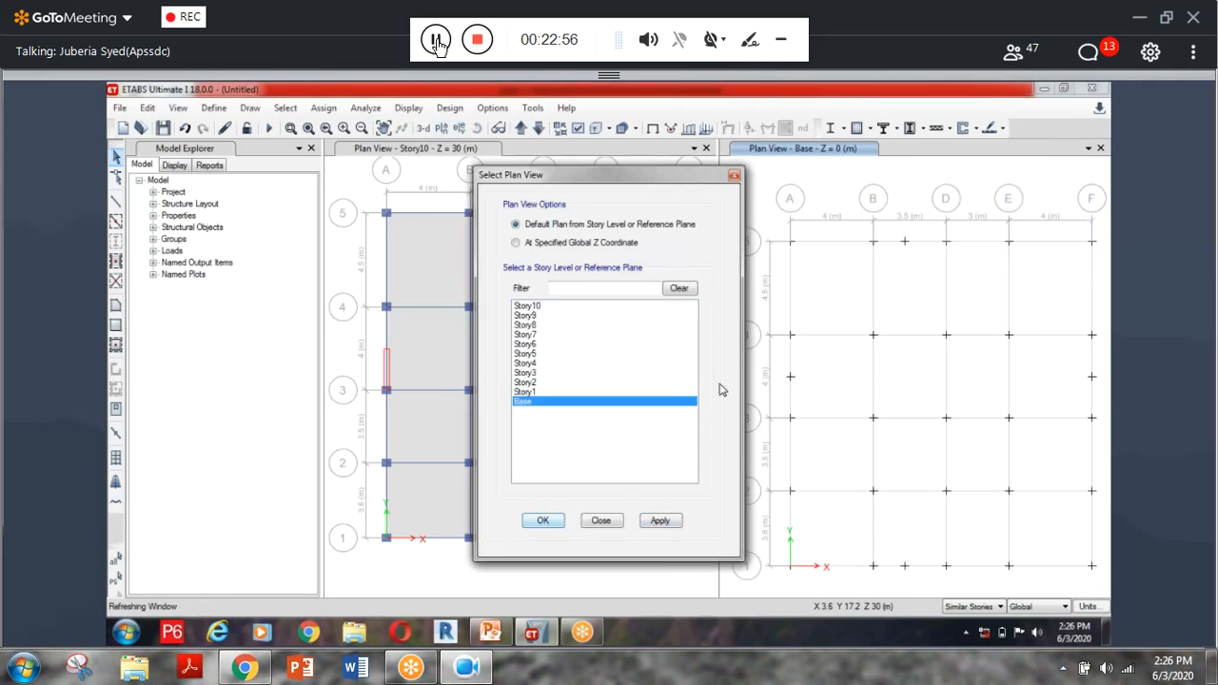
# Step: Limit the story scope to One Story, select all joints on the Base plan, and assign joint restraints to them
pyautogui.click(986, 606)
pyautogui.click(968, 620)
pyautogui.moveTo(763, 222); pyautogui.dragTo(1110, 579)
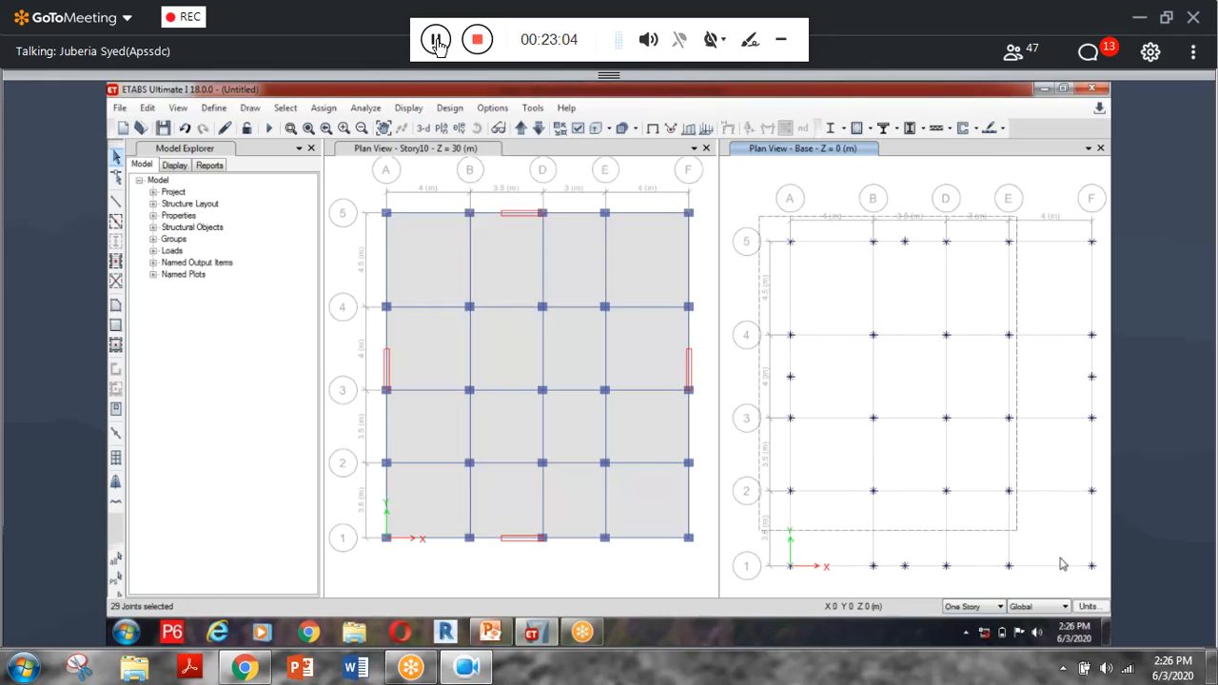
pyautogui.click(323, 108)
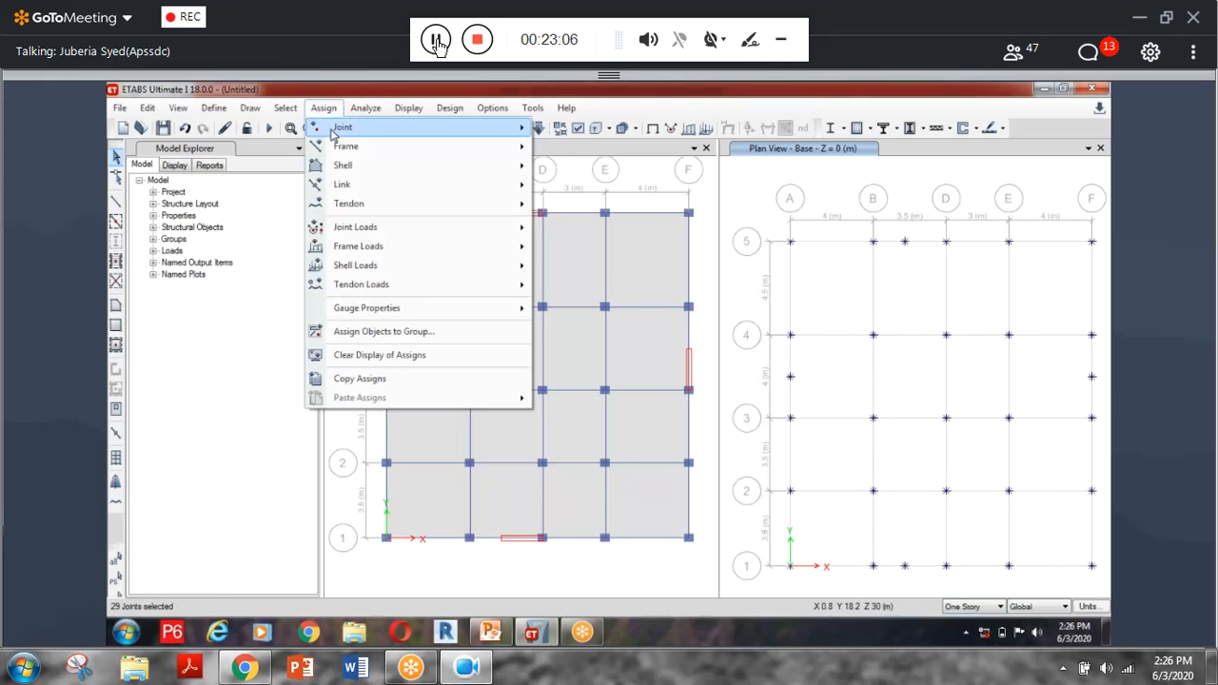
pyautogui.moveTo(381, 127)
pyautogui.click(606, 127)
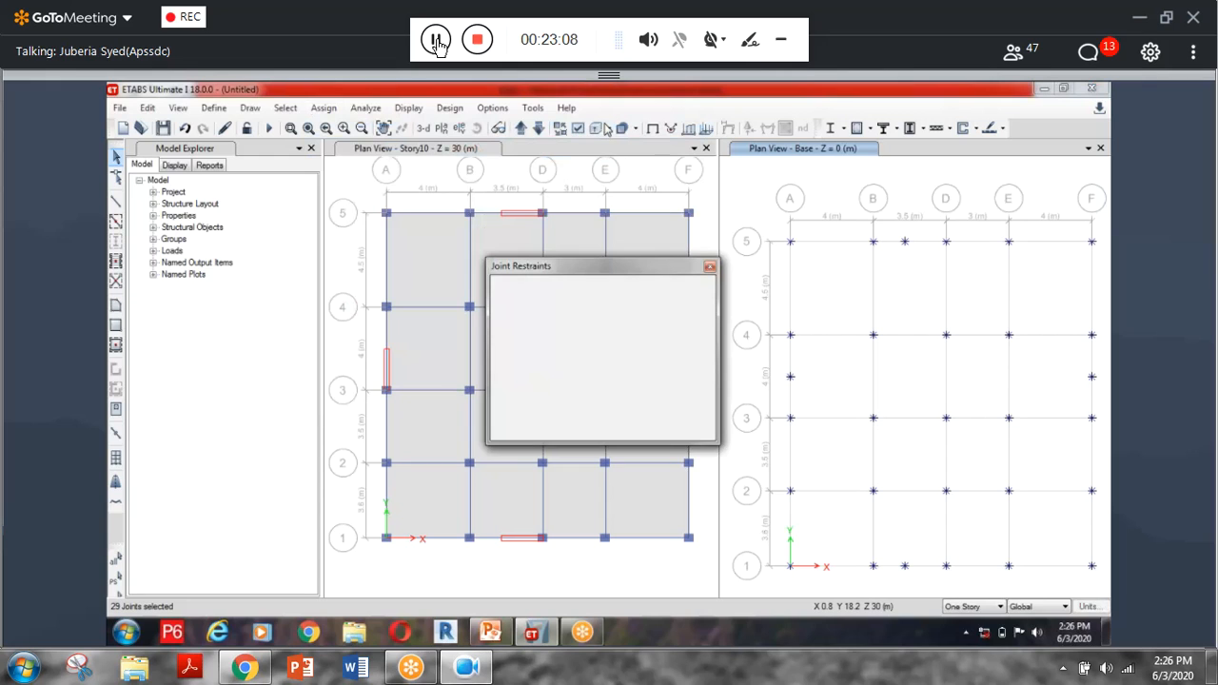
pyautogui.click(664, 432)
pyautogui.click(550, 433)
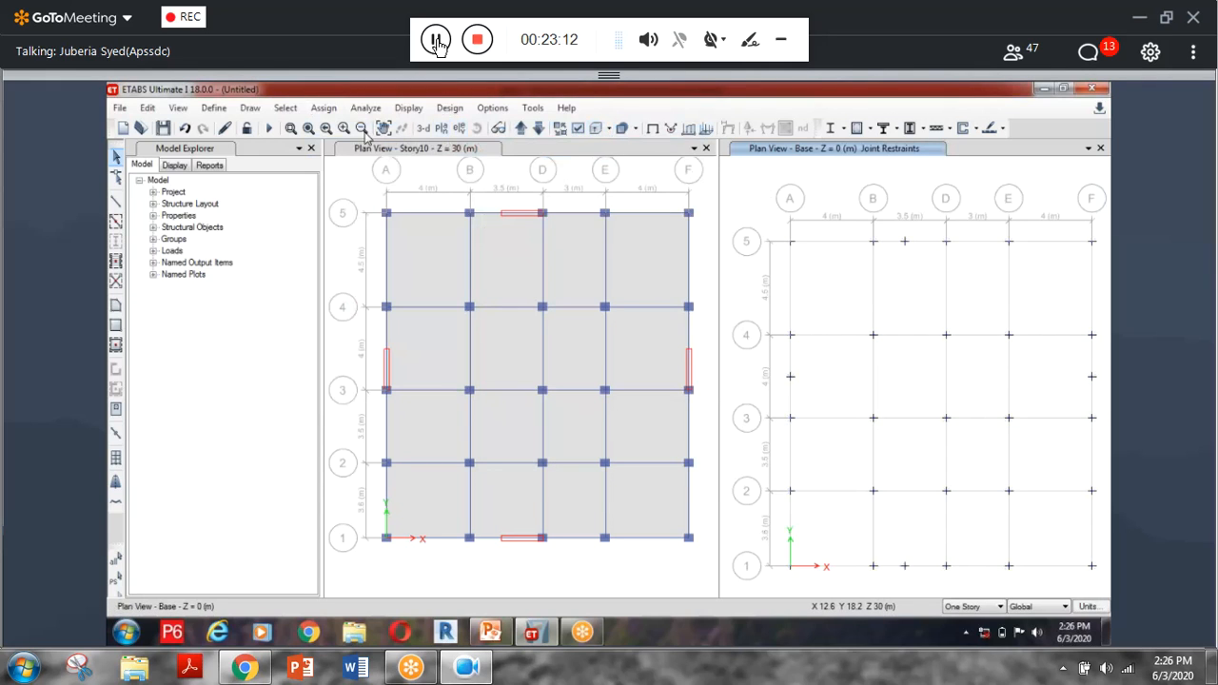
# Step: Show the building in 3-D again and run the analysis, saving the model file as ssss
pyautogui.click(422, 127)
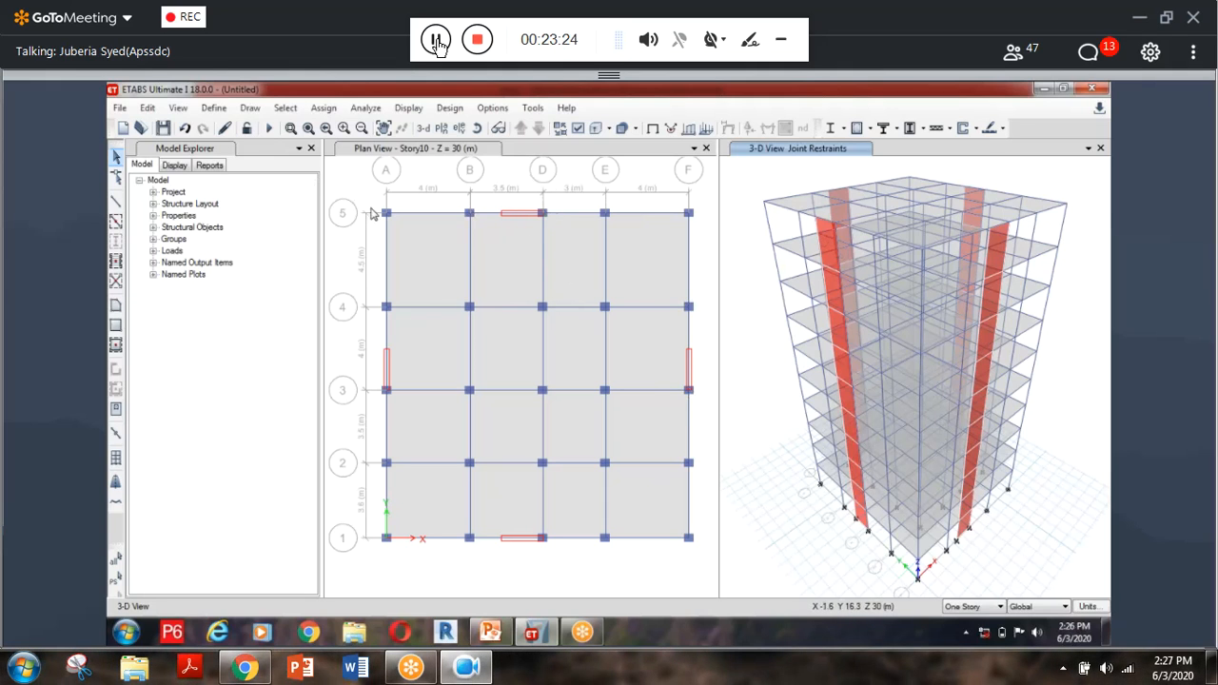
pyautogui.click(272, 134)
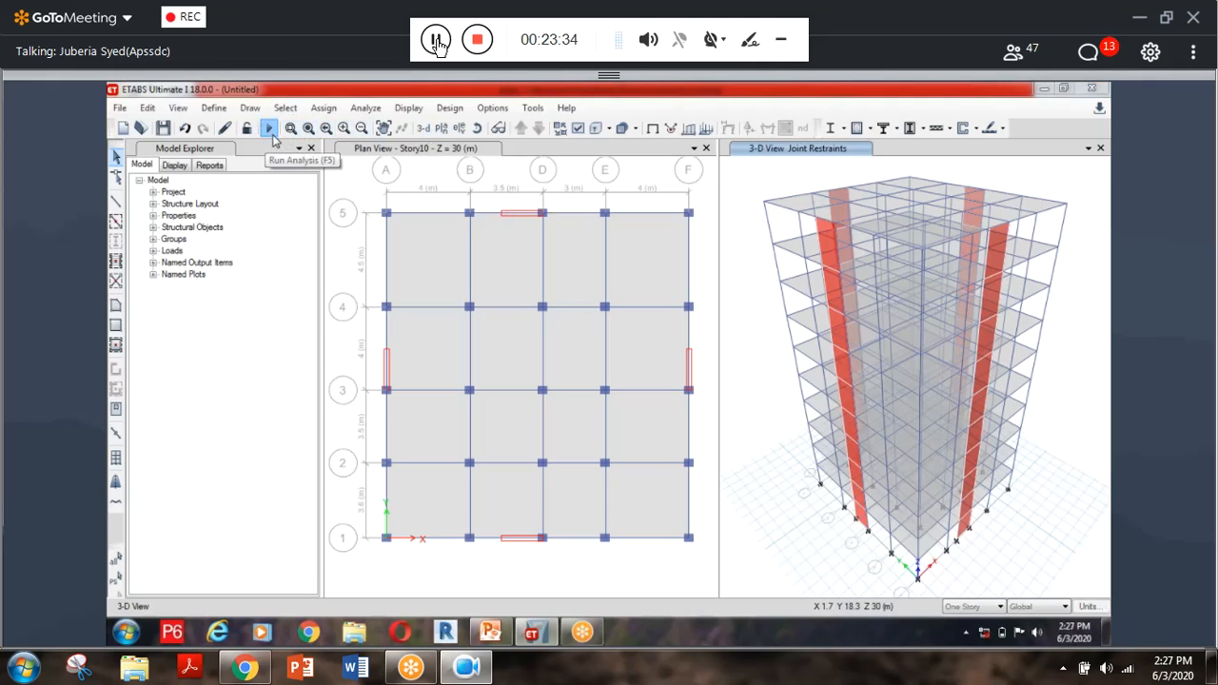
pyautogui.write('ssss')
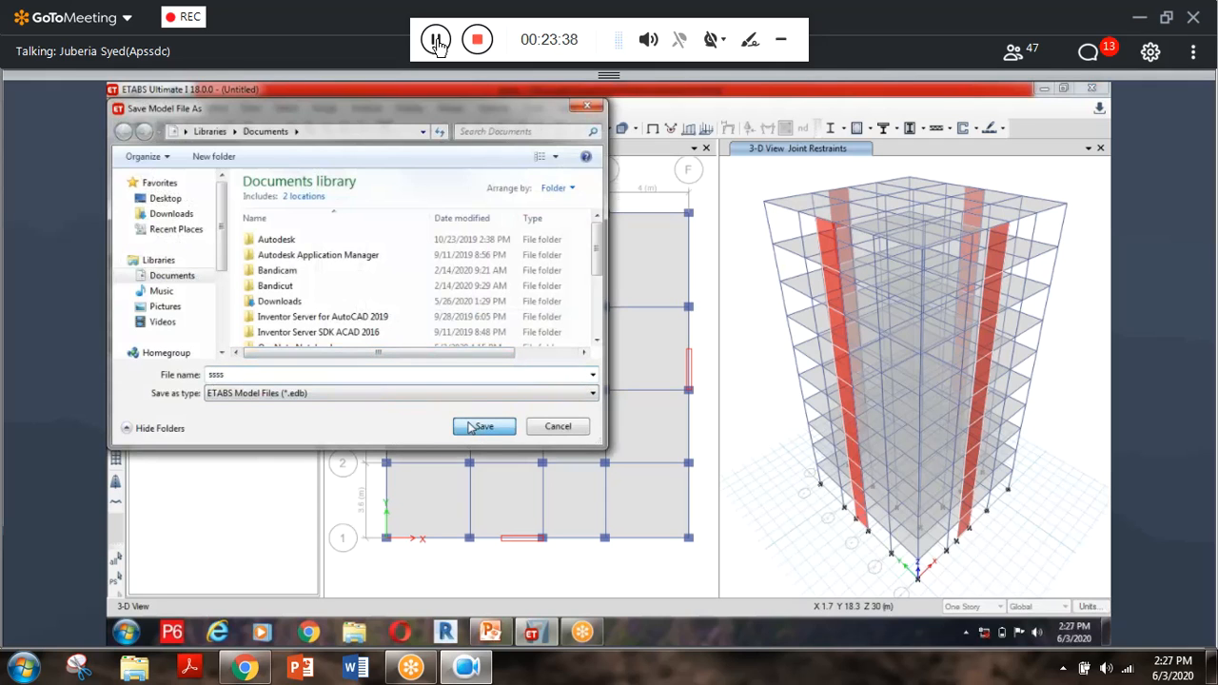
pyautogui.click(469, 428)
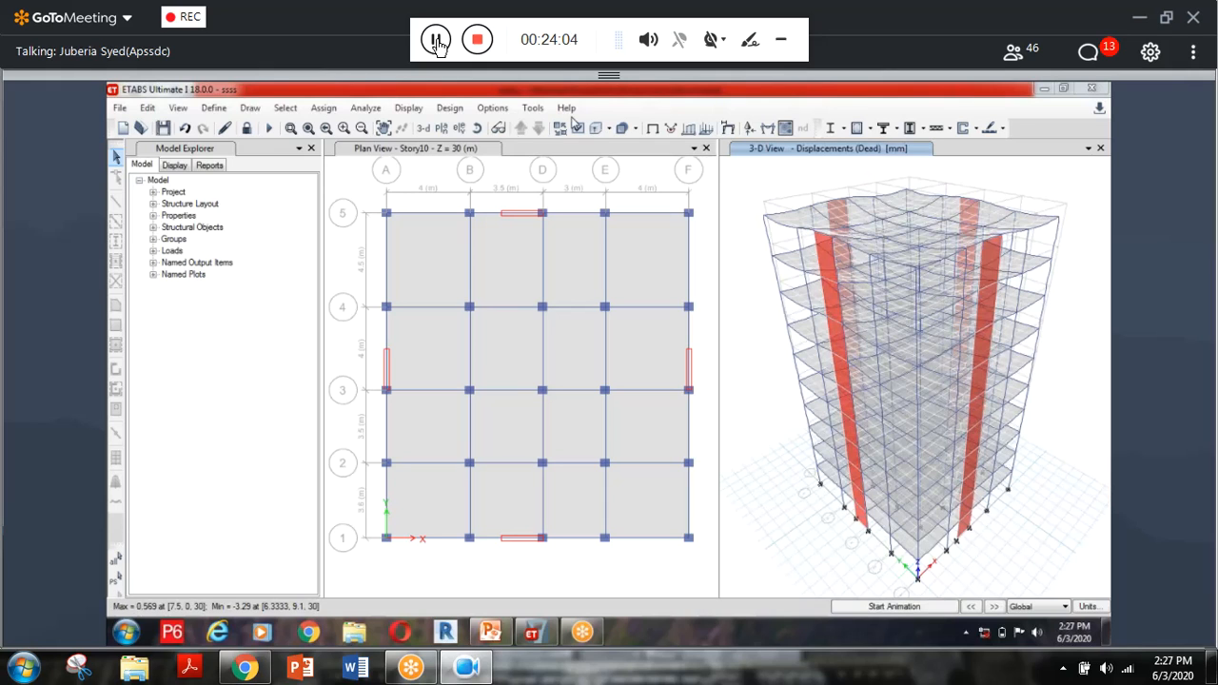
# Step: Set both the rebar material and the rebar shear material to HYSD500 in the shear wall design preferences and confirm
pyautogui.click(450, 110)
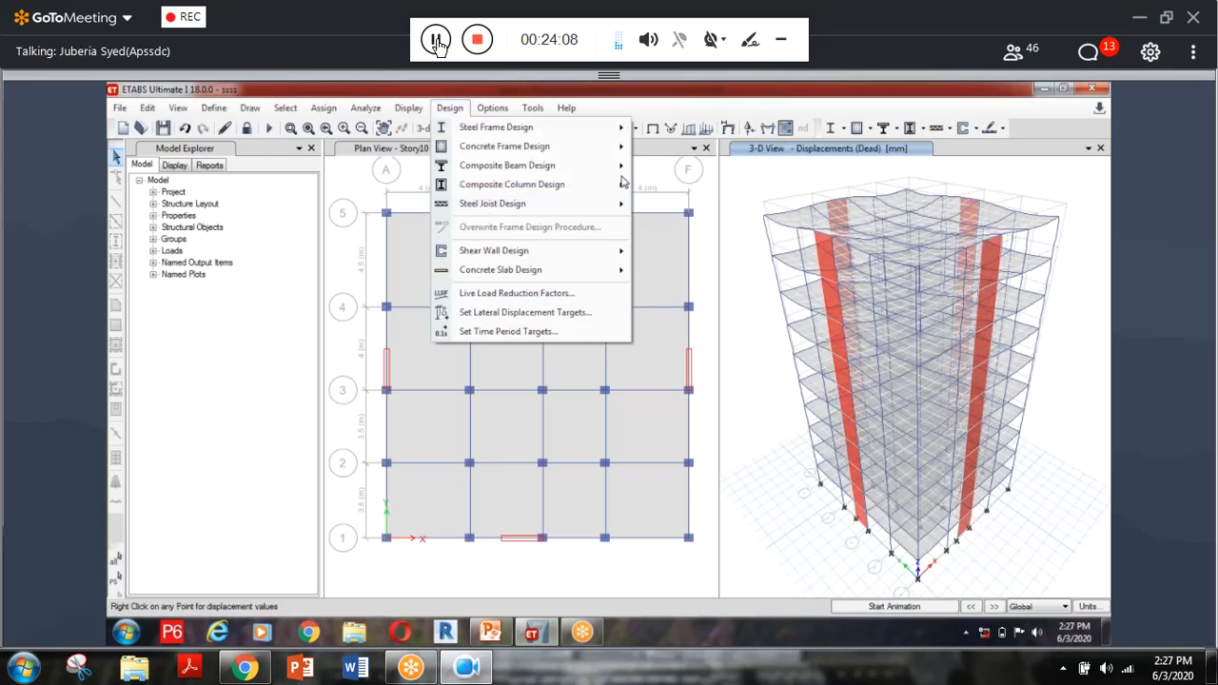
pyautogui.moveTo(498, 267)
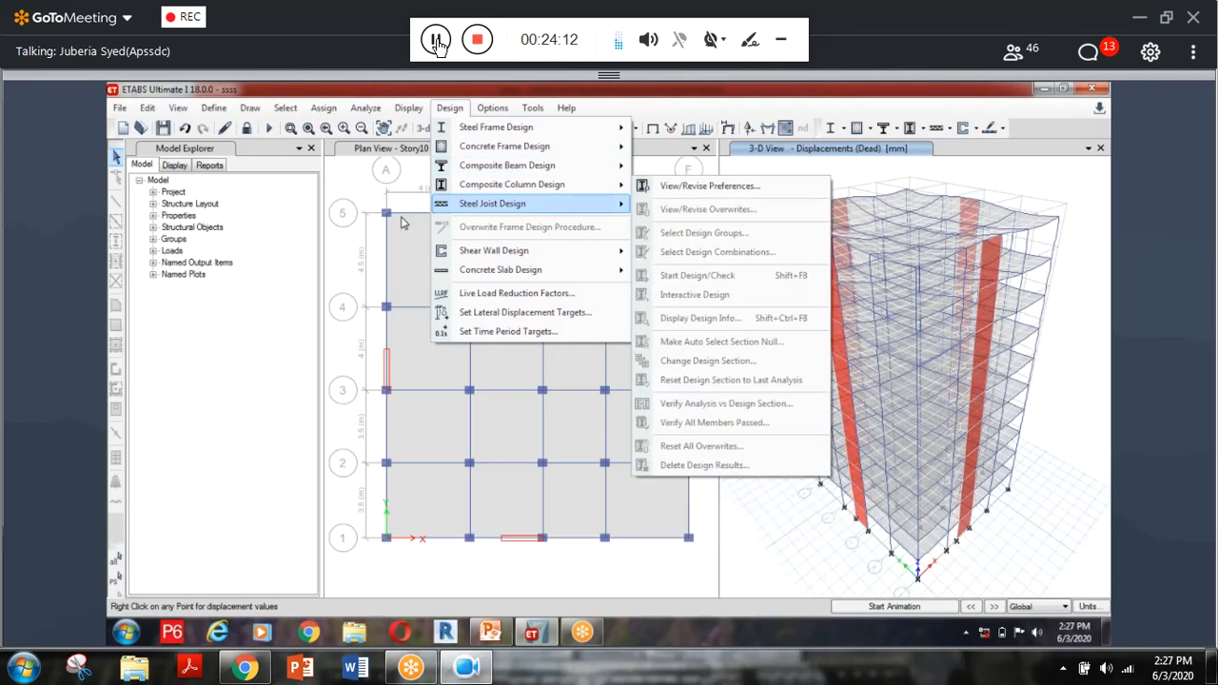
pyautogui.moveTo(482, 154)
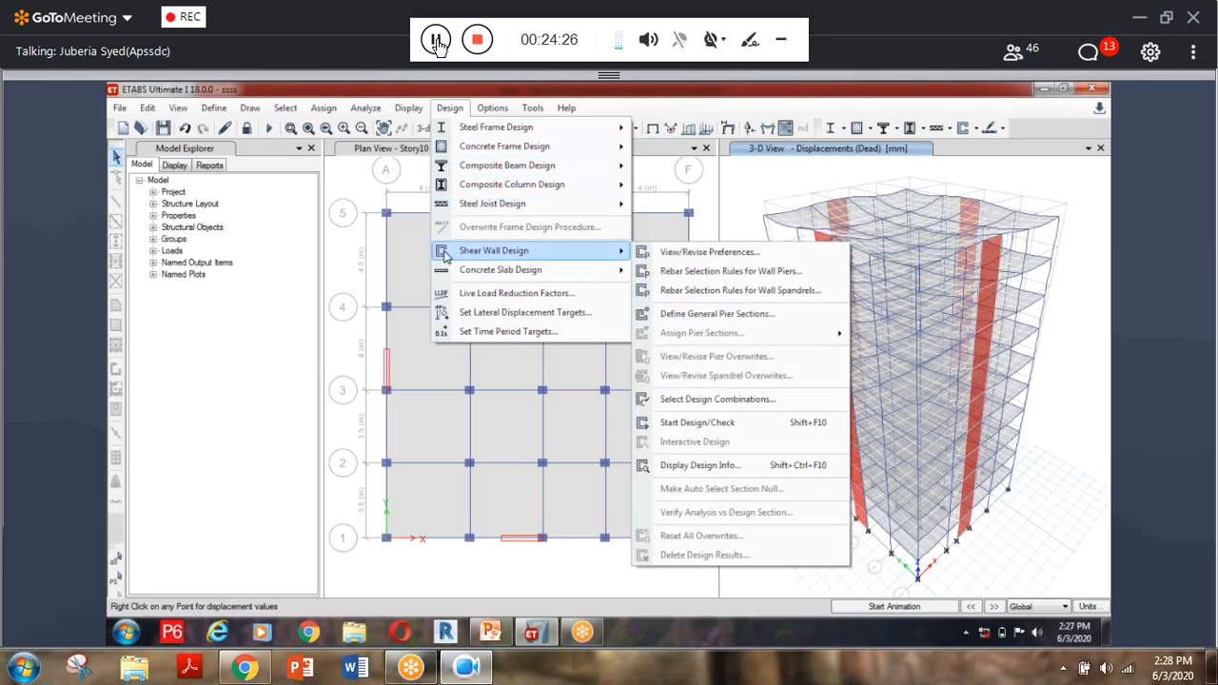
pyautogui.click(687, 253)
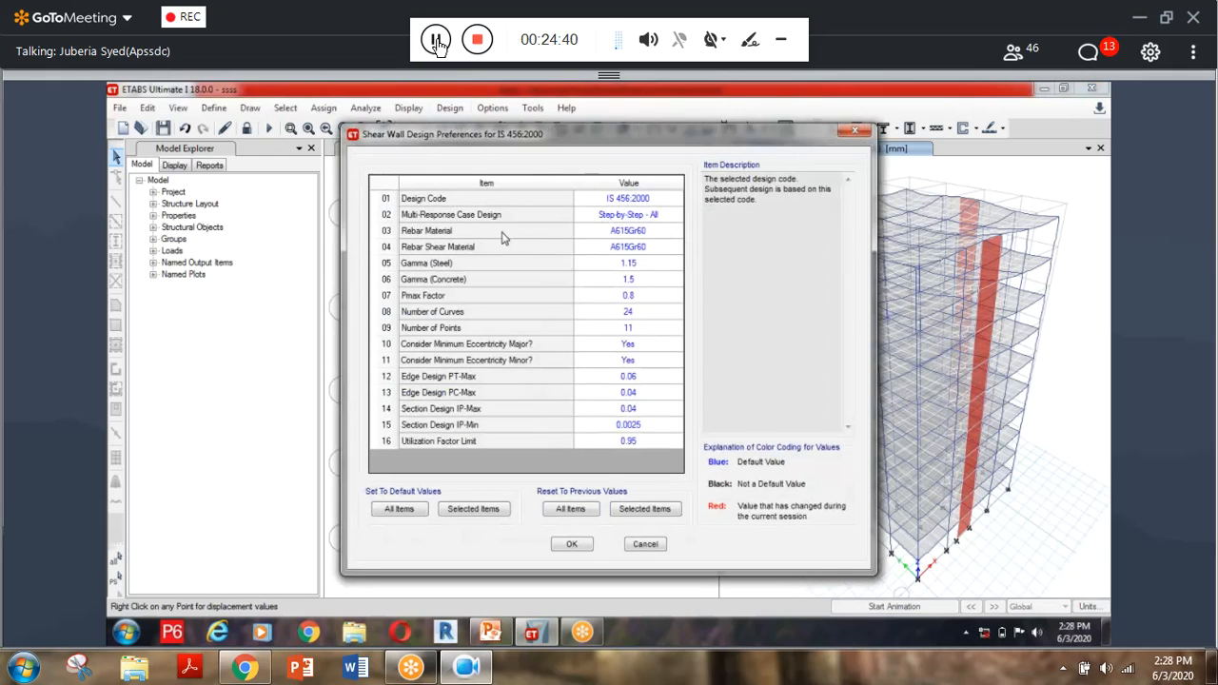
pyautogui.click(613, 232)
pyautogui.click(614, 233)
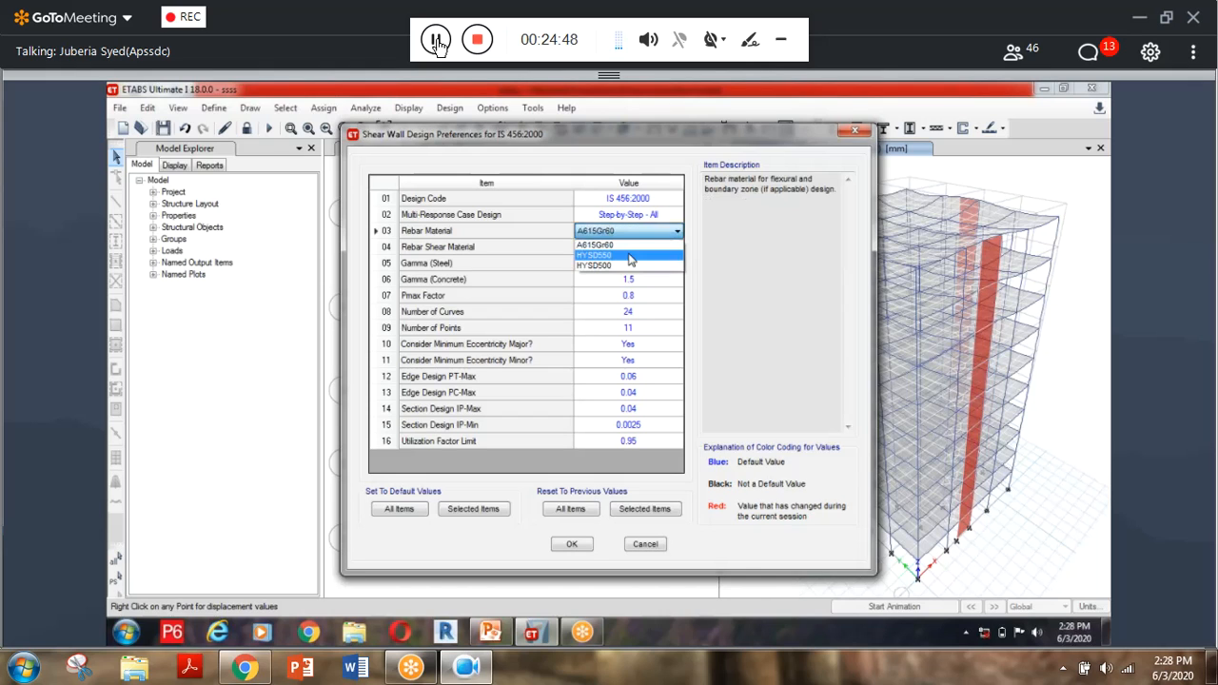
pyautogui.click(628, 265)
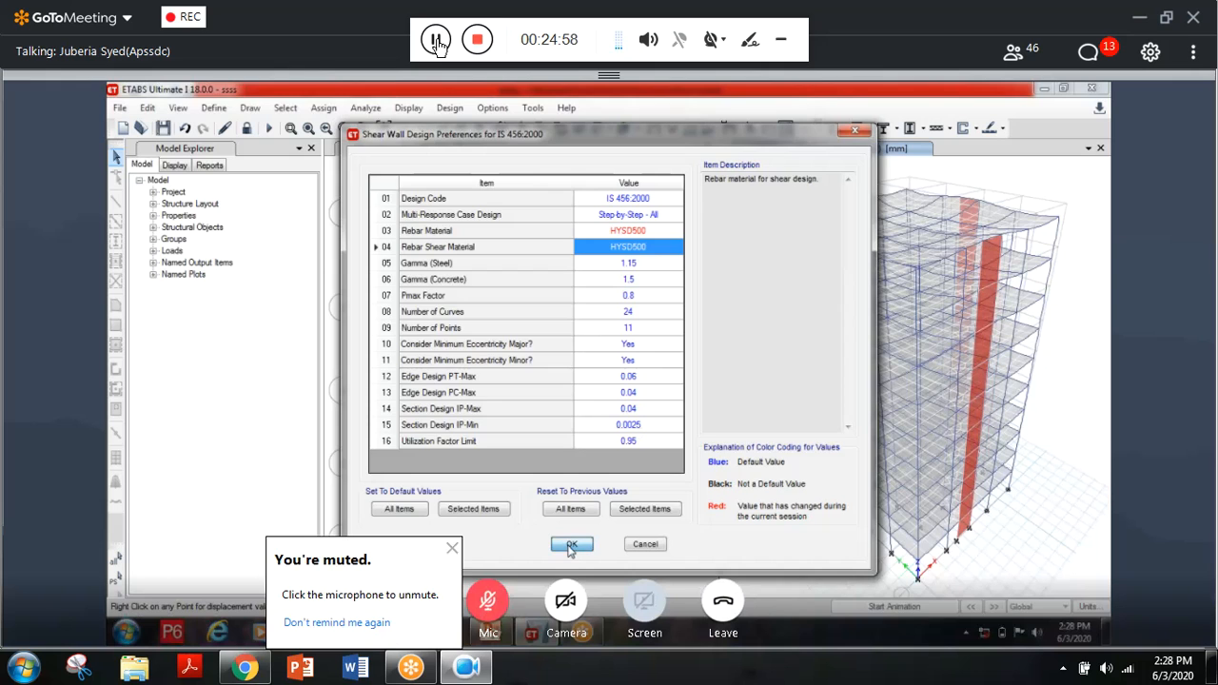
pyautogui.click(571, 544)
# Step: Run the shear wall design check for the model
pyautogui.click(449, 107)
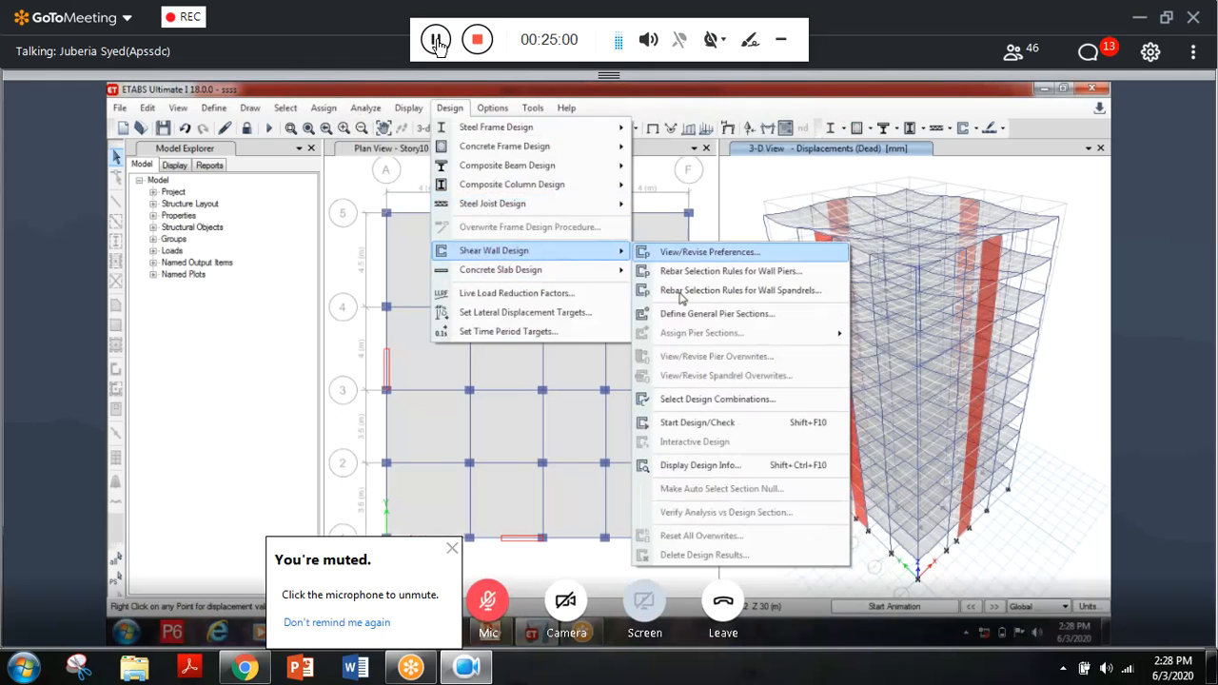
pyautogui.click(742, 424)
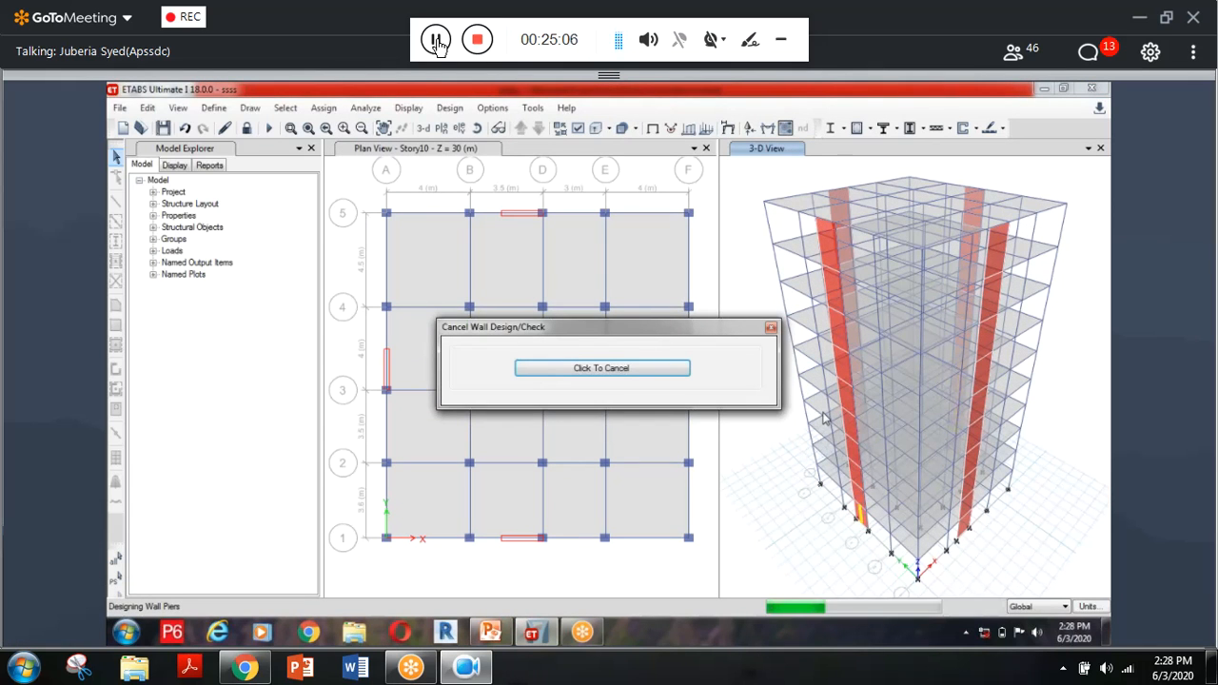
# Step: Open the design details of the Story1 pier in the shear wall on grid A and read through the summary report
pyautogui.scroll(4, 859, 528)
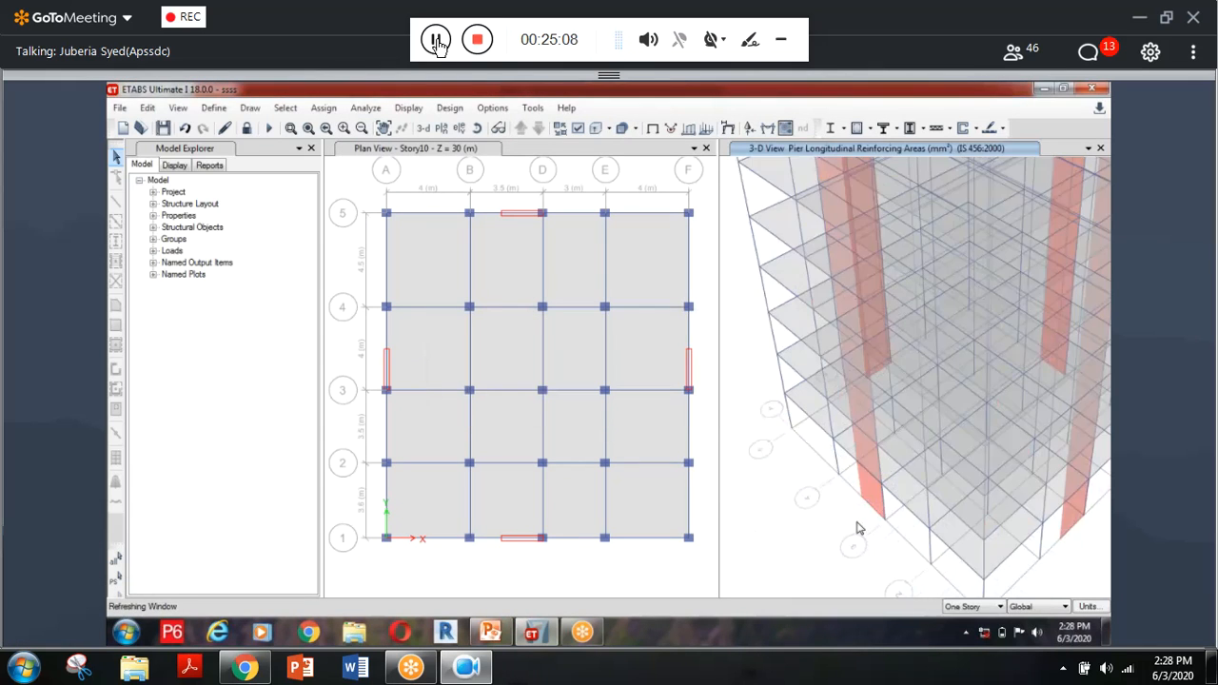
pyautogui.scroll(4, 859, 528)
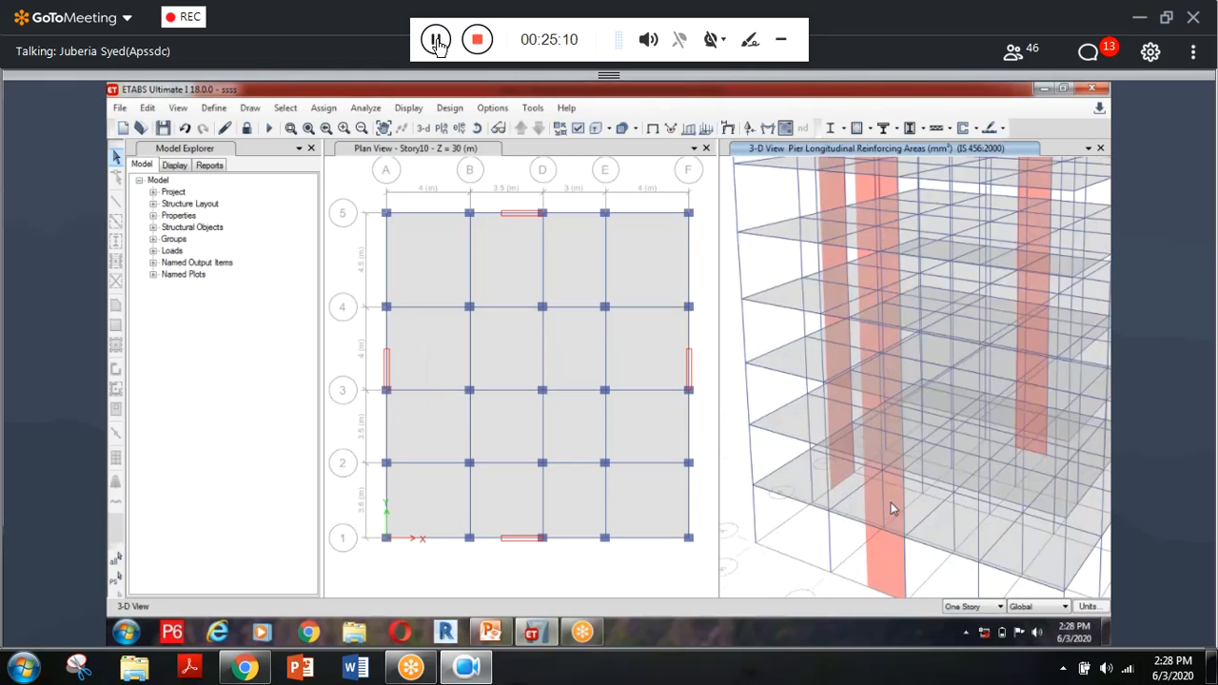
pyautogui.scroll(4, 894, 534)
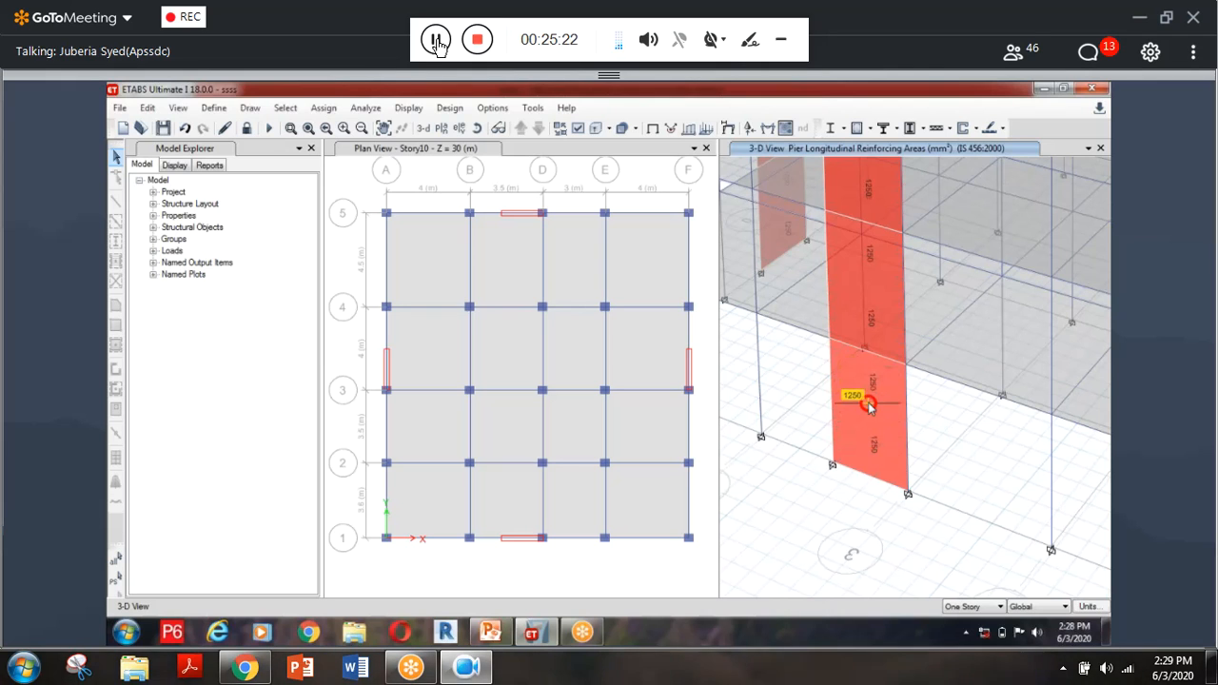
pyautogui.rightClick(868, 407)
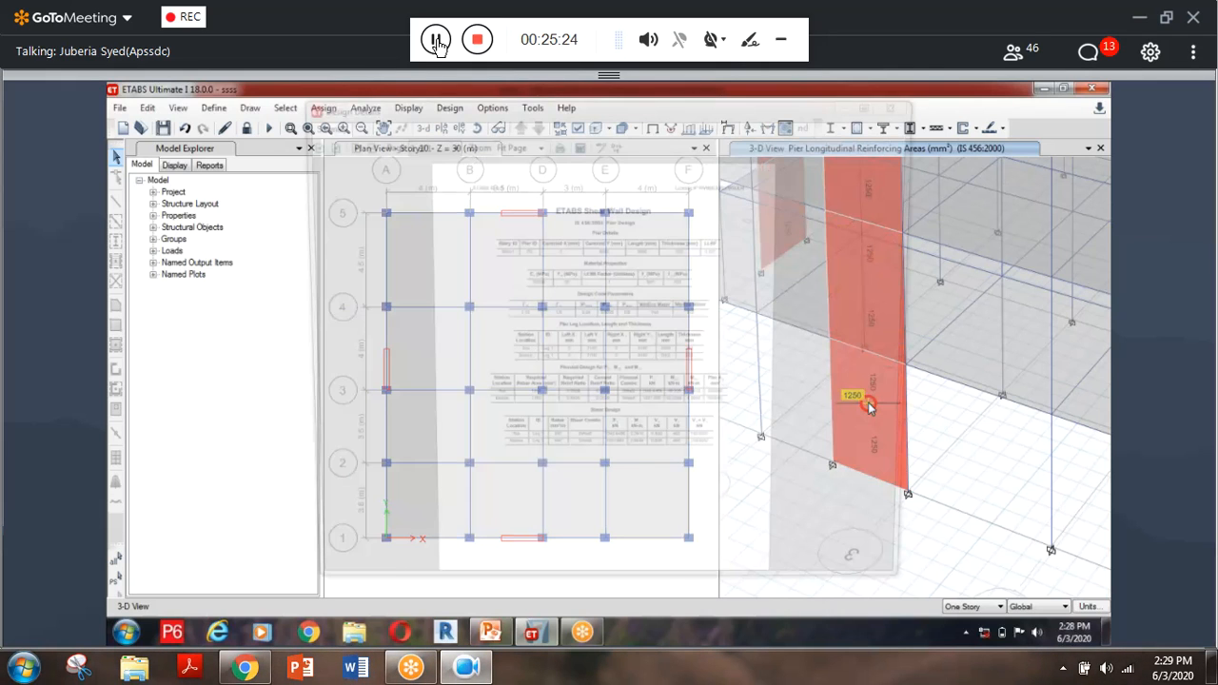
pyautogui.scroll(-1, 814, 216)
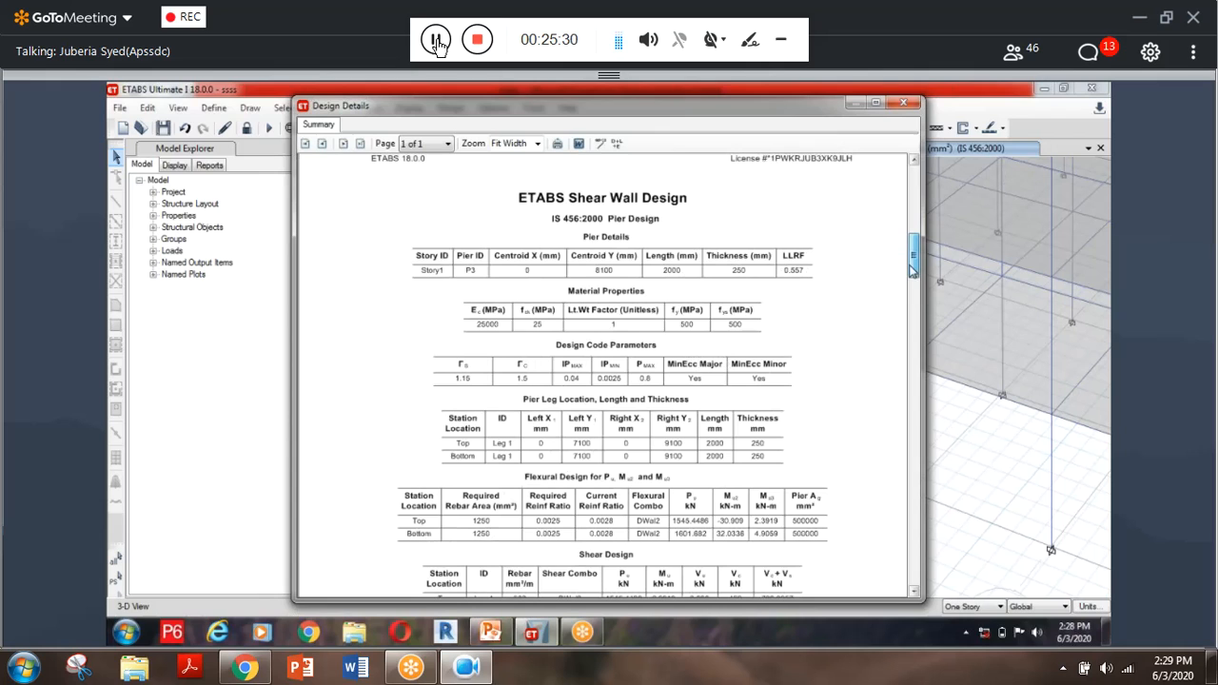
pyautogui.moveTo(911, 269); pyautogui.dragTo(928, 326)
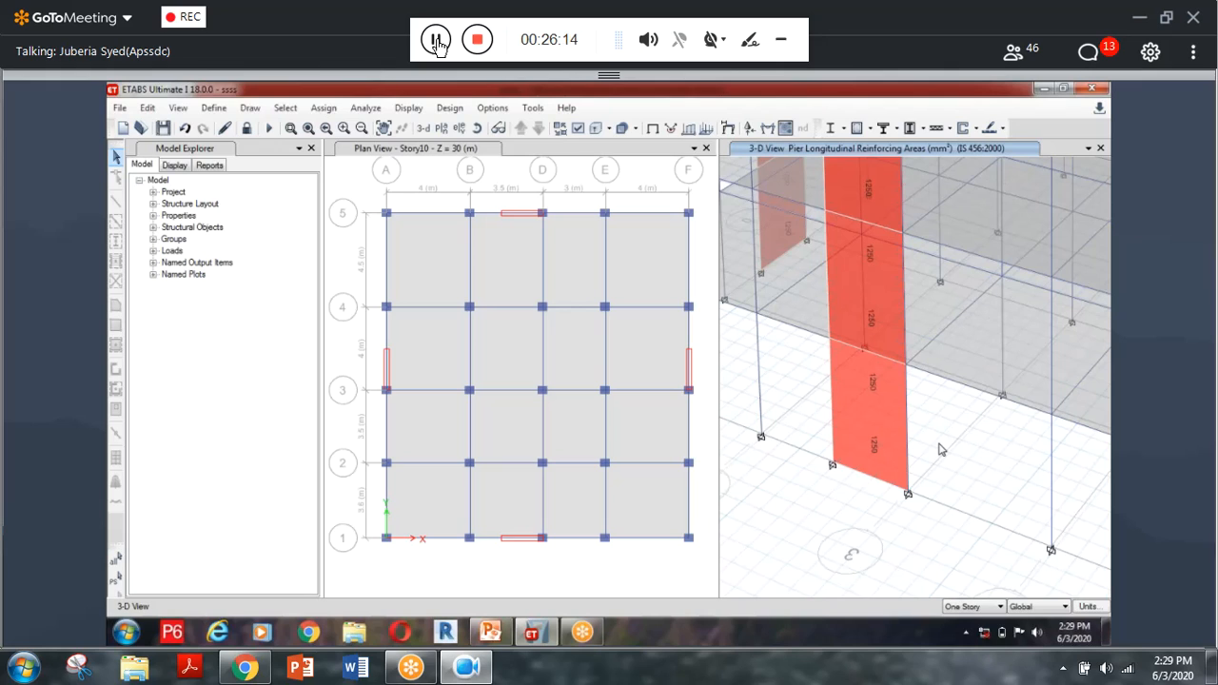
pyautogui.moveTo(876, 441)
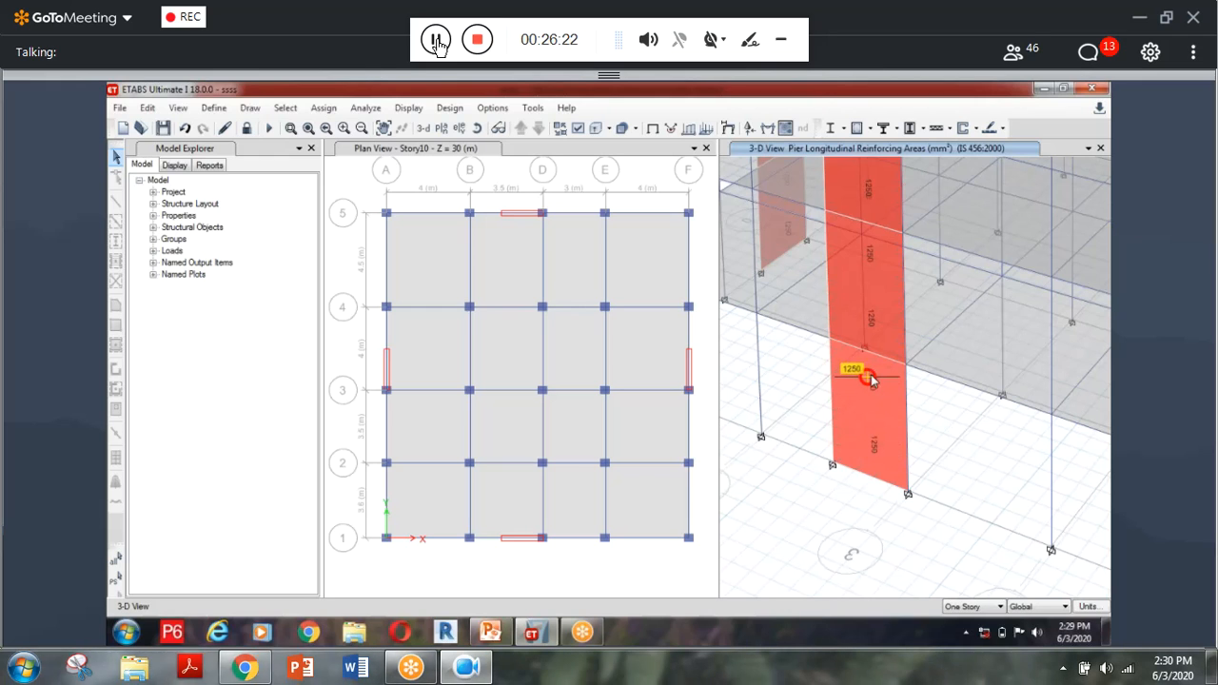
pyautogui.moveTo(875, 350); pyautogui.dragTo(879, 383, button='middle')
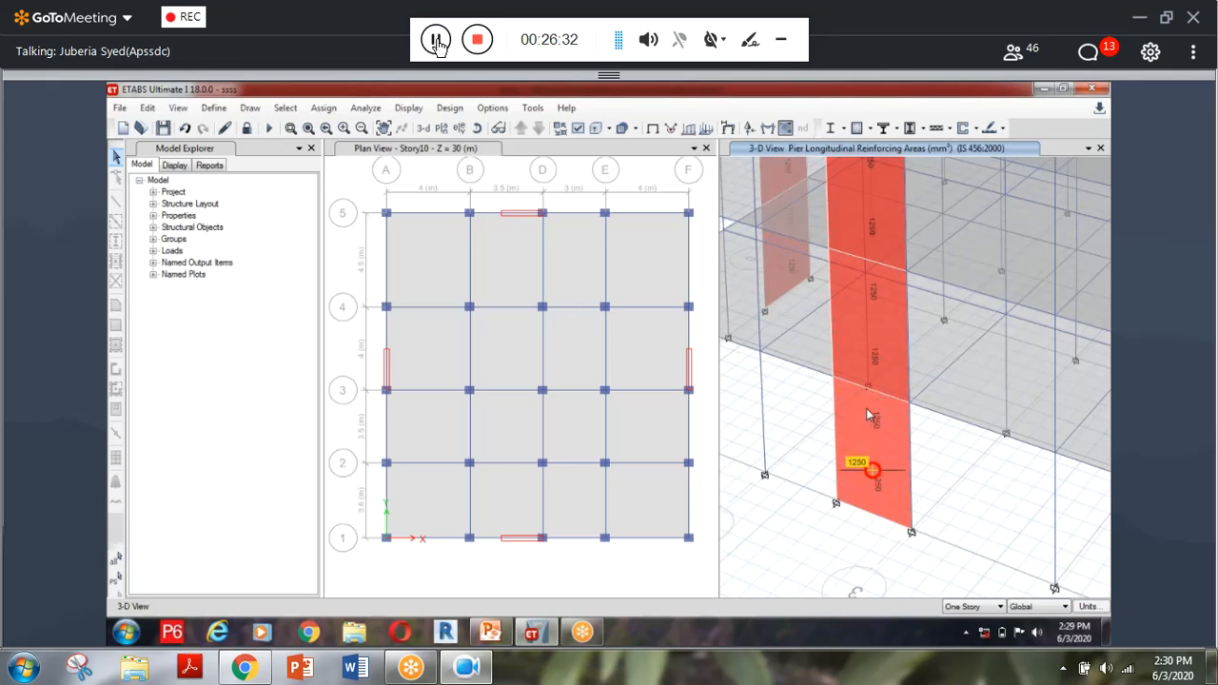
pyautogui.moveTo(875, 413); pyautogui.dragTo(888, 470, button='middle')
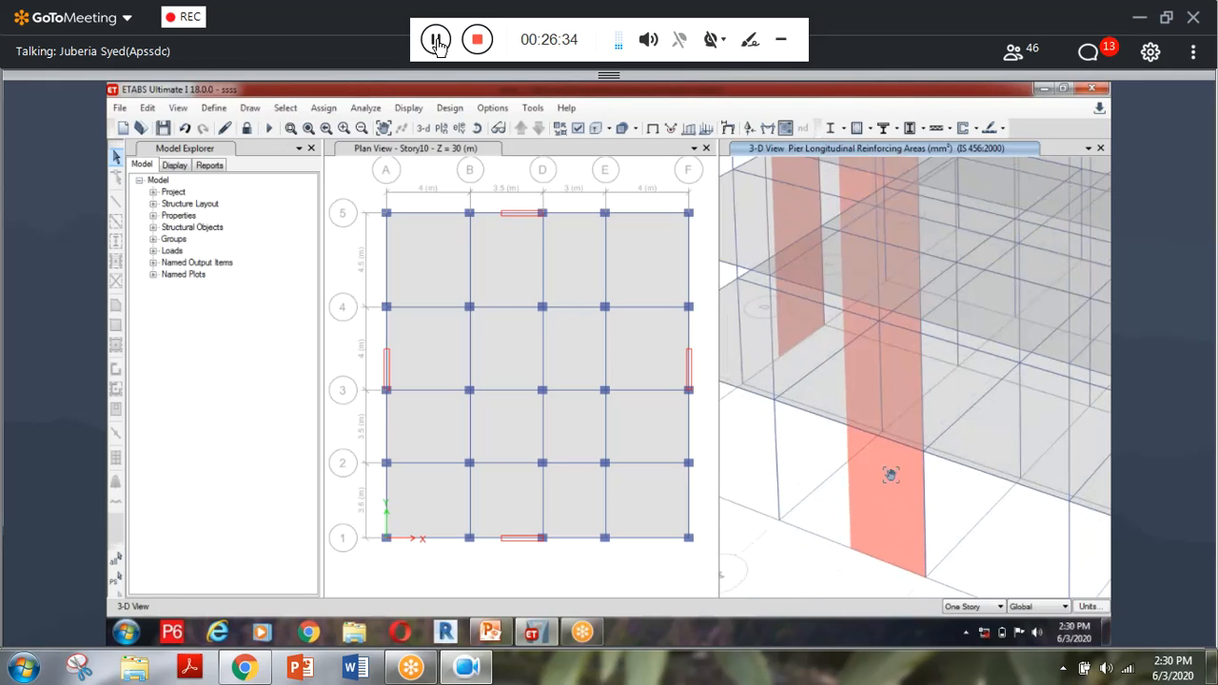
# Step: Examine the longitudinal reinforcing areas of the shear wall piers from story to story in the 3-D view
pyautogui.scroll(-5, 869, 263)
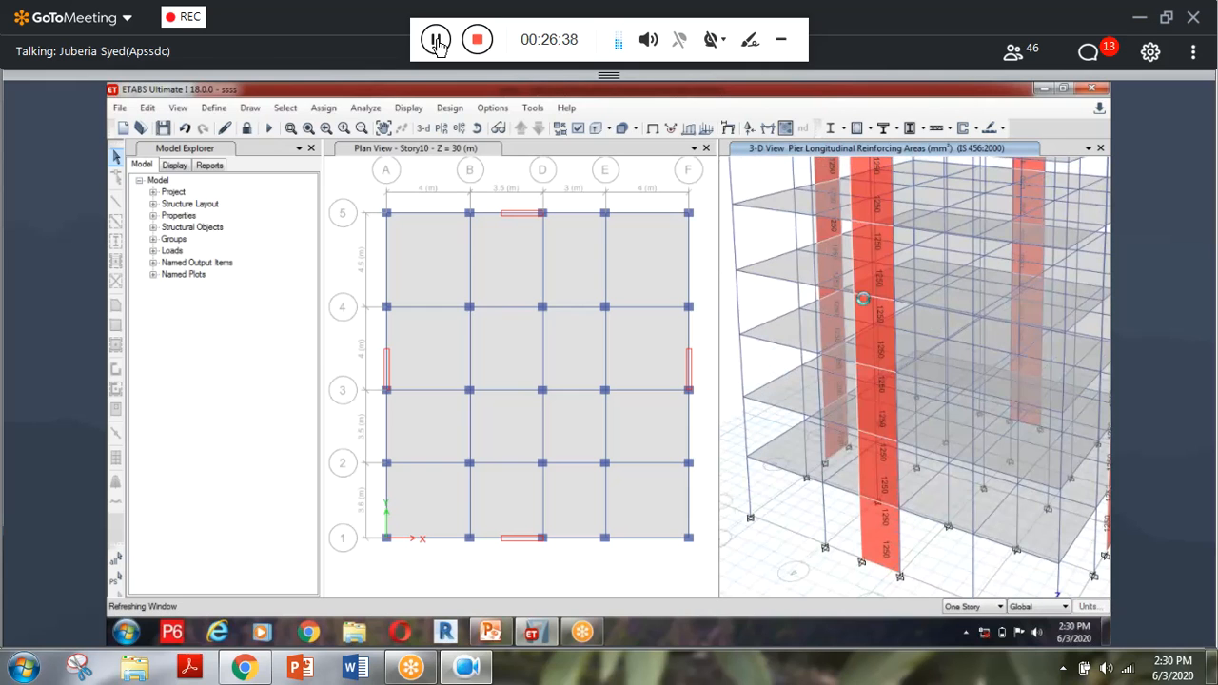
pyautogui.scroll(2, 862, 298)
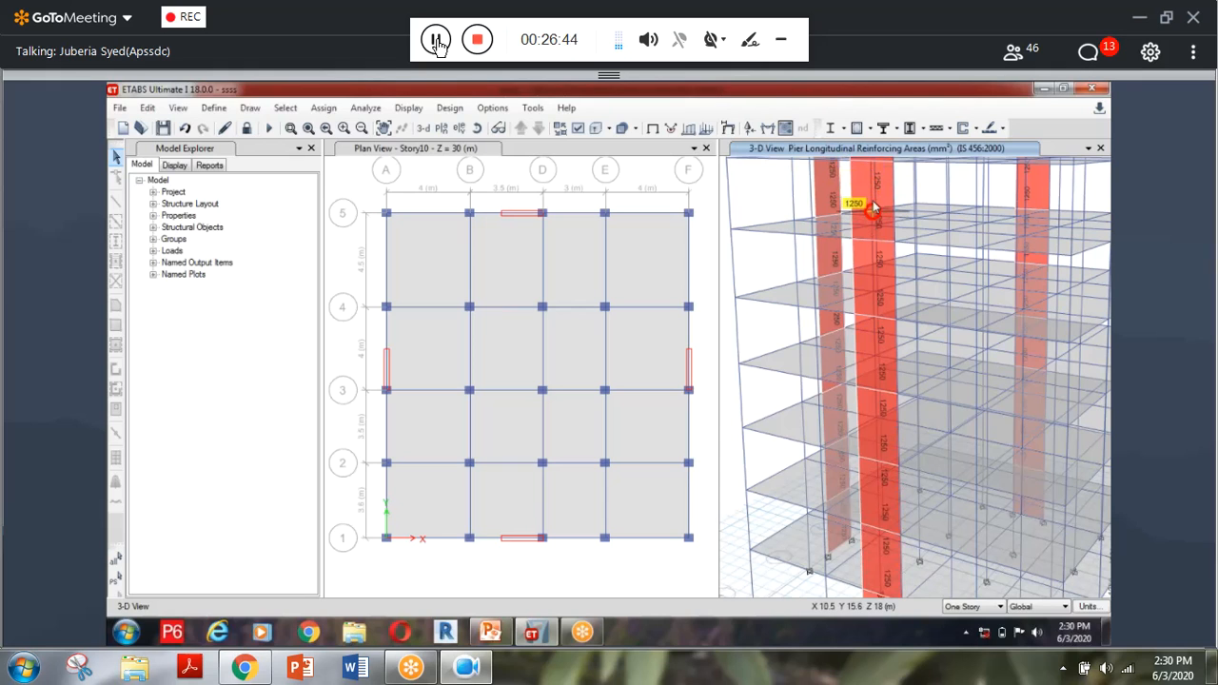
pyautogui.moveTo(874, 182); pyautogui.dragTo(892, 280, button='middle')
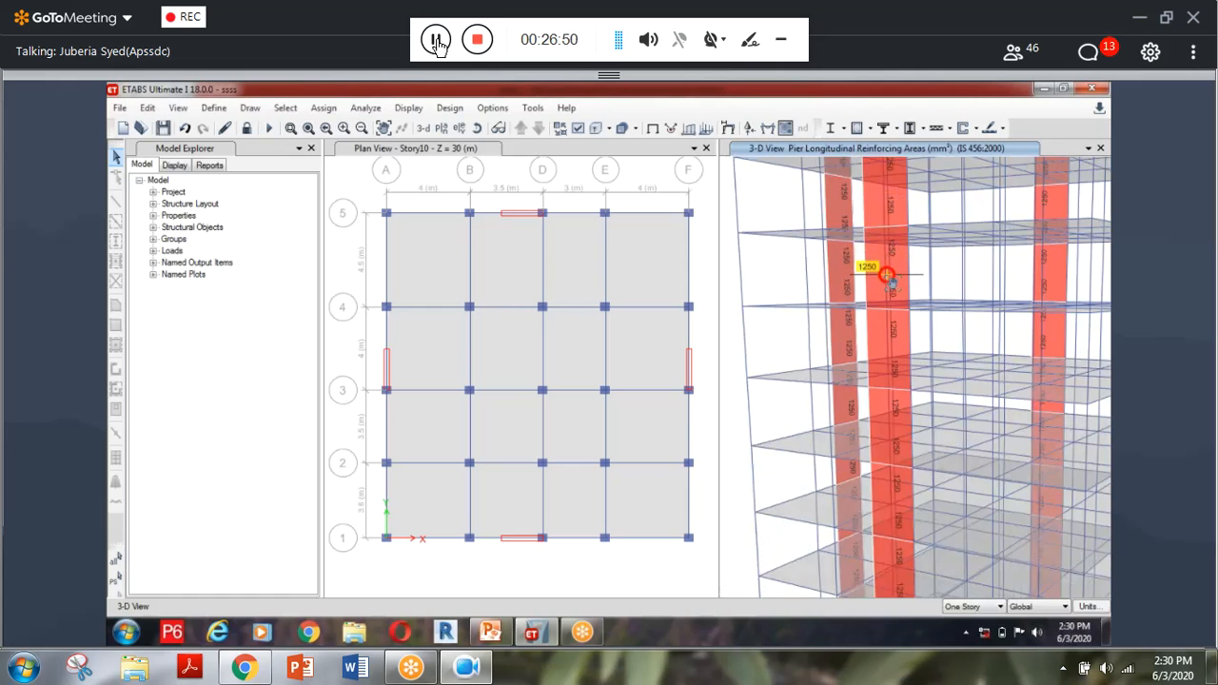
pyautogui.moveTo(887, 276); pyautogui.dragTo(877, 220, button='middle')
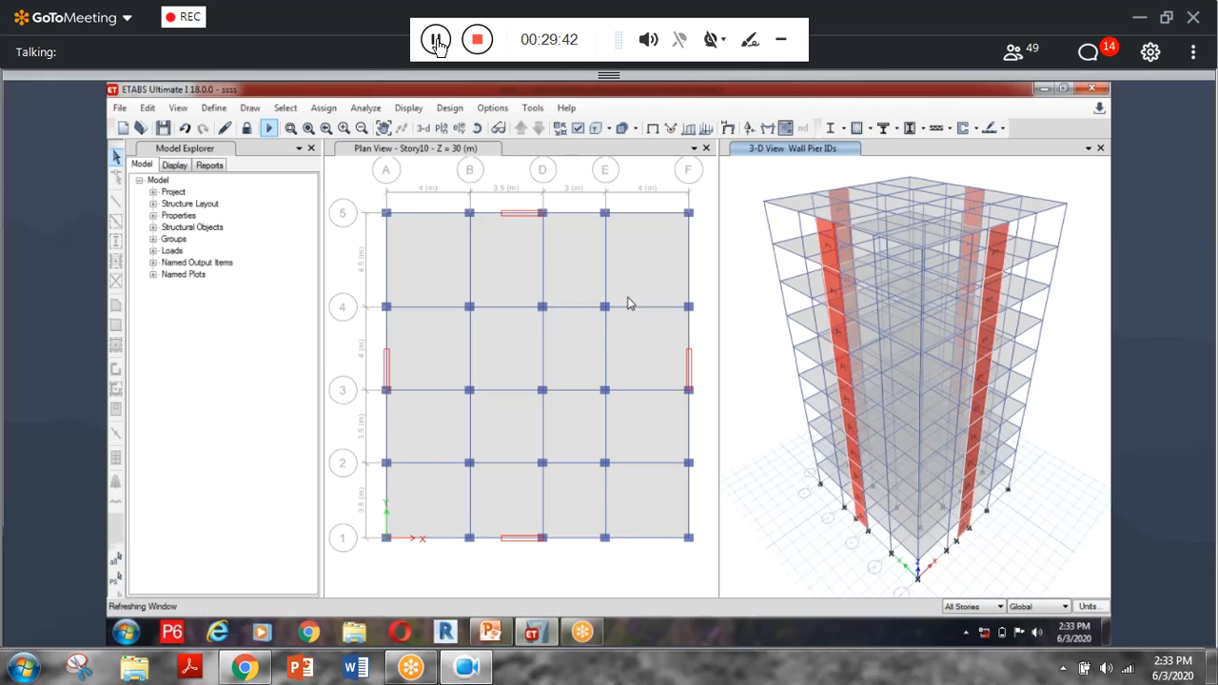
# Step: Check the shear wall design preferences and run the shear wall design check for the reanalysed model
pyautogui.moveTo(800, 278)
pyautogui.click(449, 107)
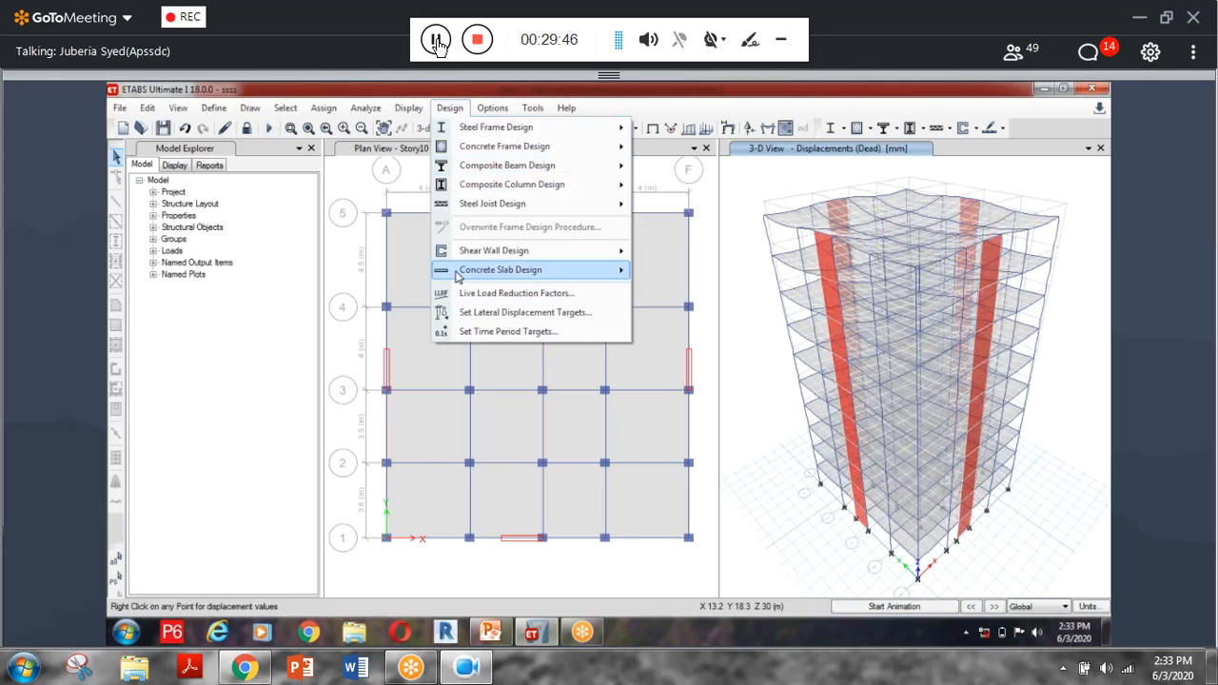
pyautogui.moveTo(490, 256)
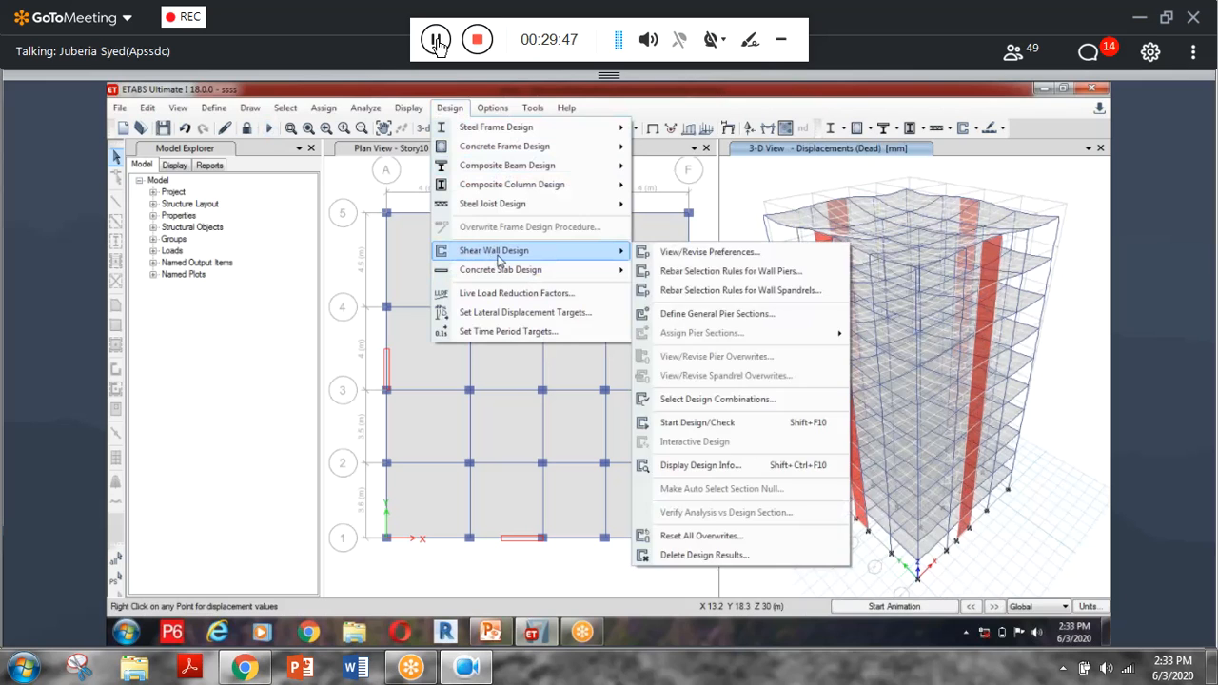
pyautogui.click(730, 253)
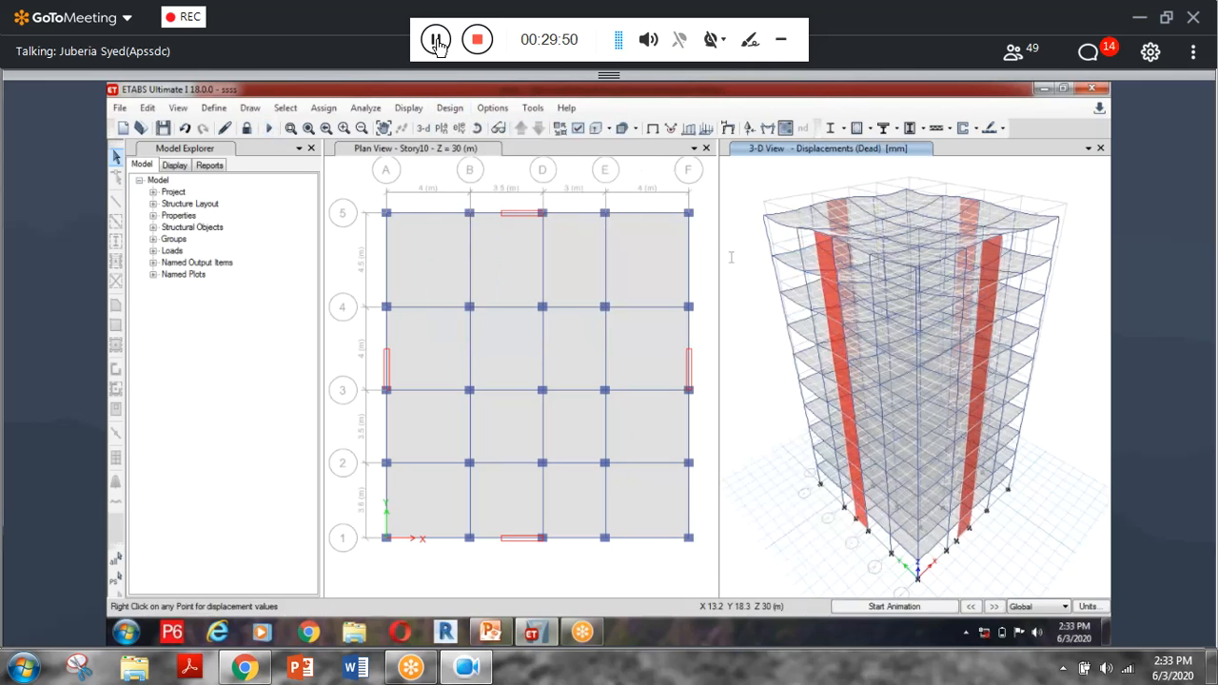
pyautogui.click(449, 107)
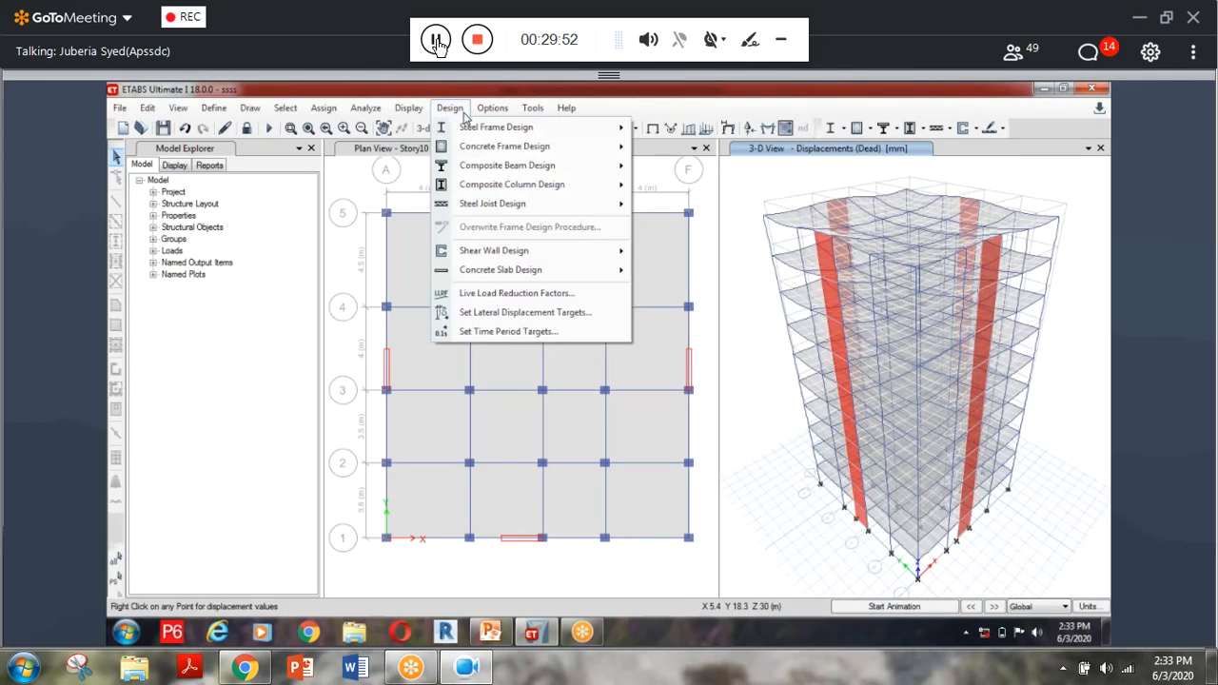
pyautogui.moveTo(493, 250)
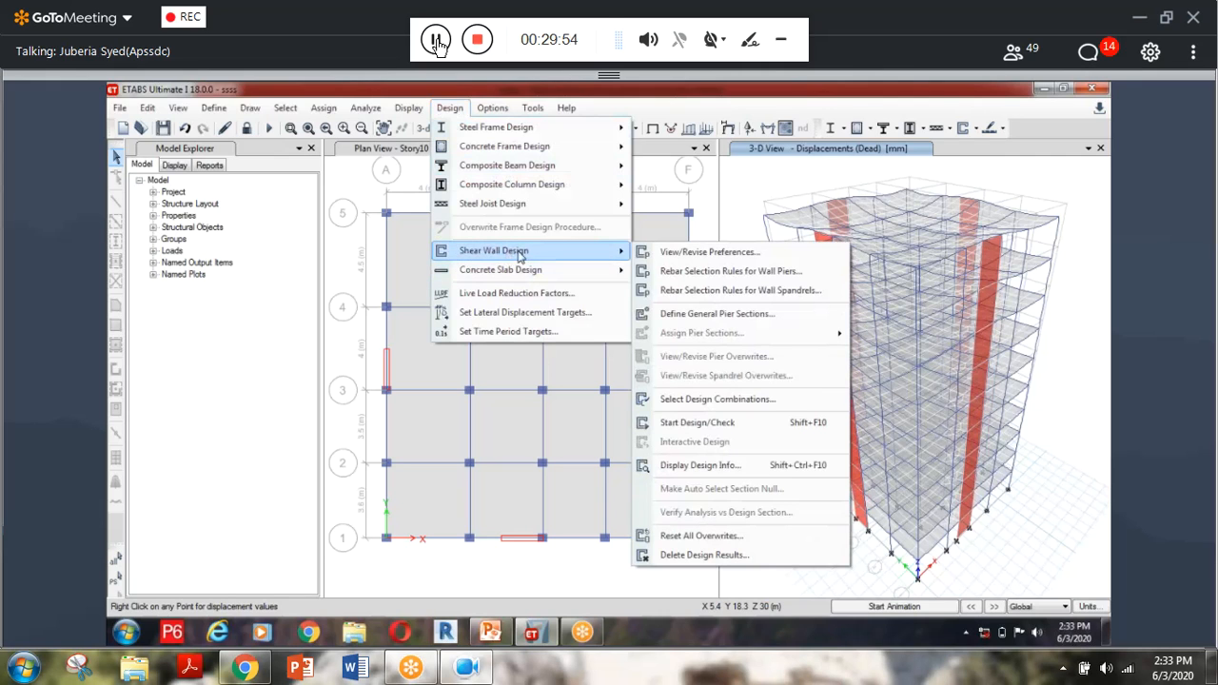
pyautogui.click(699, 423)
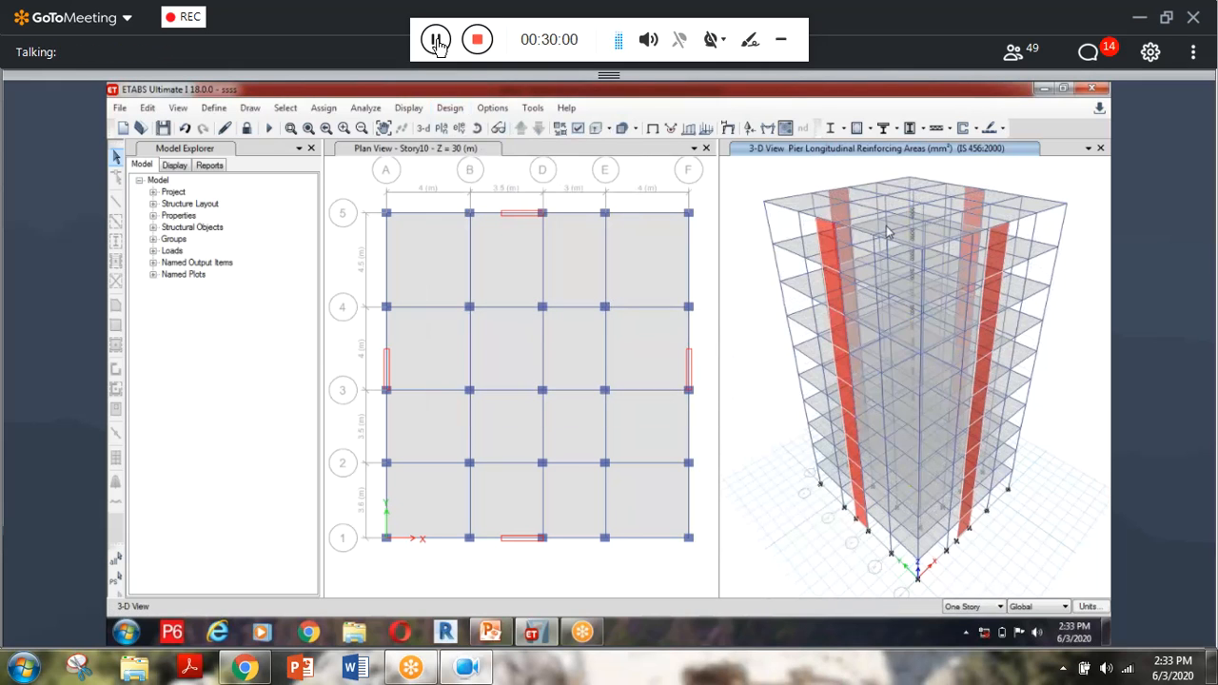
# Step: Inspect the pier longitudinal reinforcing areas of the newly designed shear walls in the 3-D view
pyautogui.scroll(3, 887, 231)
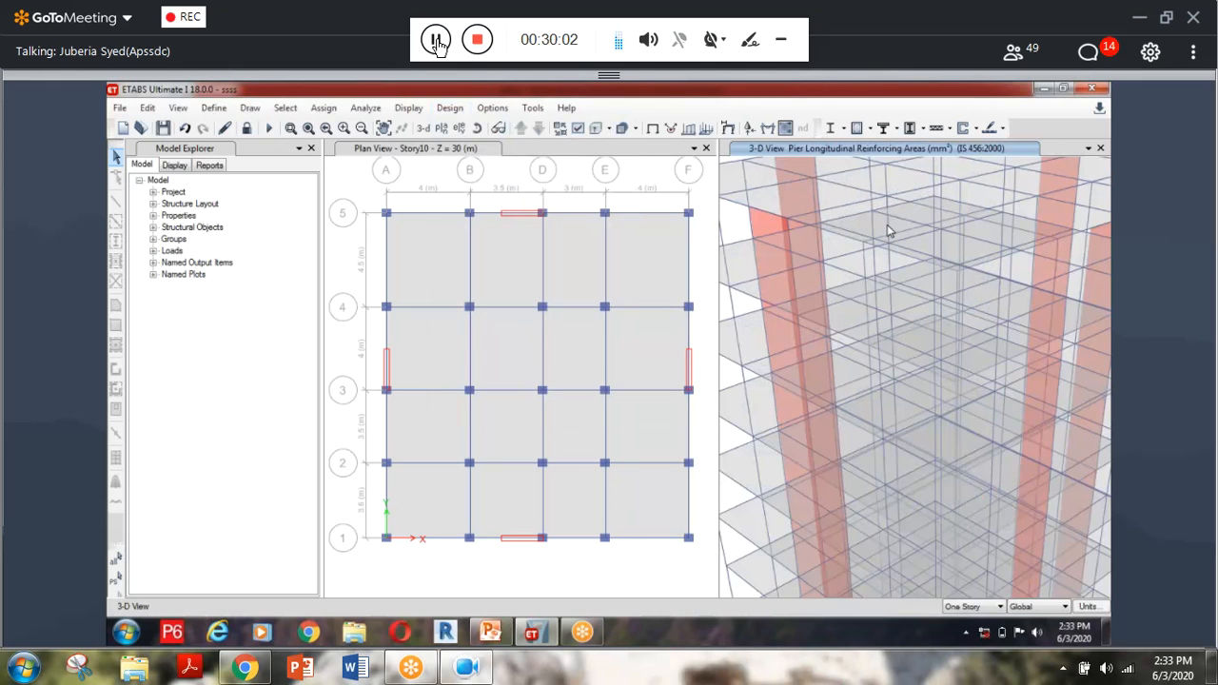
pyautogui.scroll(2, 930, 314)
pyautogui.scroll(2, 975, 266)
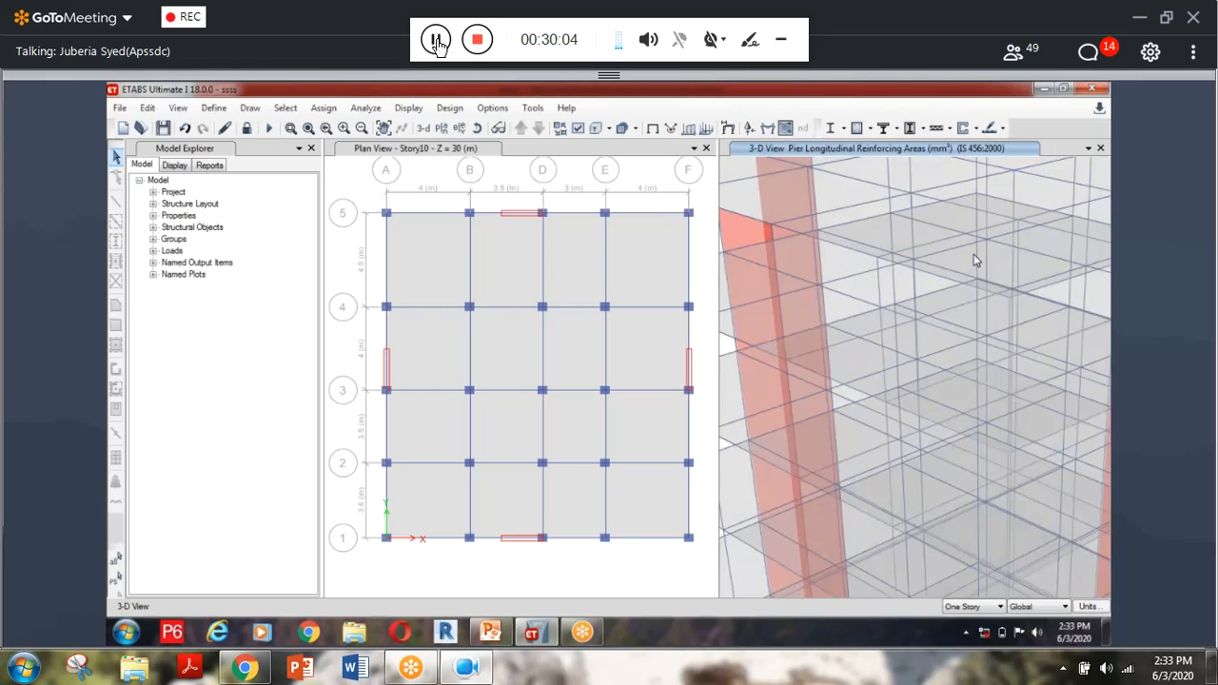
pyautogui.scroll(-2, 993, 448)
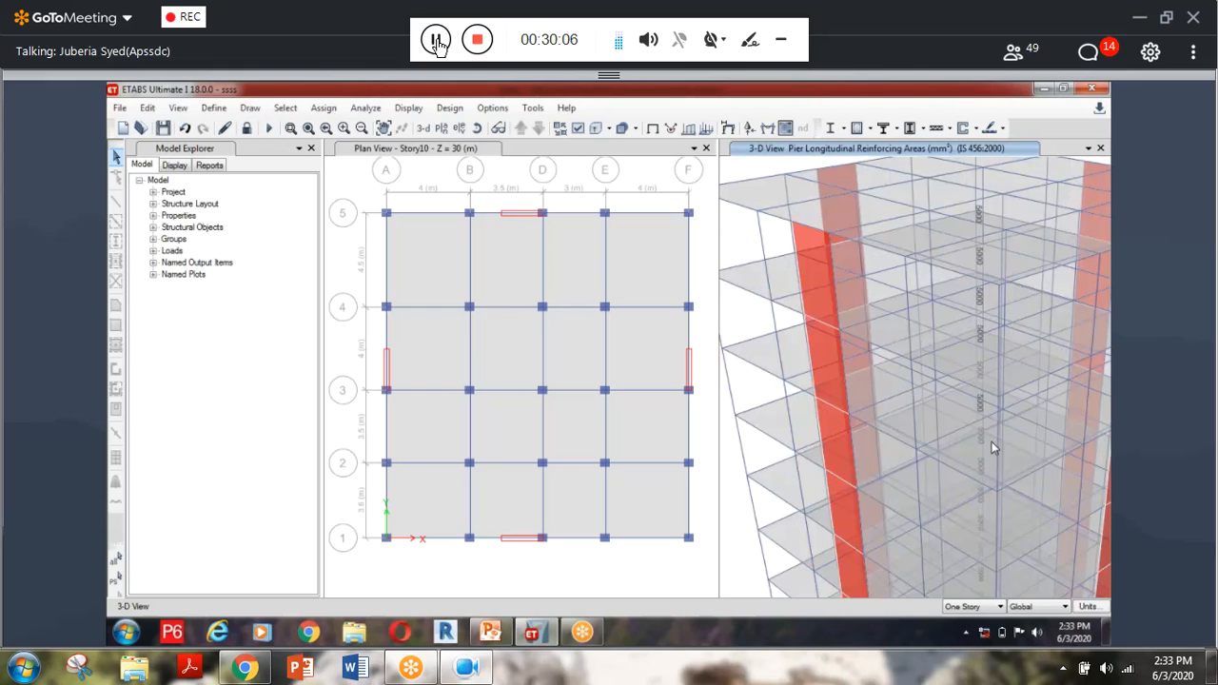
pyautogui.scroll(-2, 992, 449)
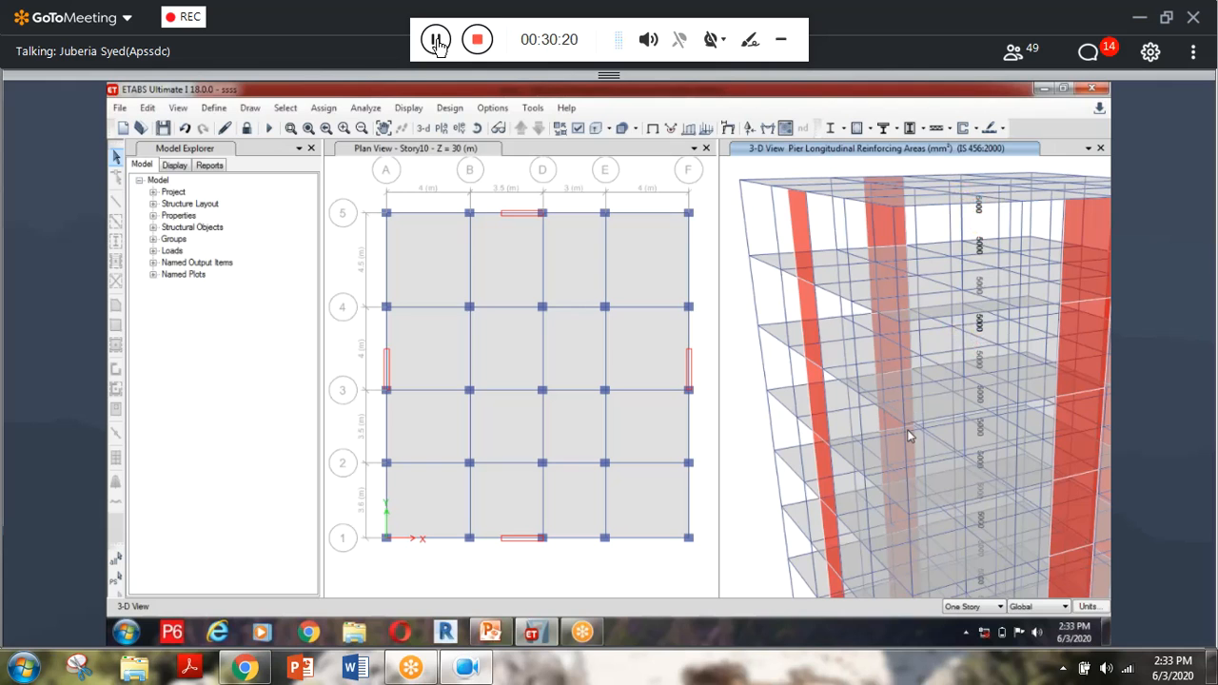
pyautogui.scroll(2, 915, 435)
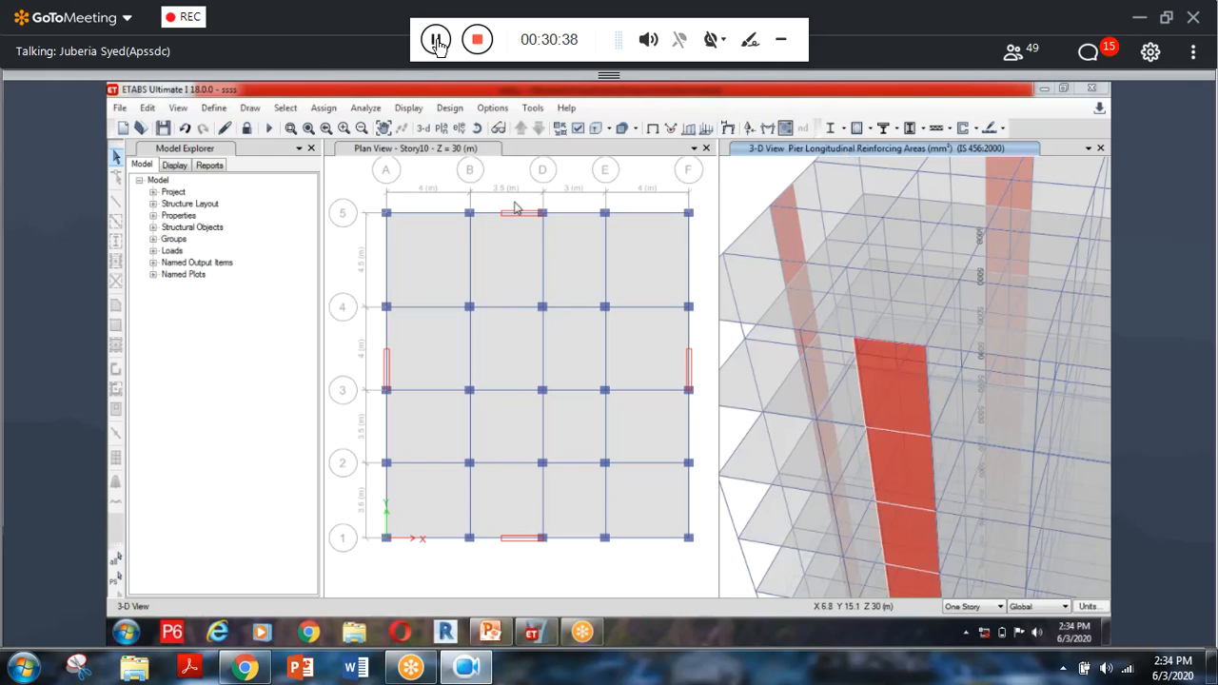
# Step: Unlock the model, accepting deletion of the analysis results, and start a new wall stack with the single-cell wall layout
pyautogui.click(246, 127)
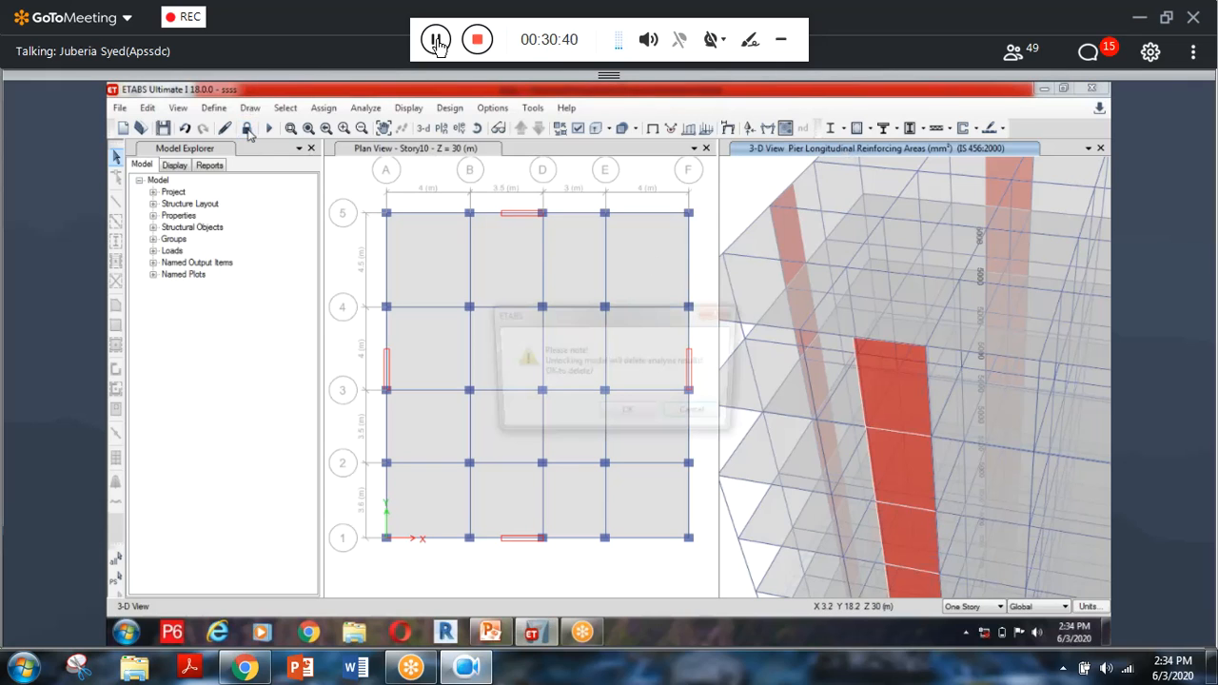
pyautogui.click(626, 416)
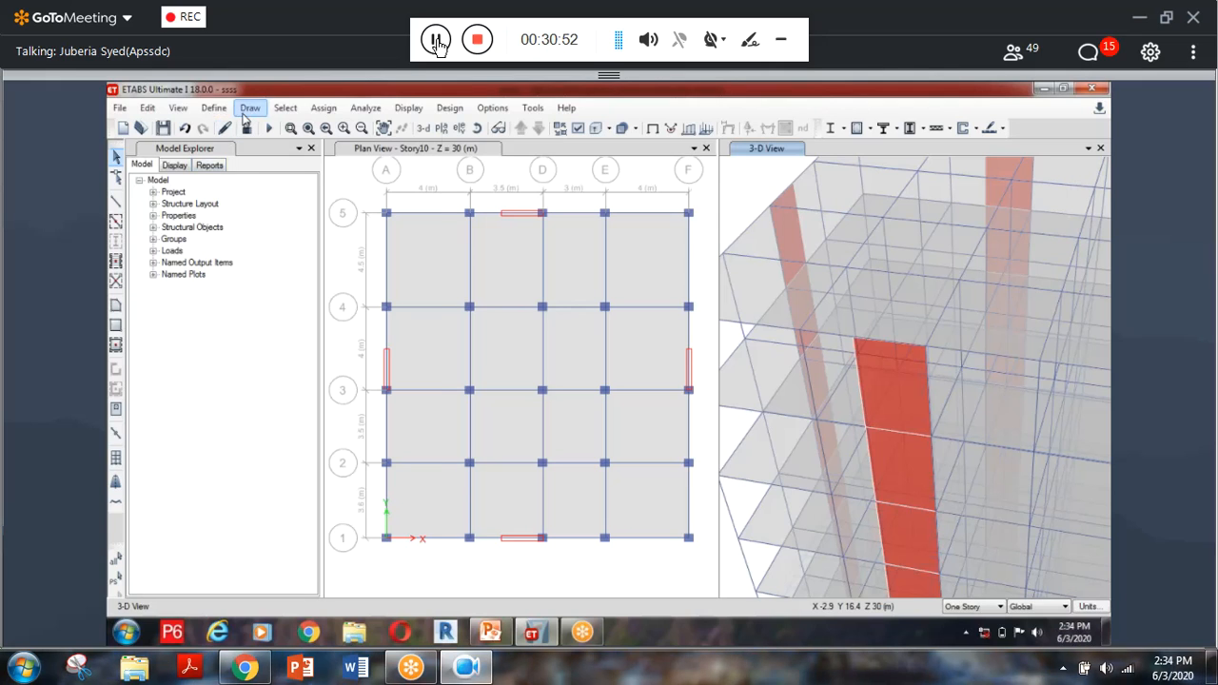
pyautogui.click(247, 110)
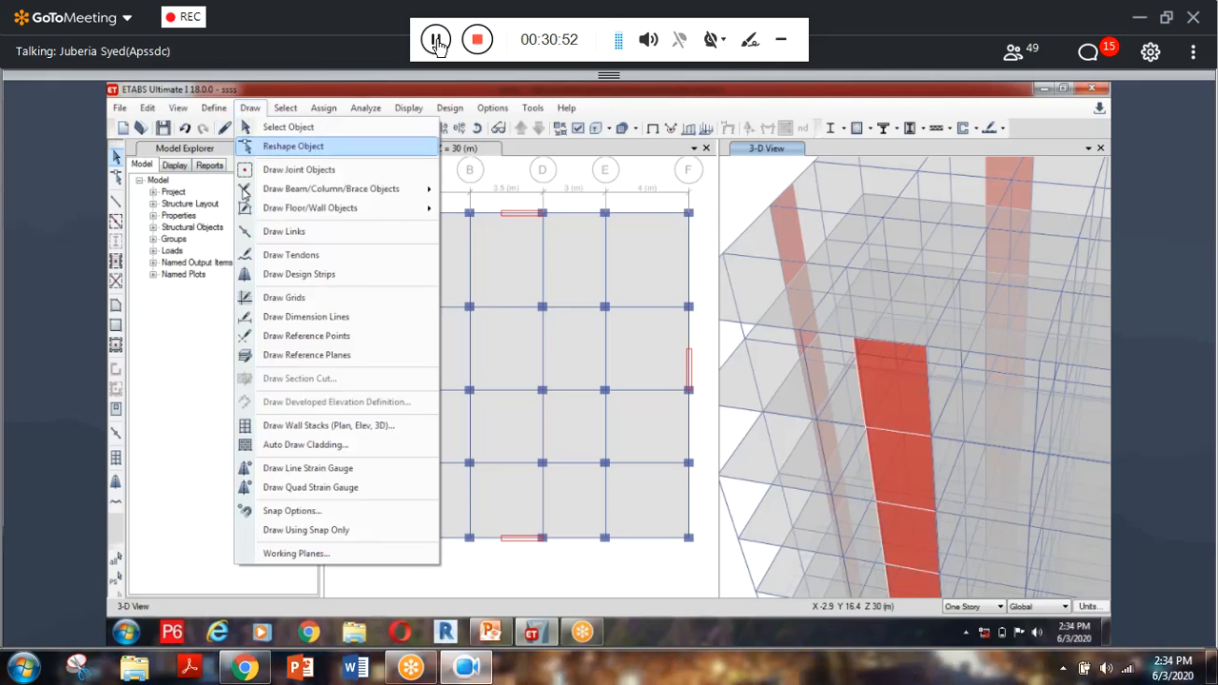
pyautogui.click(298, 427)
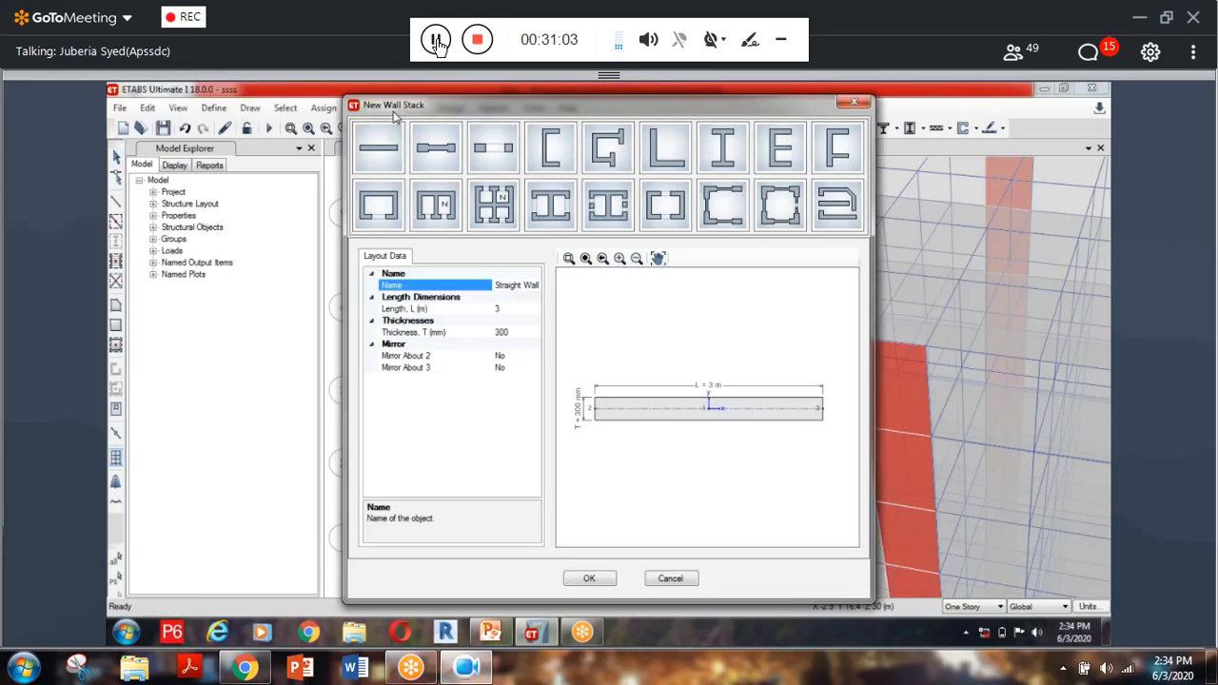
pyautogui.moveTo(396, 115); pyautogui.dragTo(336, 147)
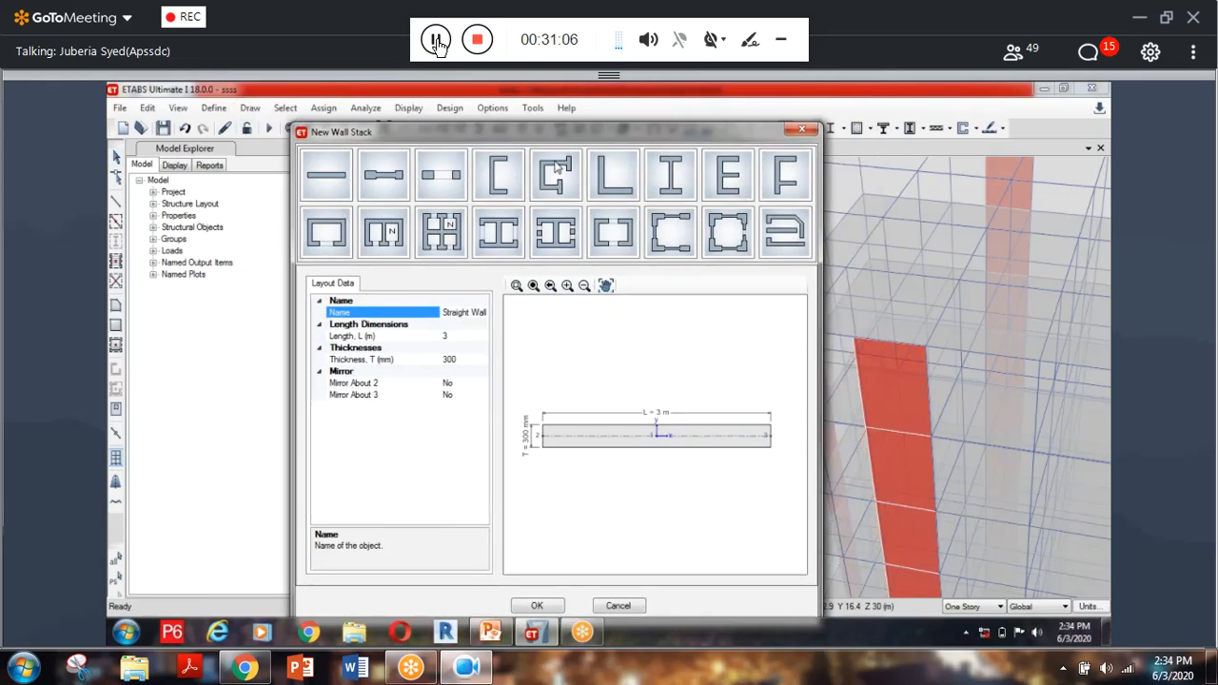
pyautogui.click(327, 235)
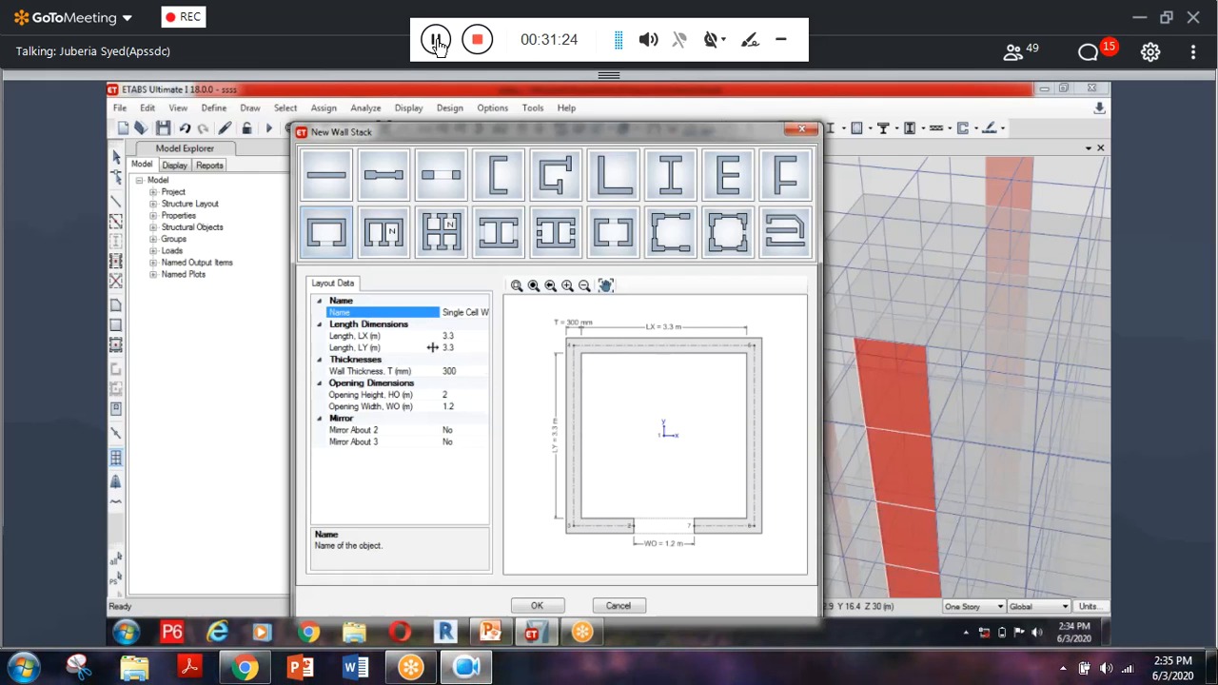
# Step: Set the wall stack's thickness to 250 mm, length LX to 2.5 m and length LY to 2 m, and confirm
pyautogui.click(451, 372)
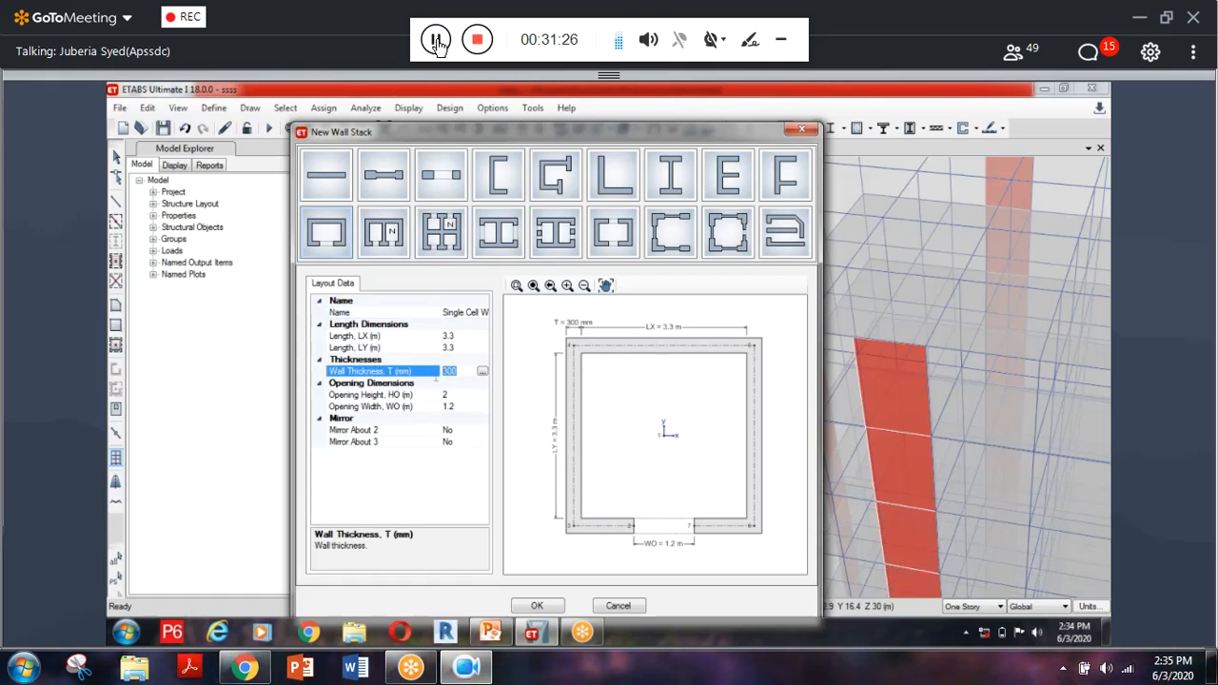
pyautogui.write('250')
pyautogui.press('Return')
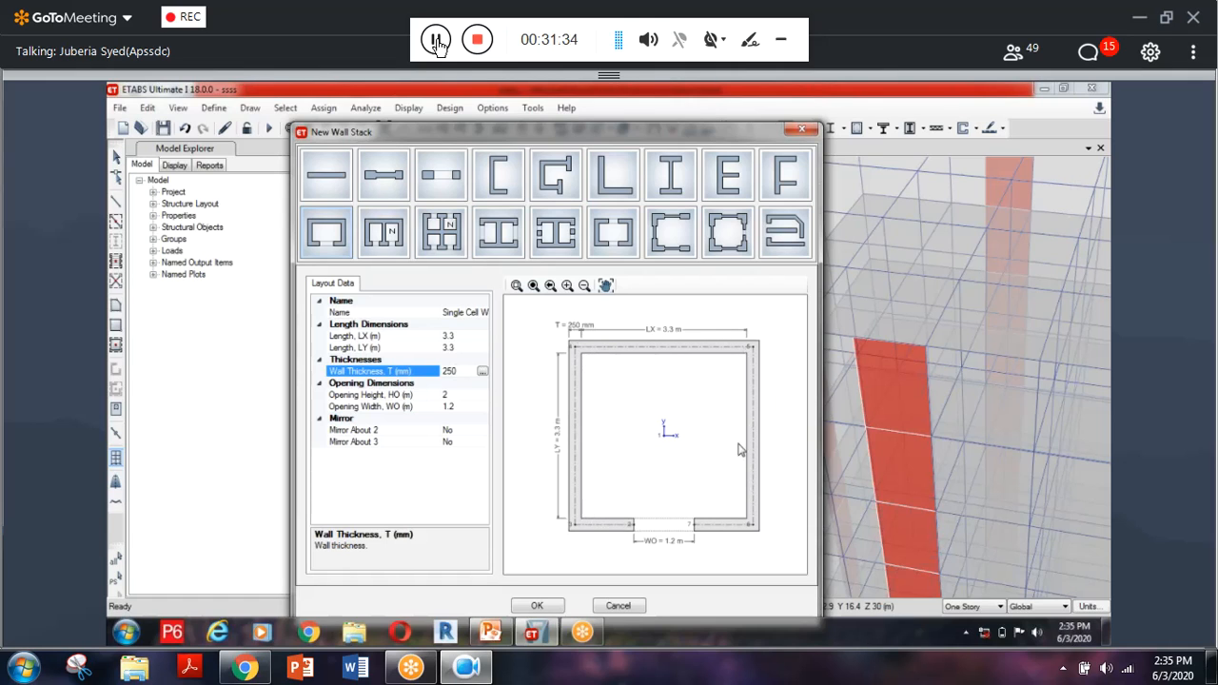
pyautogui.click(453, 337)
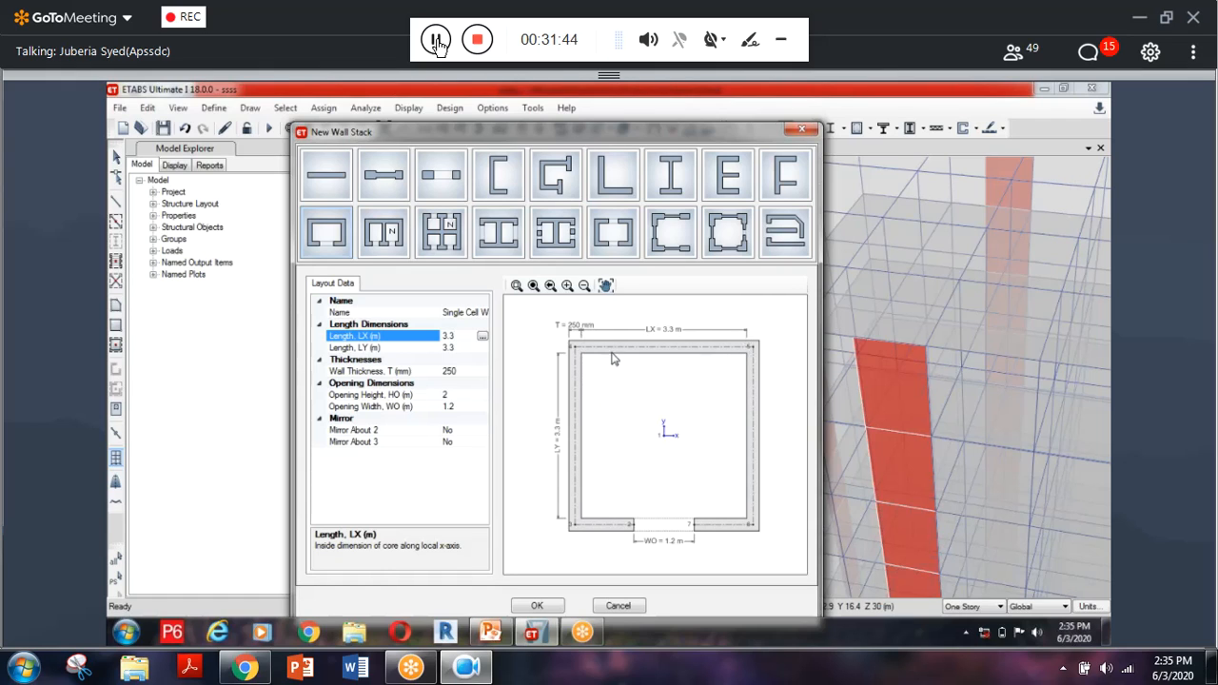
pyautogui.doubleClick(460, 336)
pyautogui.click(458, 348)
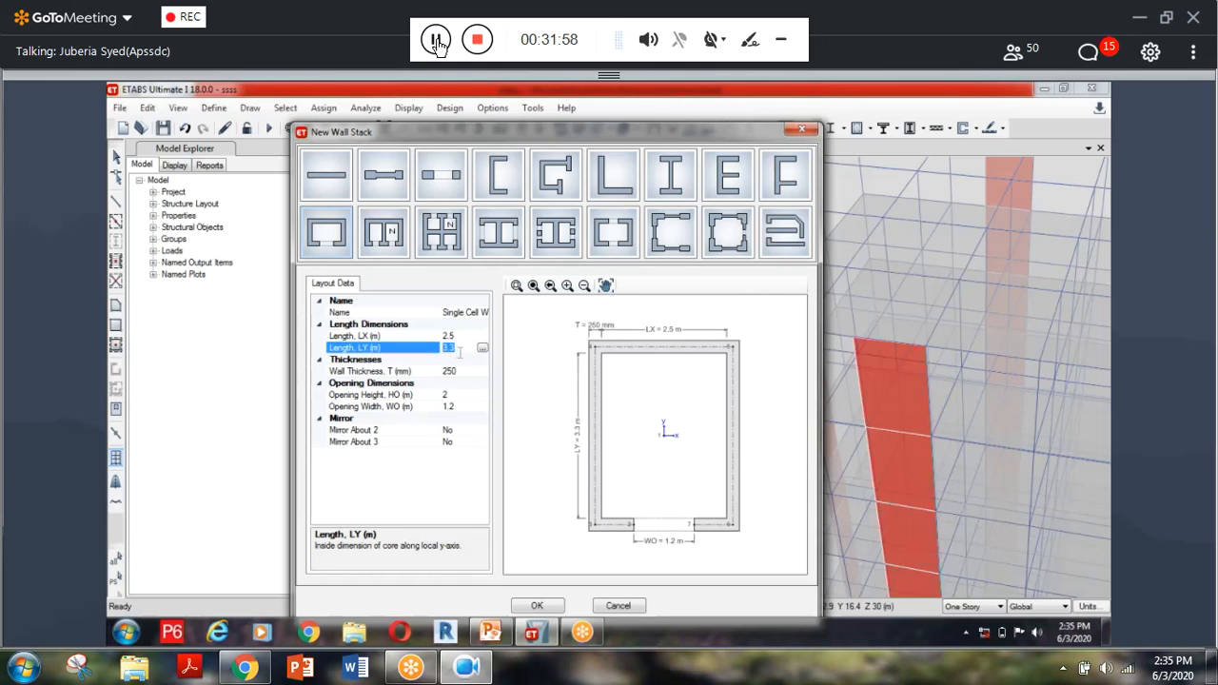
pyautogui.write('2')
pyautogui.click(465, 373)
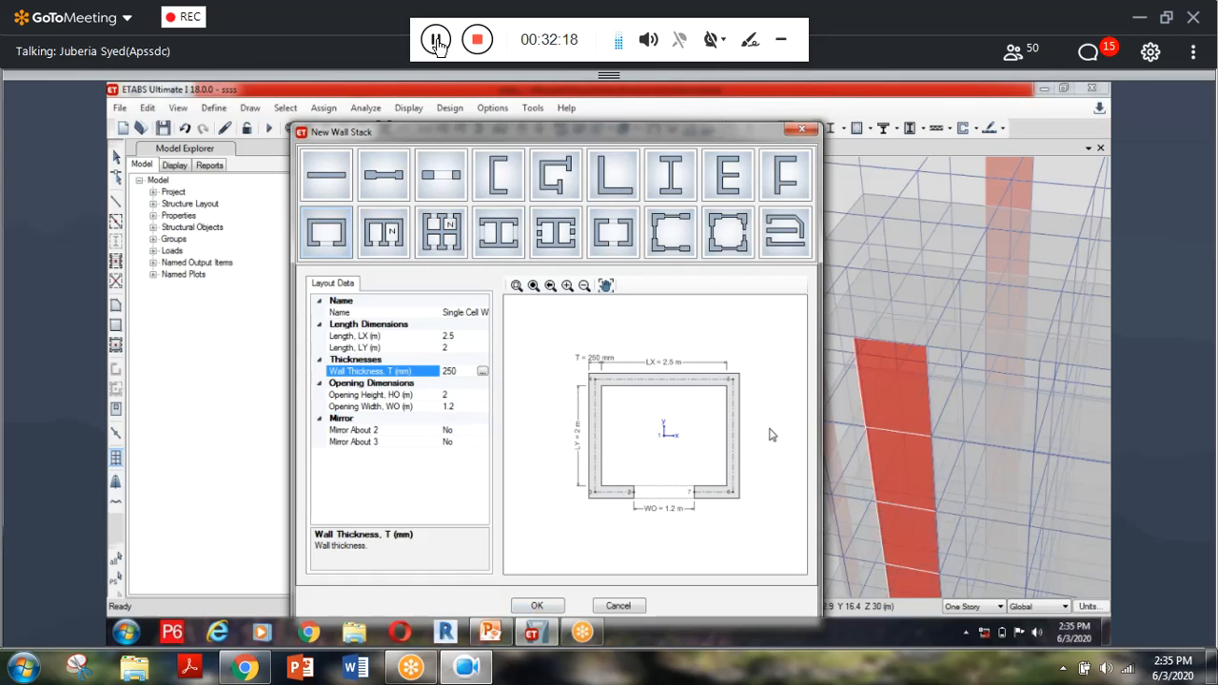
pyautogui.click(537, 606)
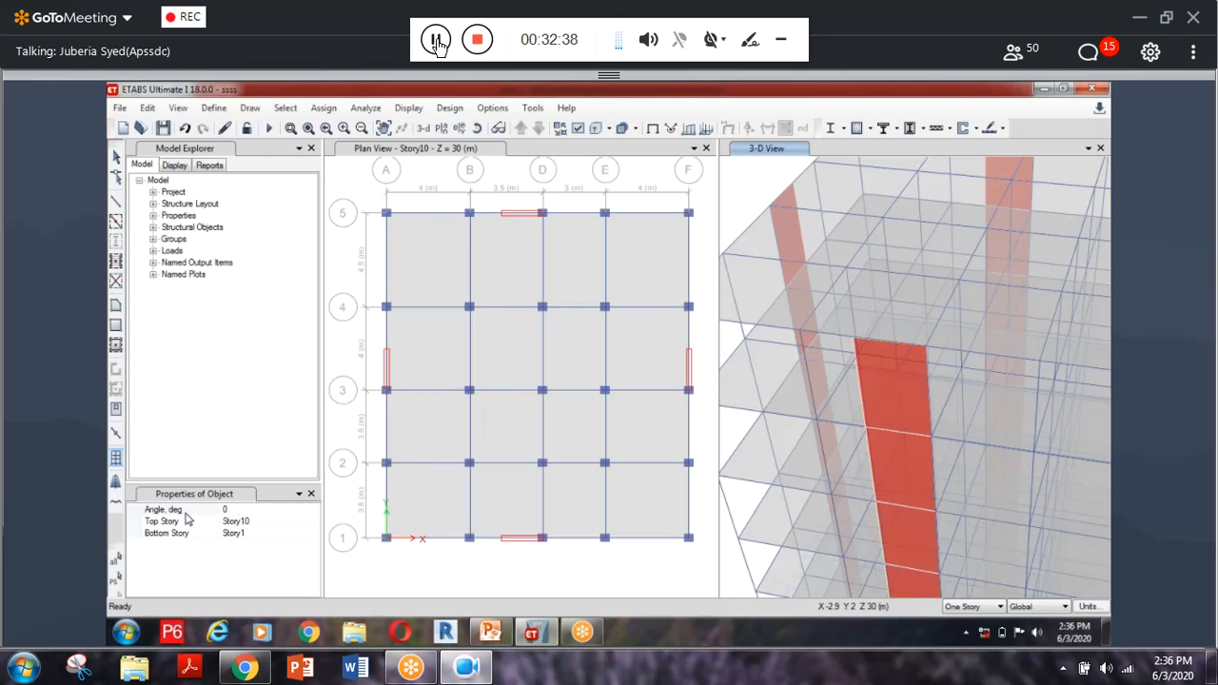
# Step: Place the wall stack at a 90-degree angle in the middle of the bay between grids B and D and grids 3 and 4
pyautogui.click(236, 512)
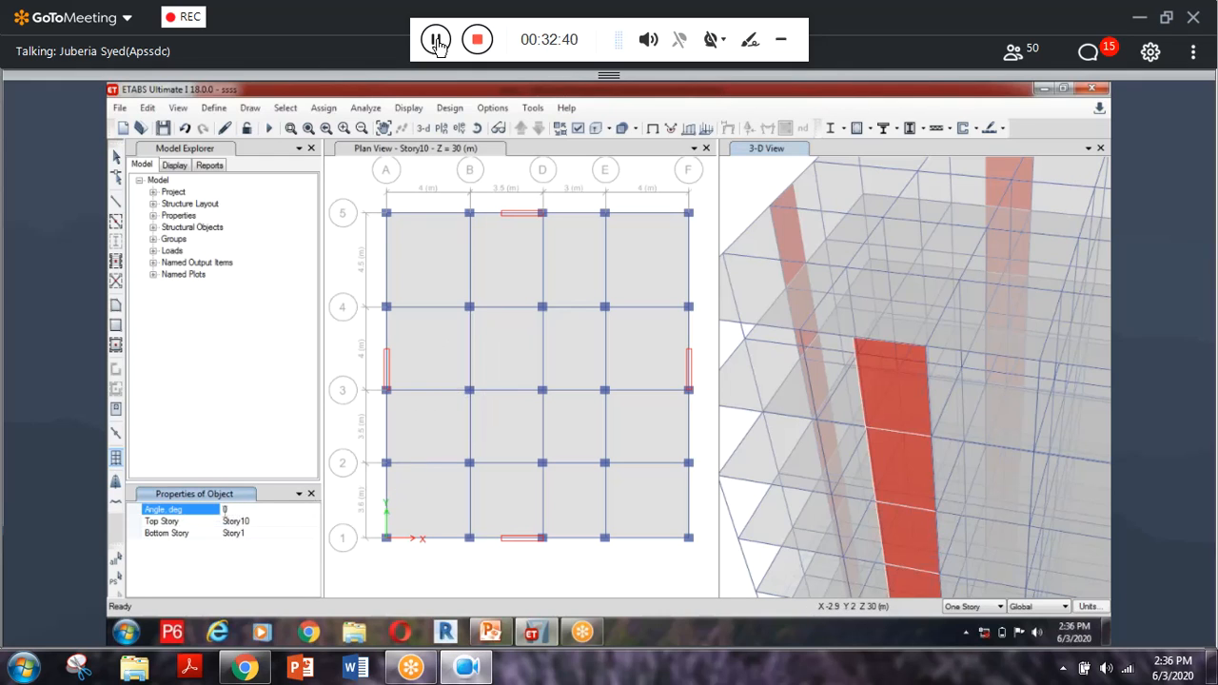
pyautogui.write('90')
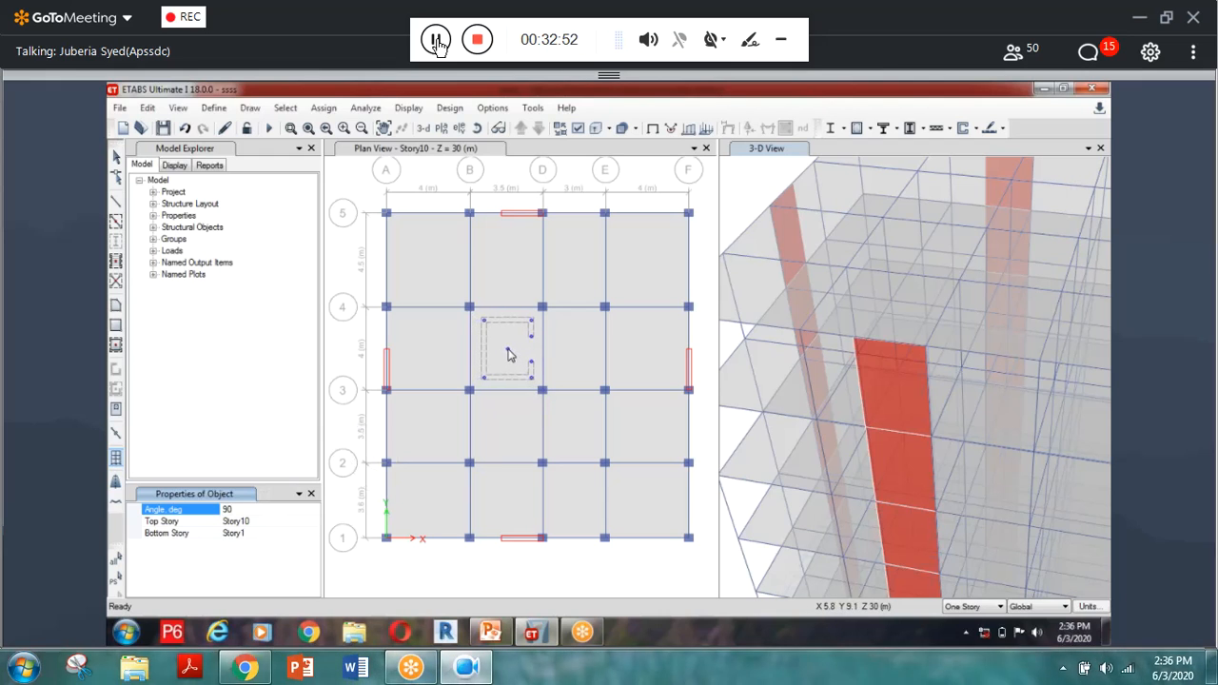
pyautogui.click(507, 350)
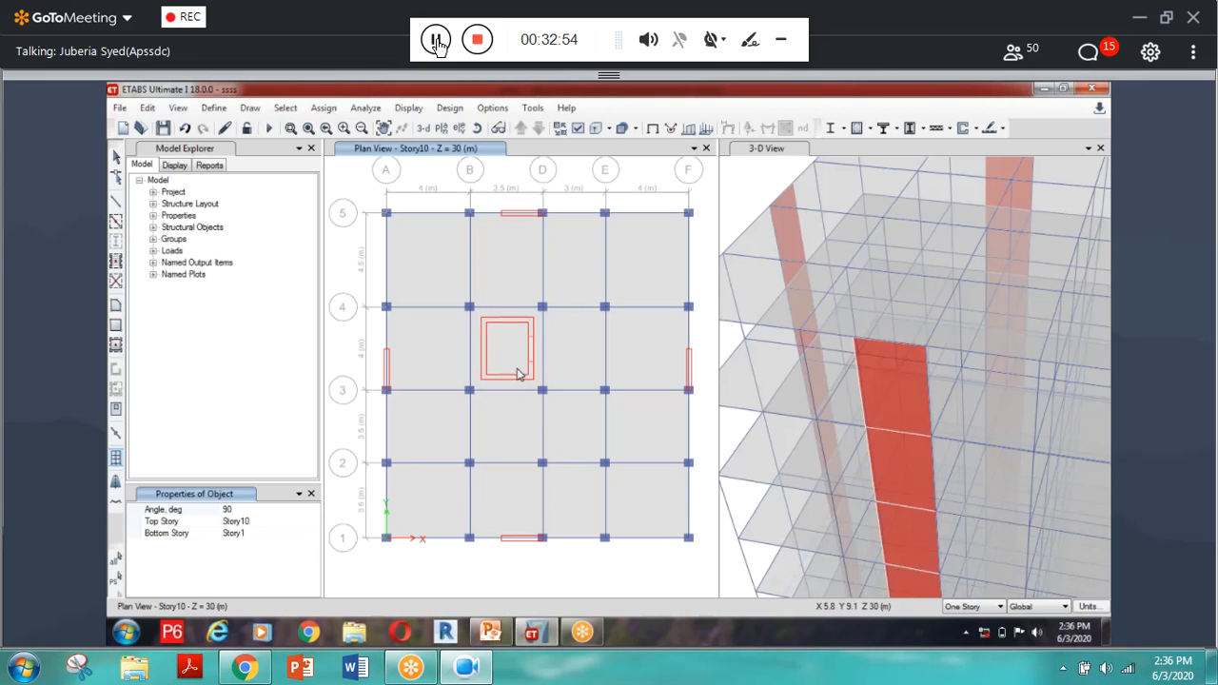
pyautogui.press('Escape')
# Step: Examine the core wall stack inside the building in 3-D and highlight it briefly from the Story10 plan
pyautogui.scroll(-5, 916, 402)
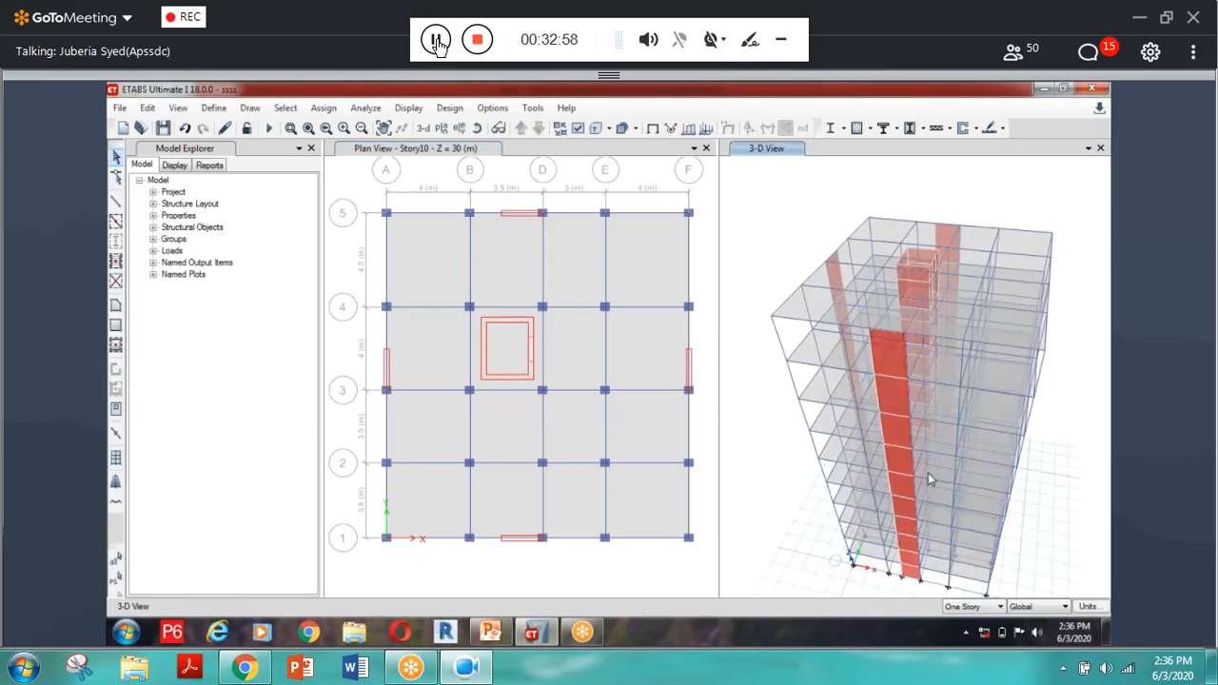
pyautogui.keyDown('shift'); pyautogui.moveTo(927, 472); pyautogui.dragTo(922, 371, button='middle'); pyautogui.keyUp('shift')
pyautogui.scroll(4, 921, 372)
pyautogui.scroll(-2, 904, 338)
pyautogui.scroll(2, 900, 334)
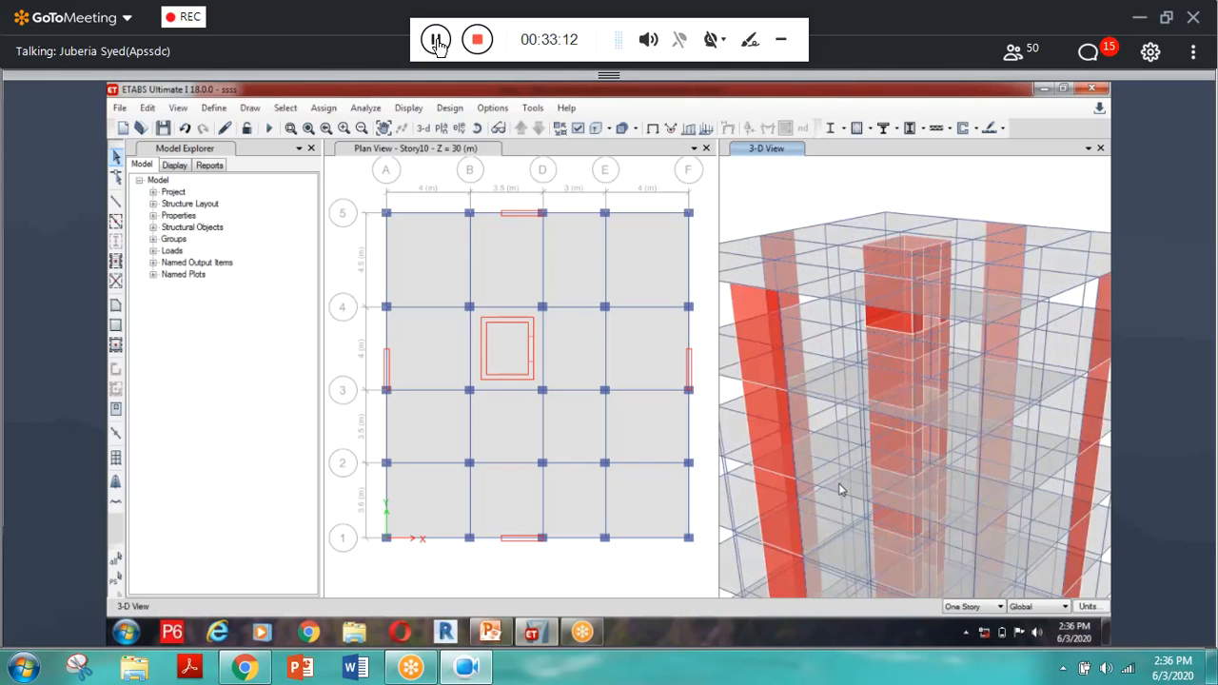
pyautogui.moveTo(840, 489); pyautogui.dragTo(839, 482, button='middle')
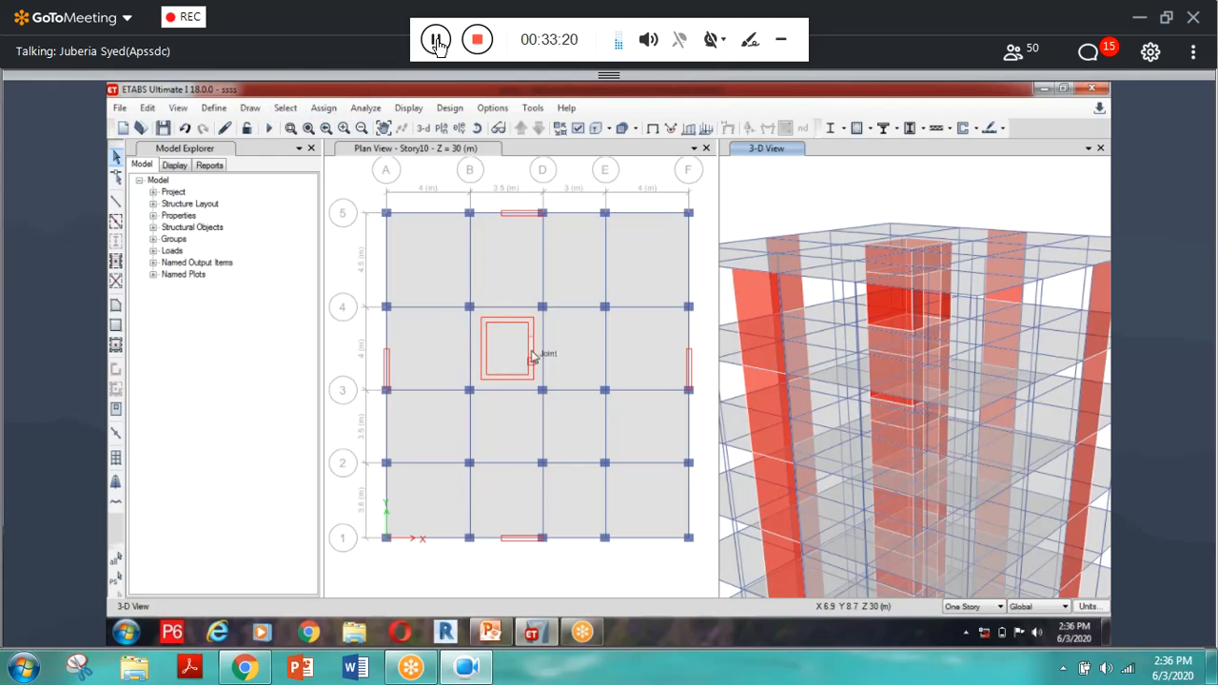
pyautogui.moveTo(475, 312); pyautogui.dragTo(540, 388)
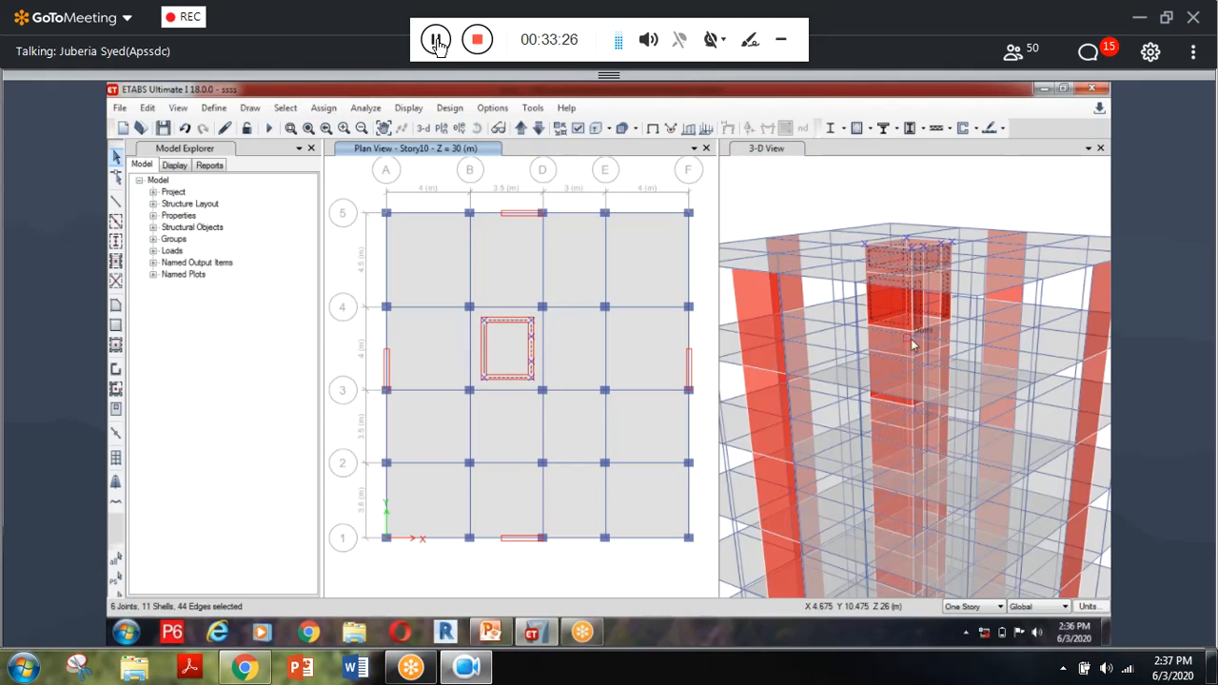
pyautogui.press('Escape')
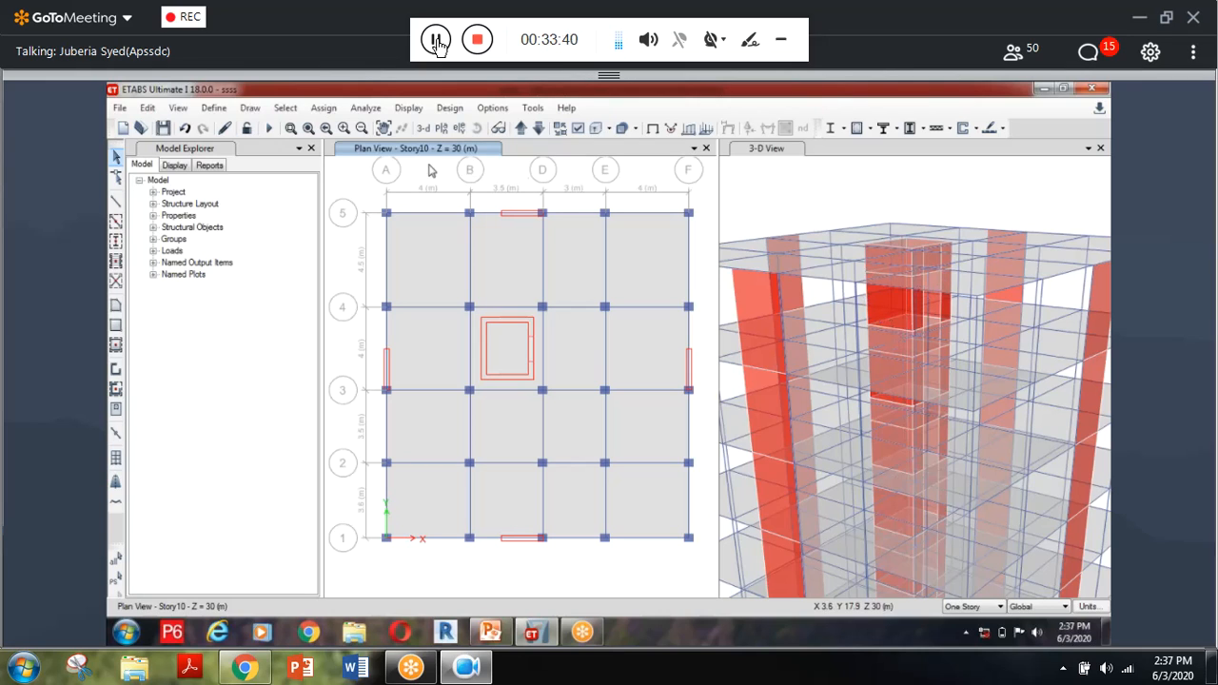
# Step: Run the analysis of the model with the core wall and start the shear wall design
pyautogui.click(268, 130)
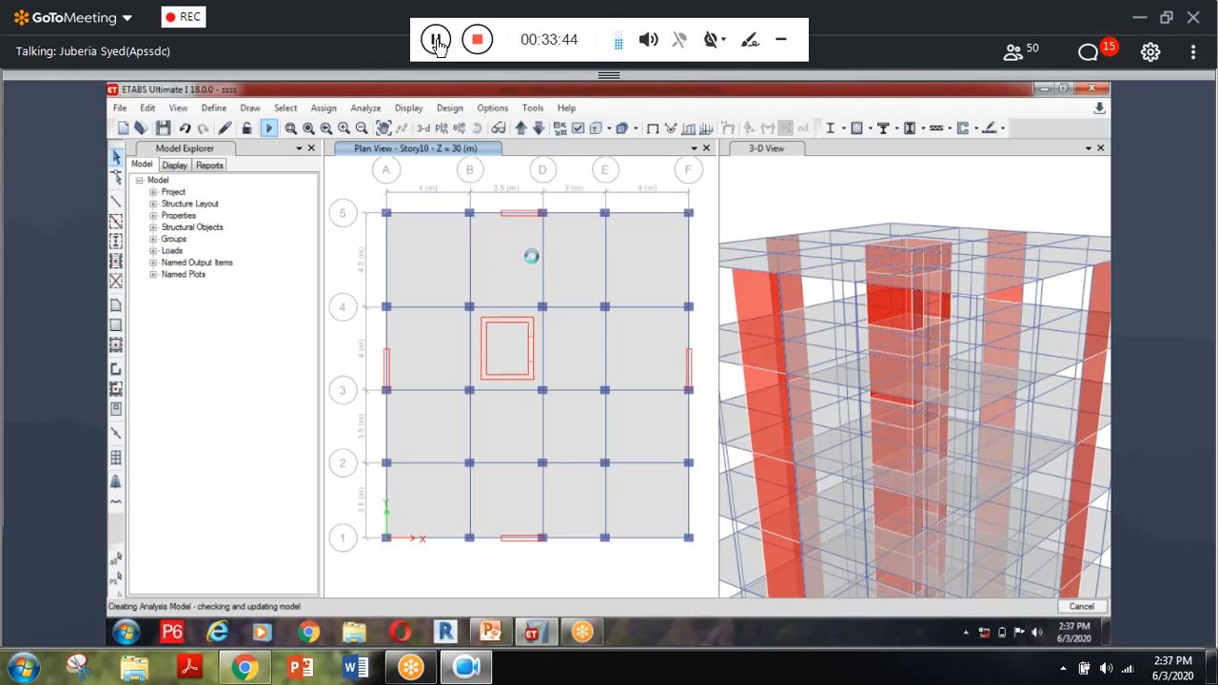
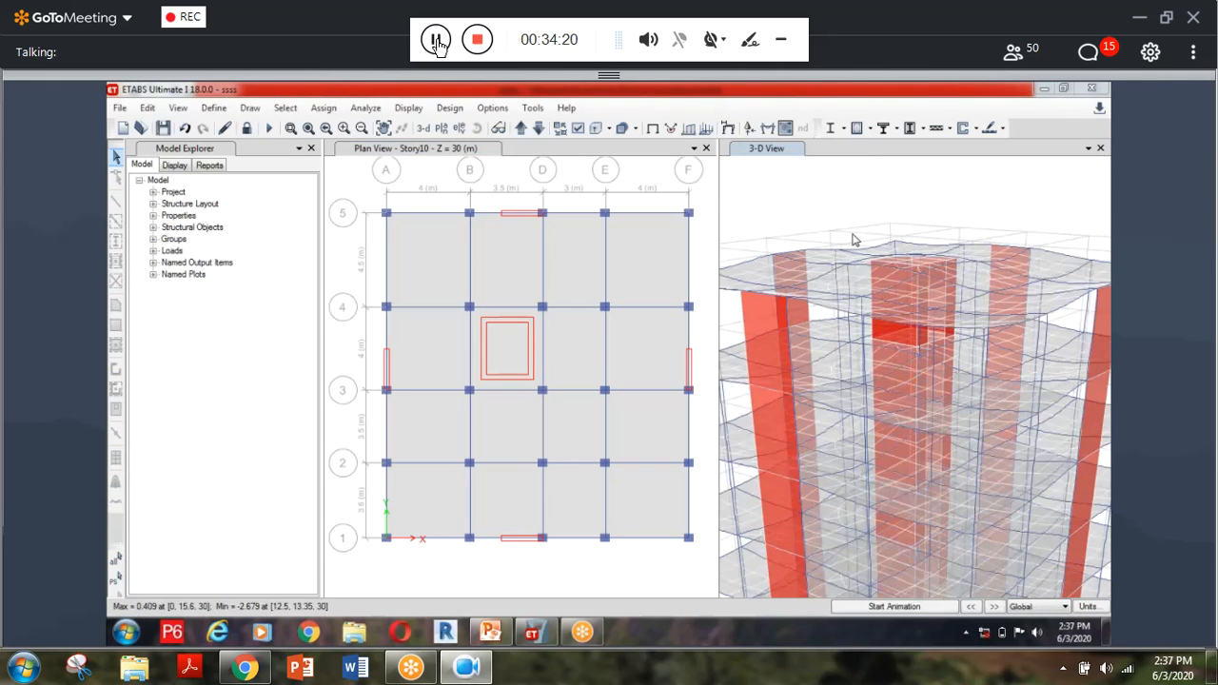
pyautogui.click(450, 107)
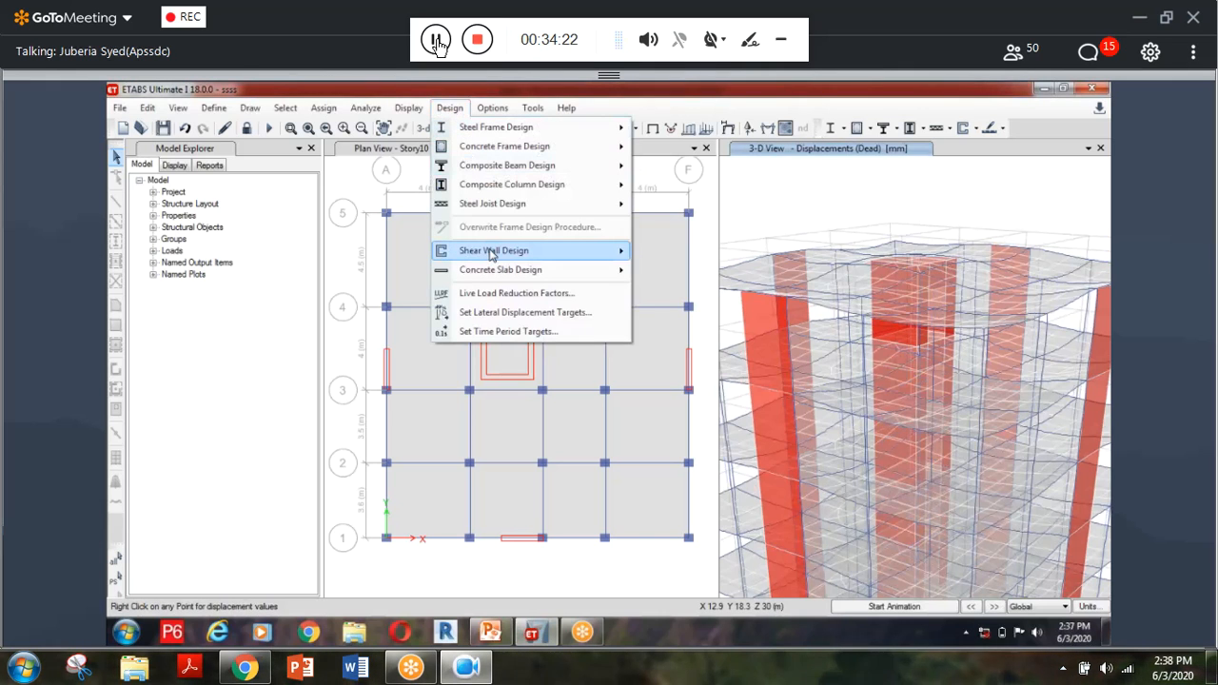
pyautogui.moveTo(480, 251)
pyautogui.click(727, 422)
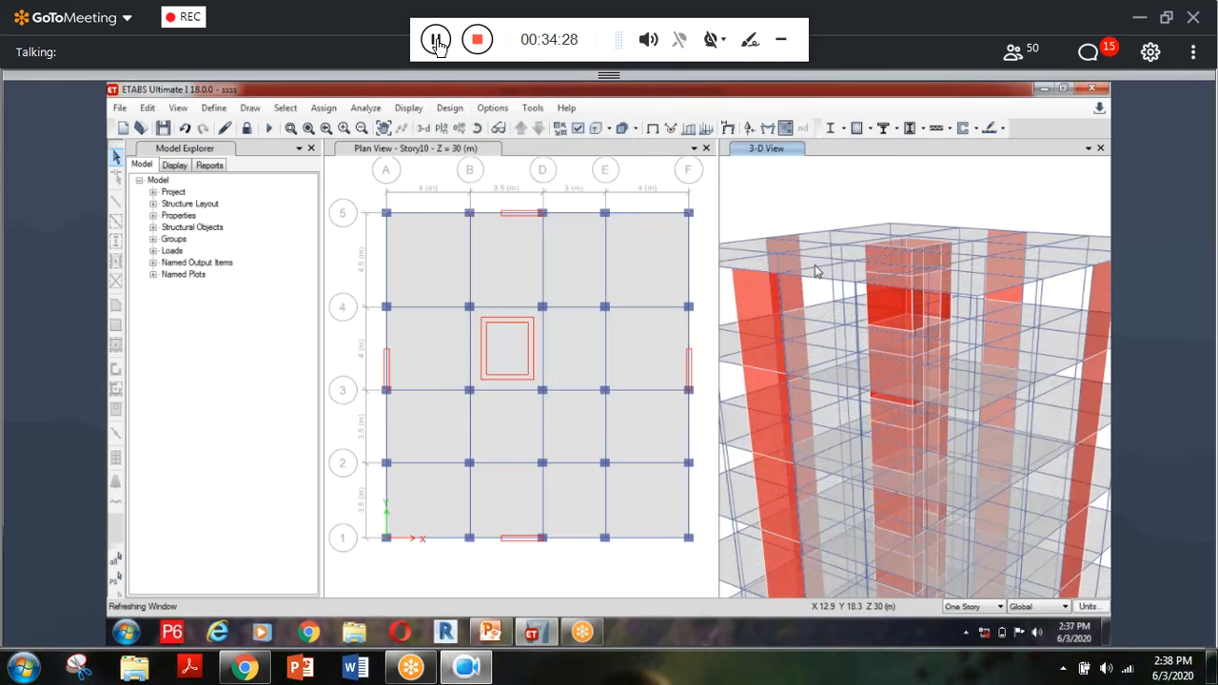
# Step: Examine the pier longitudinal reinforcing areas on the upper storeys of the core wall in 3-D
pyautogui.moveTo(910, 311)
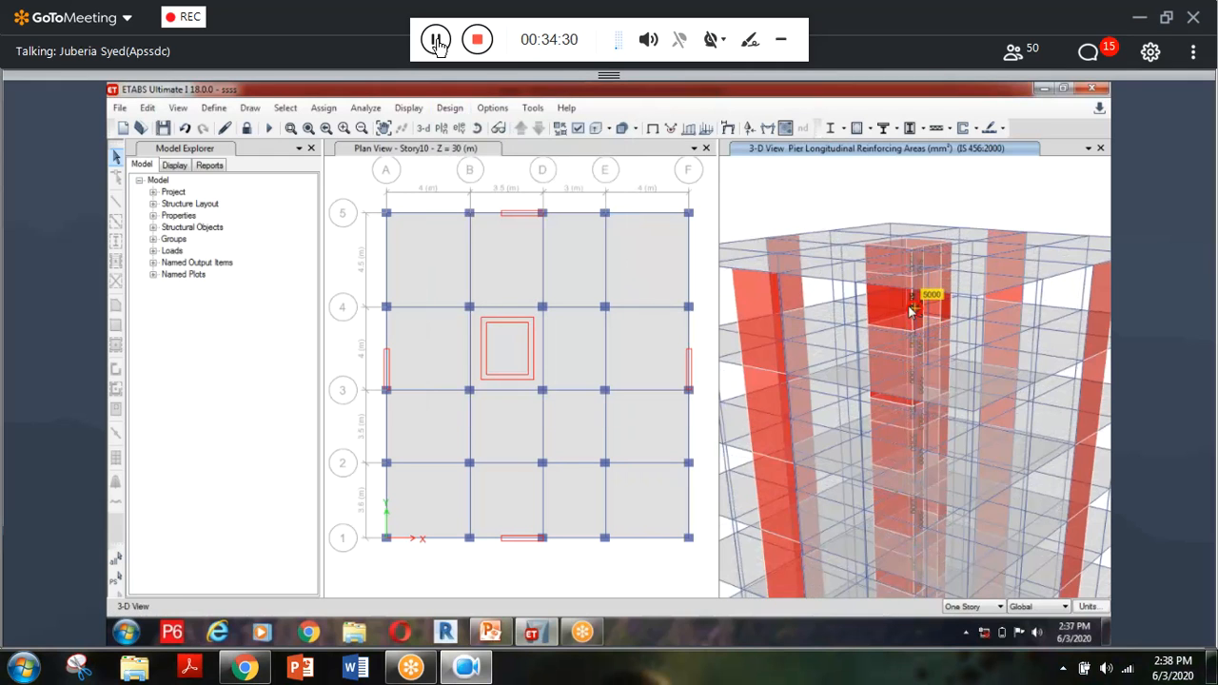
pyautogui.scroll(3, 910, 311)
pyautogui.scroll(-2, 915, 321)
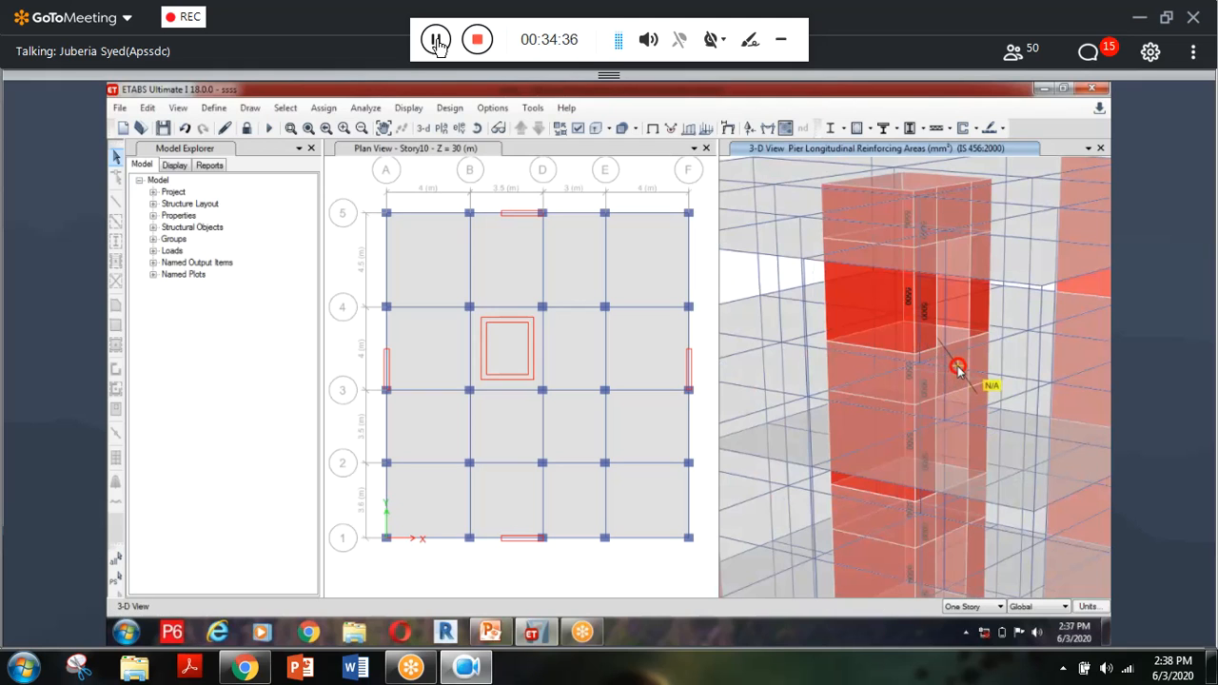
pyautogui.scroll(2, 955, 365)
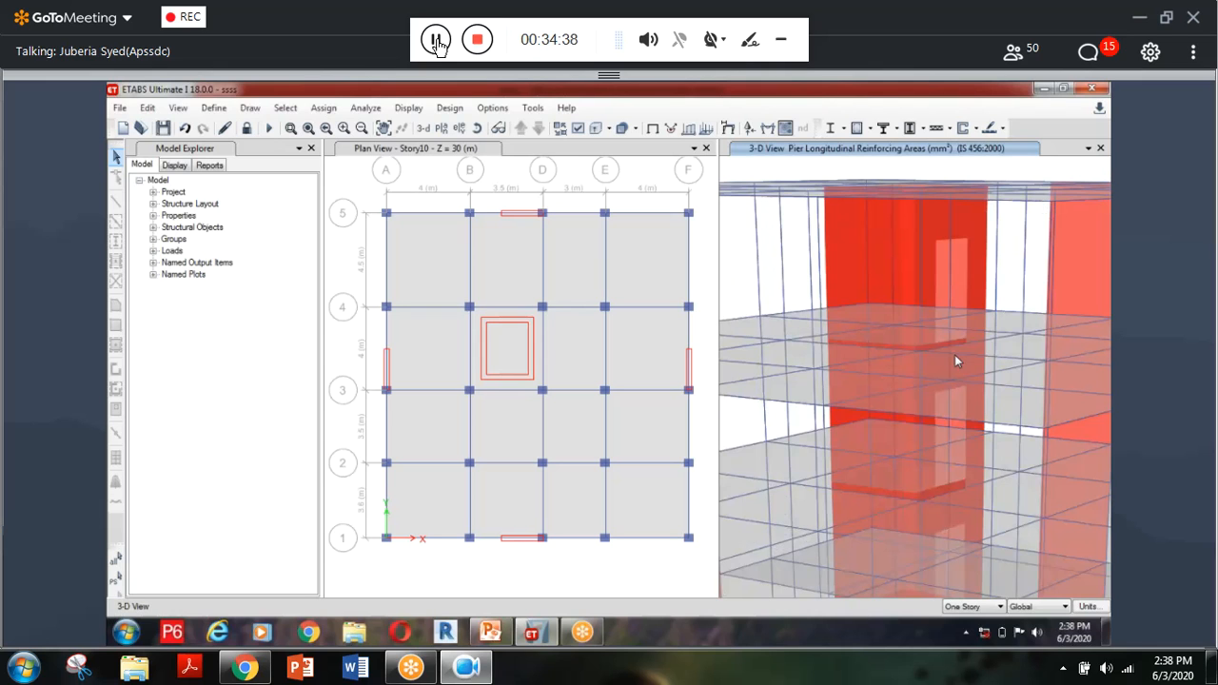
pyautogui.moveTo(895, 276); pyautogui.dragTo(834, 313, button='middle')
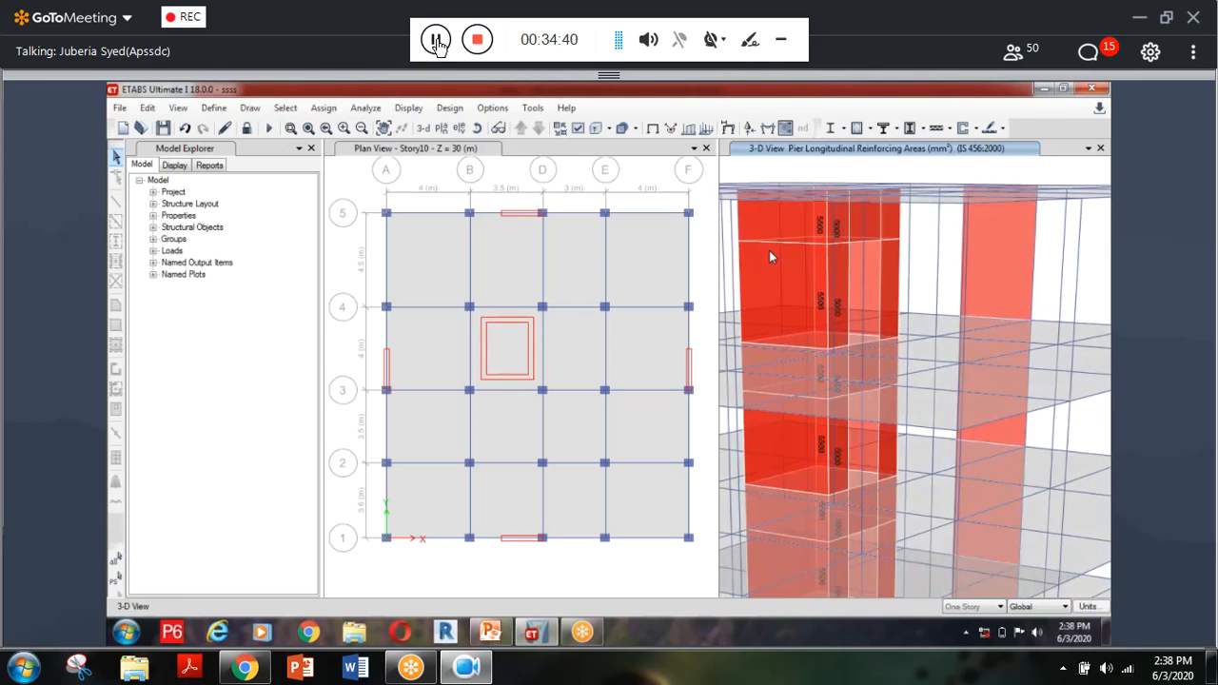
pyautogui.moveTo(817, 301)
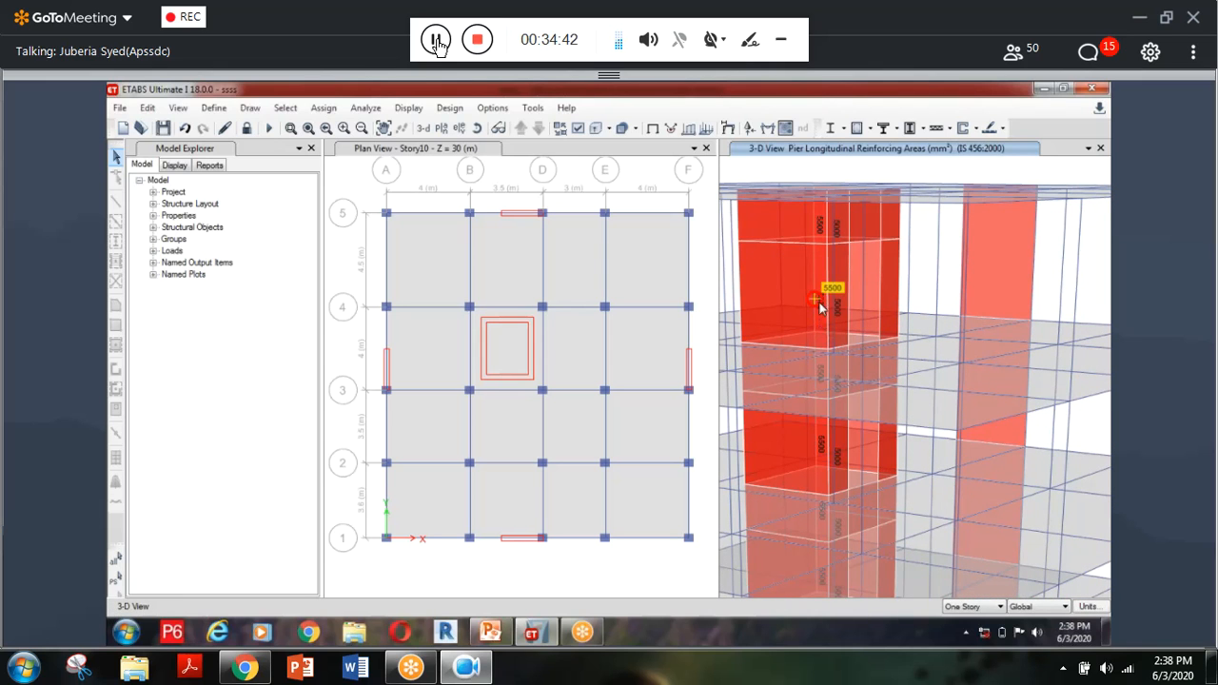
pyautogui.scroll(3, 820, 307)
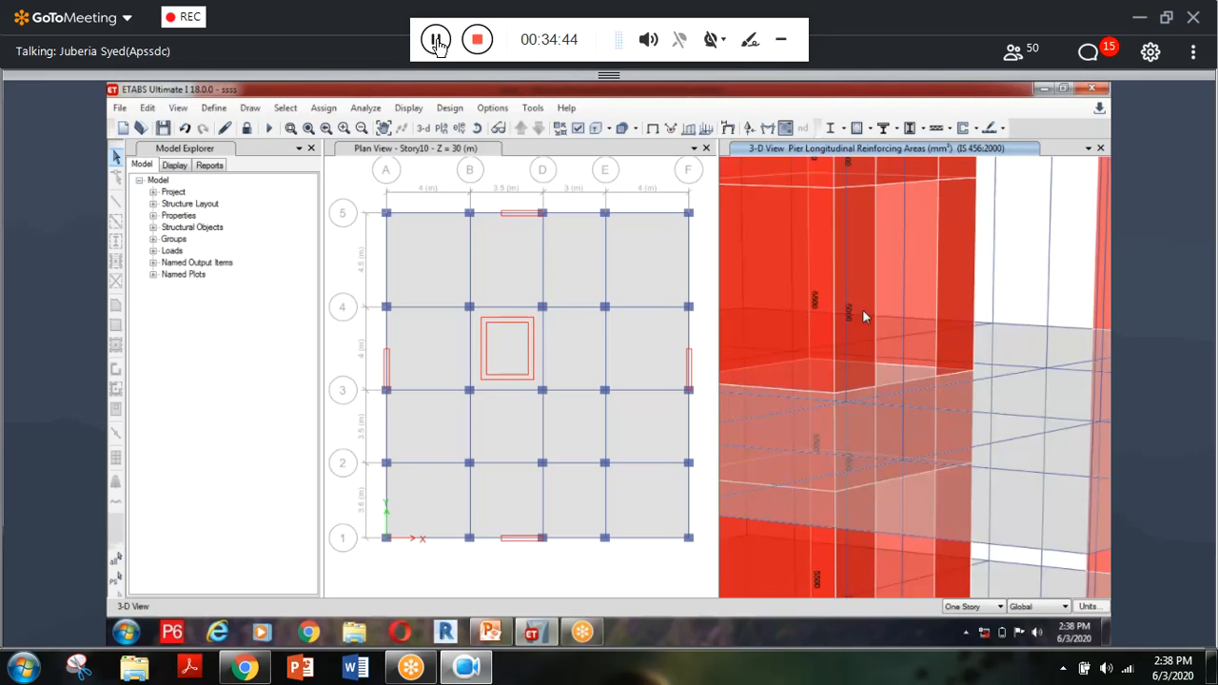
pyautogui.scroll(-3, 851, 312)
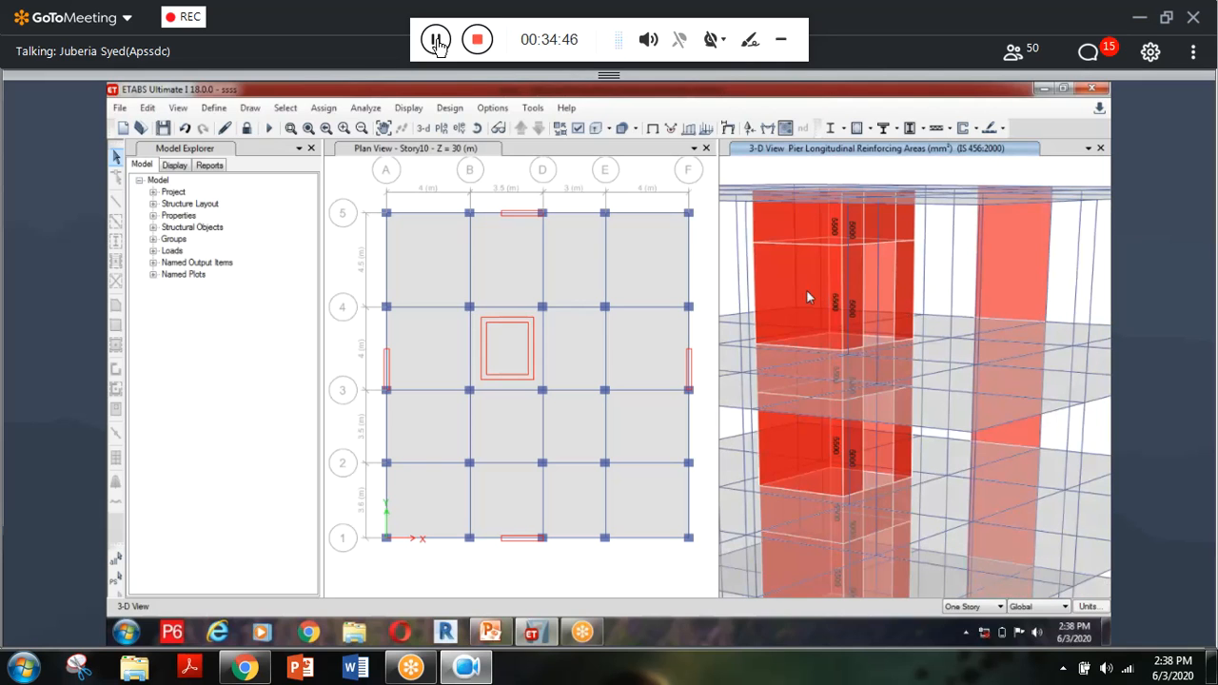
# Step: Open the pier design details of the core wall at Story10, review the leg, flexural and shear design tables, and close the report
pyautogui.rightClick(807, 292)
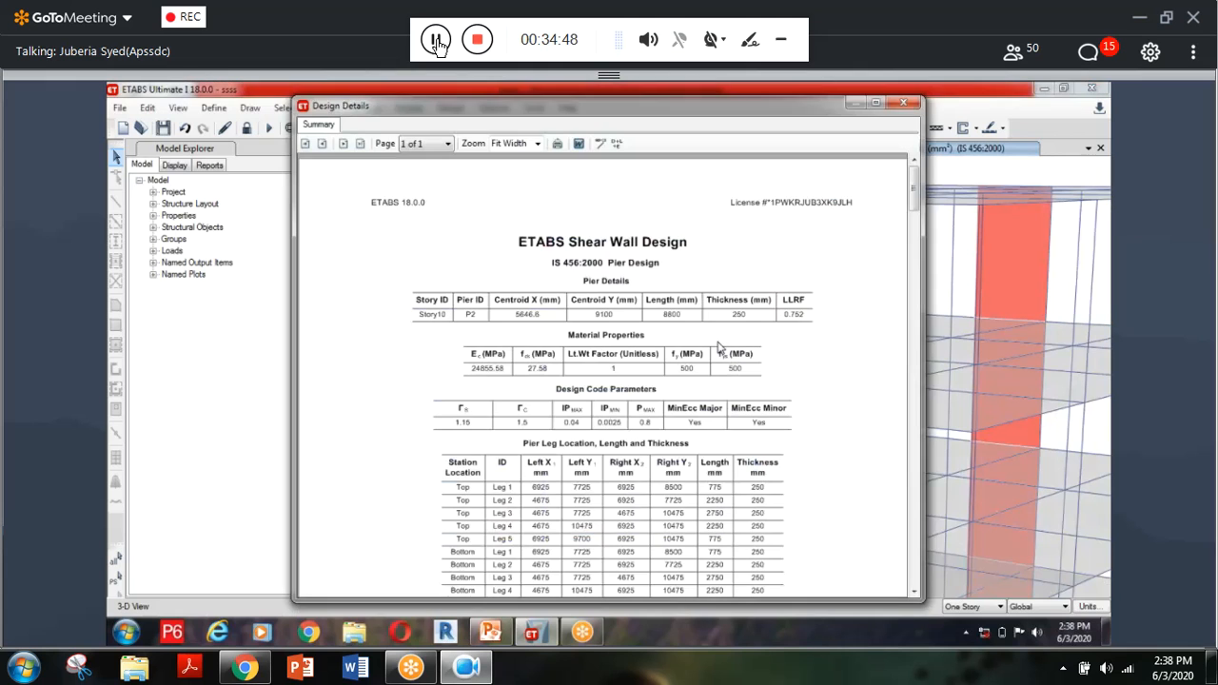
pyautogui.scroll(-7, 720, 349)
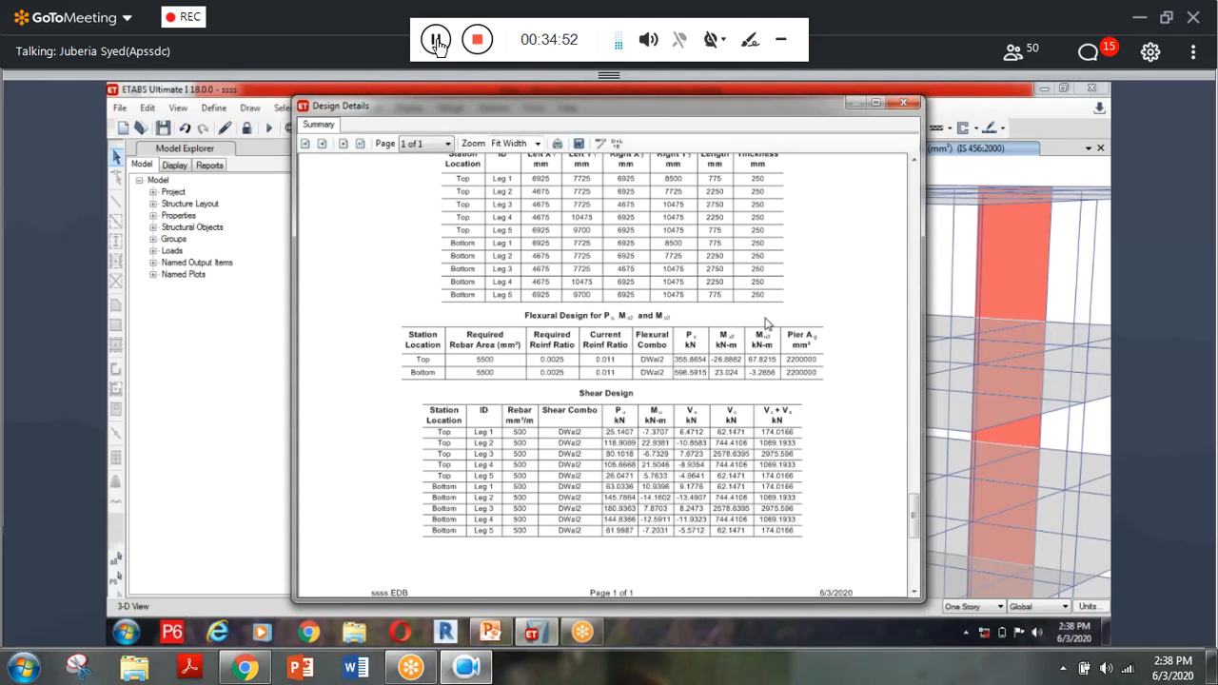
pyautogui.scroll(1, 778, 296)
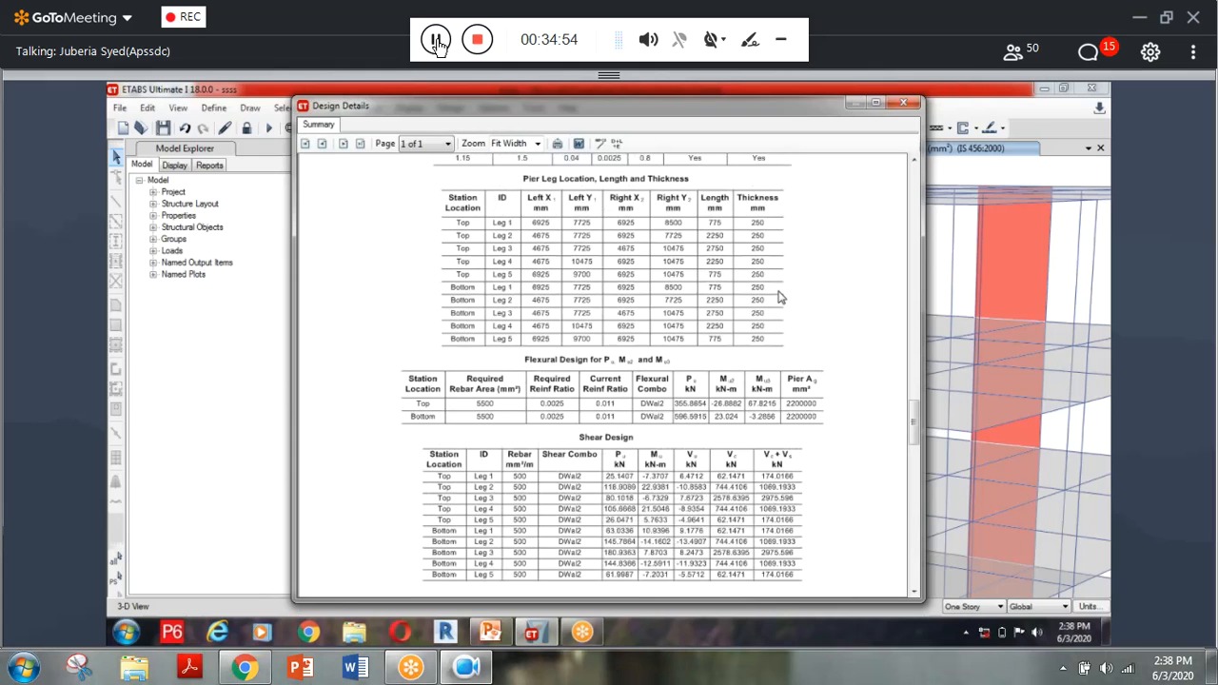
pyautogui.scroll(1, 778, 297)
pyautogui.scroll(-1, 779, 296)
pyautogui.scroll(-1, 424, 399)
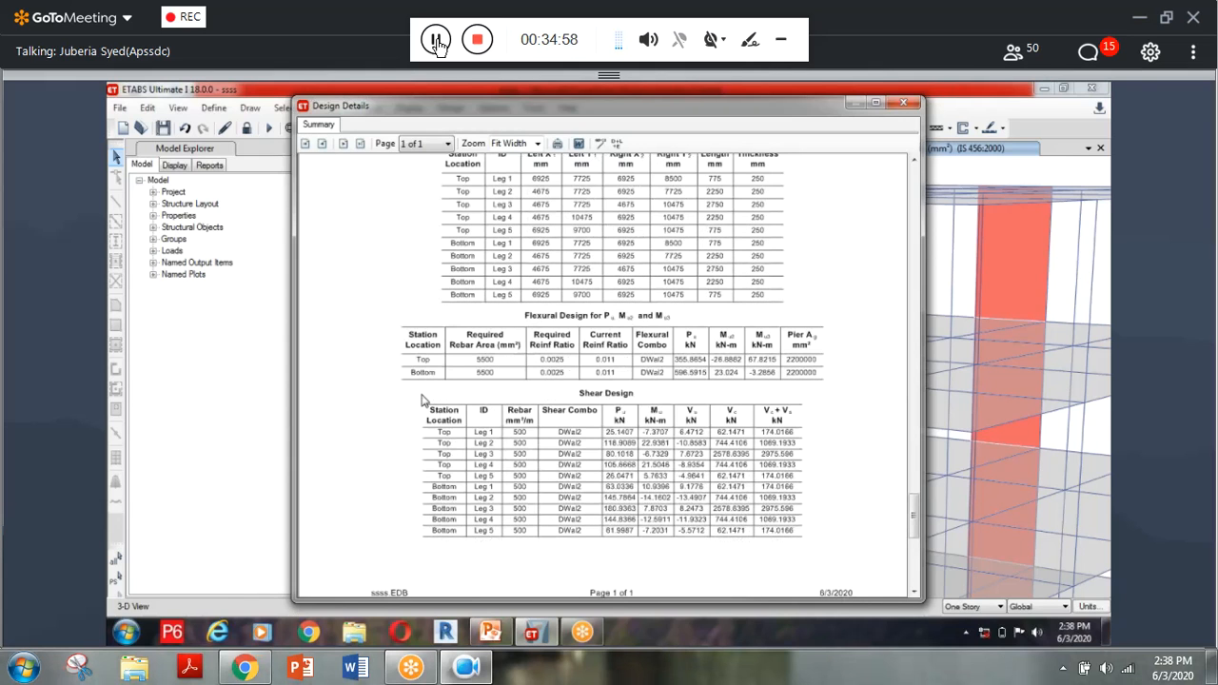
pyautogui.scroll(-1, 423, 399)
pyautogui.scroll(2, 424, 399)
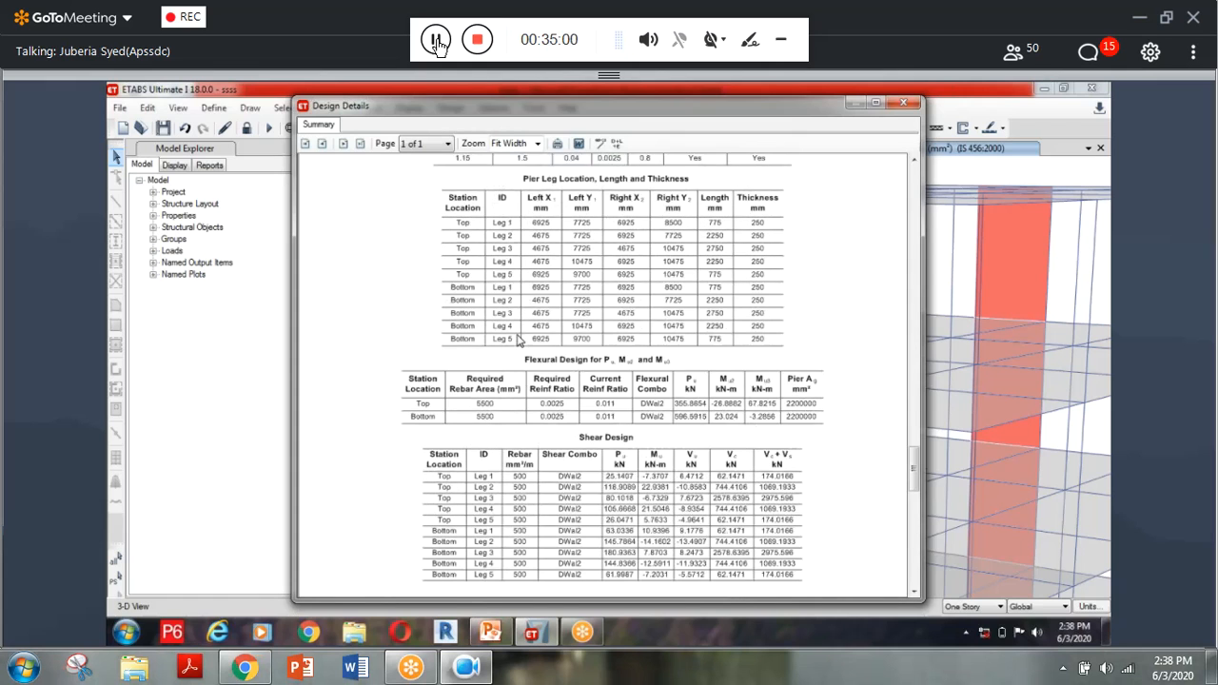
pyautogui.scroll(2, 519, 338)
pyautogui.scroll(1, 518, 338)
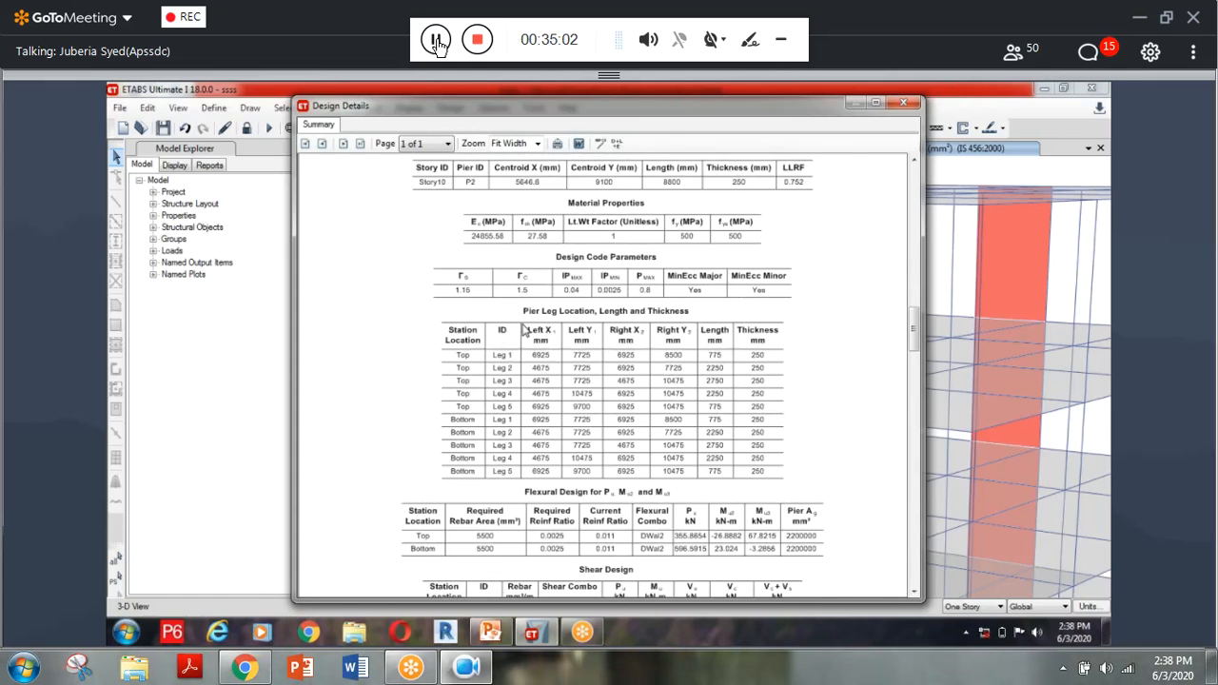
pyautogui.scroll(2, 523, 329)
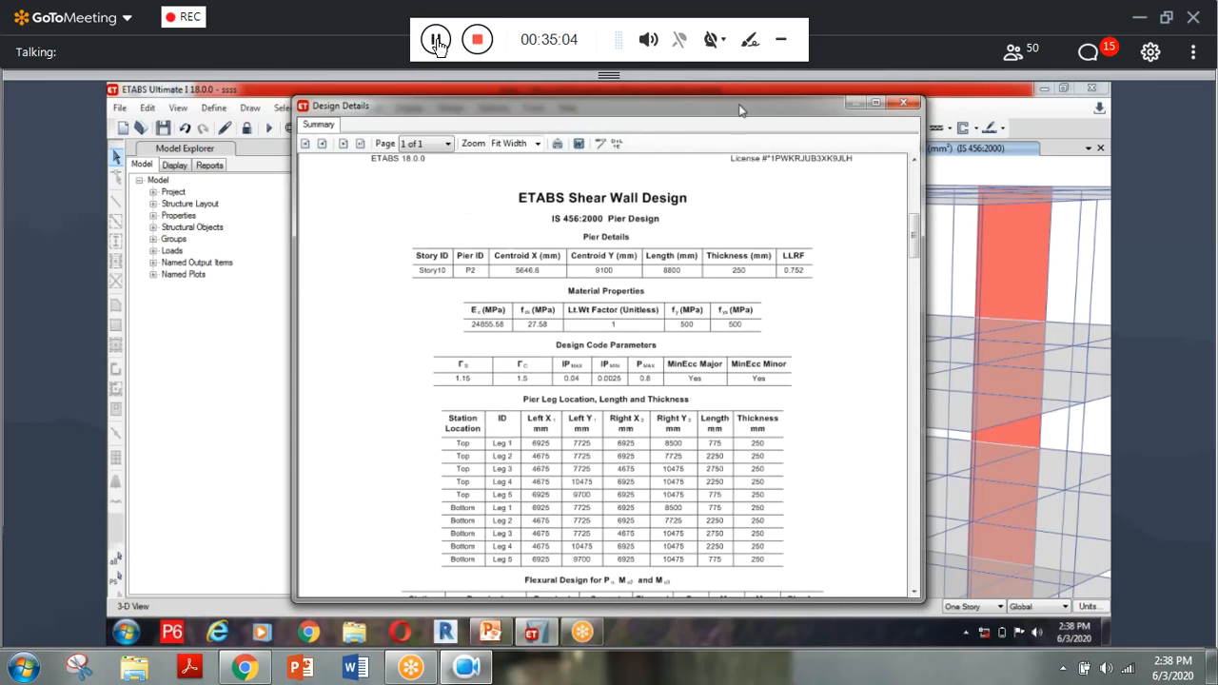
pyautogui.moveTo(740, 110); pyautogui.dragTo(689, 149)
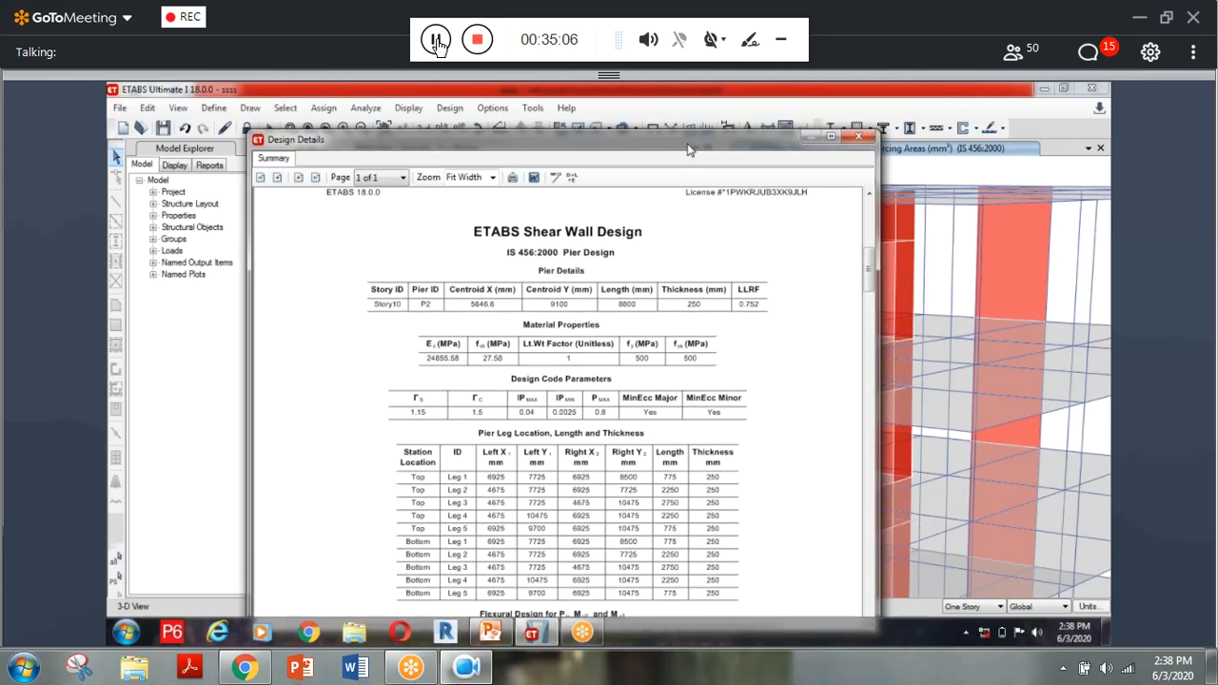
pyautogui.click(858, 137)
# Step: Inspect the whole building in 3-D from several angles, checking the core wall and the perimeter shear walls over all storeys
pyautogui.scroll(-3, 915, 435)
pyautogui.moveTo(915, 435)
pyautogui.keyDown('shift'); pyautogui.mouseDown(button='middle')
pyautogui.moveTo(924, 454)
pyautogui.moveTo(934, 444)
pyautogui.mouseUp(button='middle'); pyautogui.keyUp('shift')
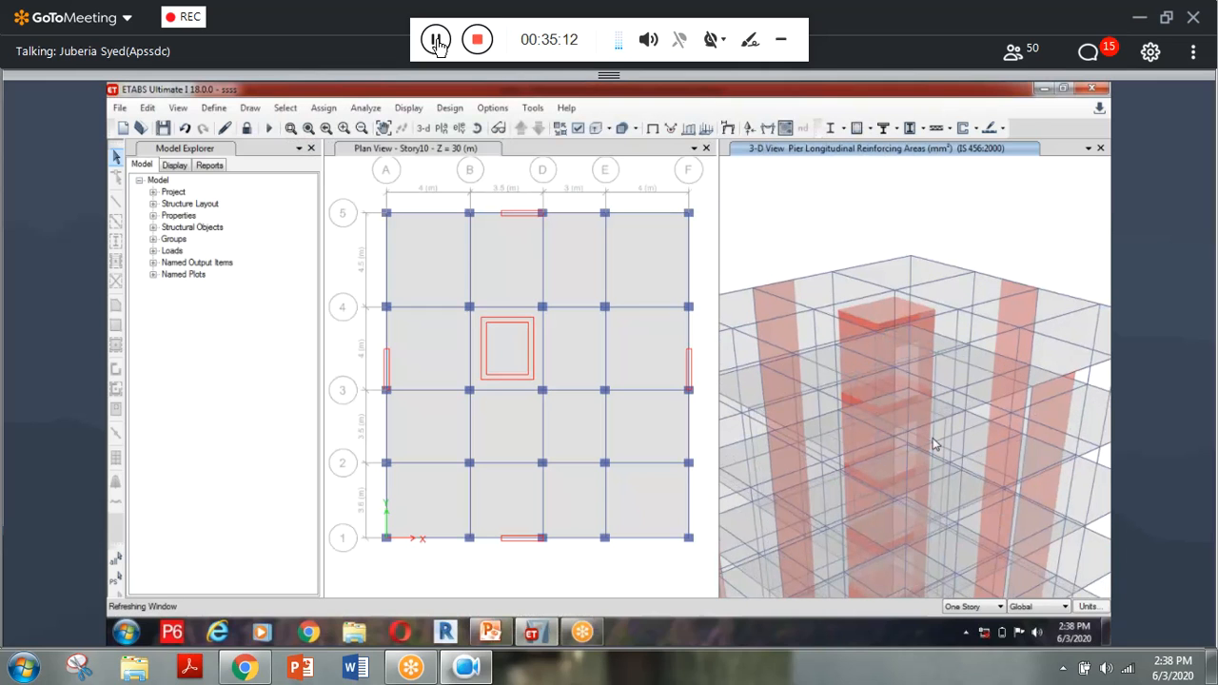
pyautogui.keyDown('shift'); pyautogui.moveTo(933, 444); pyautogui.dragTo(948, 393, button='middle'); pyautogui.keyUp('shift')
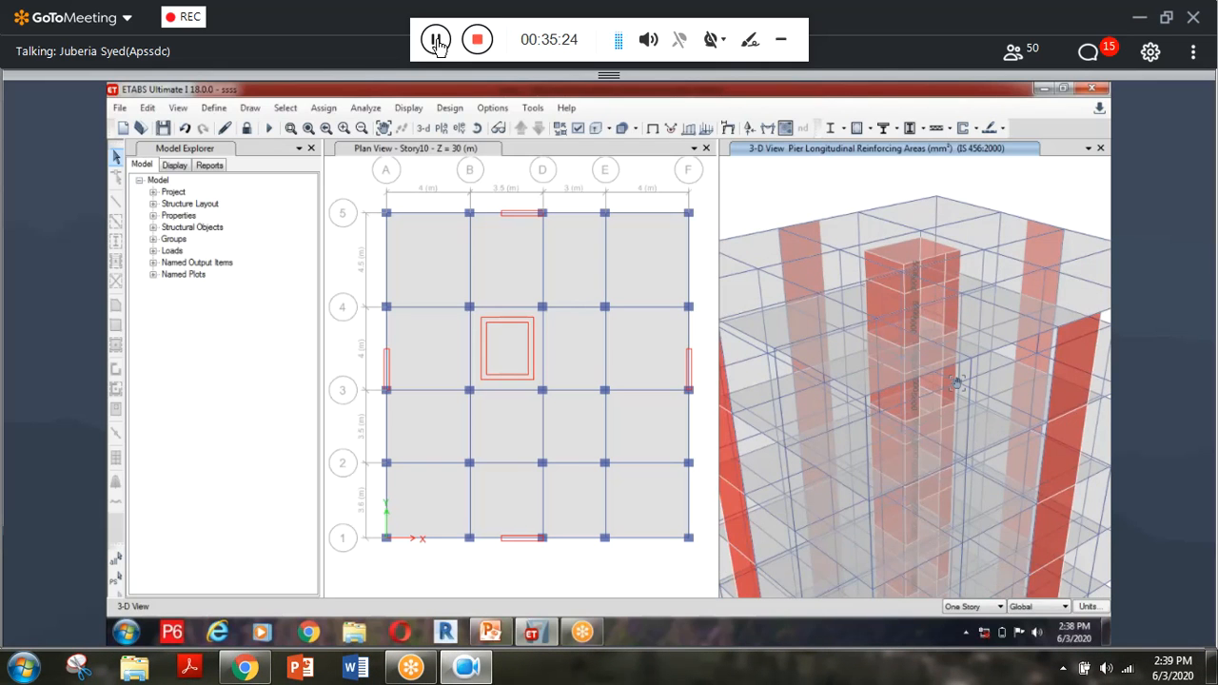
pyautogui.moveTo(957, 382); pyautogui.dragTo(961, 379, button='middle')
pyautogui.scroll(-6, 960, 379)
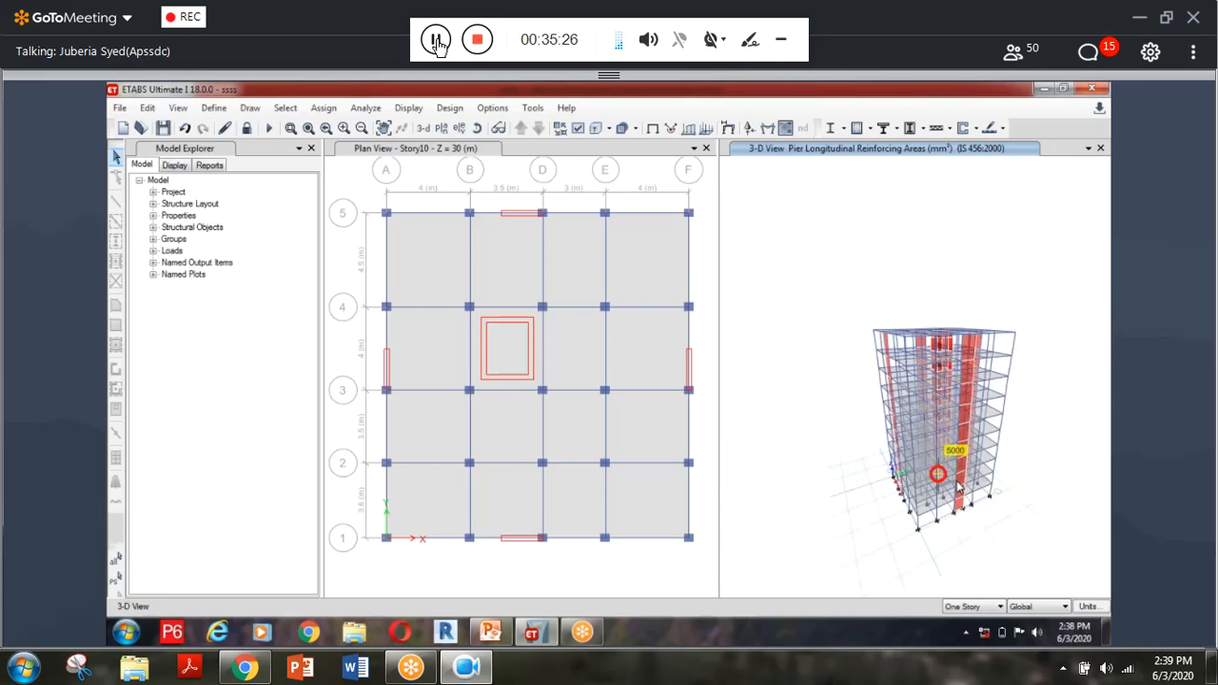
pyautogui.scroll(2, 960, 467)
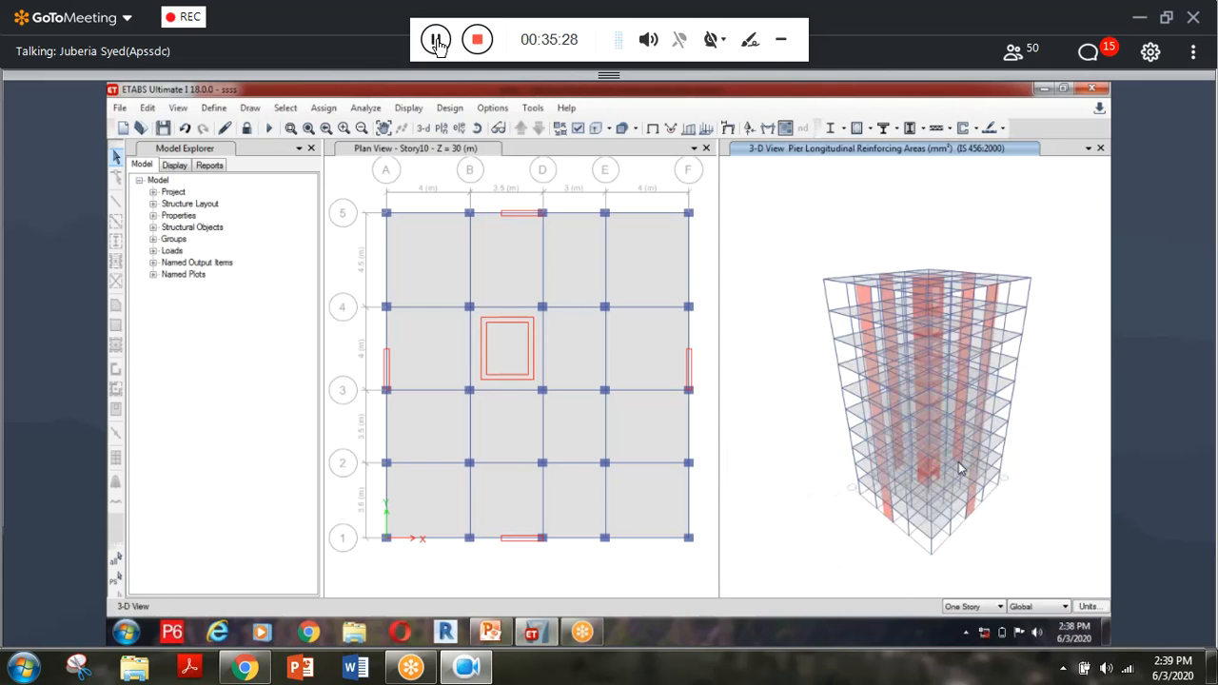
pyautogui.scroll(3, 960, 467)
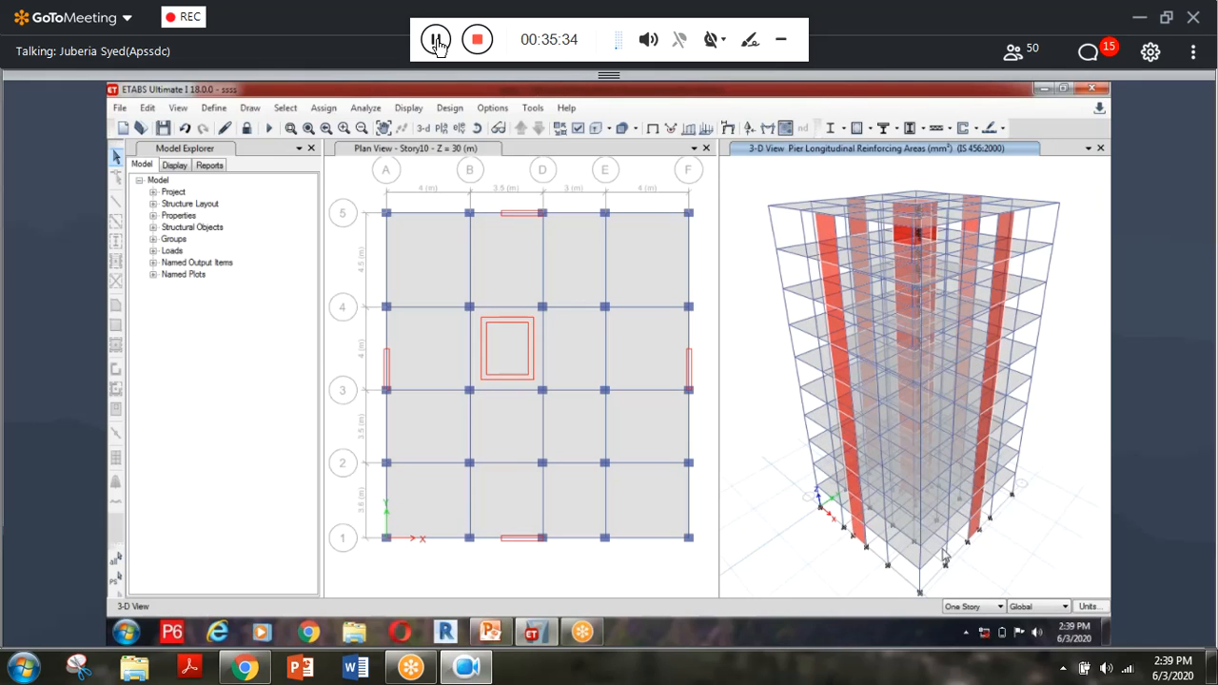
pyautogui.moveTo(939, 554)
pyautogui.keyDown('shift'); pyautogui.mouseDown(button='middle')
pyautogui.moveTo(906, 540)
pyautogui.moveTo(875, 562)
pyautogui.moveTo(943, 570)
pyautogui.moveTo(930, 536)
pyautogui.moveTo(901, 538)
pyautogui.moveTo(907, 517)
pyautogui.mouseUp(button='middle'); pyautogui.keyUp('shift')
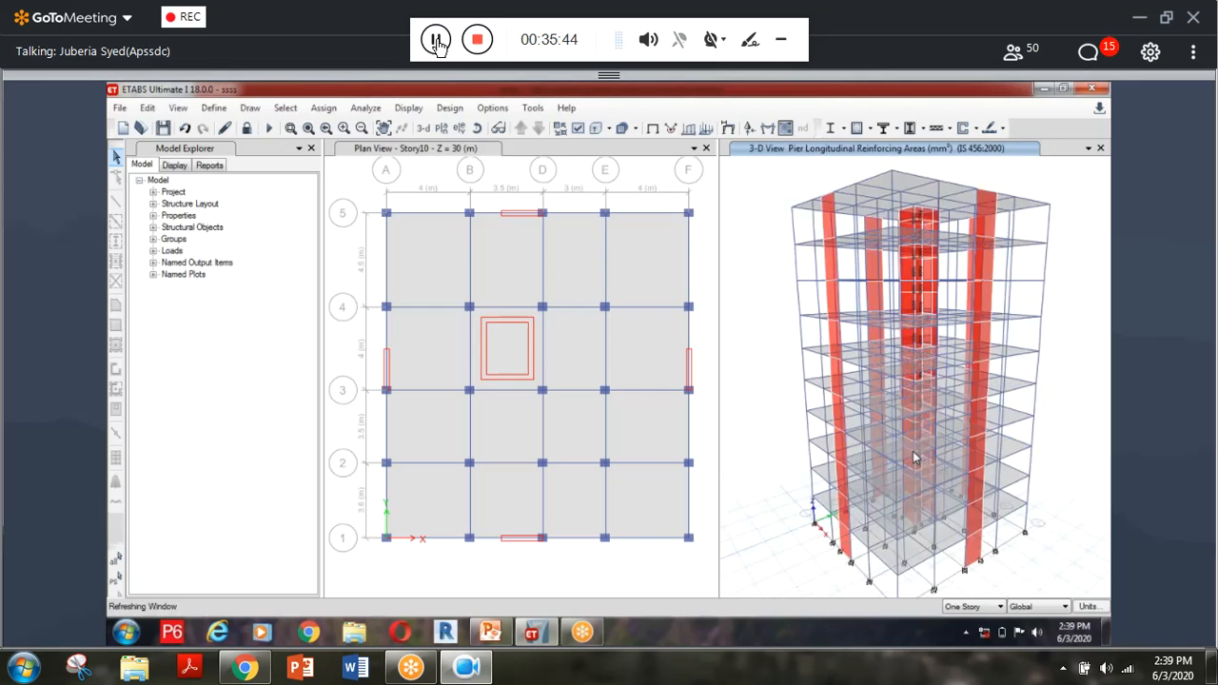
pyautogui.moveTo(916, 457); pyautogui.dragTo(917, 512, button='middle')
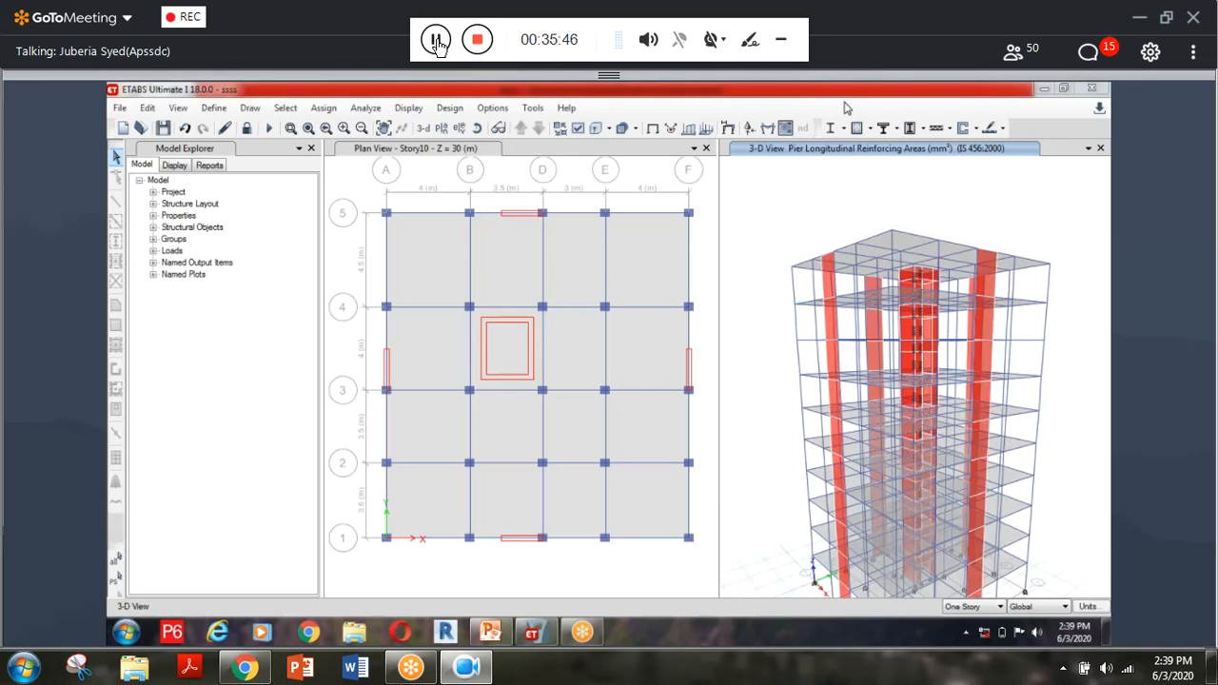
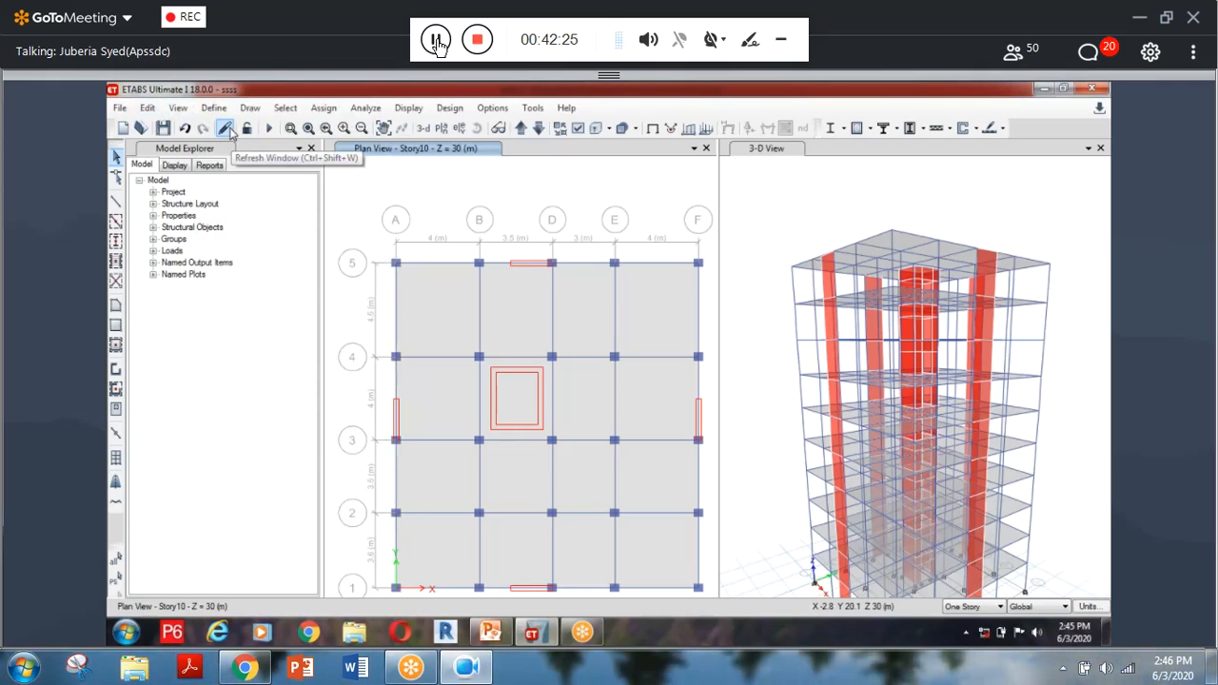
# Step: Refresh the Story10 plan and enlarge the column at grids A and 5 with Rubber Band Zoom
pyautogui.click(226, 130)
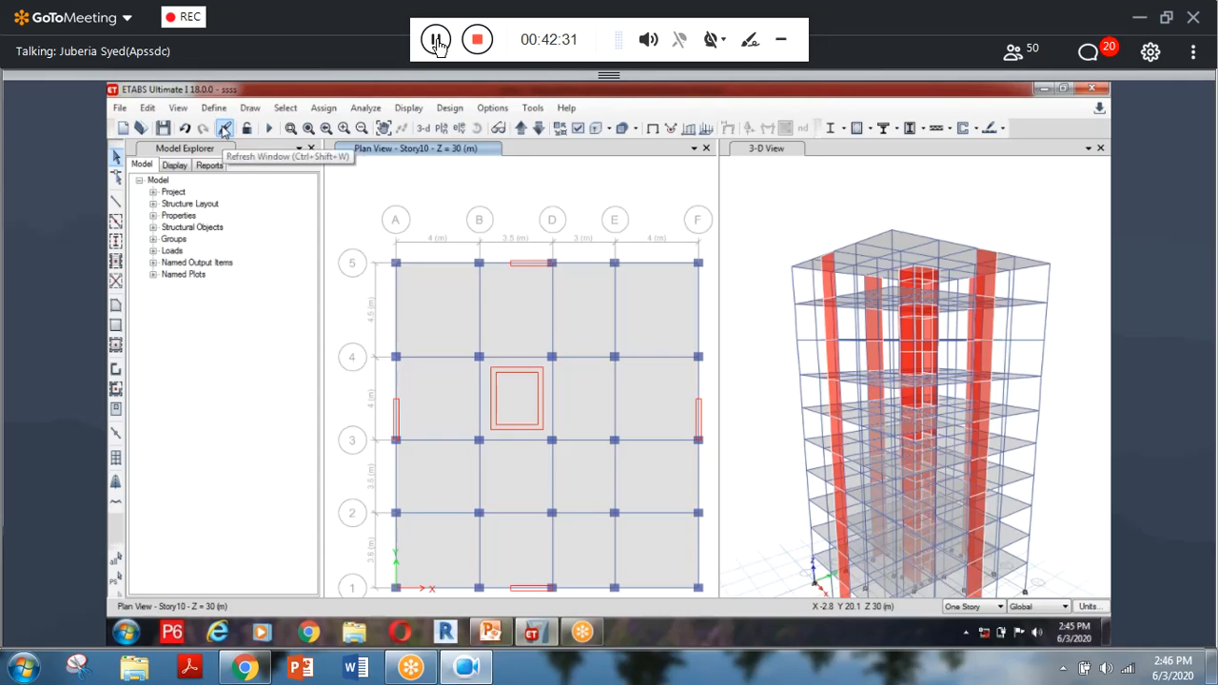
pyautogui.click(225, 129)
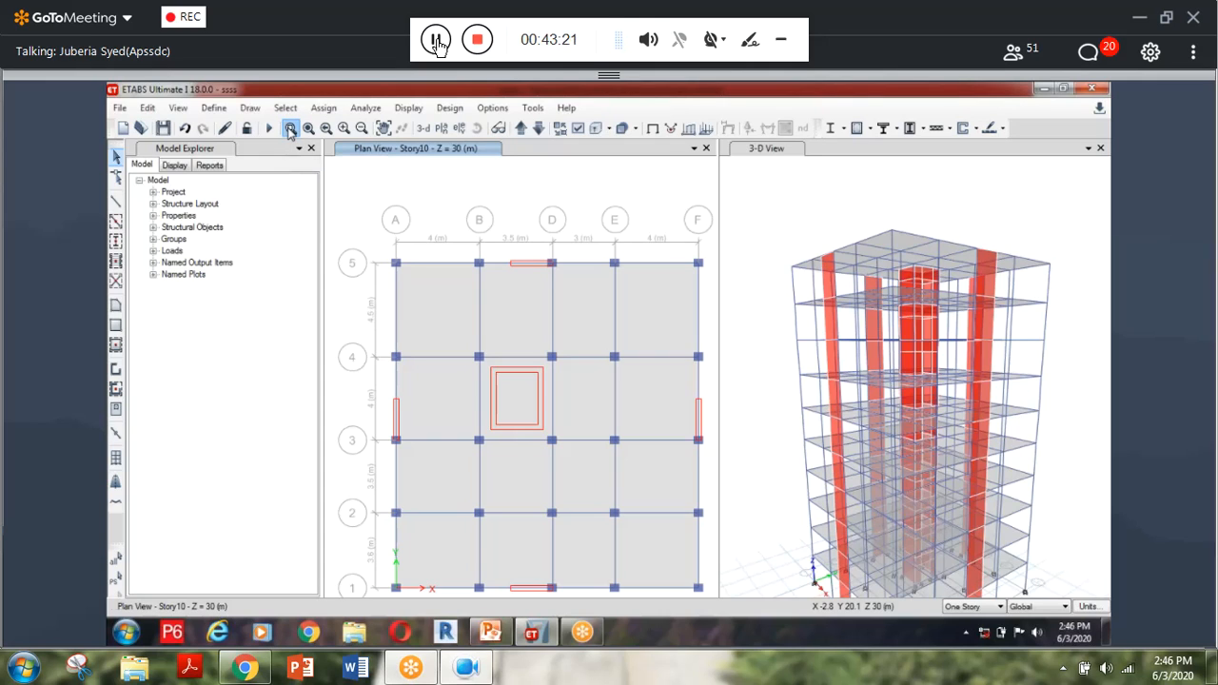
pyautogui.click(291, 128)
pyautogui.moveTo(363, 226); pyautogui.dragTo(438, 314)
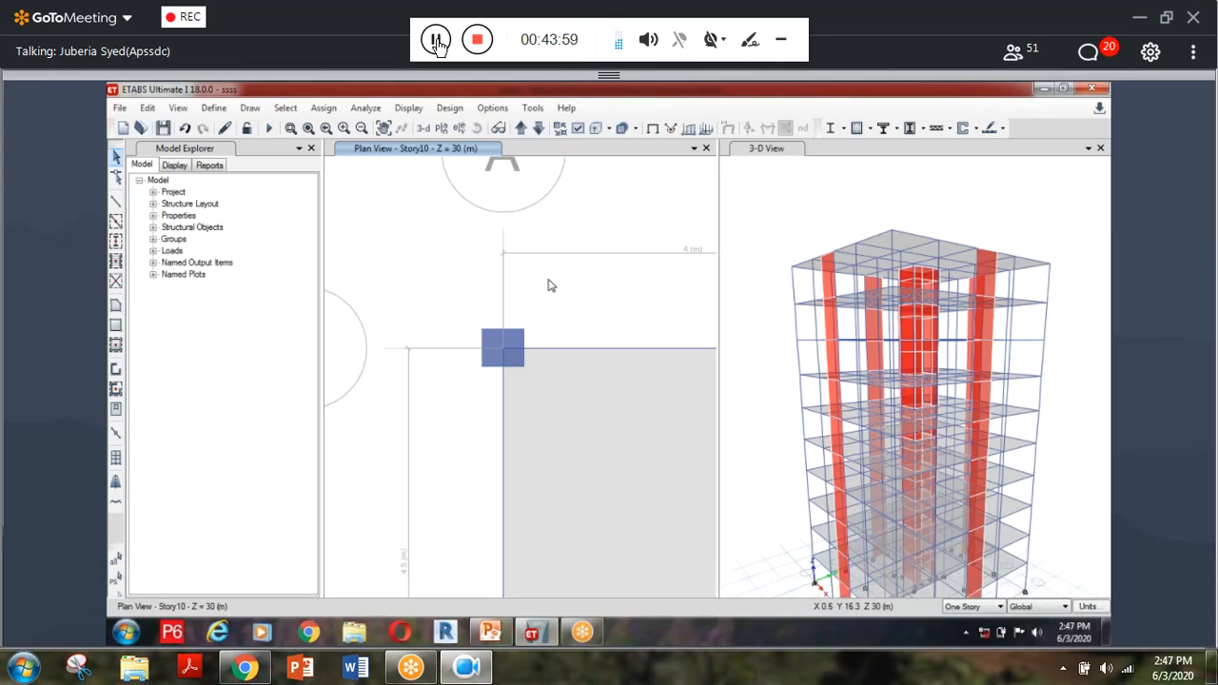
# Step: Restore the full Story10 plan and enlarge the corner column at grids A and 5 once more
pyautogui.click(307, 128)
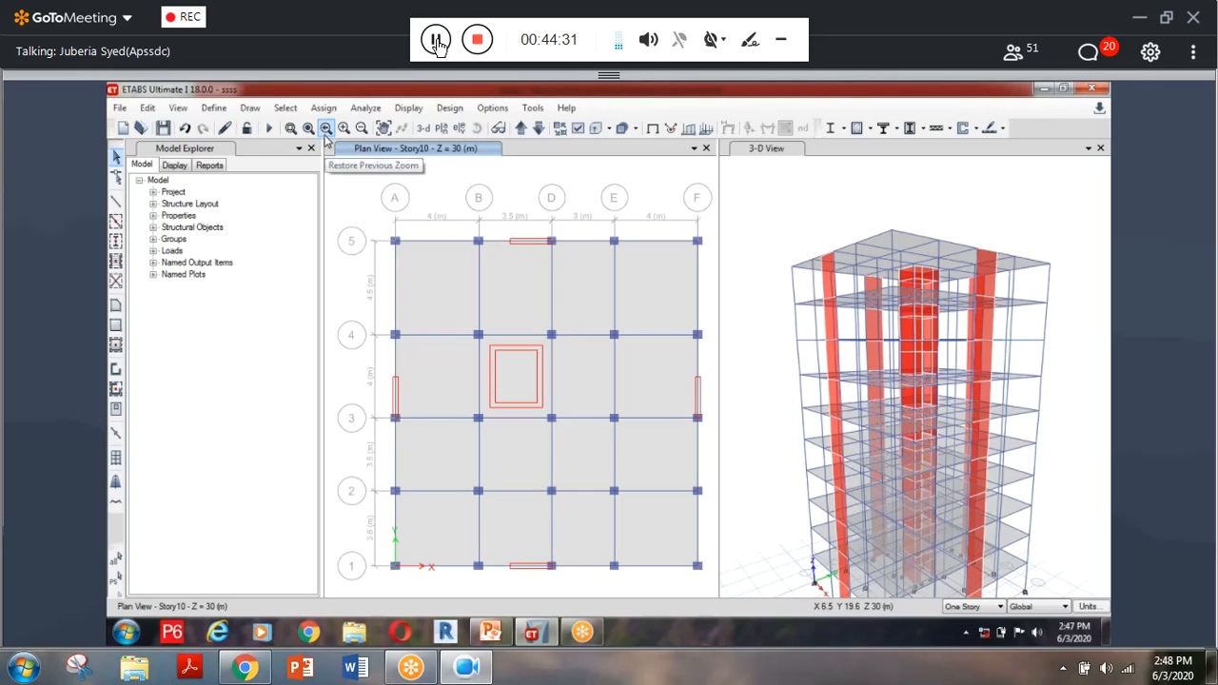
pyautogui.click(326, 129)
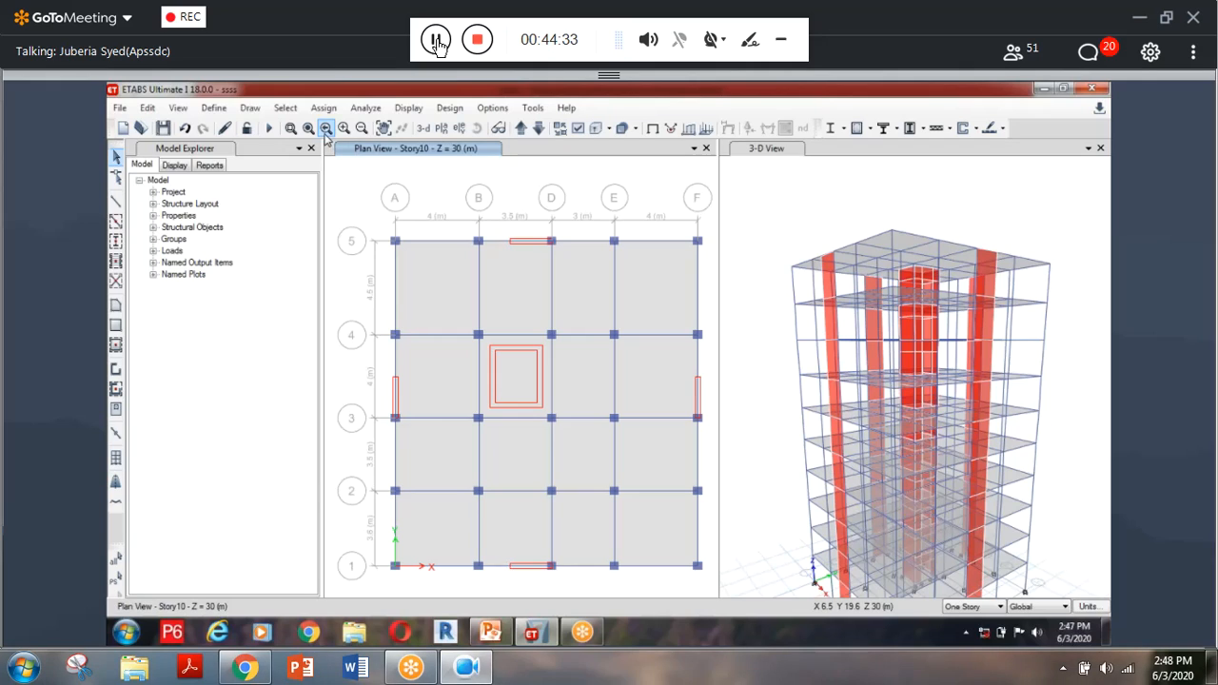
pyautogui.click(327, 132)
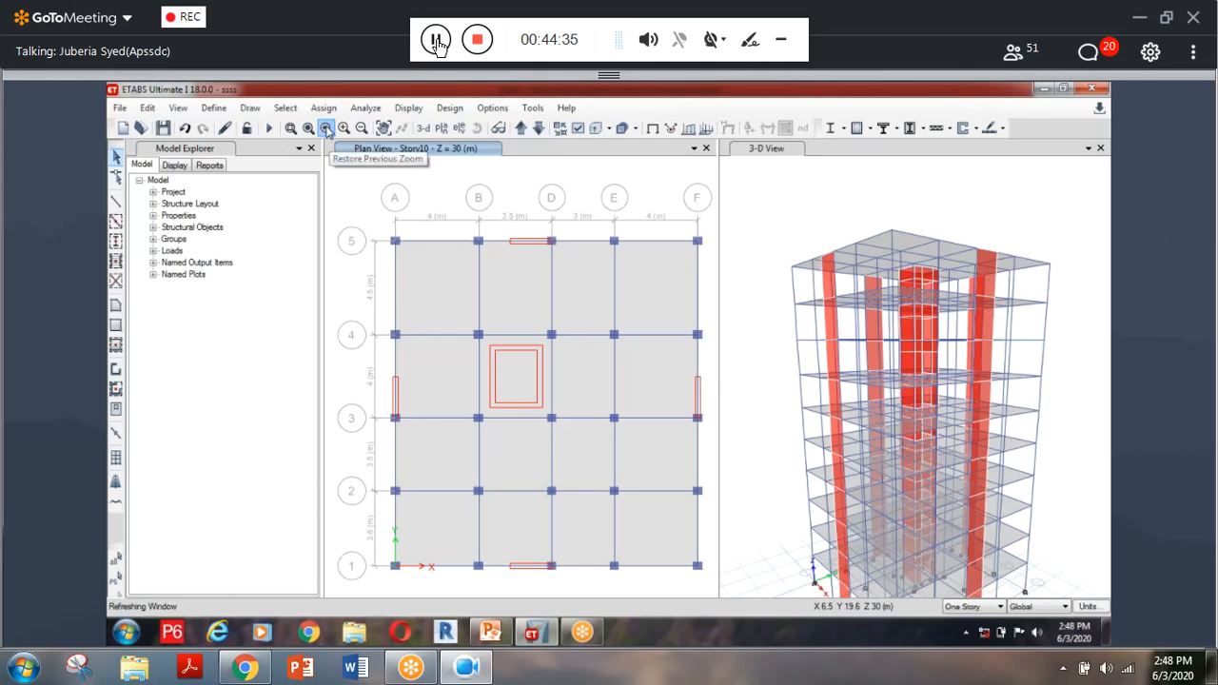
pyautogui.click(290, 128)
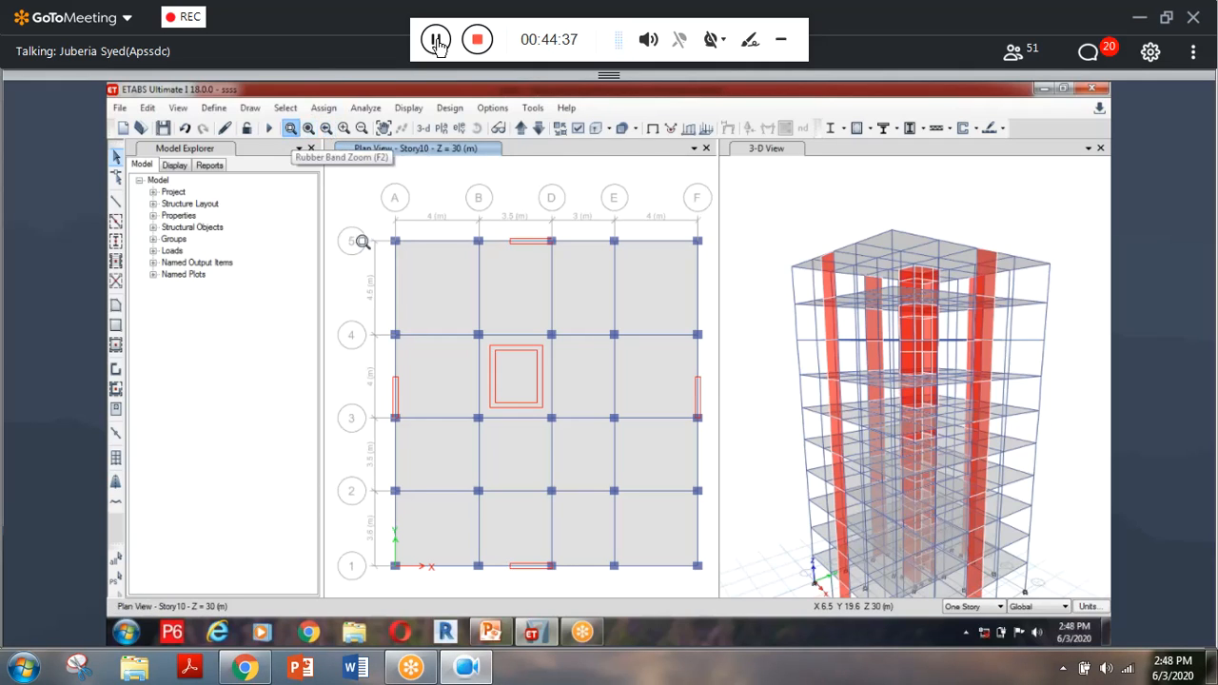
pyautogui.moveTo(365, 206); pyautogui.dragTo(424, 291)
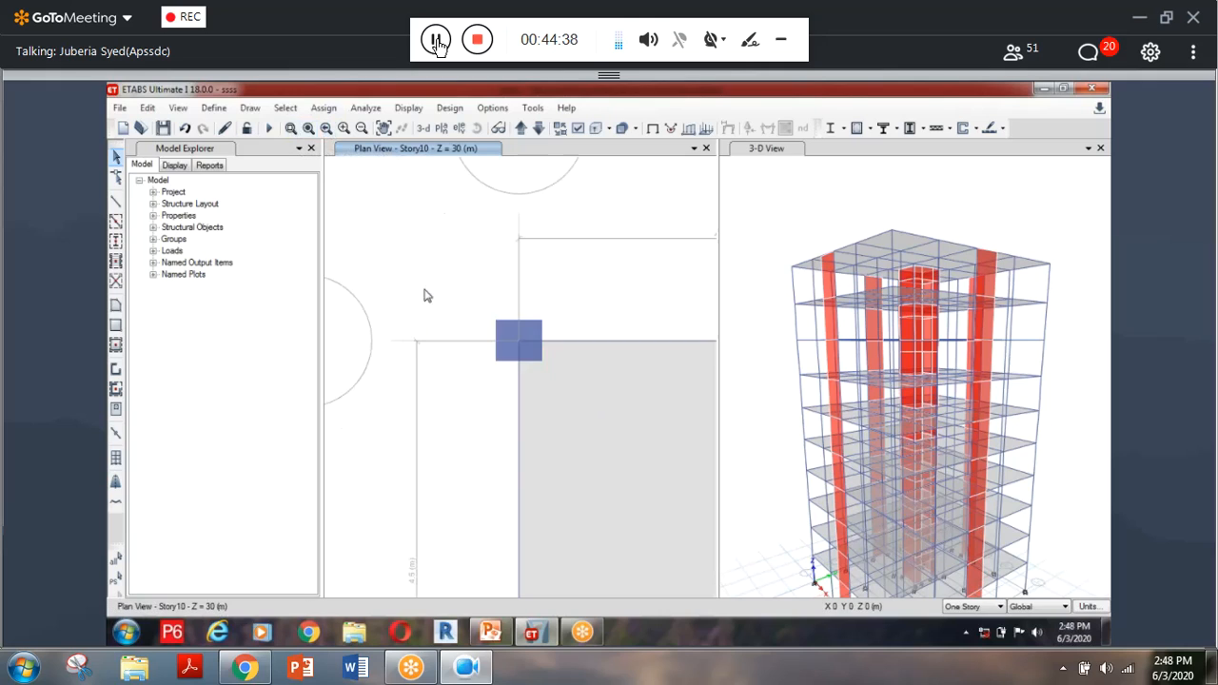
# Step: Restore the previous zoom of the Story10 plan and zoom out step by step to show the whole plan smaller
pyautogui.click(326, 128)
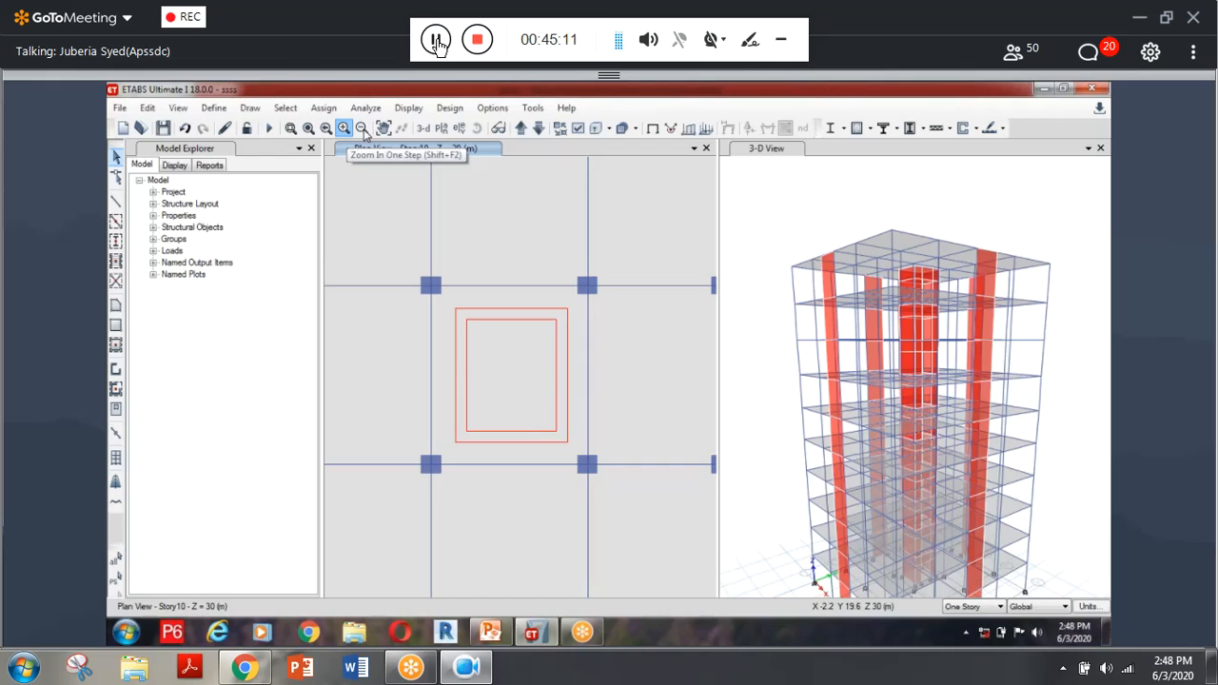
pyautogui.click(362, 128)
pyautogui.click(362, 128)
pyautogui.click(363, 128)
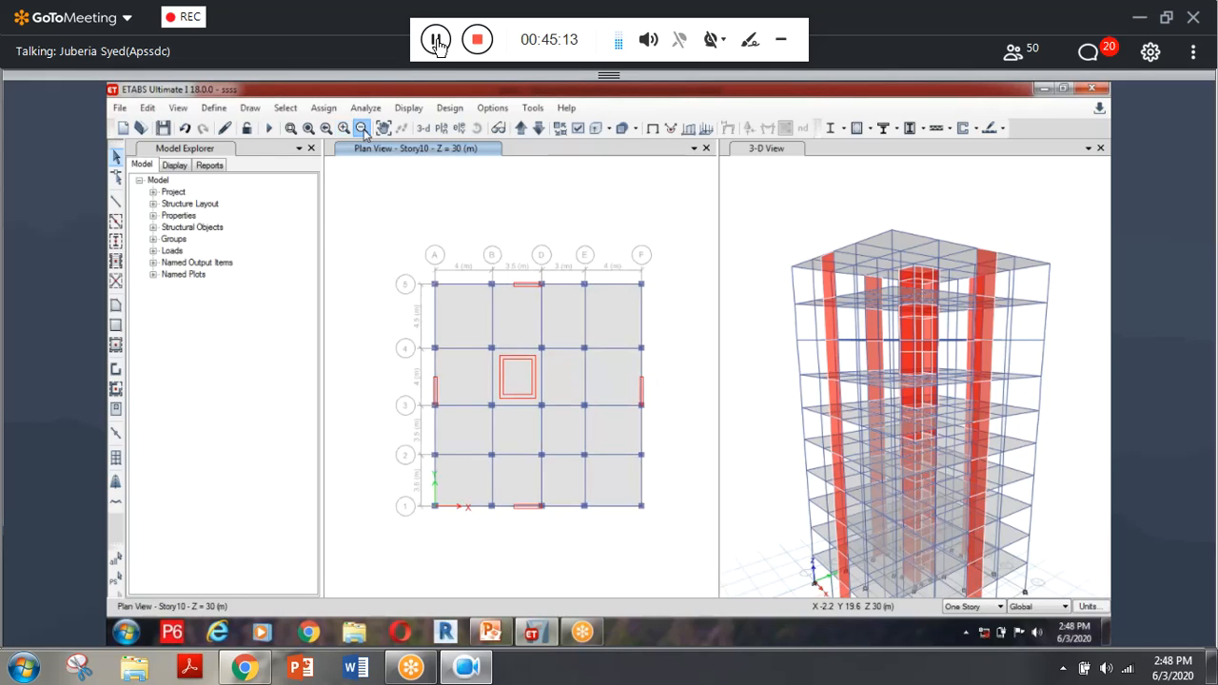
pyautogui.click(362, 129)
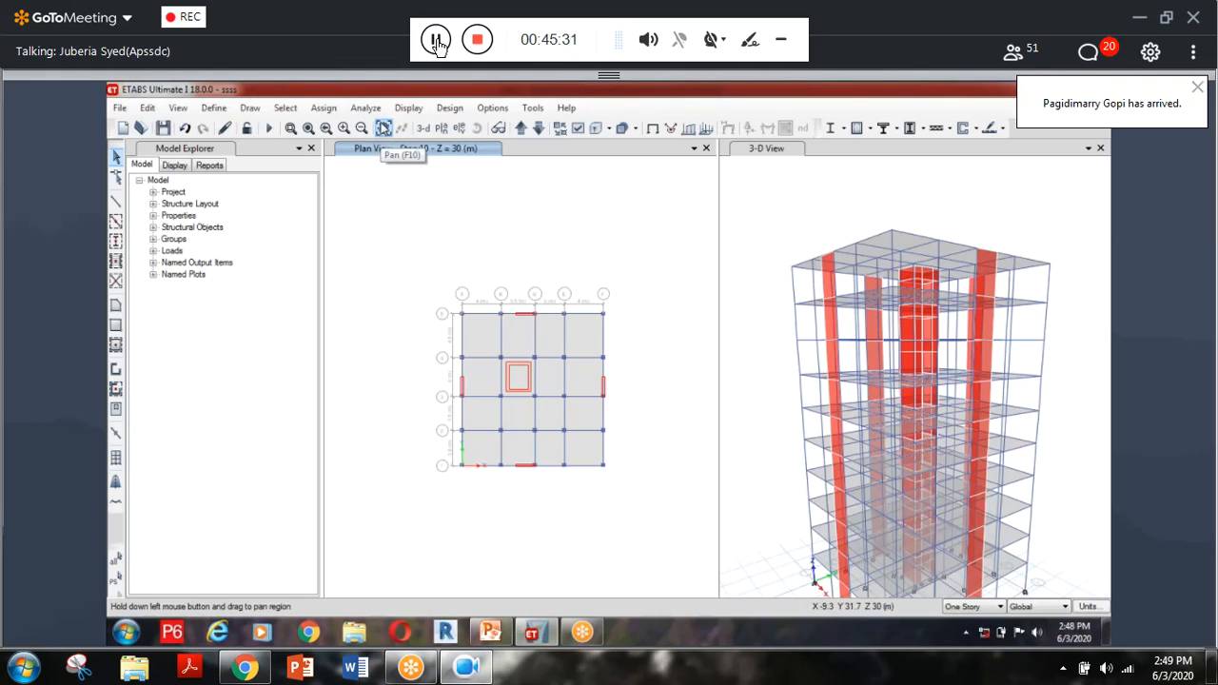
# Step: Pan the Story10 plan around its window with the Pan tool and bring the whole plan back near the middle
pyautogui.moveTo(388, 375); pyautogui.dragTo(524, 253)
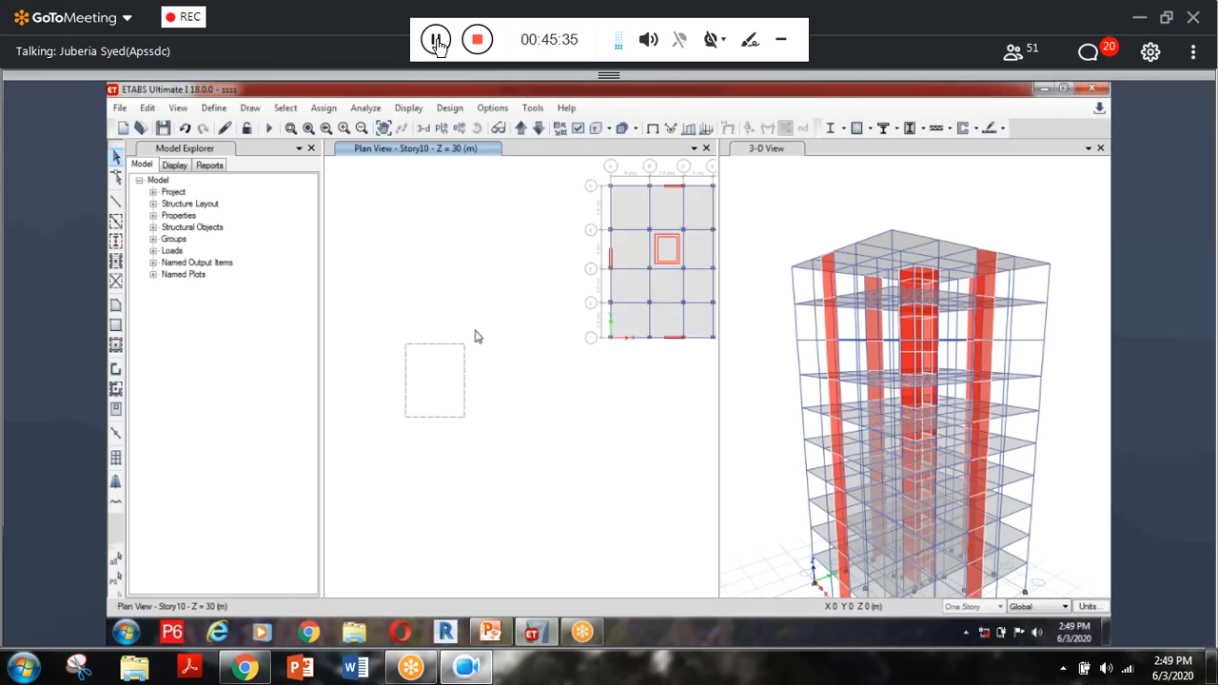
pyautogui.click(383, 128)
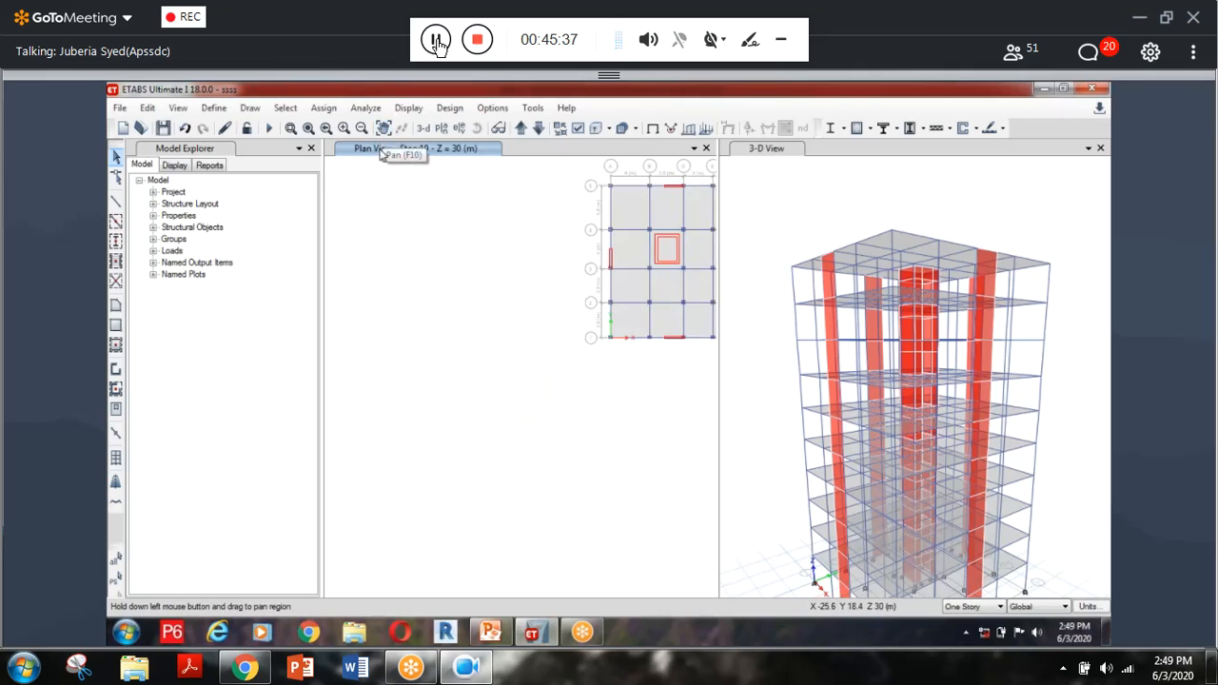
pyautogui.moveTo(421, 341); pyautogui.dragTo(565, 283)
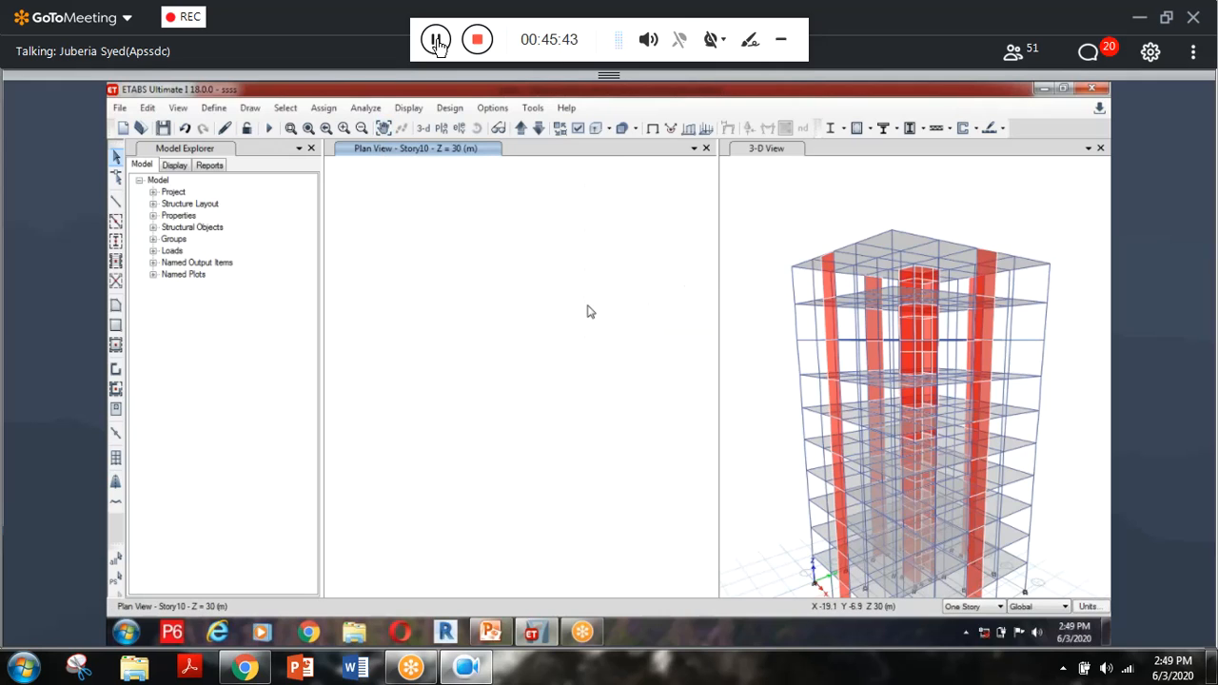
pyautogui.click(384, 129)
pyautogui.moveTo(567, 289); pyautogui.dragTo(394, 440)
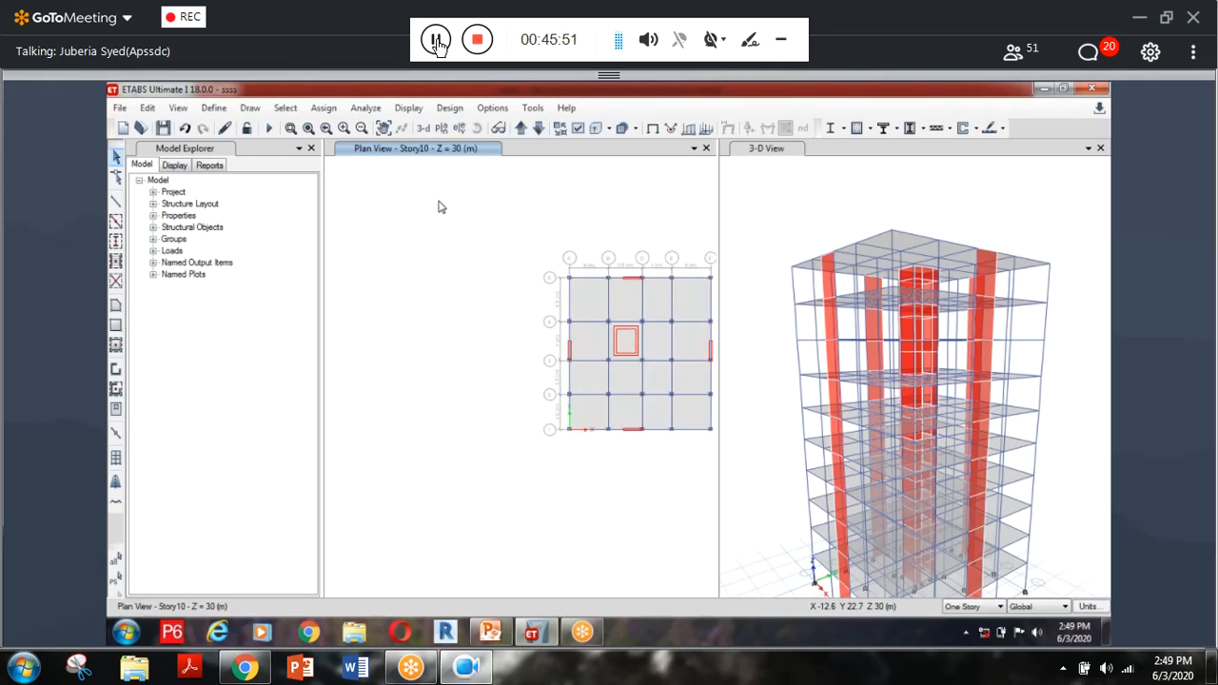
pyautogui.click(384, 129)
pyautogui.moveTo(456, 304); pyautogui.dragTo(378, 286)
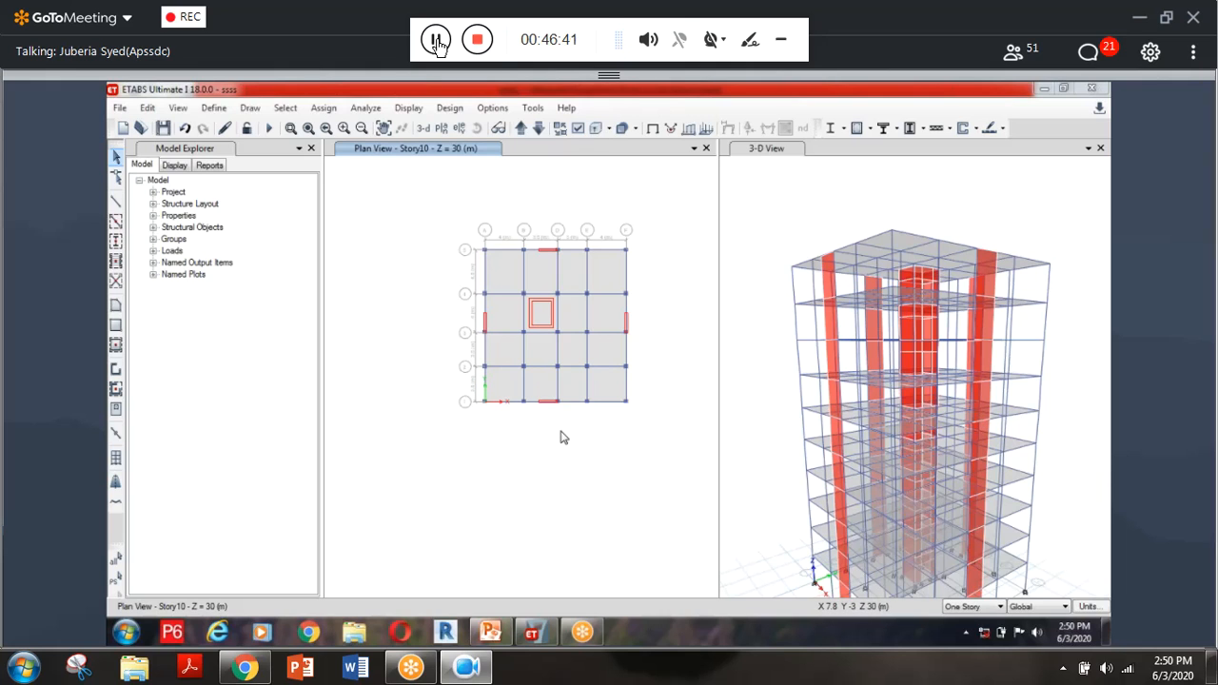
pyautogui.moveTo(560, 437); pyautogui.dragTo(543, 477, button='middle')
pyautogui.moveTo(612, 292); pyautogui.dragTo(601, 314, button='middle')
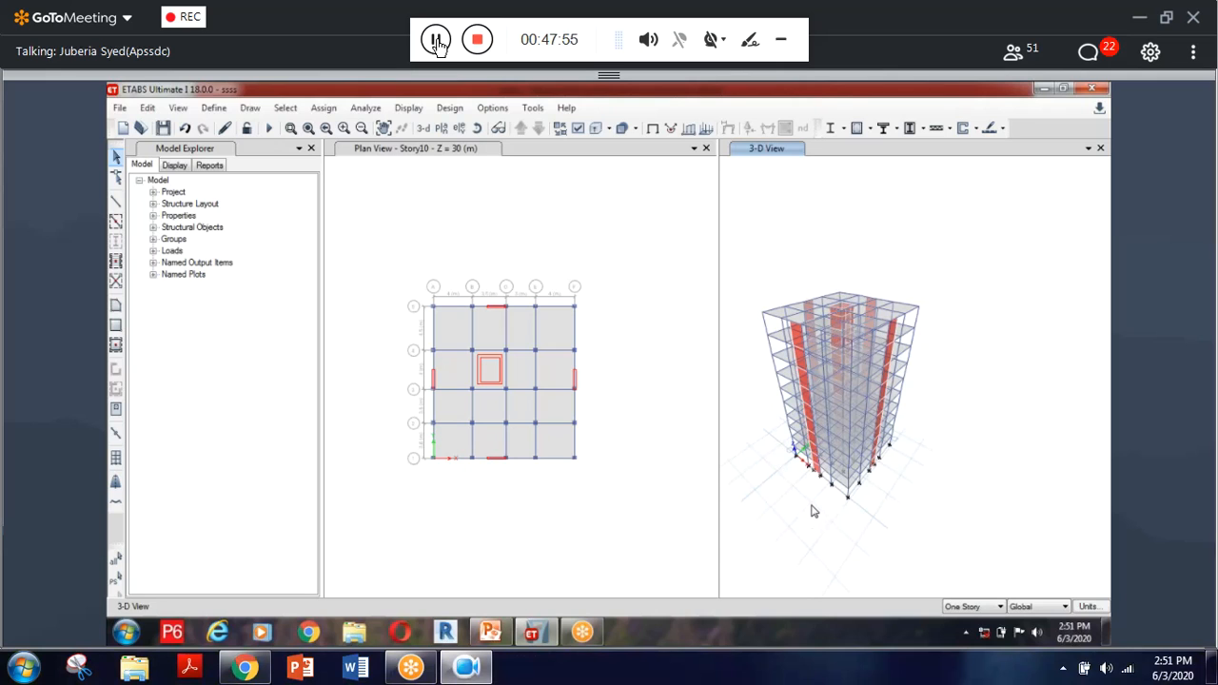
# Step: Rotate the 3-D view of the building and enlarge it to examine the core wall and shear walls from several angles
pyautogui.moveTo(813, 506); pyautogui.dragTo(777, 487, button='middle')
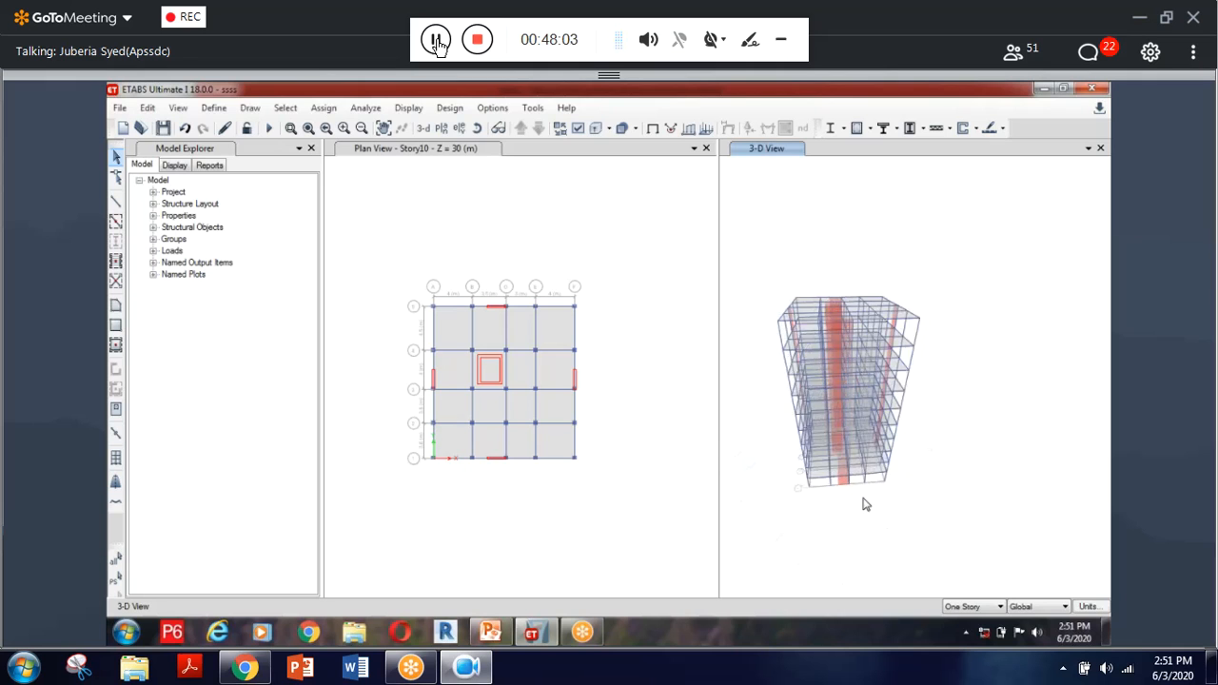
pyautogui.moveTo(854, 507)
pyautogui.mouseDown(button='middle')
pyautogui.moveTo(778, 503)
pyautogui.moveTo(828, 467)
pyautogui.moveTo(887, 506)
pyautogui.moveTo(849, 511)
pyautogui.mouseUp(button='middle')
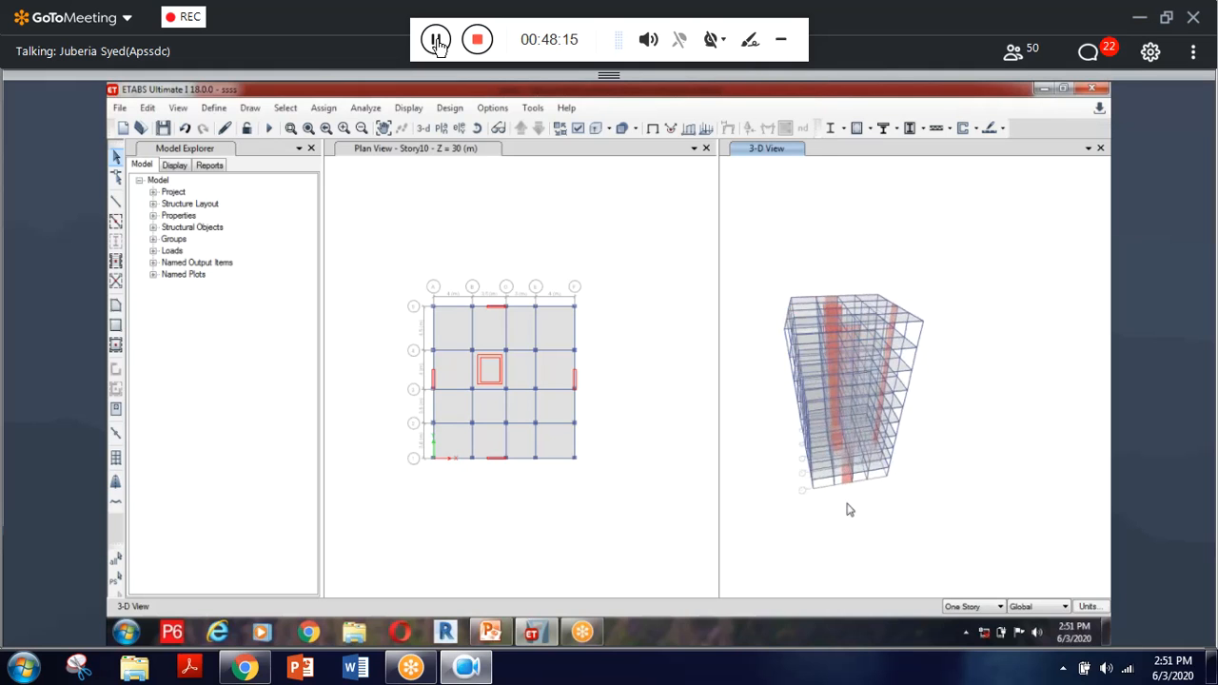
pyautogui.moveTo(772, 510); pyautogui.dragTo(828, 494, button='middle')
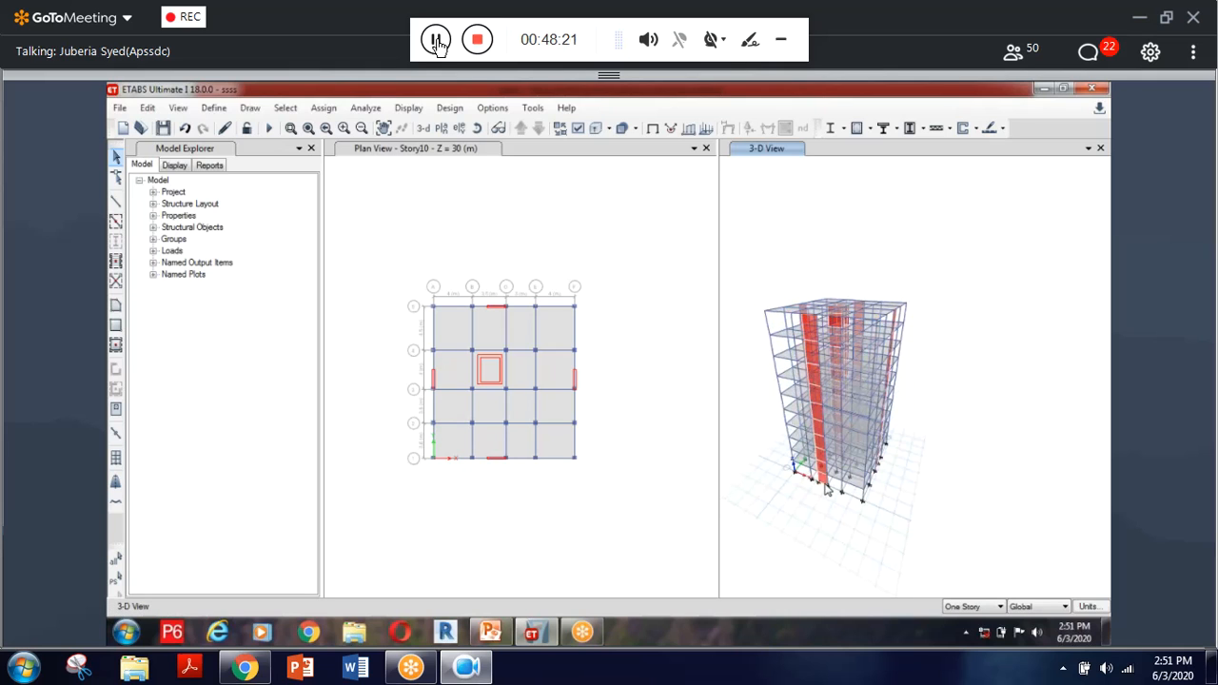
pyautogui.scroll(3, 826, 490)
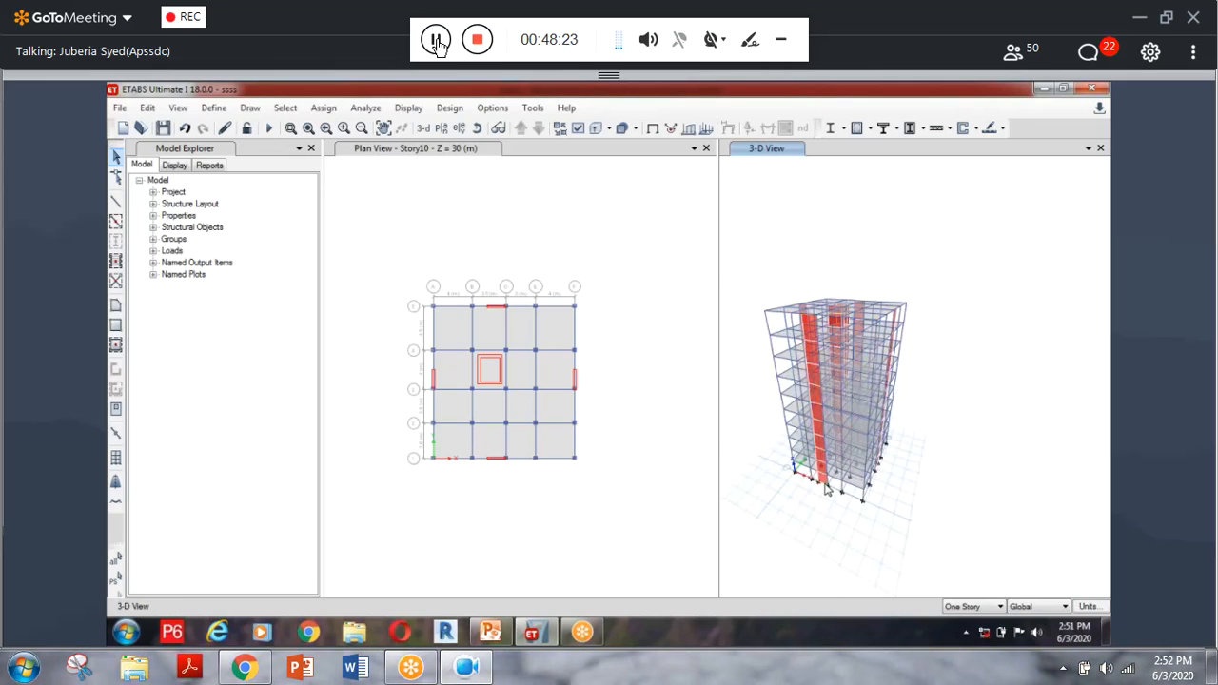
pyautogui.click(476, 129)
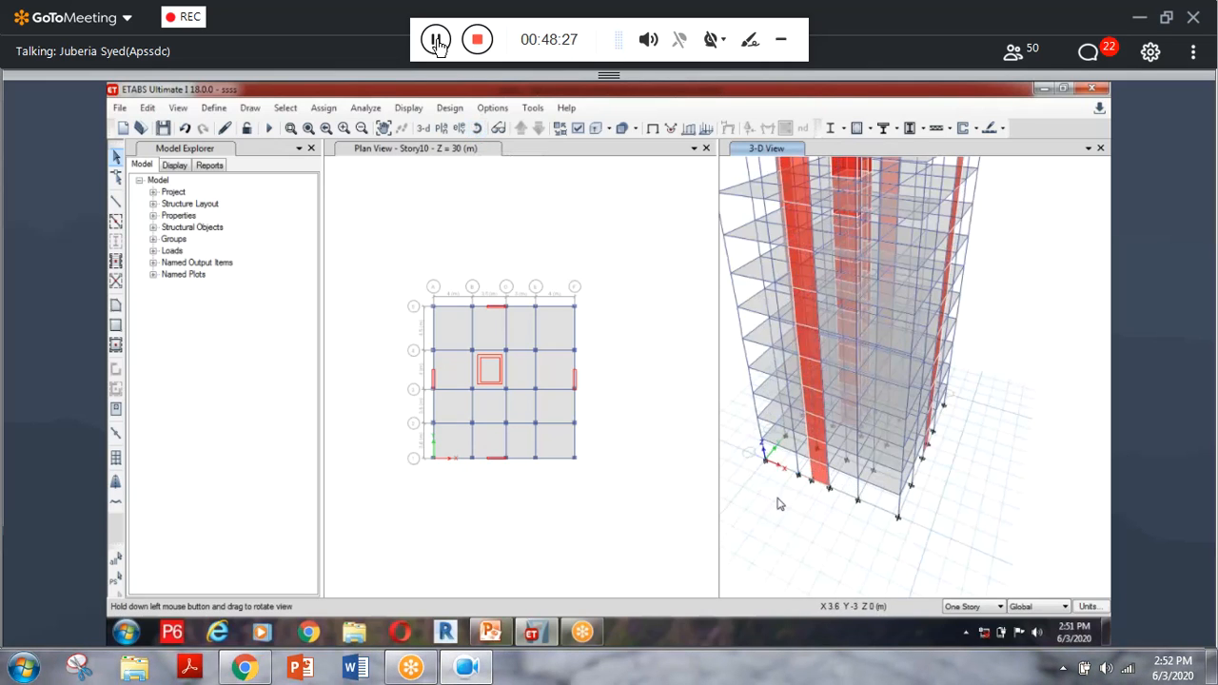
pyautogui.moveTo(799, 493)
pyautogui.mouseDown()
pyautogui.moveTo(826, 481)
pyautogui.moveTo(819, 496)
pyautogui.mouseUp()
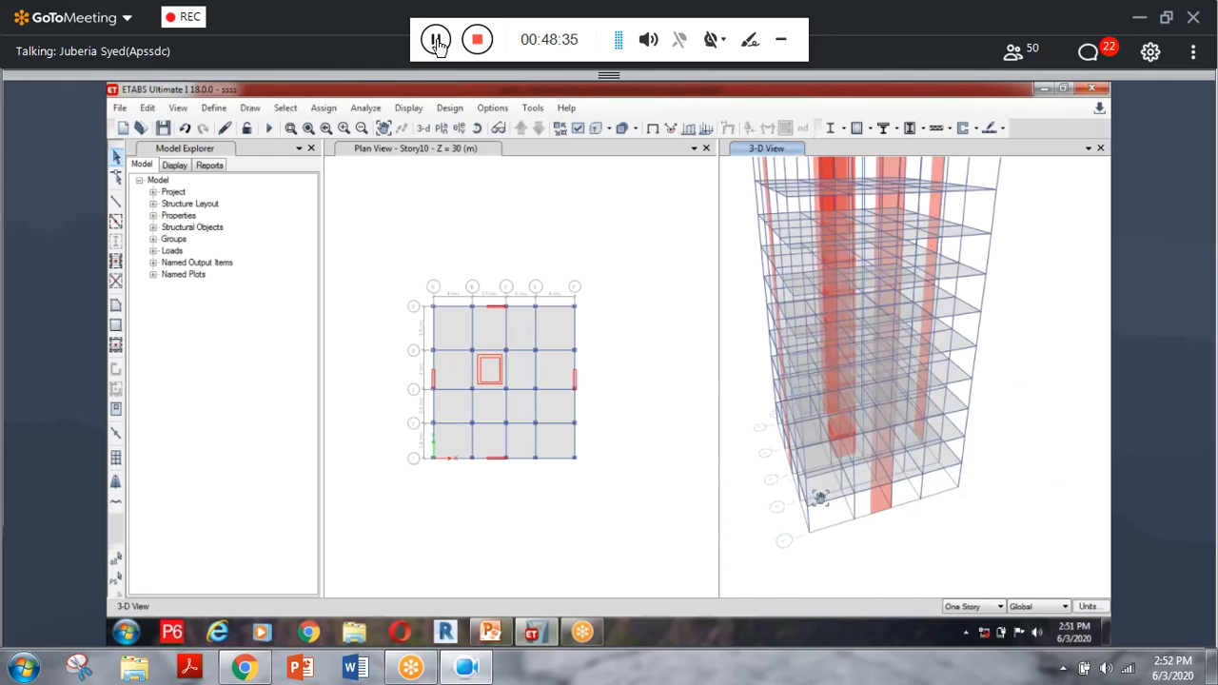
pyautogui.moveTo(819, 496); pyautogui.dragTo(804, 508)
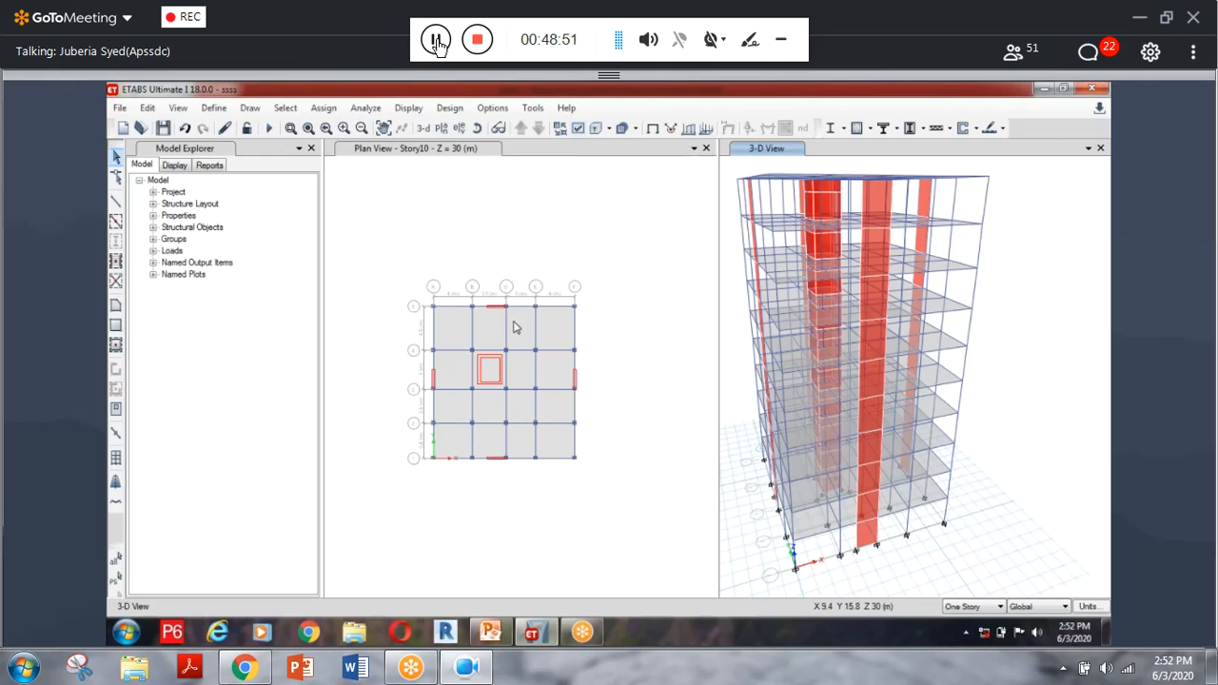
# Step: Check the assignments of the Story10 beam on grid 5 between grids E and F, and close its information window
pyautogui.scroll(1, 457, 330)
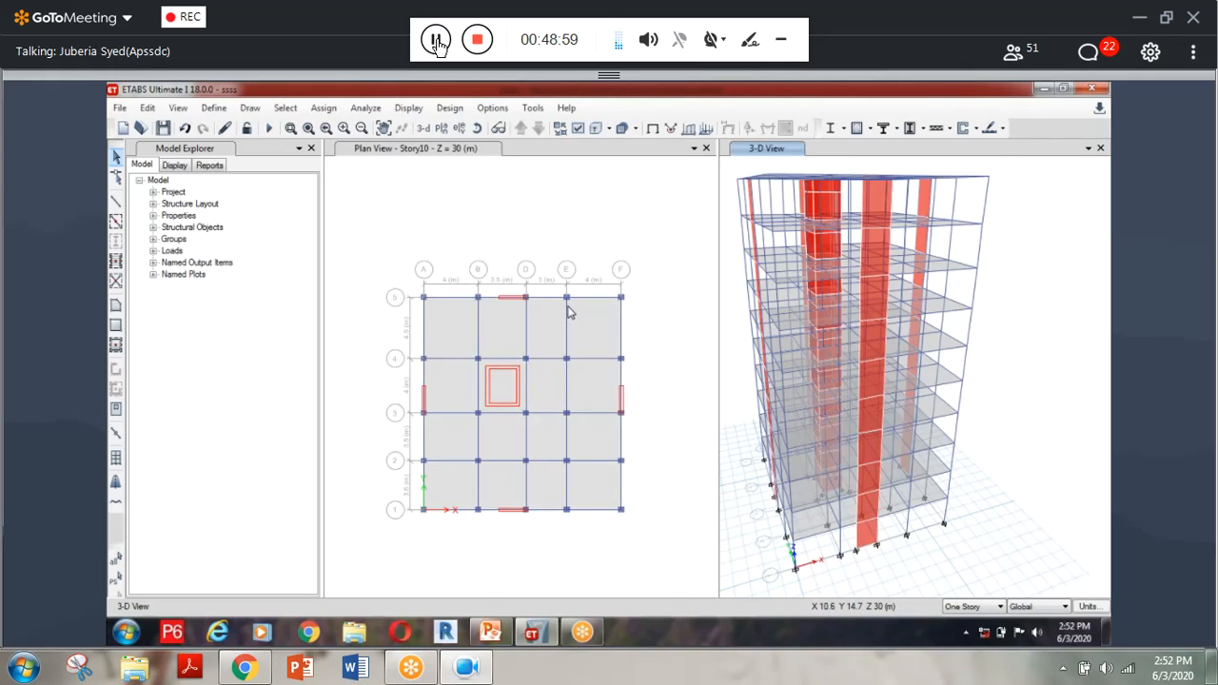
pyautogui.scroll(2, 568, 312)
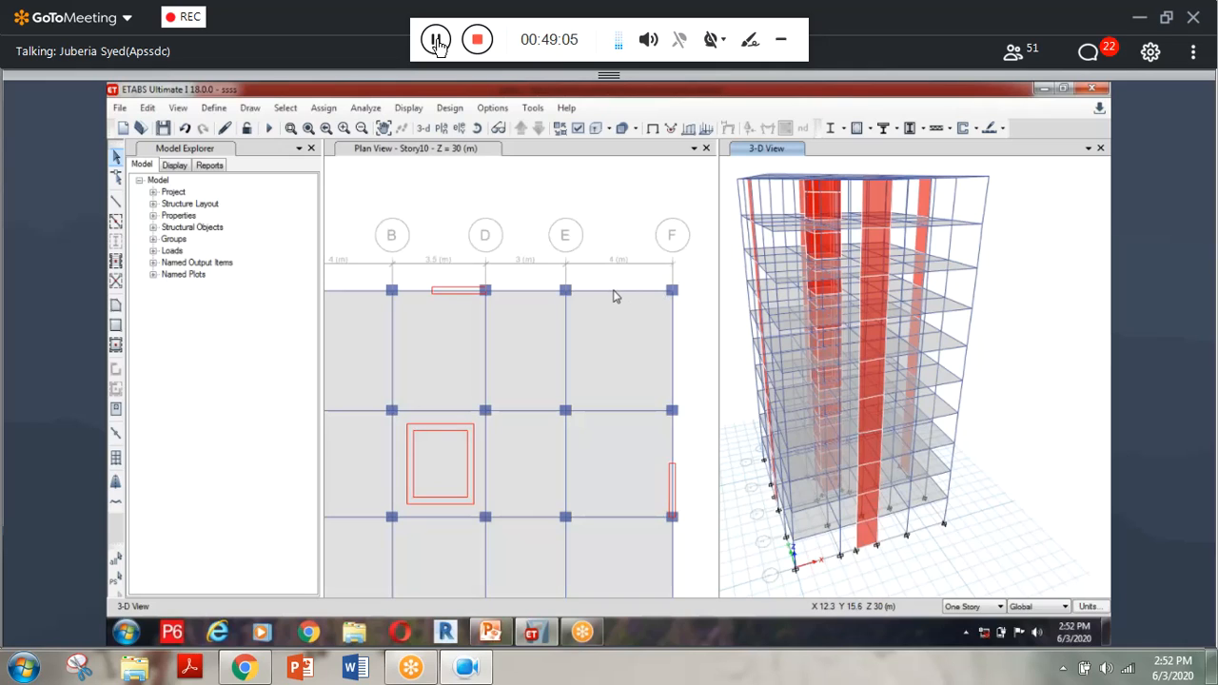
pyautogui.rightClick(614, 291)
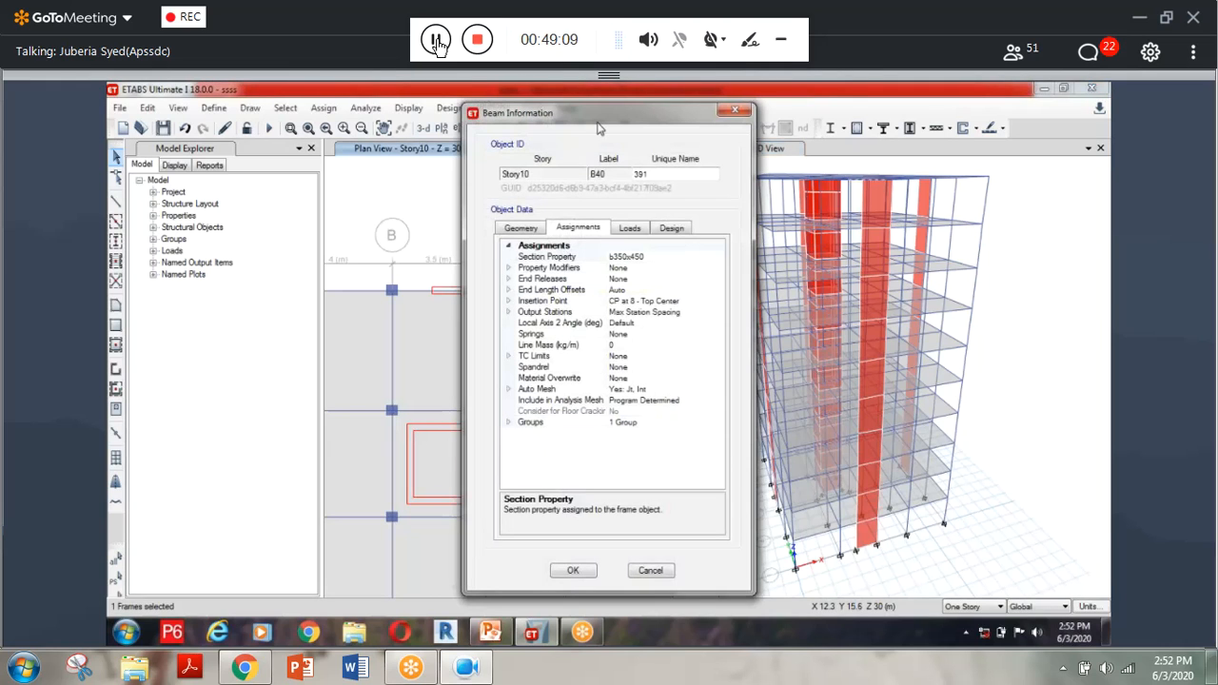
pyautogui.moveTo(599, 128); pyautogui.dragTo(537, 130)
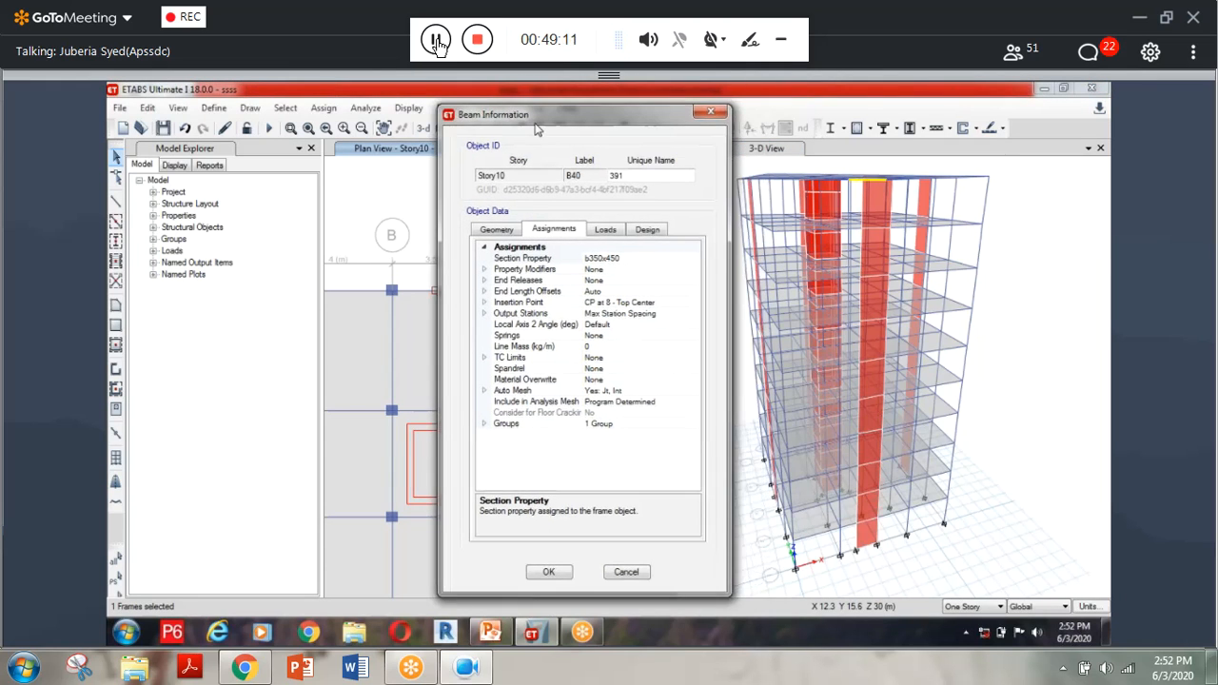
pyautogui.press('Escape')
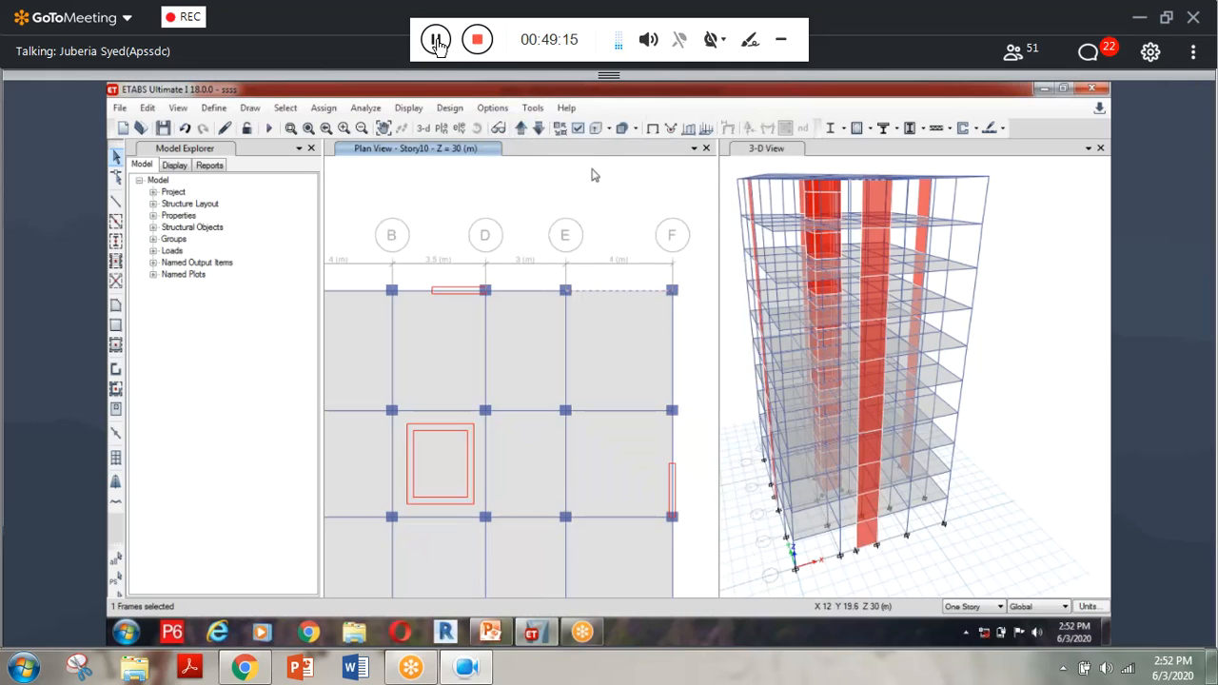
# Step: Display the frame section names on the Story10 plan through the view options
pyautogui.doubleClick(594, 132)
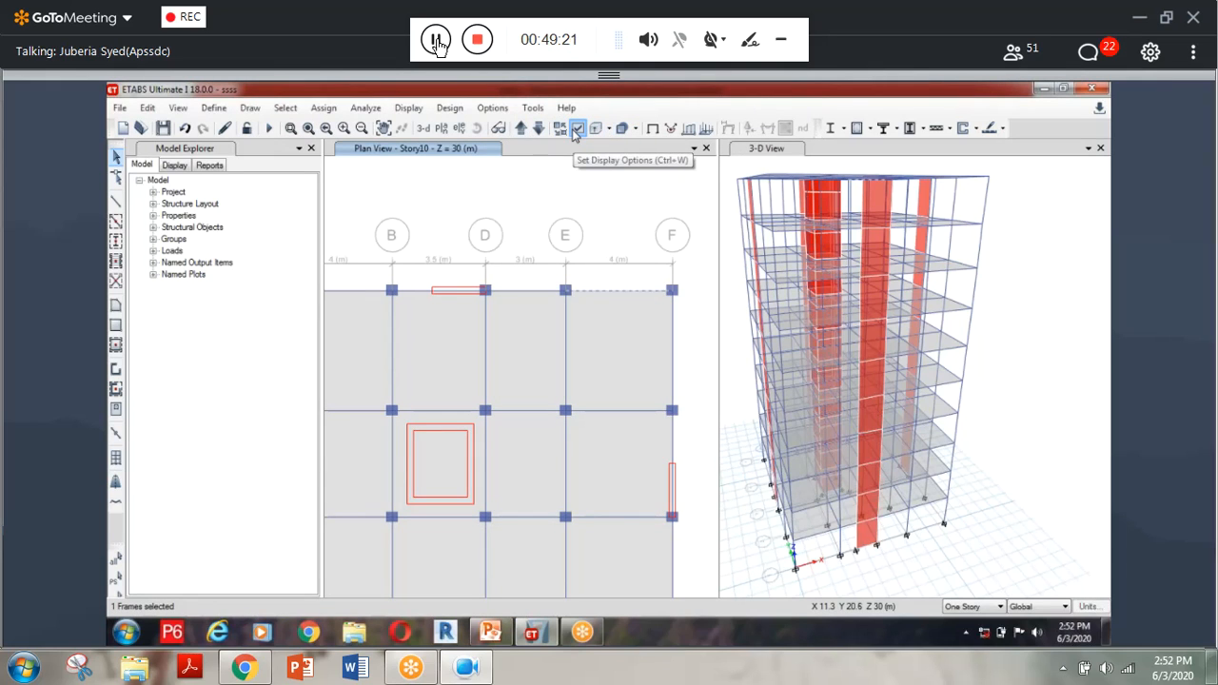
pyautogui.click(576, 130)
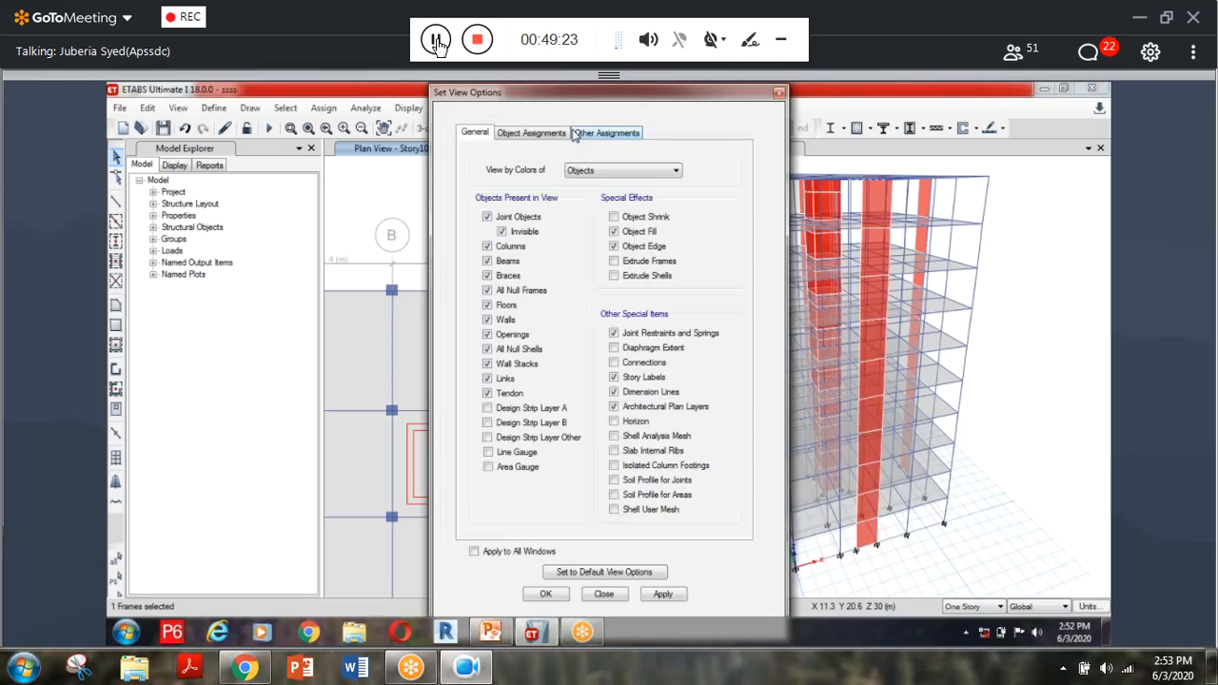
pyautogui.click(533, 134)
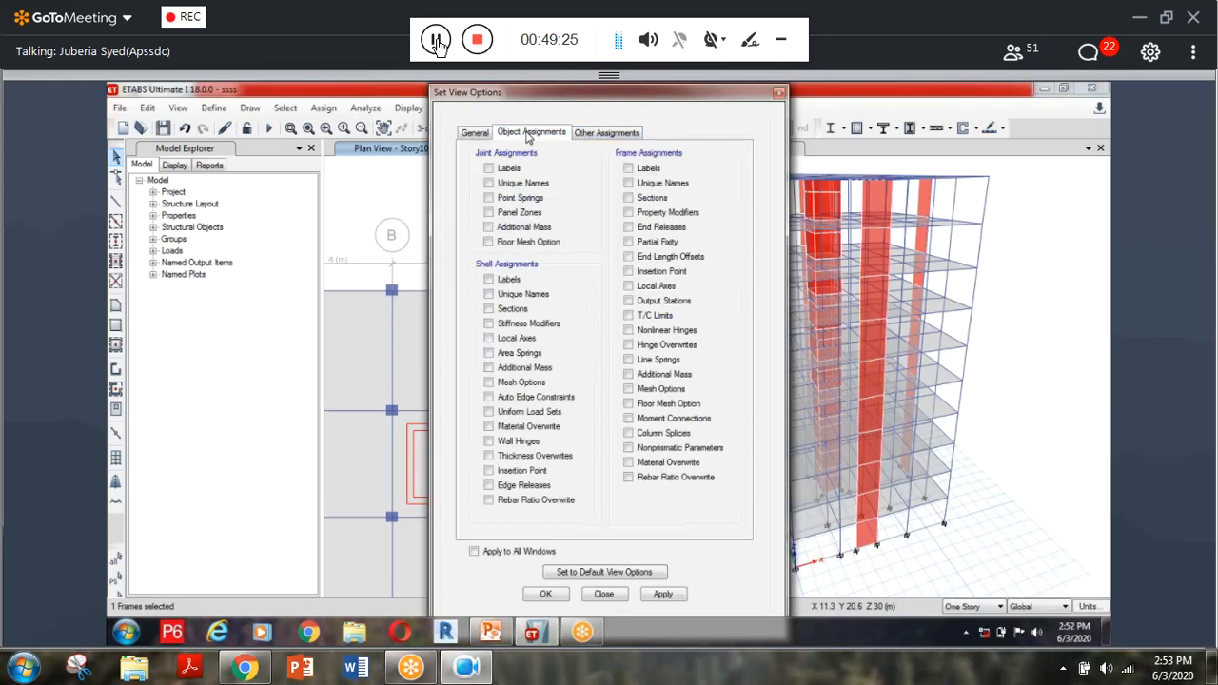
pyautogui.click(628, 198)
pyautogui.click(545, 594)
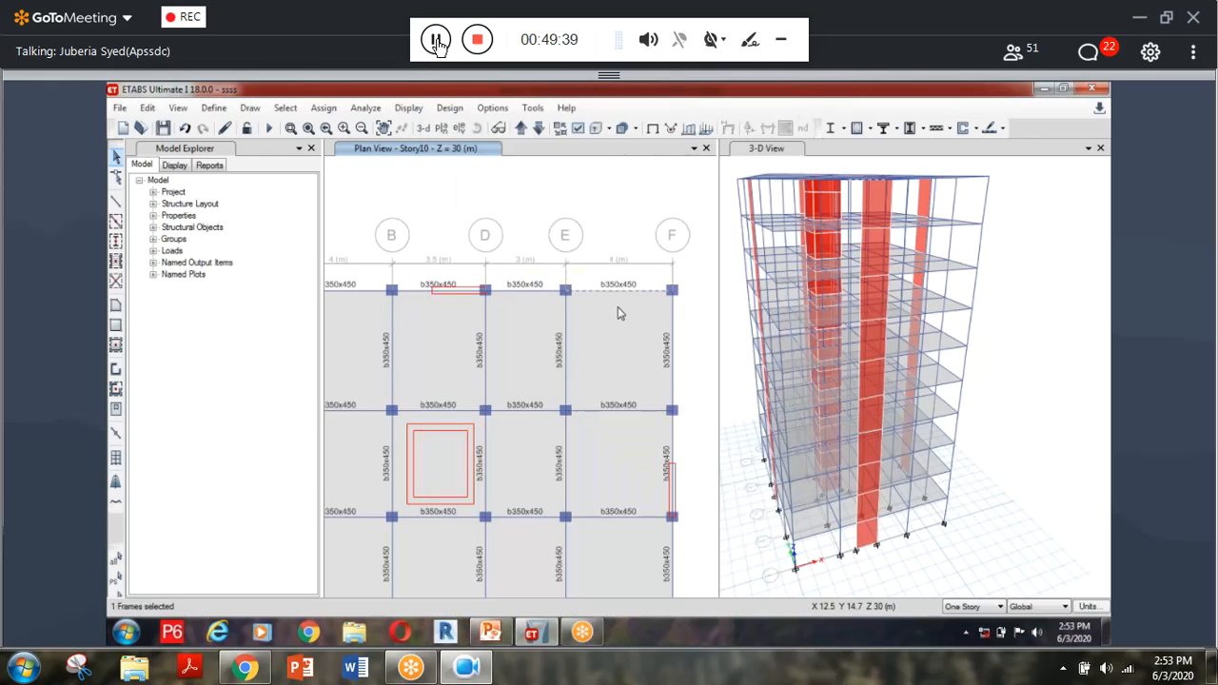
# Step: Examine the beam section labels across the plan, and switch the view to default 3-D to inspect the column section labels
pyautogui.moveTo(628, 473); pyautogui.dragTo(652, 441, button='middle')
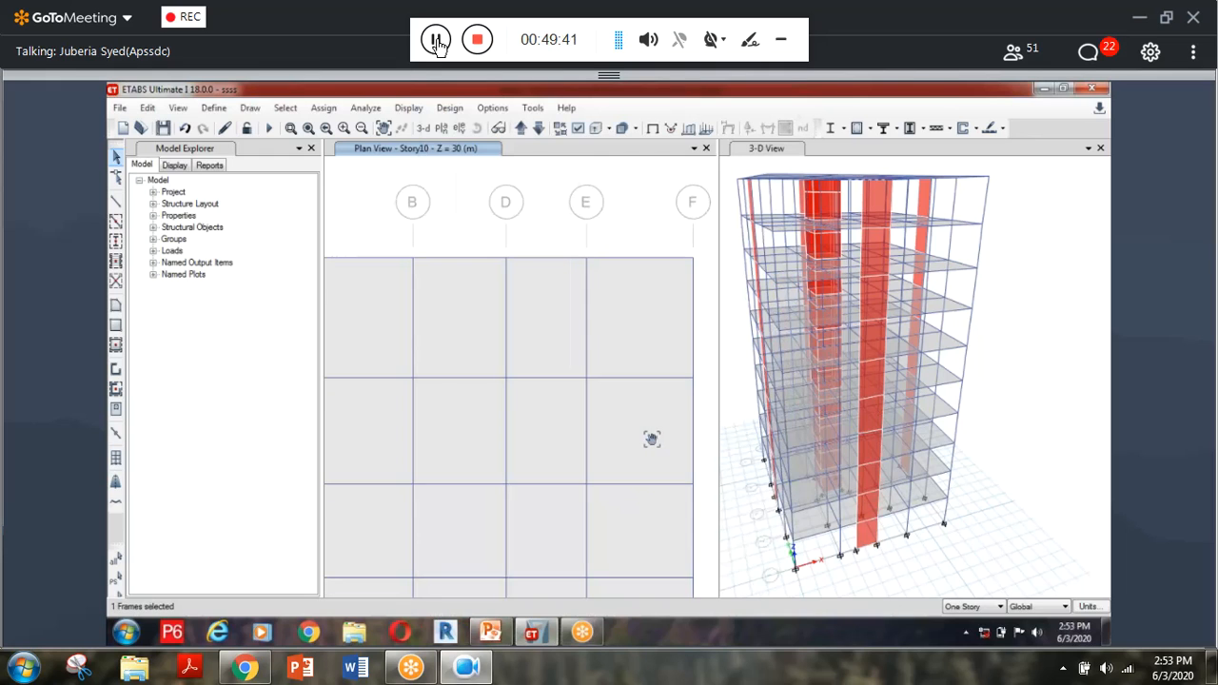
pyautogui.scroll(-3, 652, 429)
pyautogui.scroll(4, 494, 339)
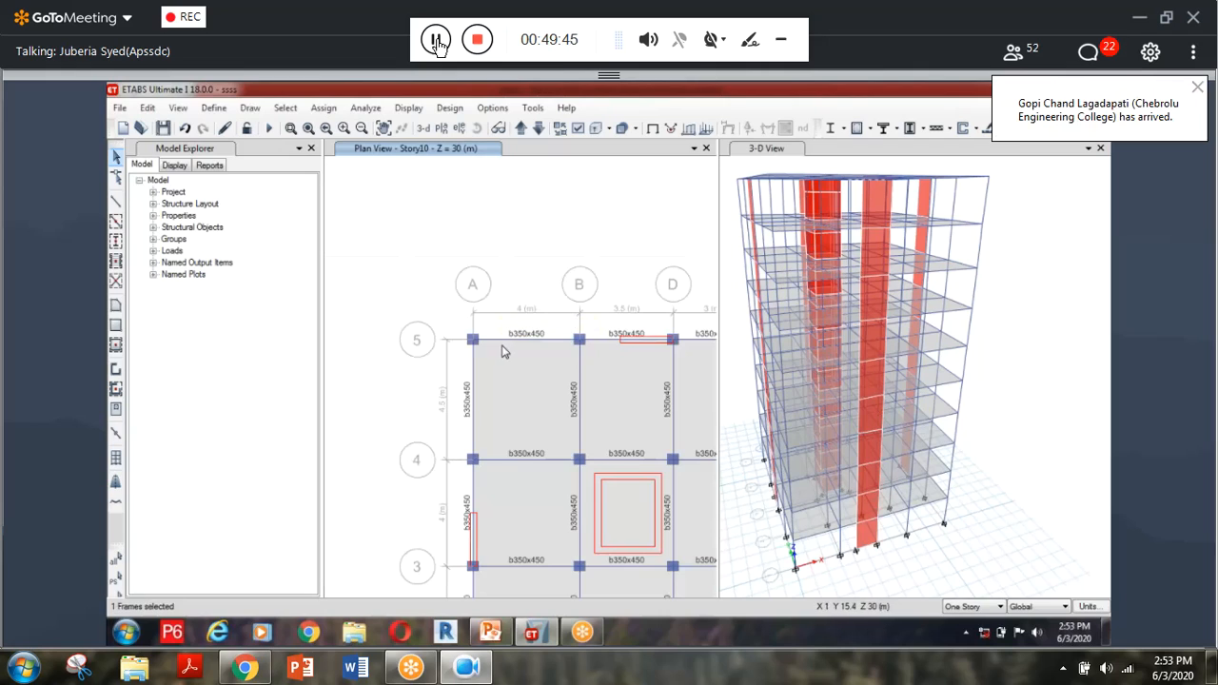
pyautogui.click(423, 130)
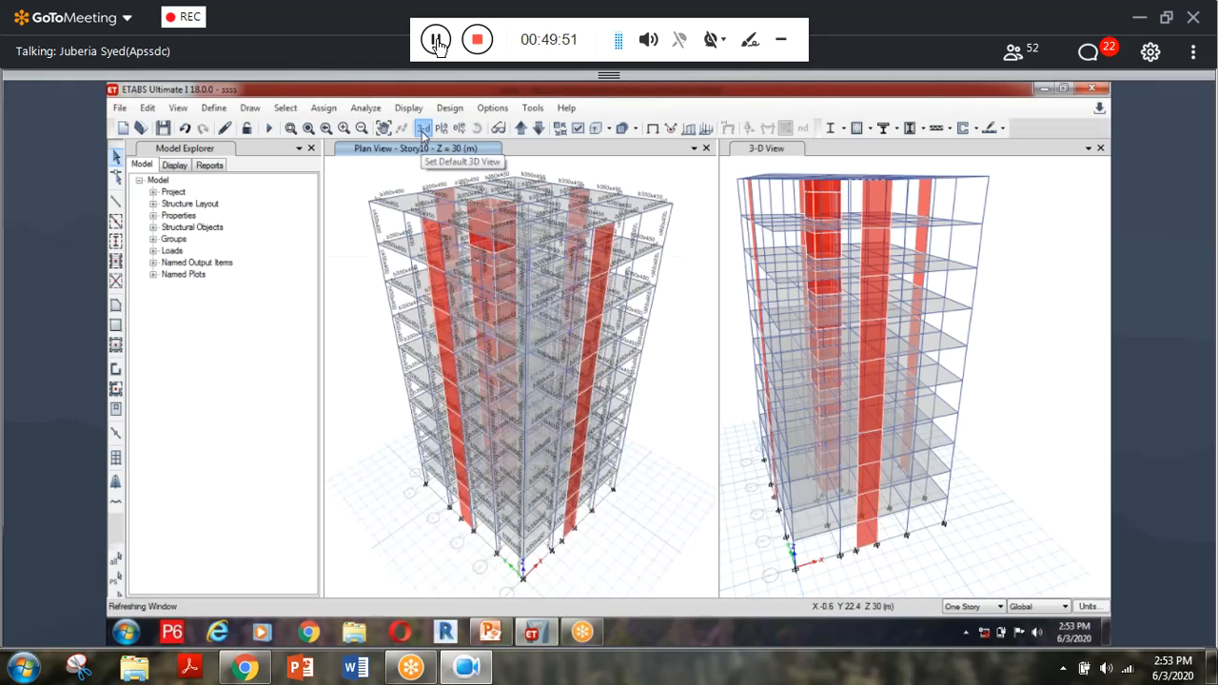
pyautogui.scroll(5, 380, 257)
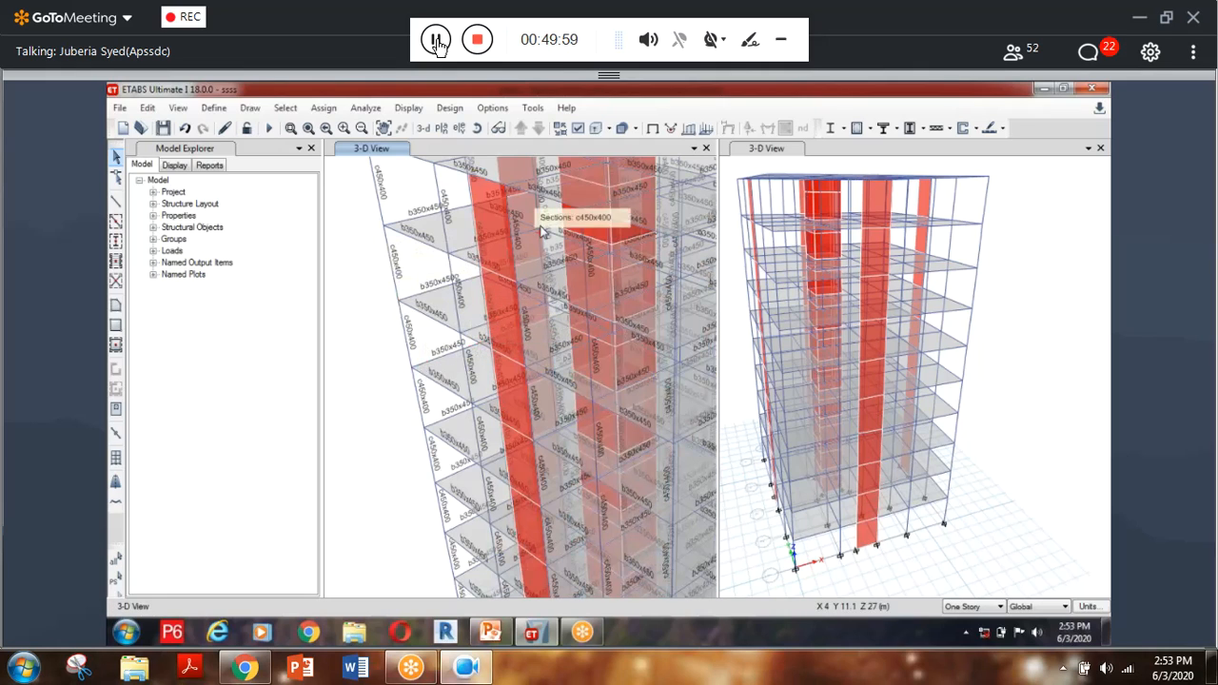
# Step: Display the shell section names of the walls and slabs, and switch the labelled view back to the Story10 plan
pyautogui.click(572, 131)
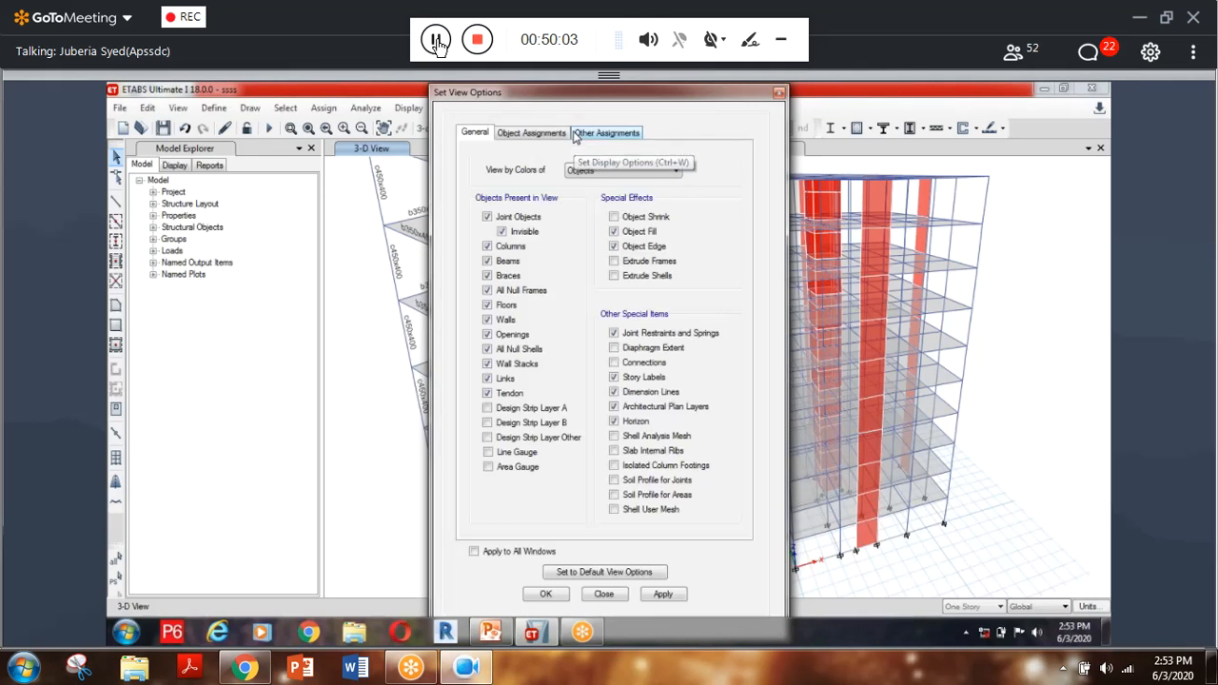
pyautogui.click(521, 134)
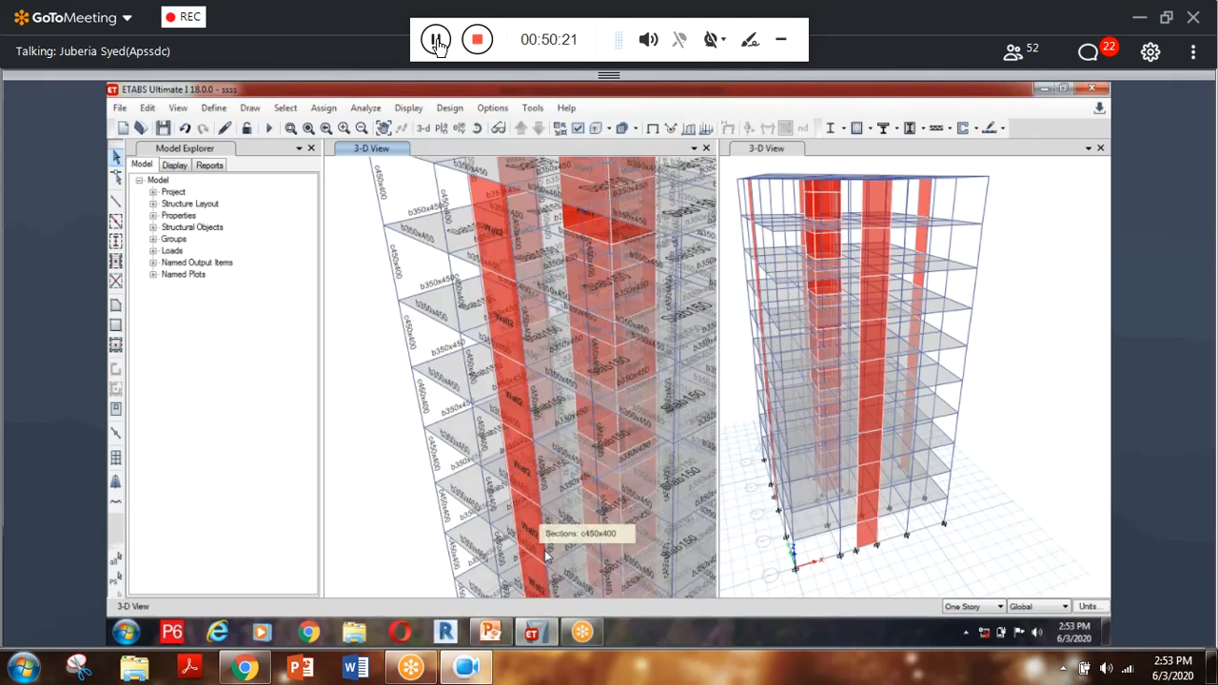
pyautogui.click(424, 128)
pyautogui.click(443, 128)
pyautogui.click(659, 520)
pyautogui.click(542, 526)
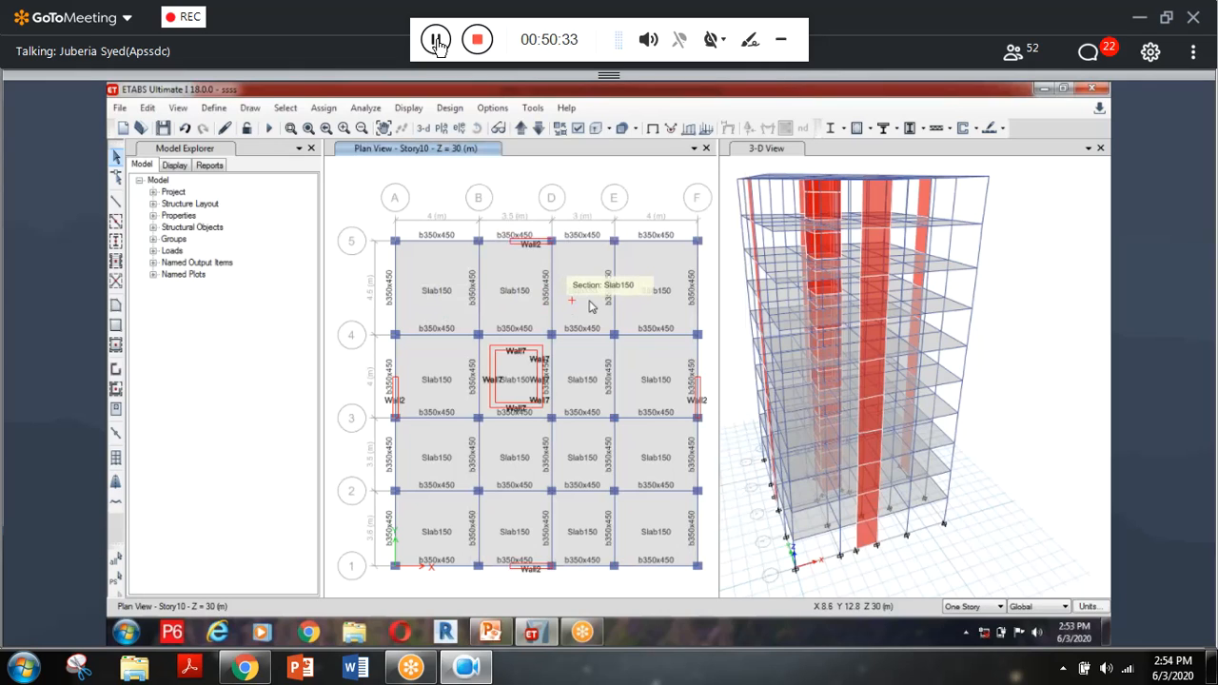
# Step: Inspect the section labels around the walls on the Story10 plan, and turn off the section names in the view options
pyautogui.scroll(3, 527, 392)
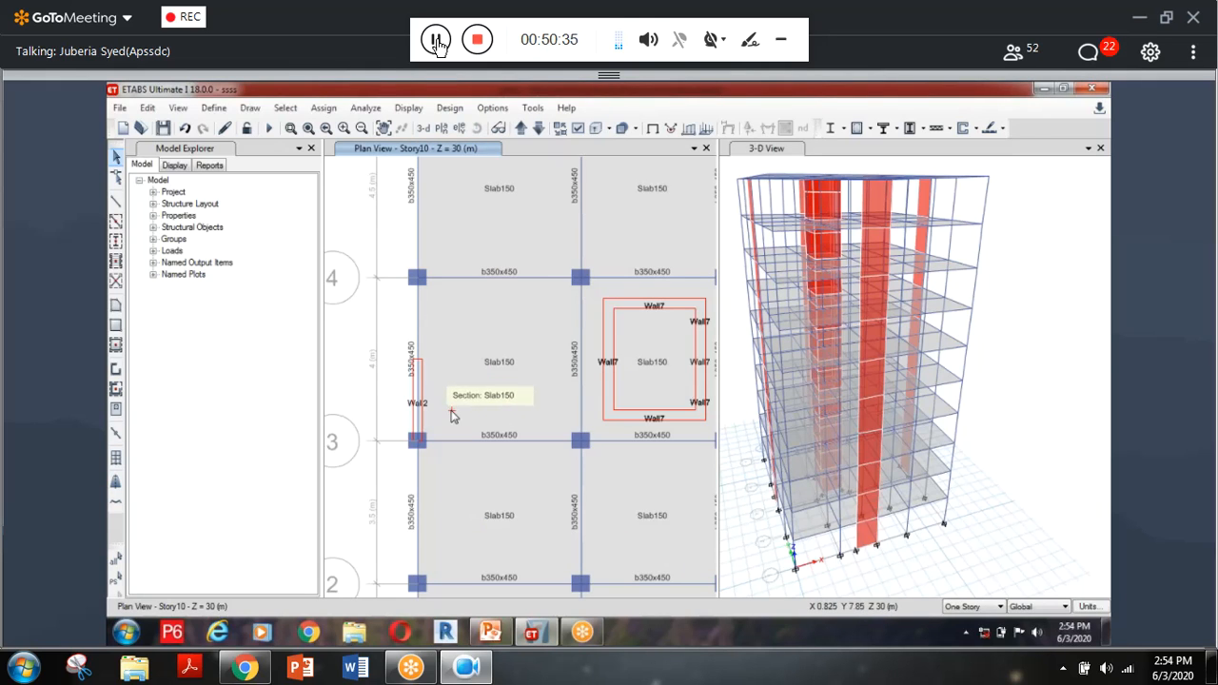
pyautogui.scroll(-3, 452, 416)
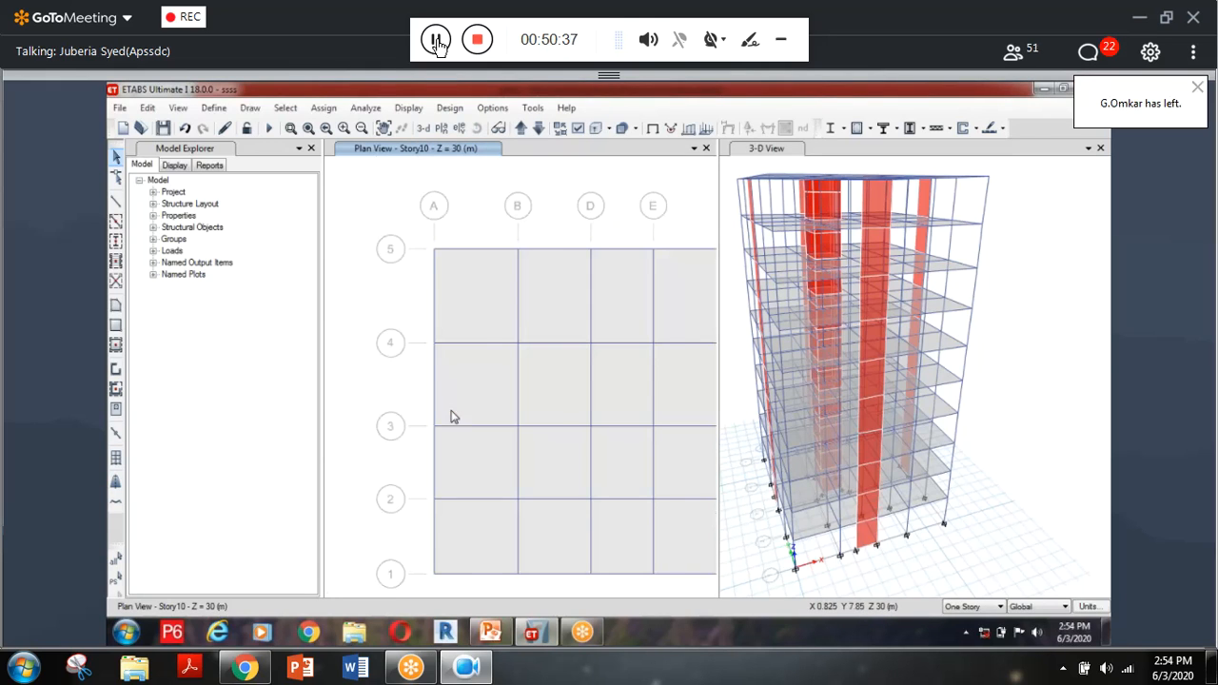
pyautogui.click(576, 129)
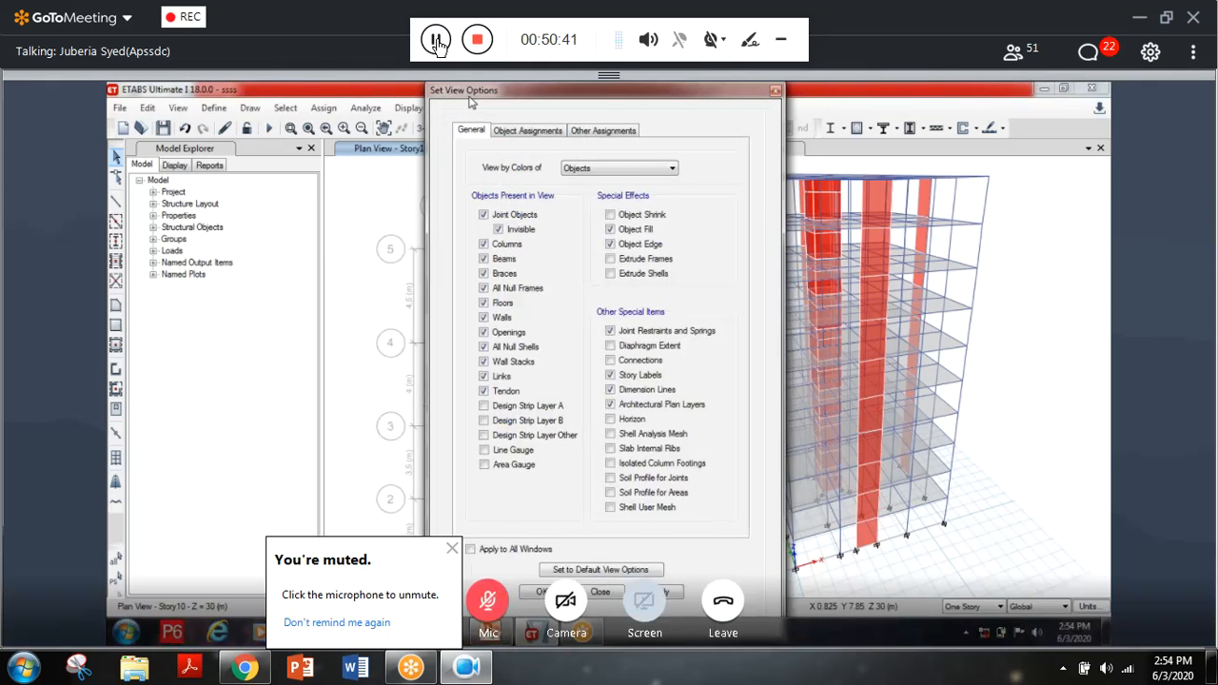
pyautogui.moveTo(469, 95); pyautogui.dragTo(402, 95)
pyautogui.click(460, 131)
pyautogui.click(418, 308)
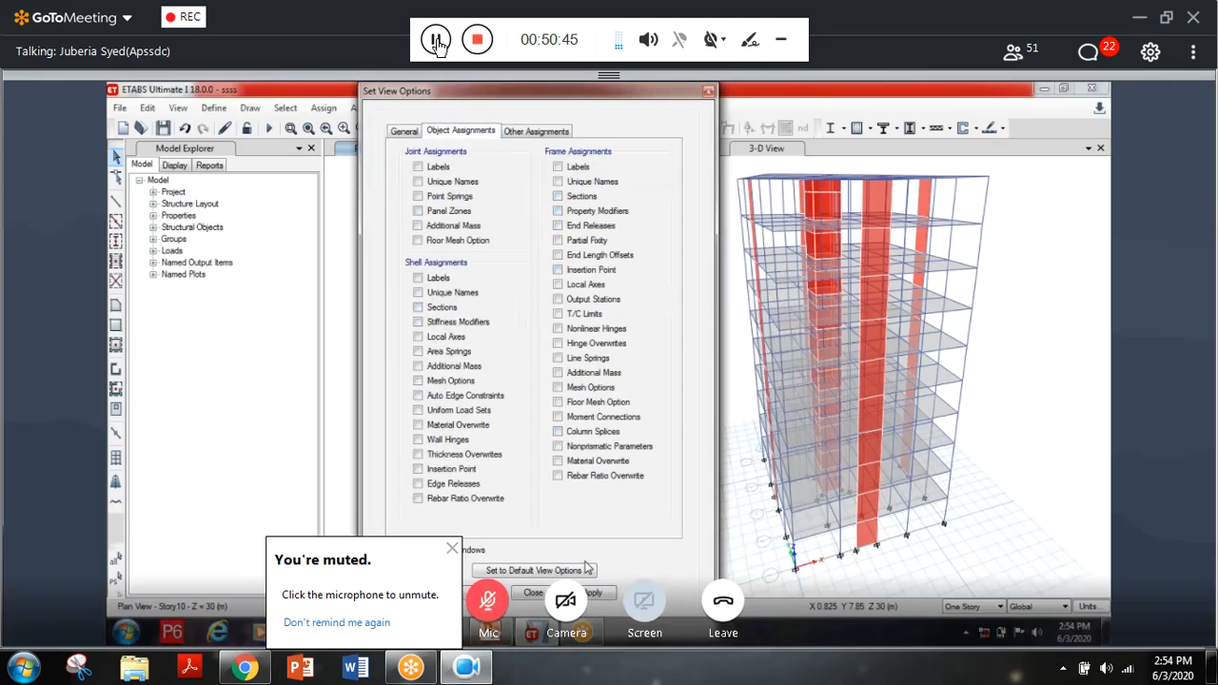
# Step: Display the pier labels of the walls on the Story10 plan through the view options
pyautogui.click(521, 135)
pyautogui.click(449, 133)
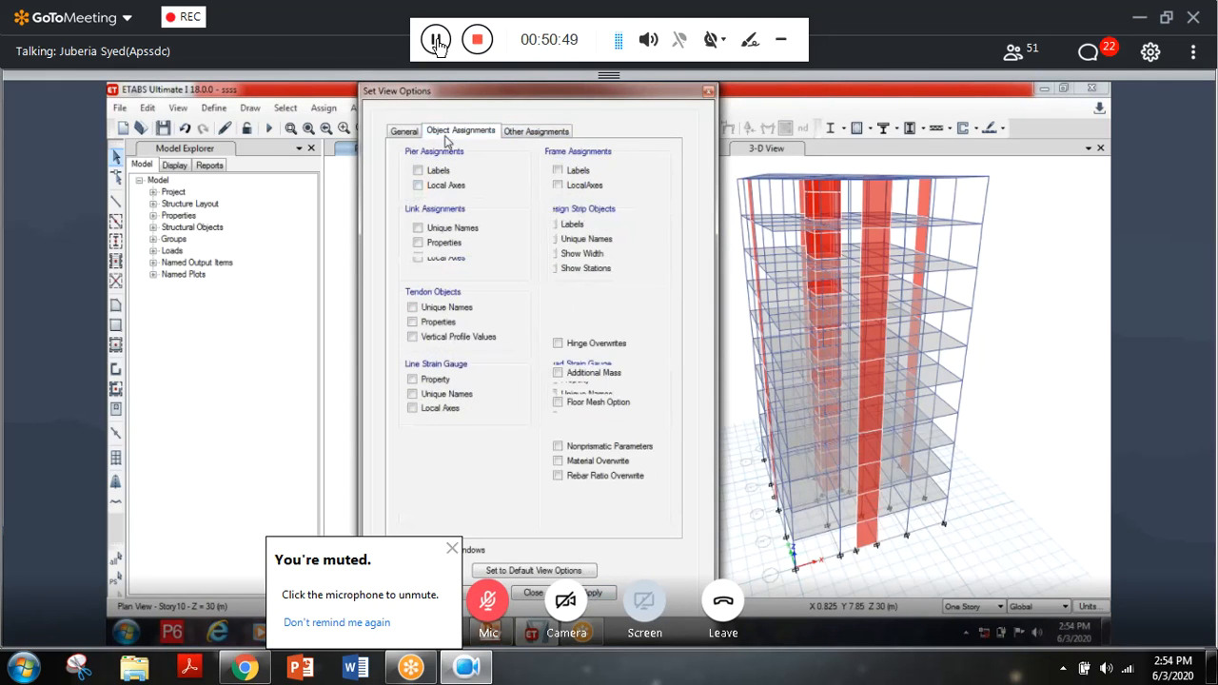
pyautogui.click(531, 133)
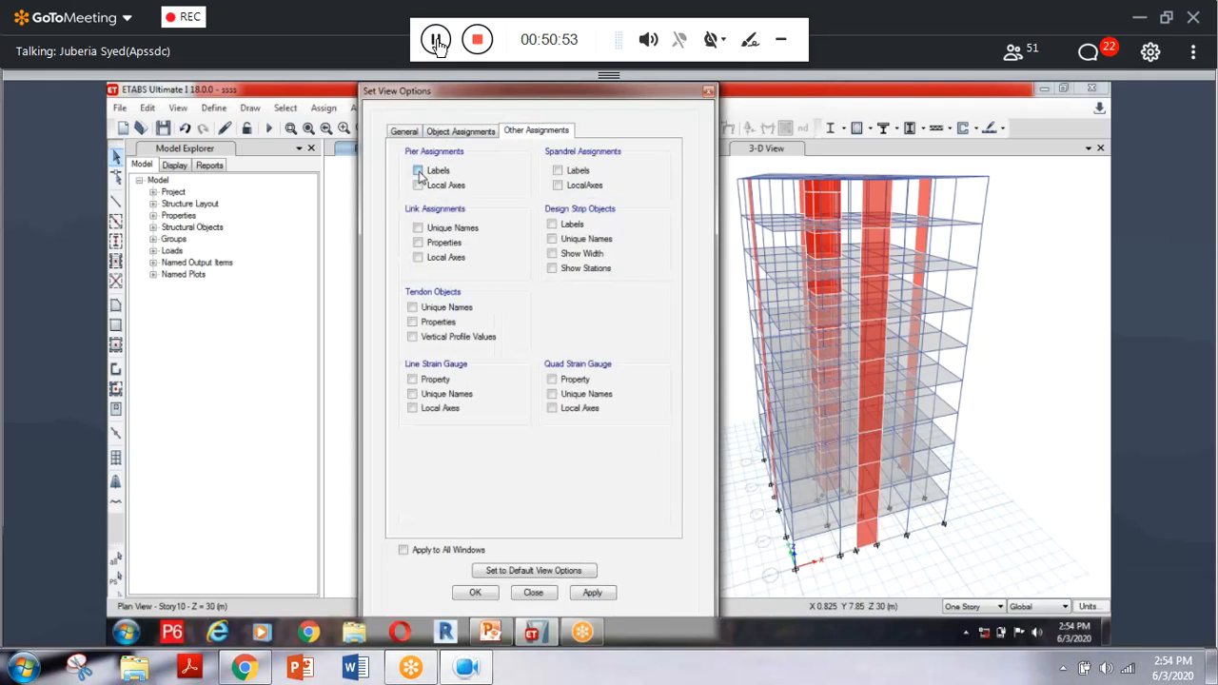
pyautogui.click(418, 170)
pyautogui.click(591, 592)
pyautogui.click(530, 596)
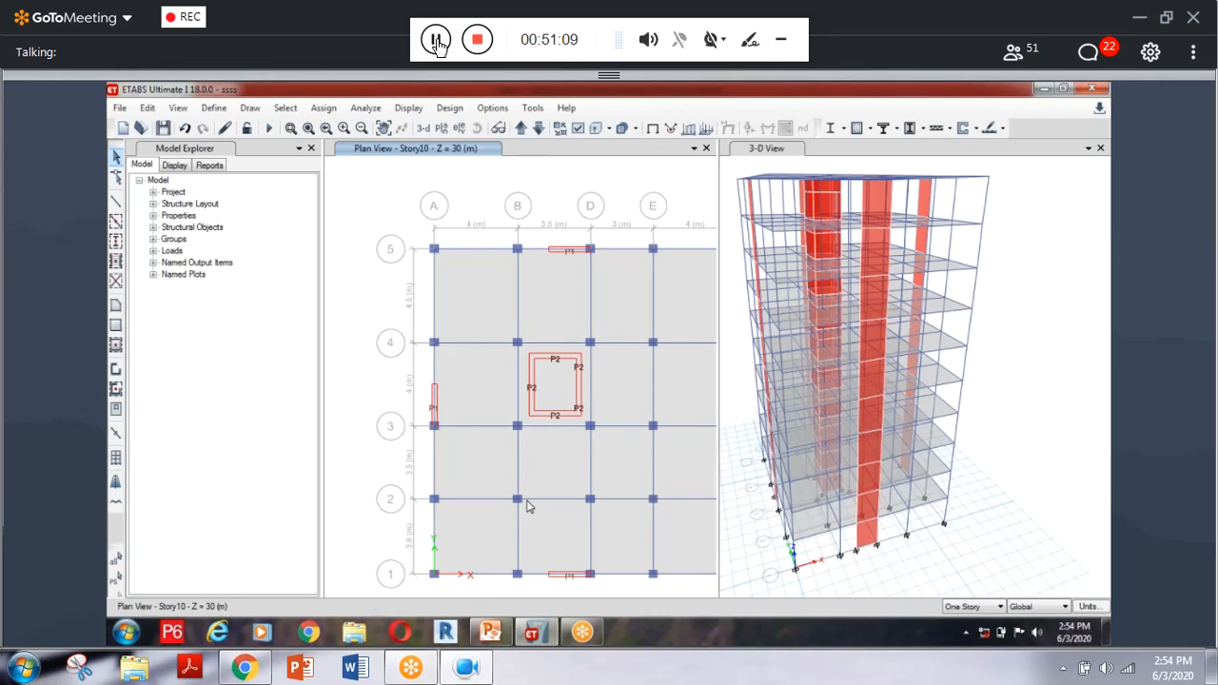
# Step: Turn off the pier labels on the Story10 plan, apply the view options and close them
pyautogui.moveTo(528, 506); pyautogui.dragTo(488, 488, button='middle')
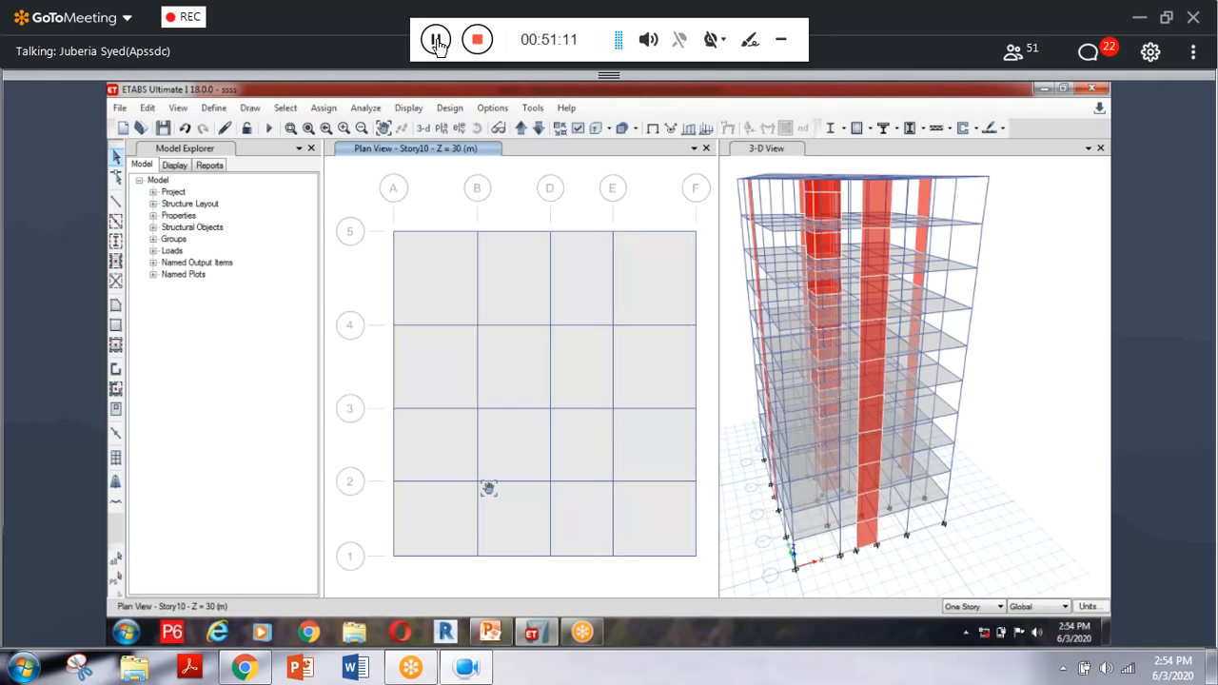
pyautogui.hotkey('ctrl', 'w')
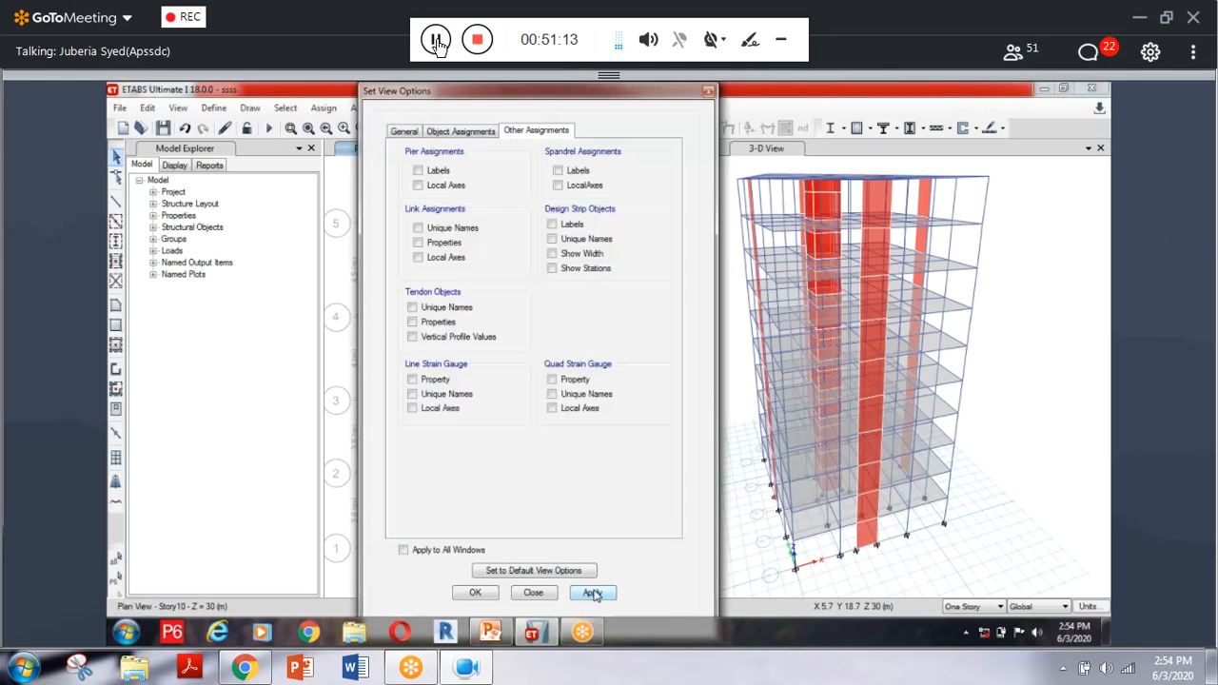
pyautogui.click(464, 133)
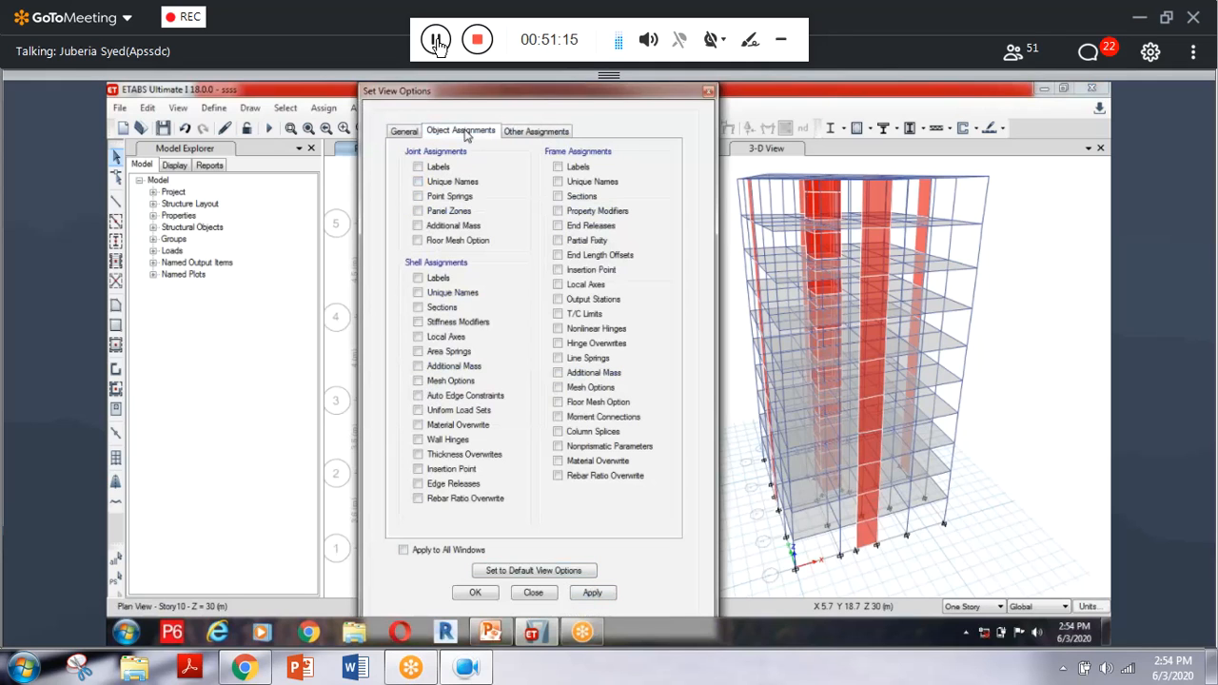
pyautogui.click(406, 131)
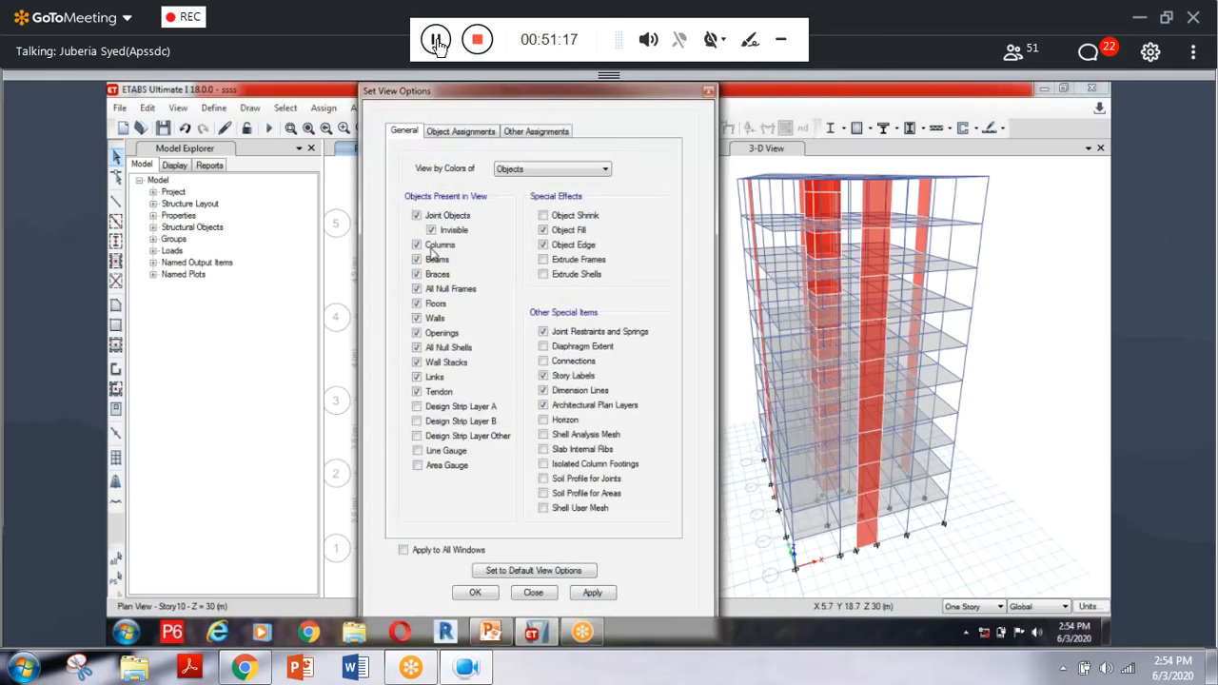
pyautogui.click(591, 592)
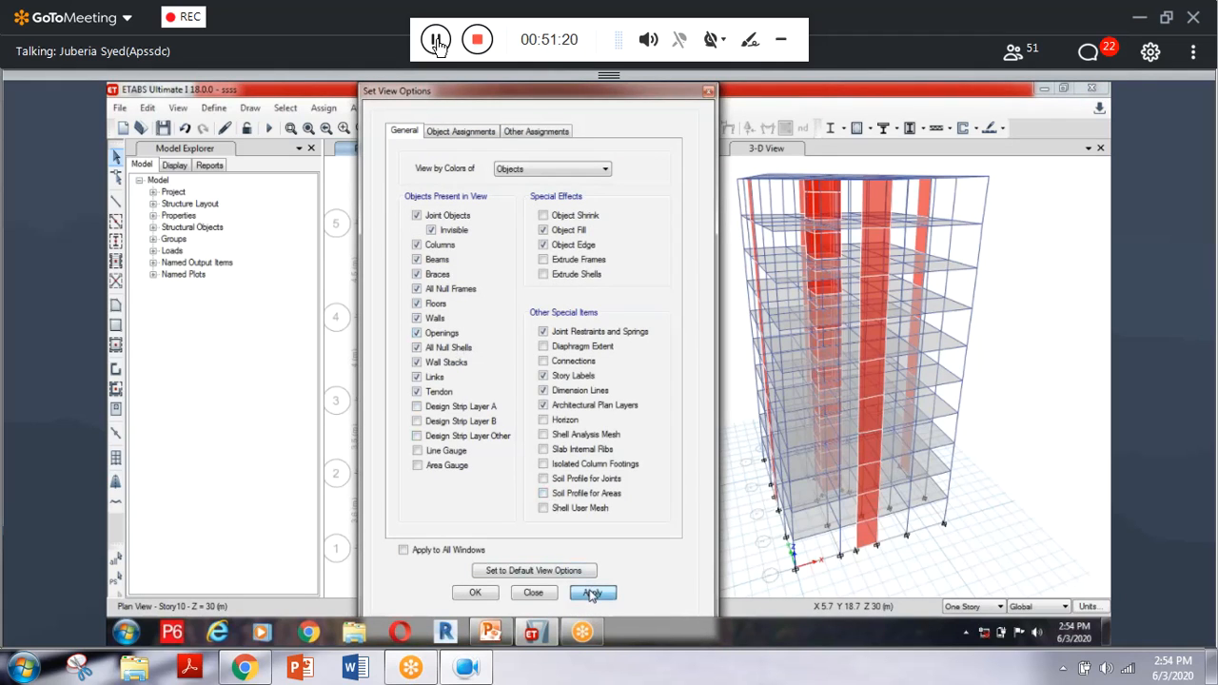
pyautogui.click(476, 592)
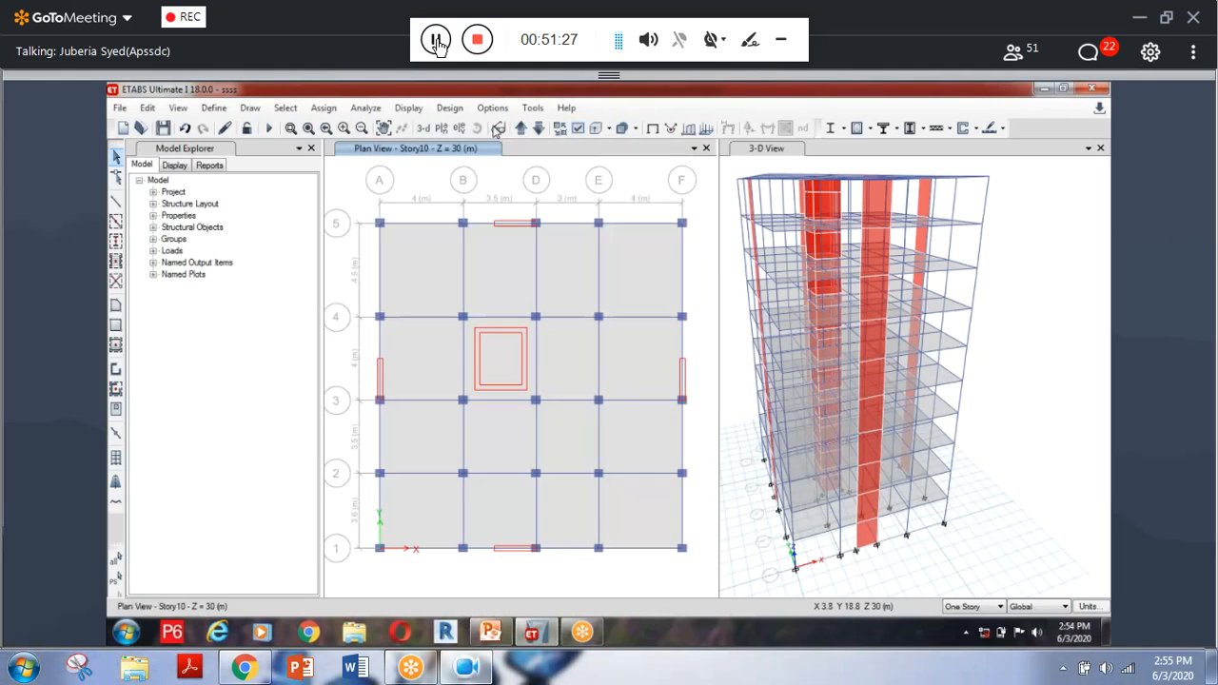
# Step: Toggle the Story10 plan to a perspective view and activate the Rotate 3D View tool
pyautogui.click(498, 130)
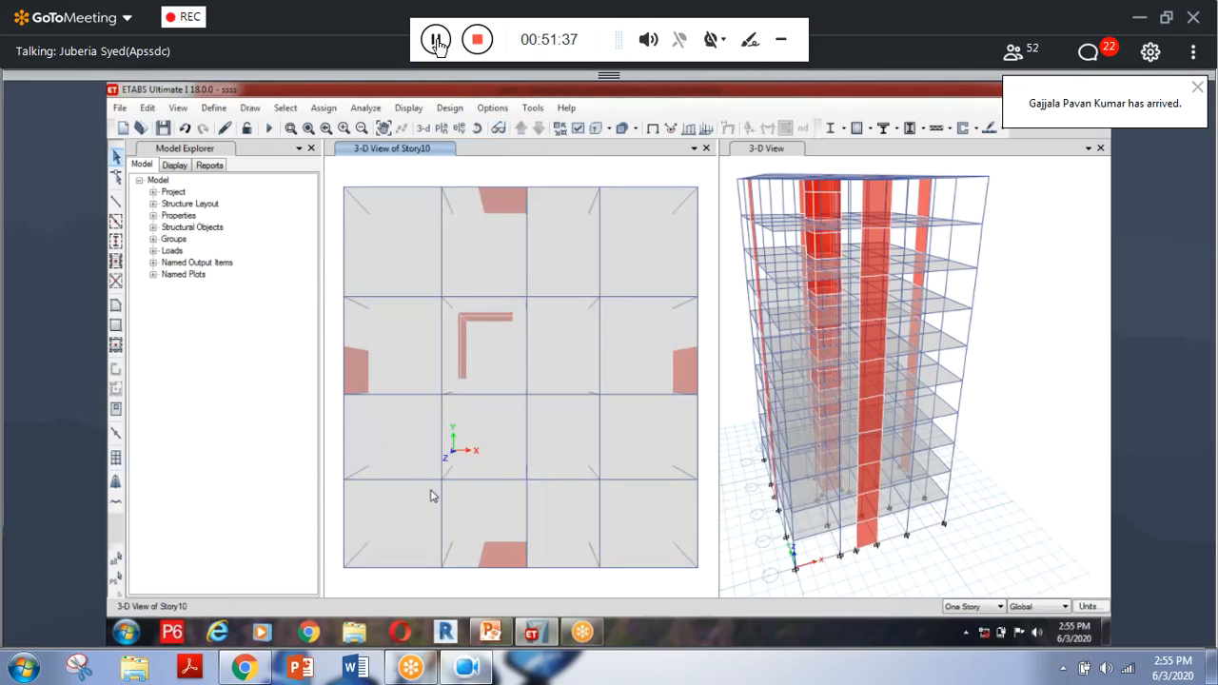
pyautogui.click(474, 130)
pyautogui.scroll(-3, 565, 395)
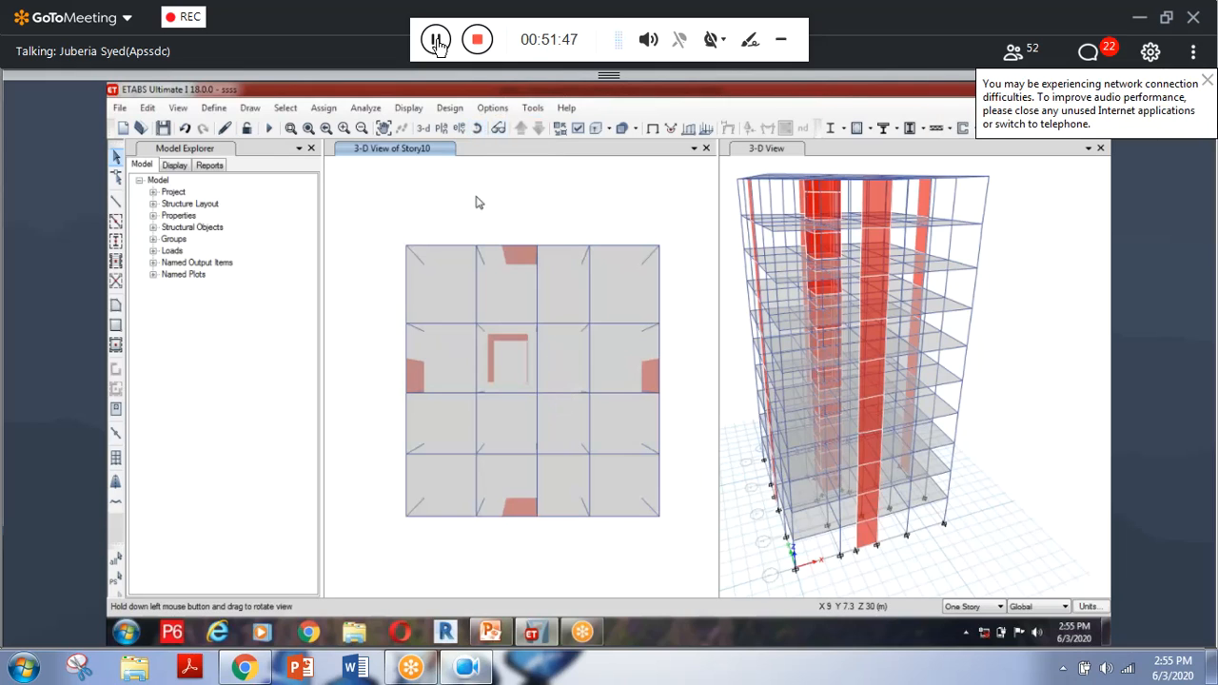
pyautogui.click(478, 134)
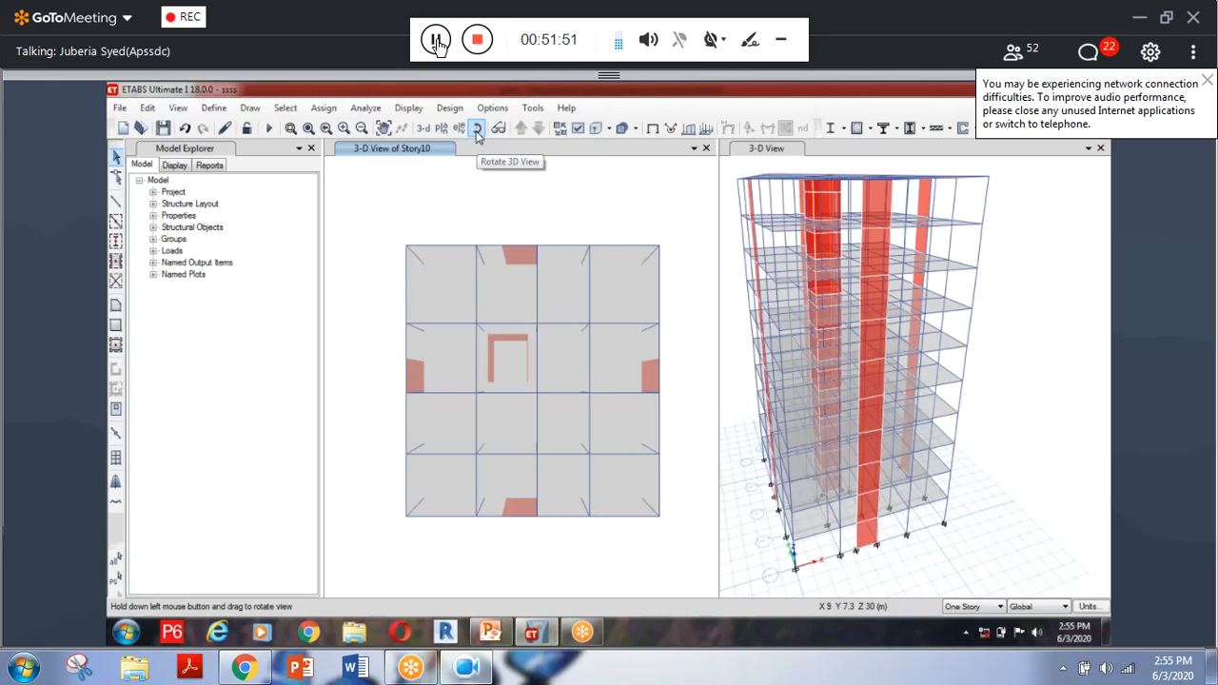
# Step: Set the view to default 3-D, and return it to the Story10 plan
pyautogui.click(426, 131)
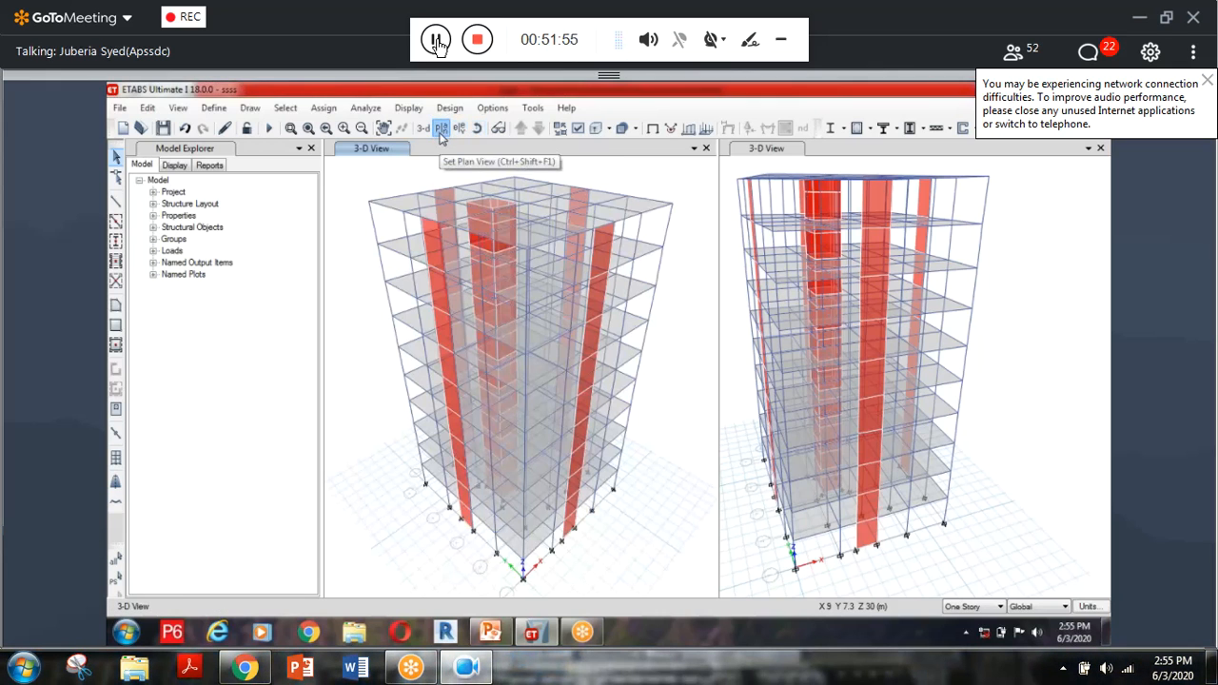
pyautogui.click(439, 134)
pyautogui.click(660, 520)
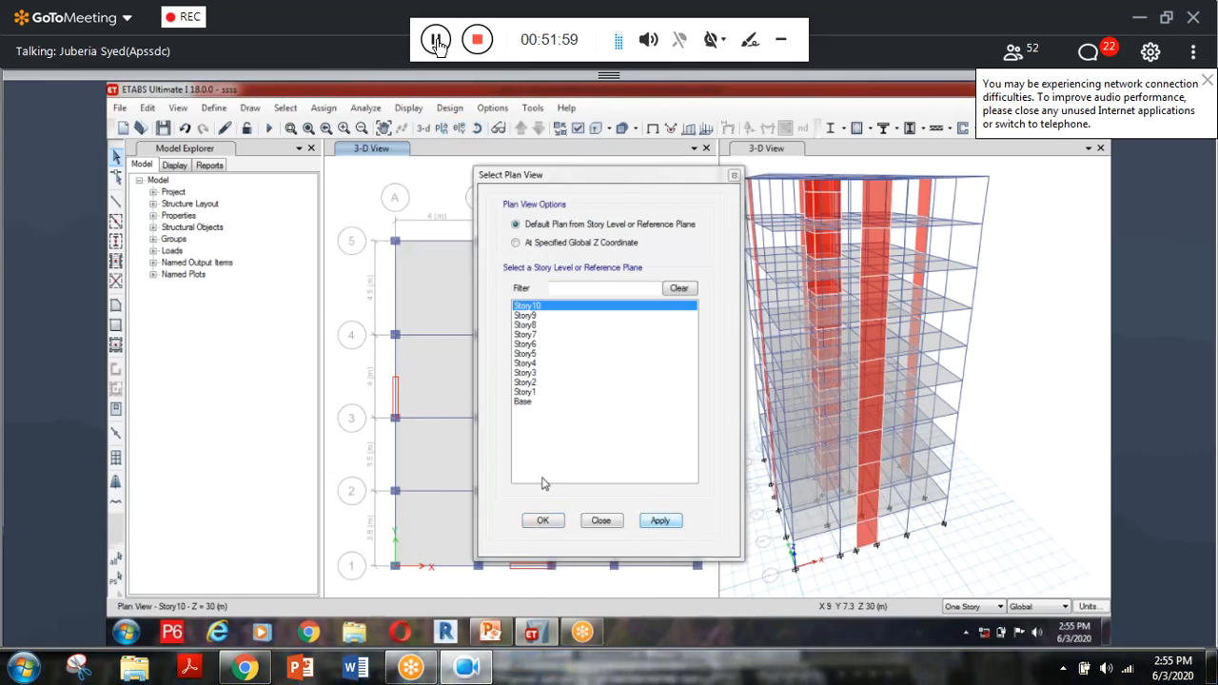
pyautogui.click(537, 522)
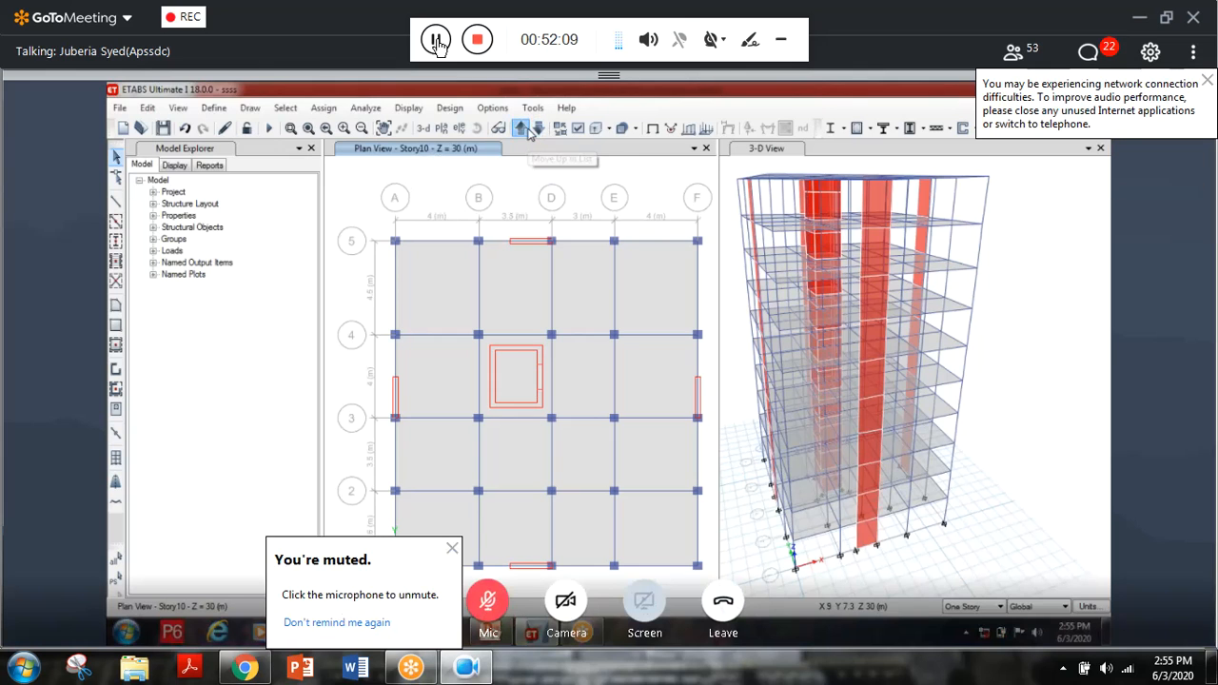
# Step: Step the plan view down through the story list to Story8 and back up to Story9
pyautogui.click(522, 129)
pyautogui.click(540, 129)
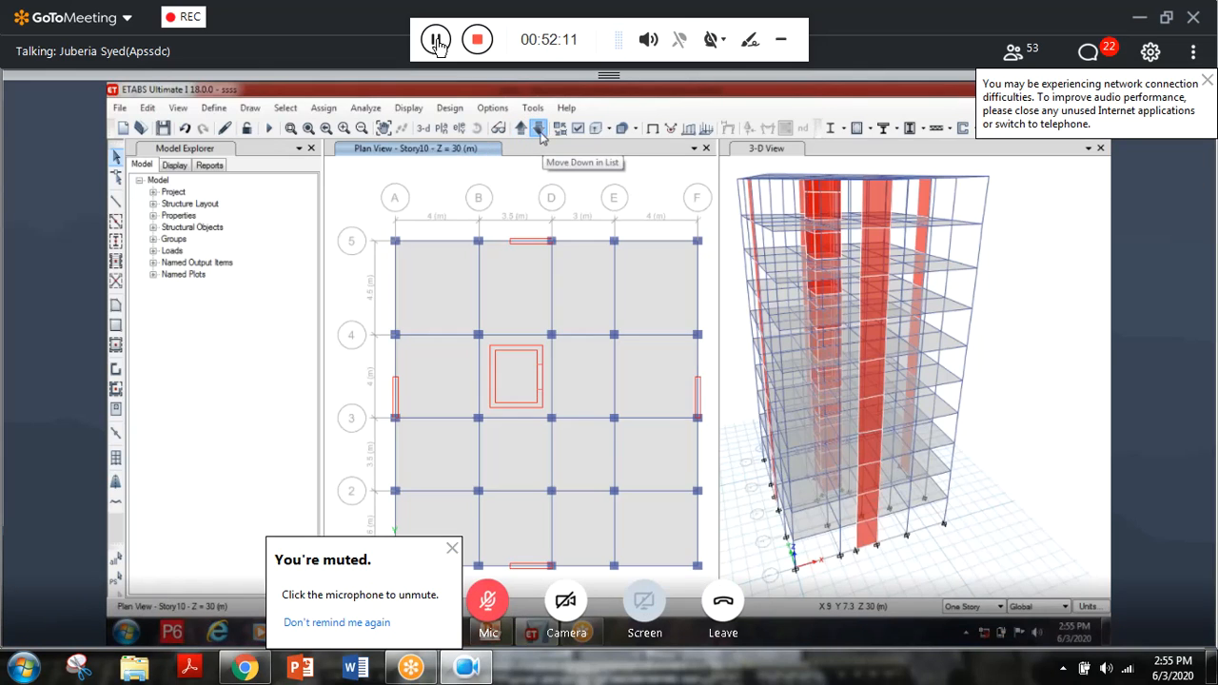
pyautogui.click(535, 133)
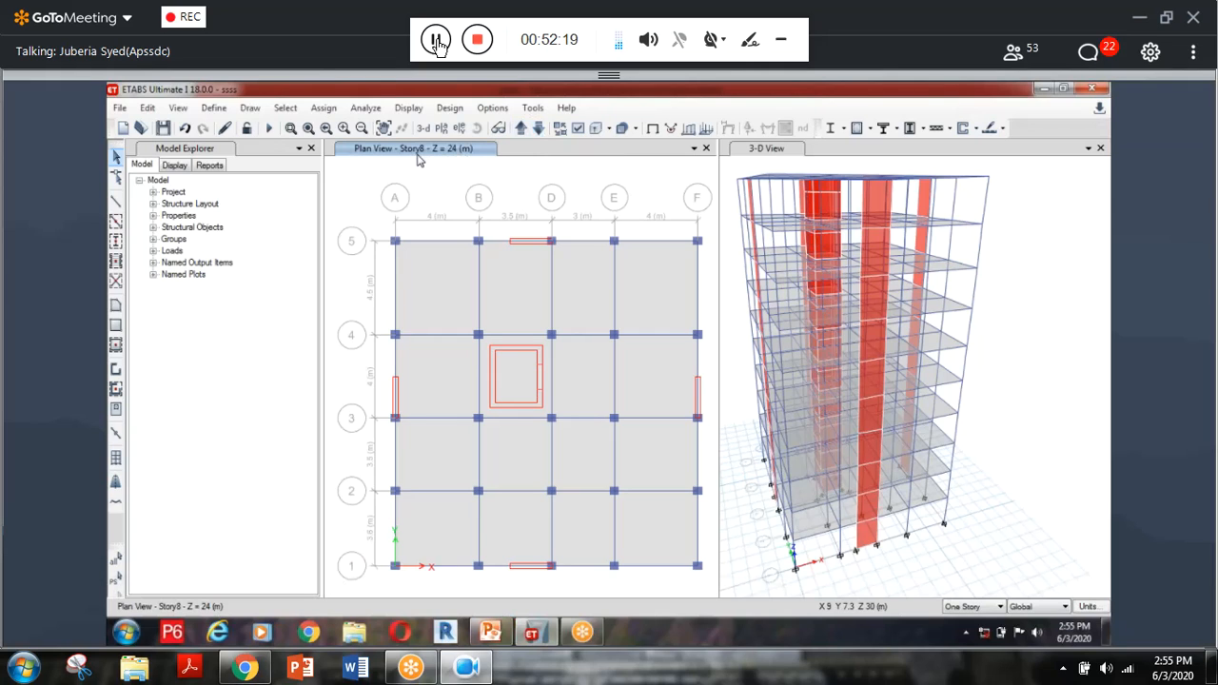
pyautogui.click(522, 132)
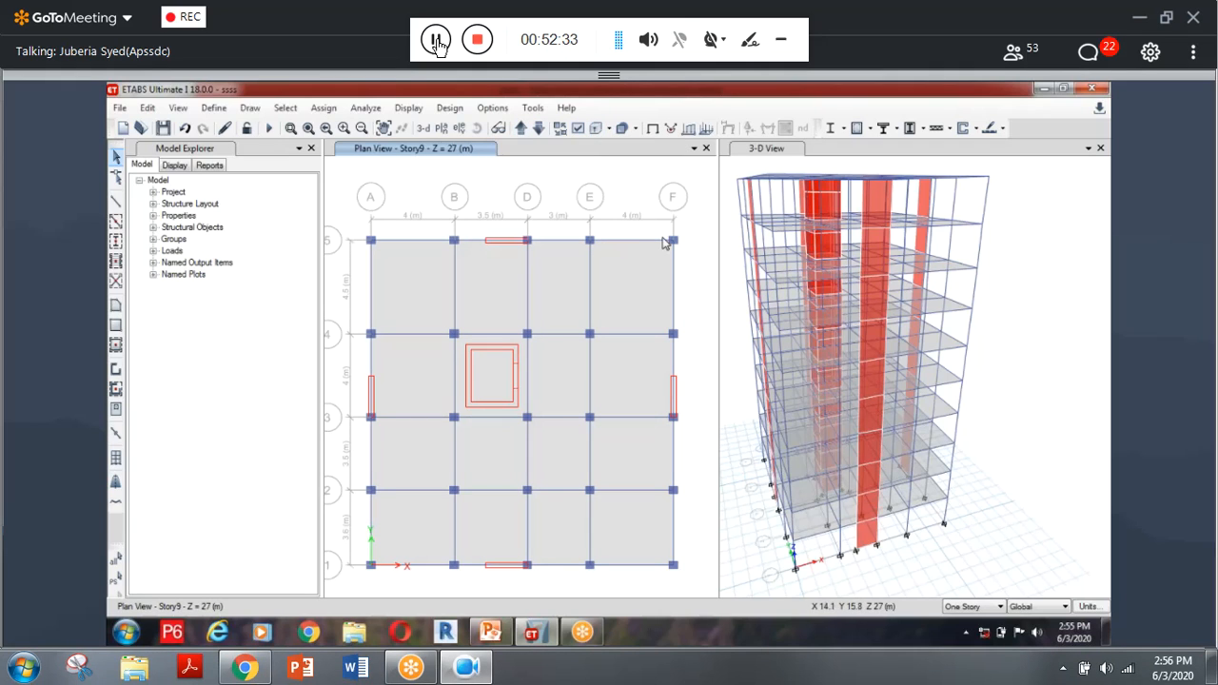
# Step: Toggle the transparency of the frame objects in the Story9 plan and in the default 3-D view
pyautogui.click(635, 130)
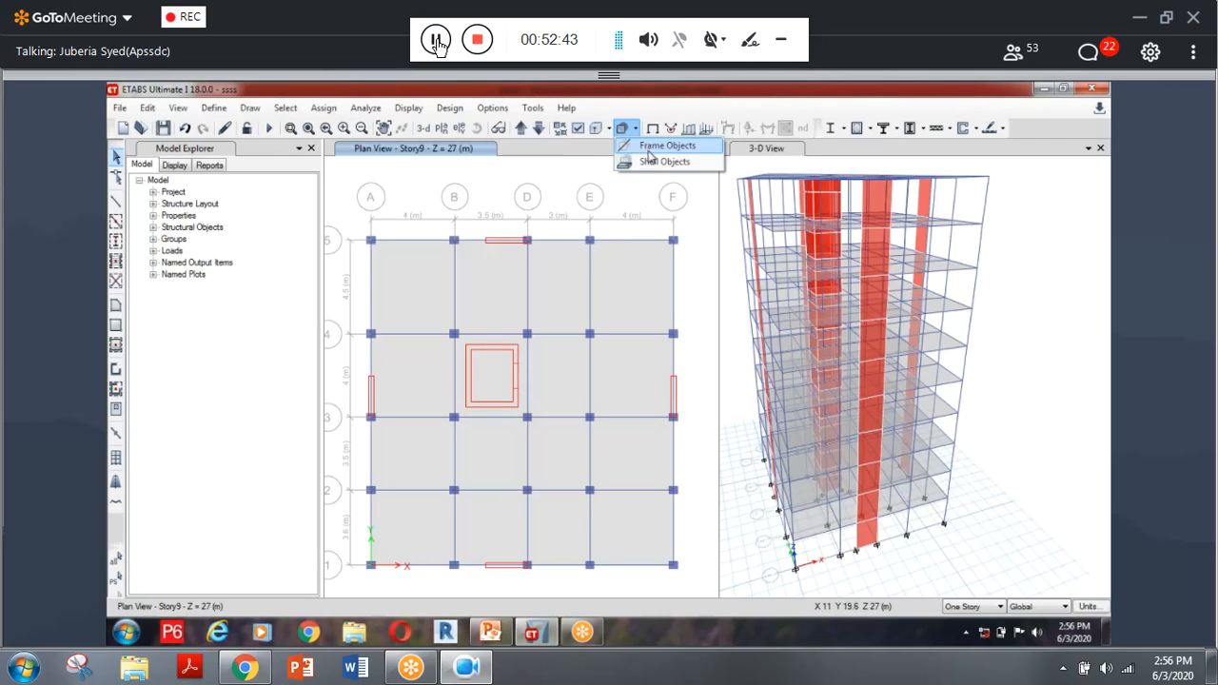
pyautogui.click(649, 148)
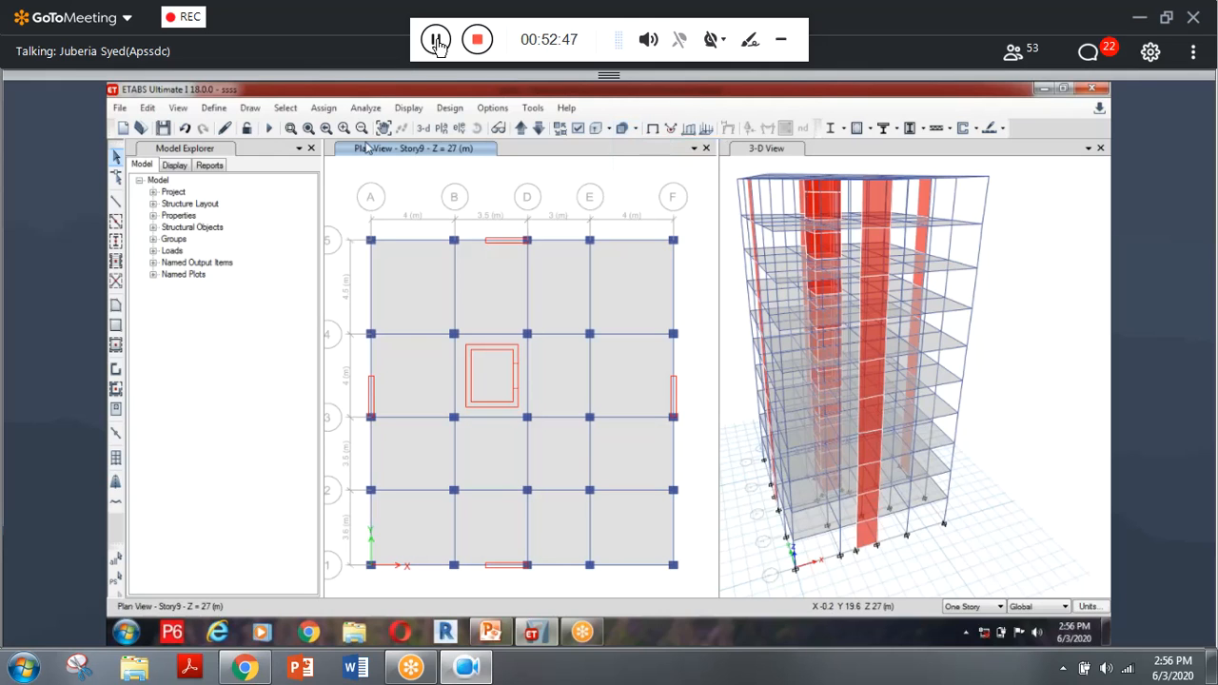
pyautogui.click(423, 128)
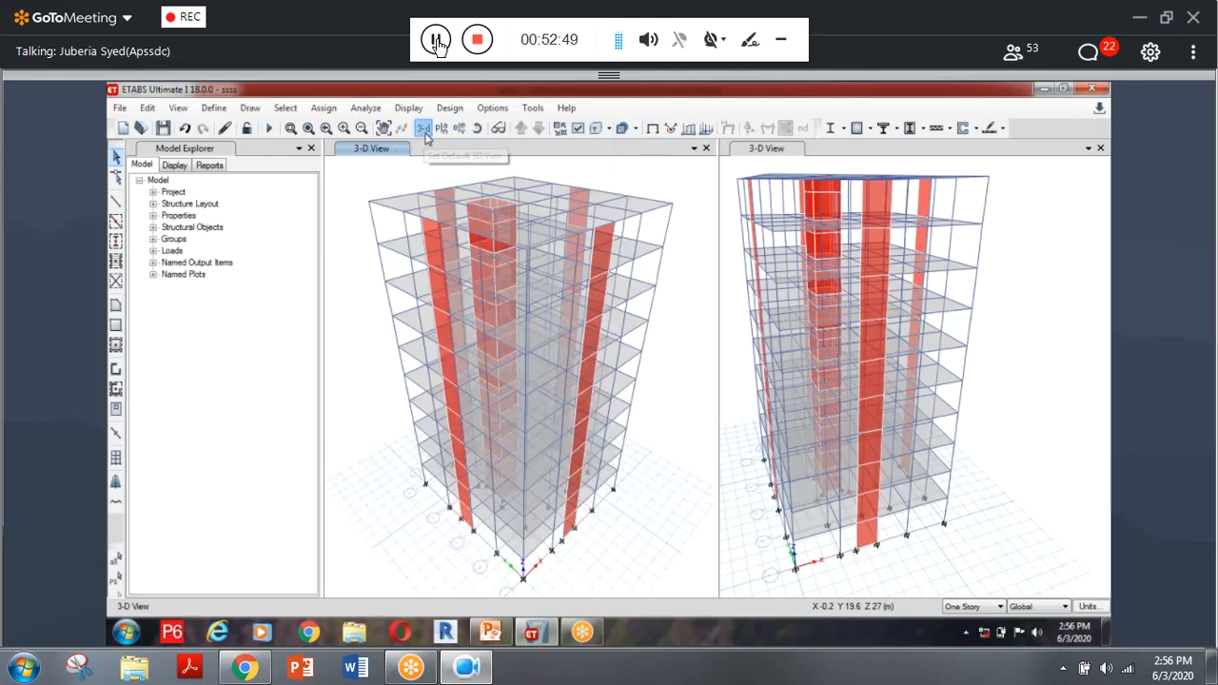
pyautogui.click(635, 129)
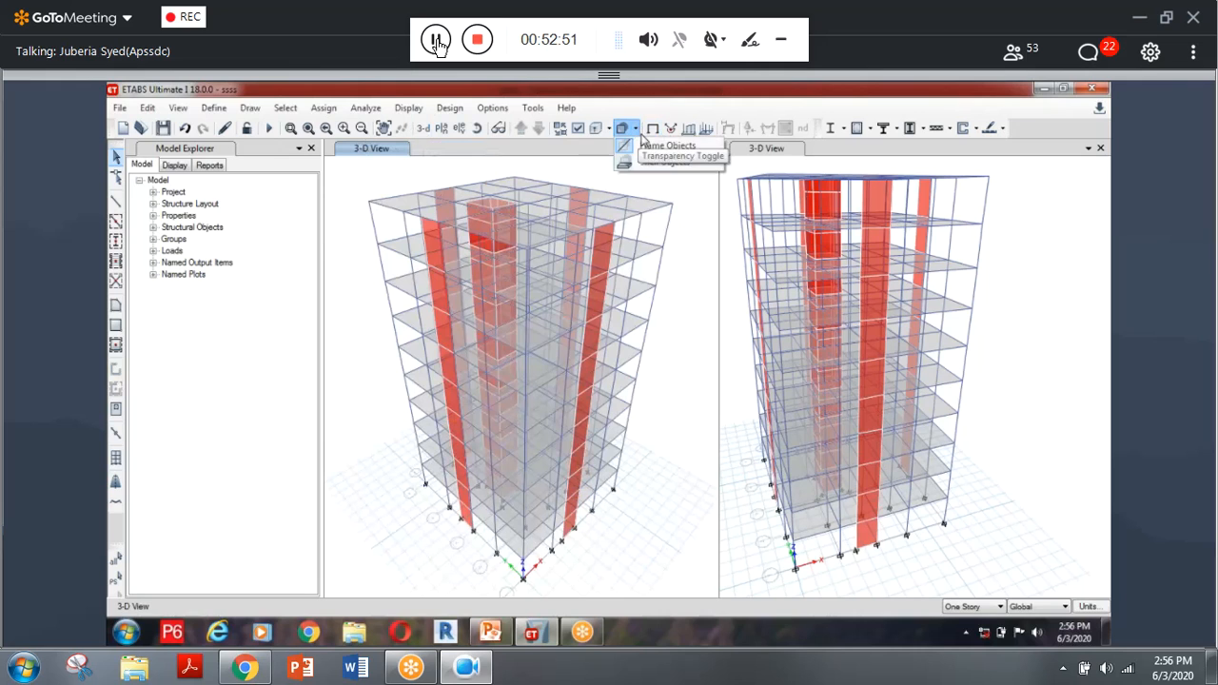
pyautogui.click(645, 148)
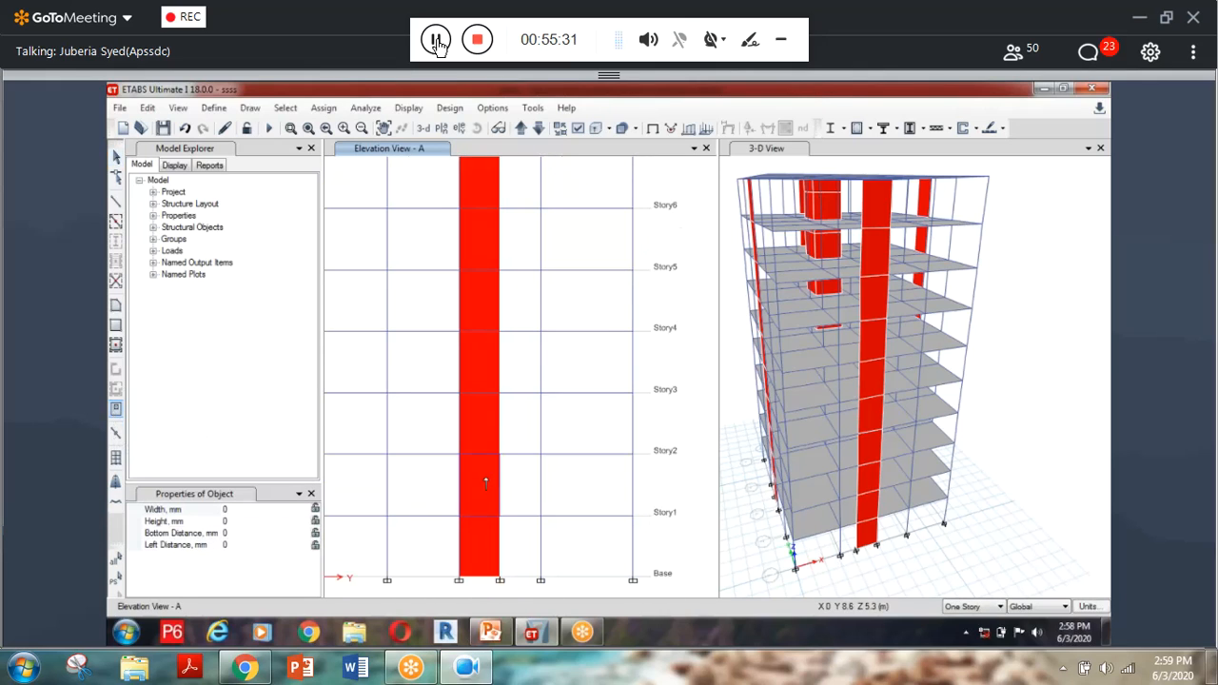
# Step: Draw a wall opening about 775 mm wide and 1275 mm high in the Story3 shear wall panel on elevation A
pyautogui.scroll(1, 481, 420)
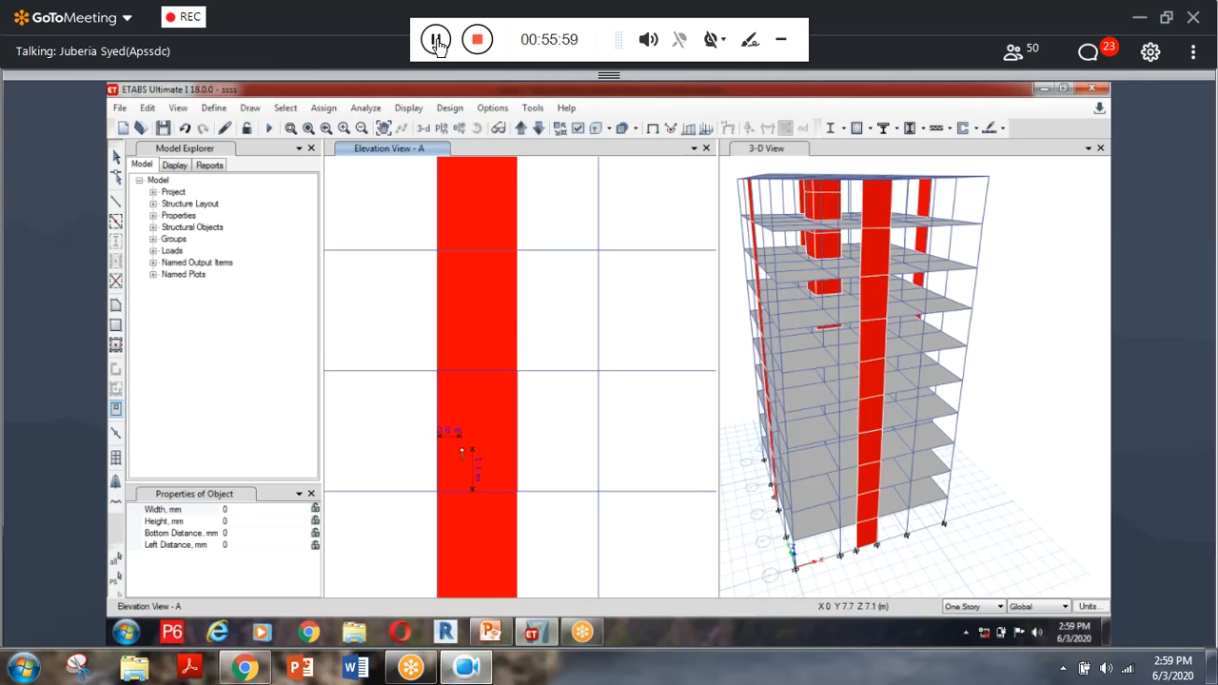
pyautogui.moveTo(460, 448); pyautogui.dragTo(496, 394)
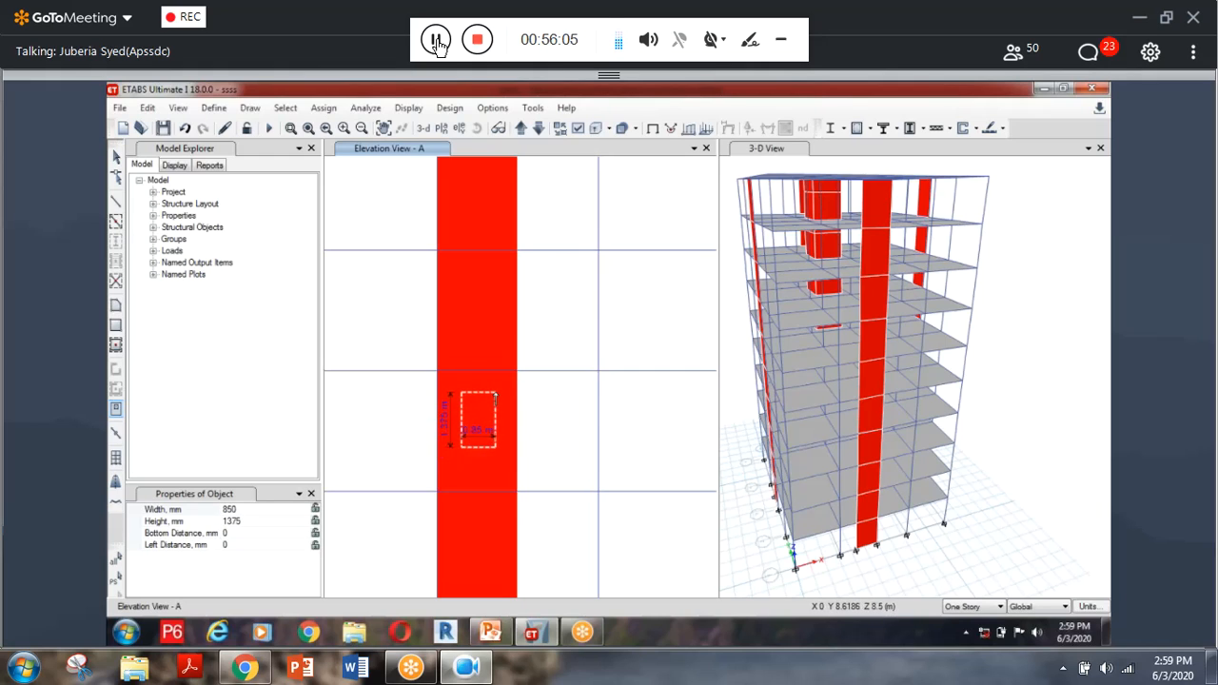
pyautogui.moveTo(496, 392)
pyautogui.mouseDown()
pyautogui.moveTo(483, 415)
pyautogui.moveTo(492, 398)
pyautogui.mouseUp()
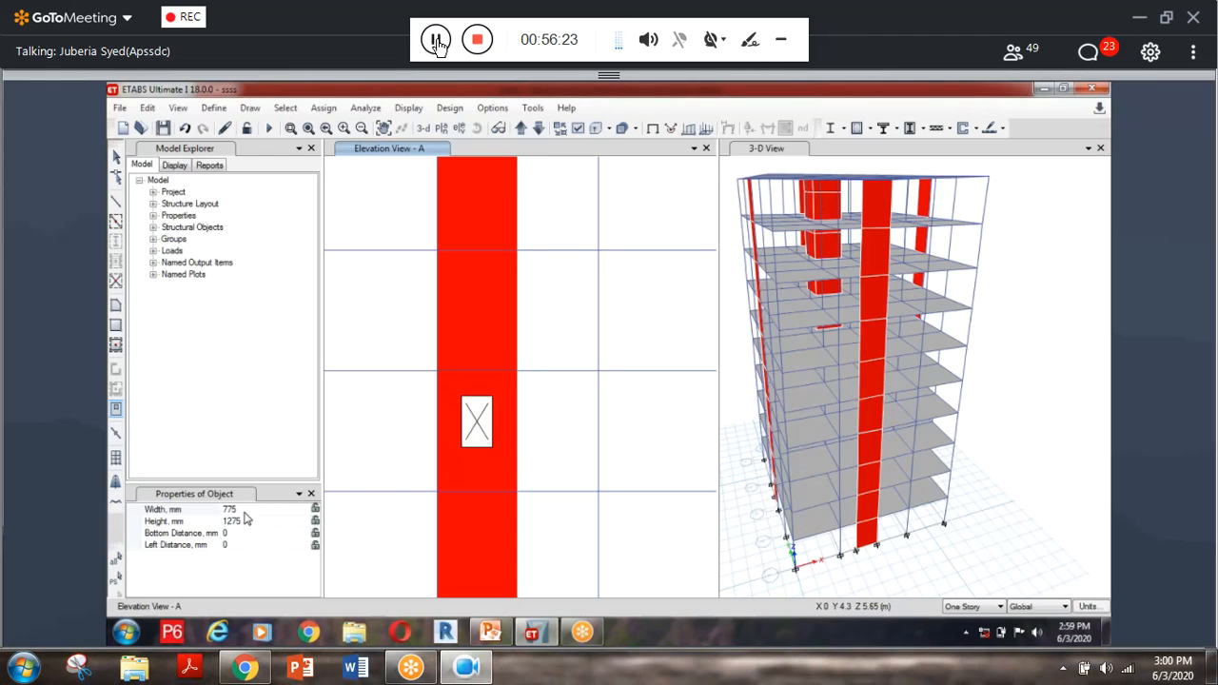
# Step: Set the wall opening tool's width to 800 mm and height to 1000 mm, and lock both values
pyautogui.moveTo(246, 511); pyautogui.dragTo(216, 515)
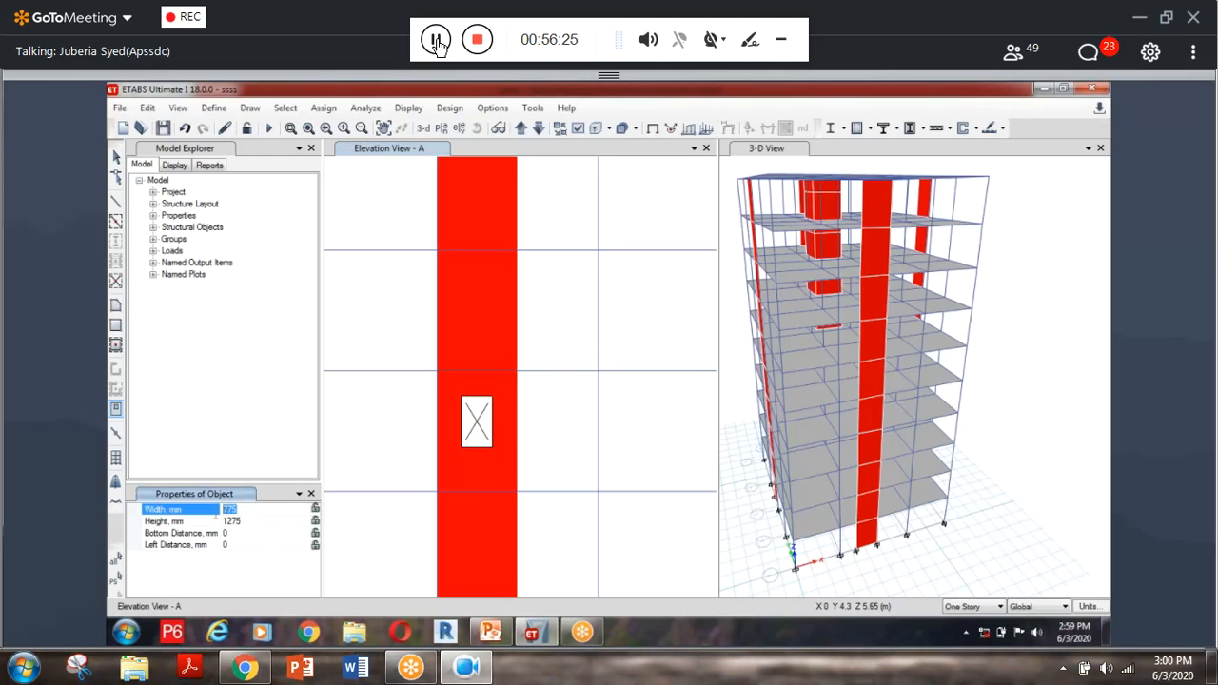
pyautogui.write('800')
pyautogui.click(257, 522)
pyautogui.moveTo(240, 518); pyautogui.dragTo(219, 518)
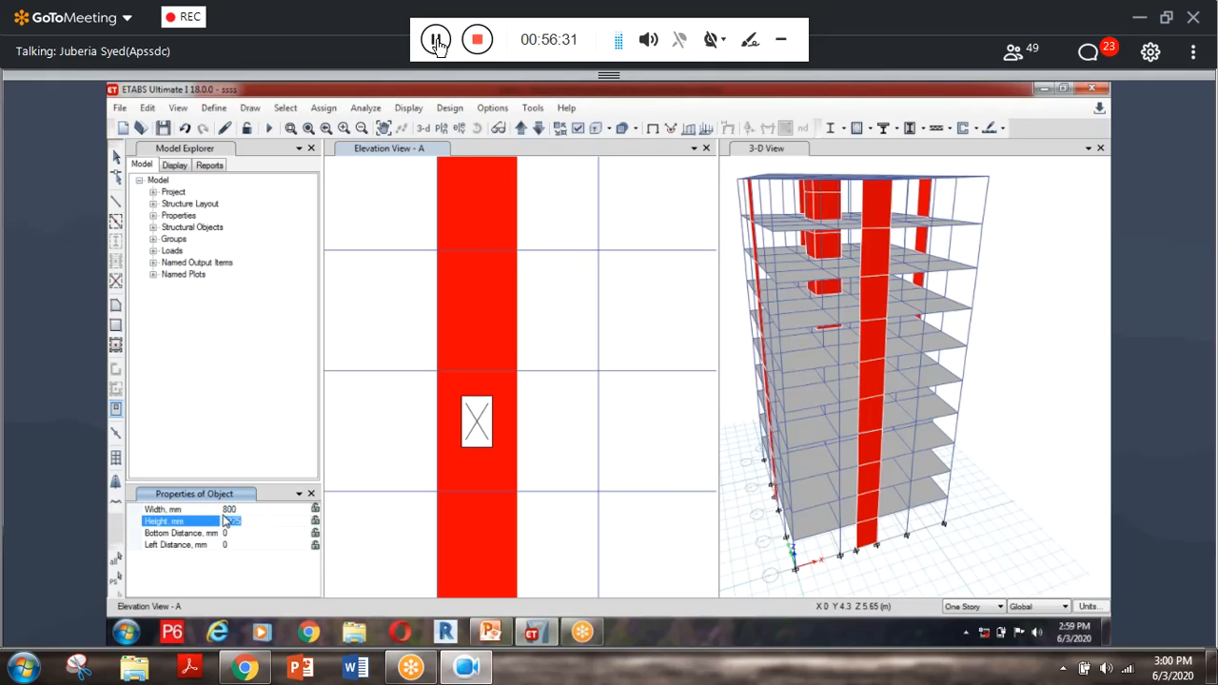
pyautogui.write('1000')
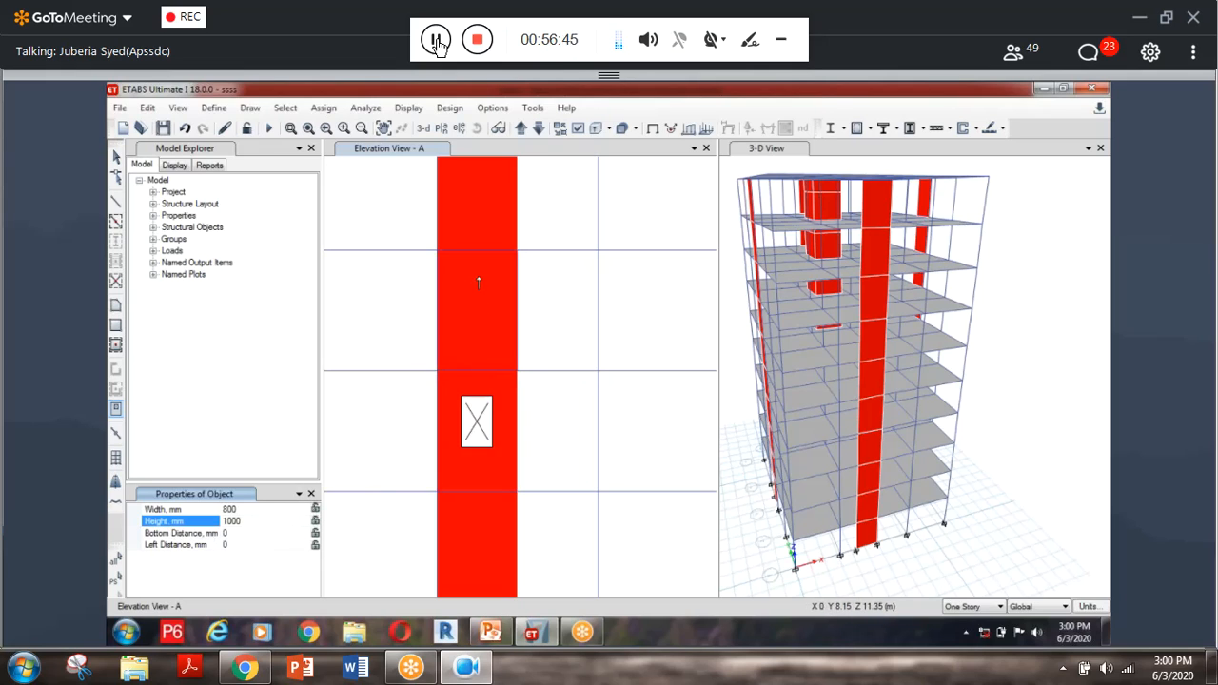
pyautogui.click(315, 511)
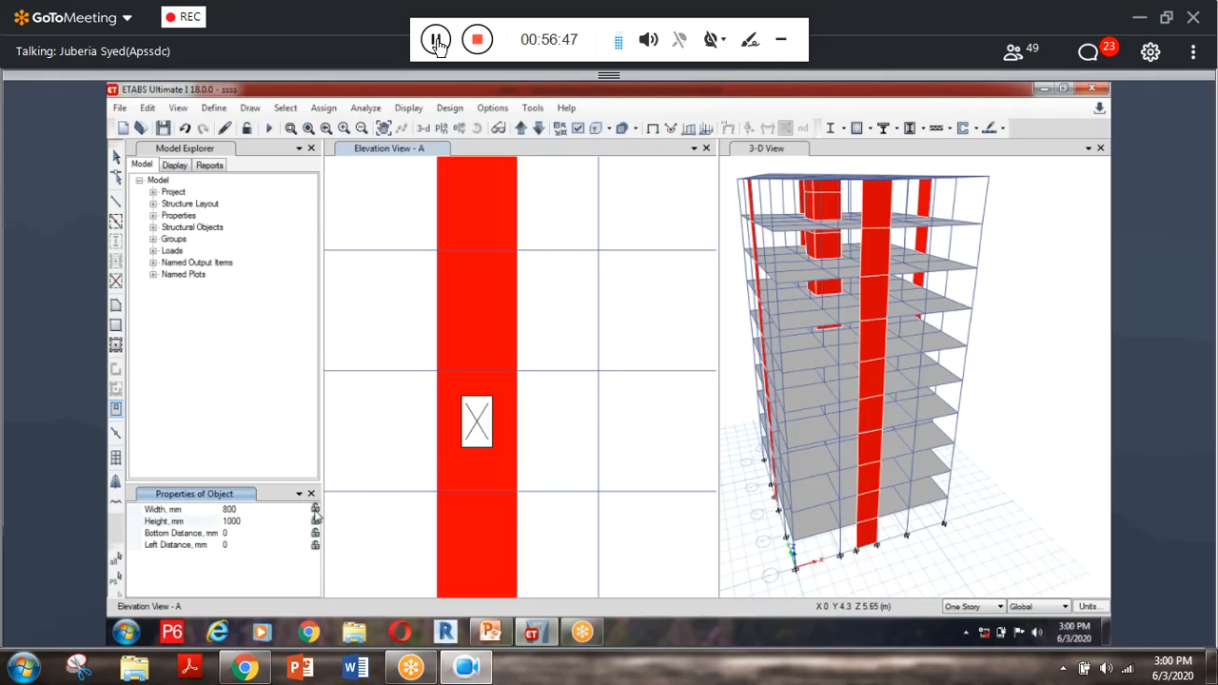
pyautogui.click(316, 521)
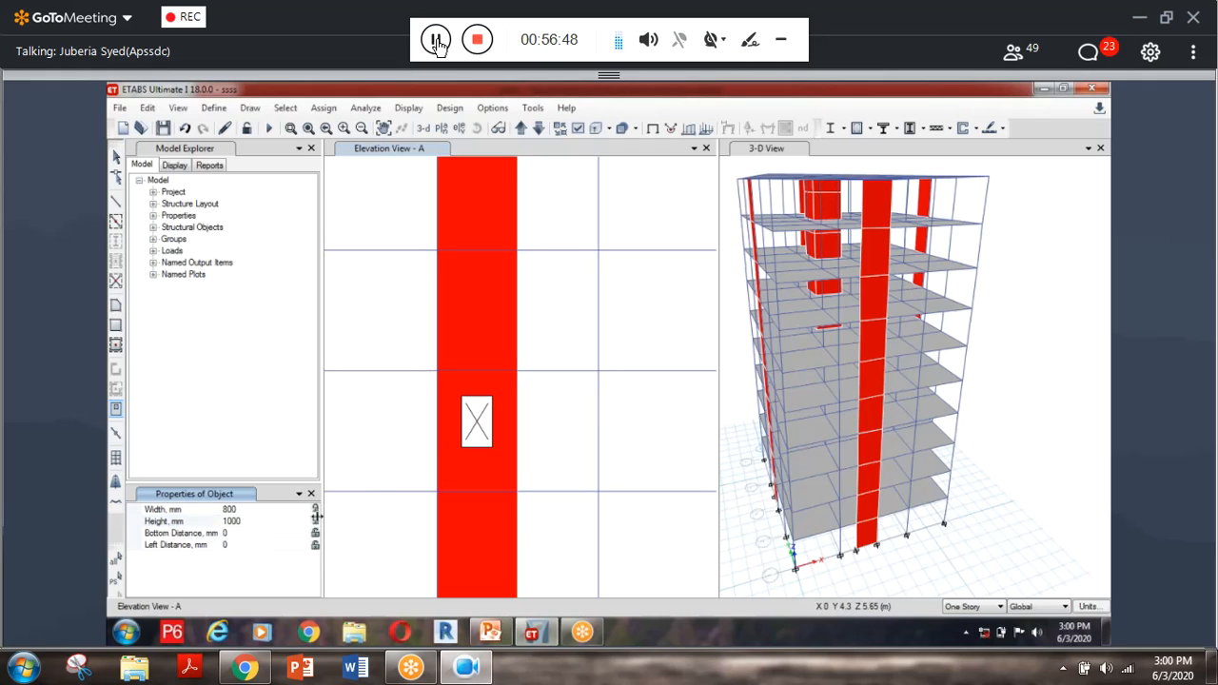
# Step: Place an 800 mm wide, 1000 mm high opening in the Story4 shear wall panel on elevation A
pyautogui.click(461, 332)
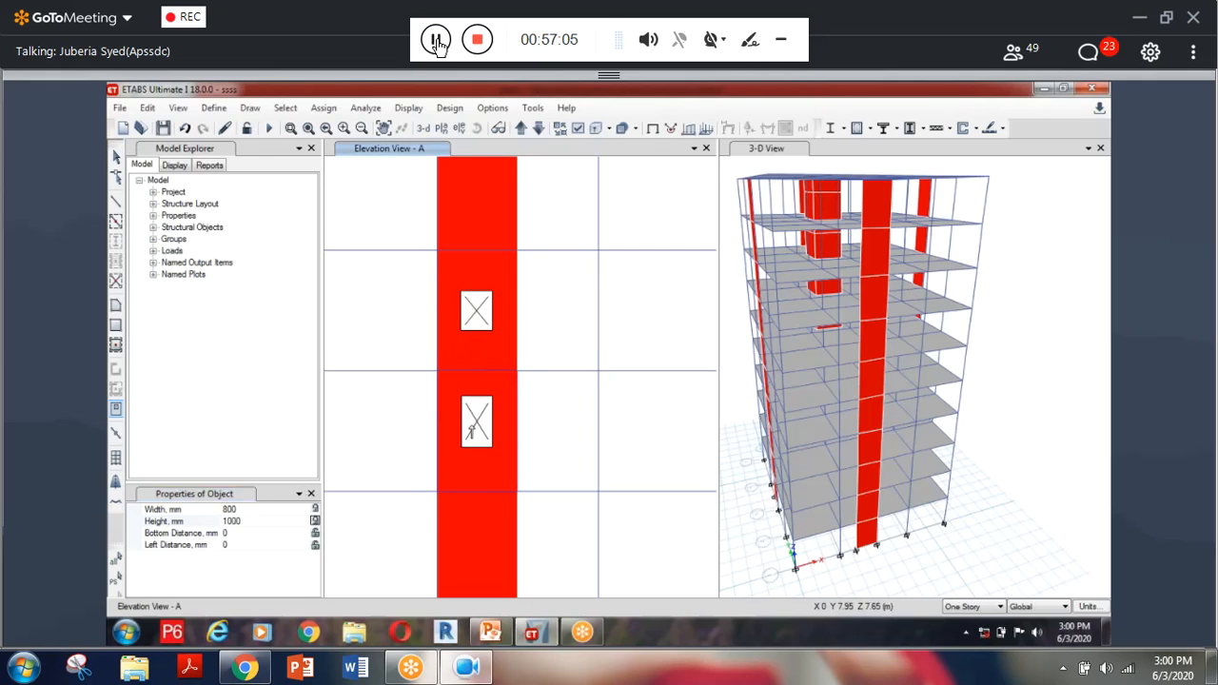
pyautogui.press('Escape')
# Step: Bring up the reshape handles of the wall opening in the Story3 panel on elevation A
pyautogui.click(476, 422)
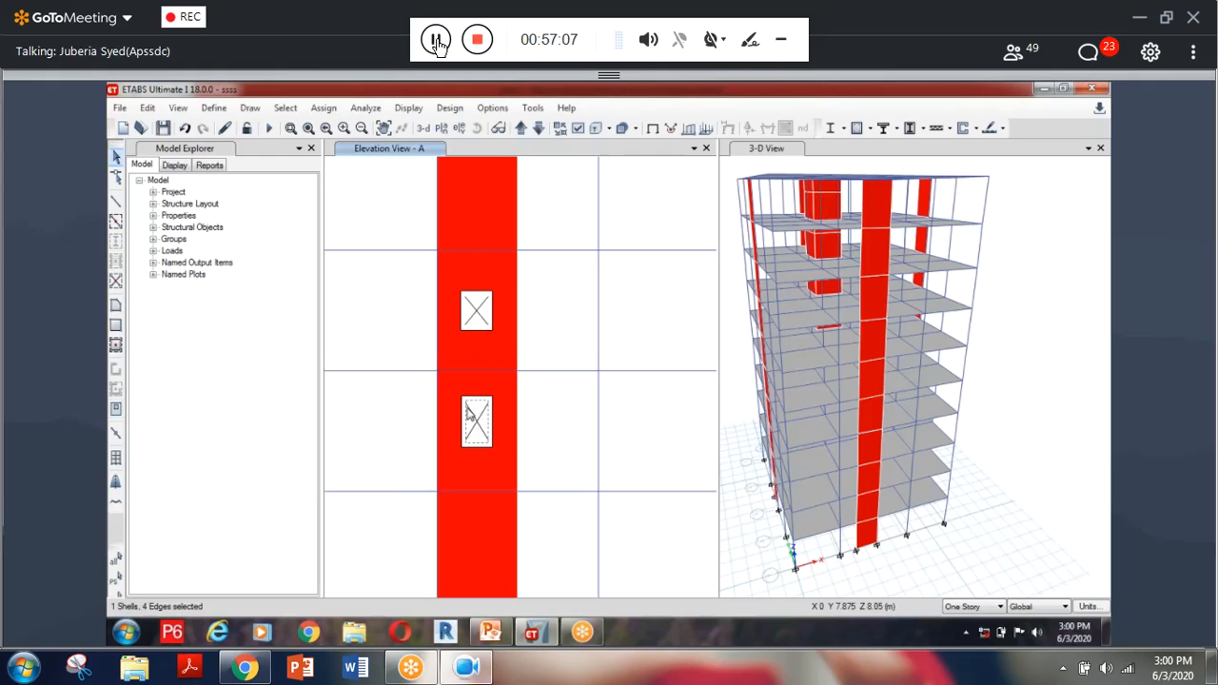
pyautogui.click(471, 416)
pyautogui.click(471, 419)
pyautogui.click(116, 177)
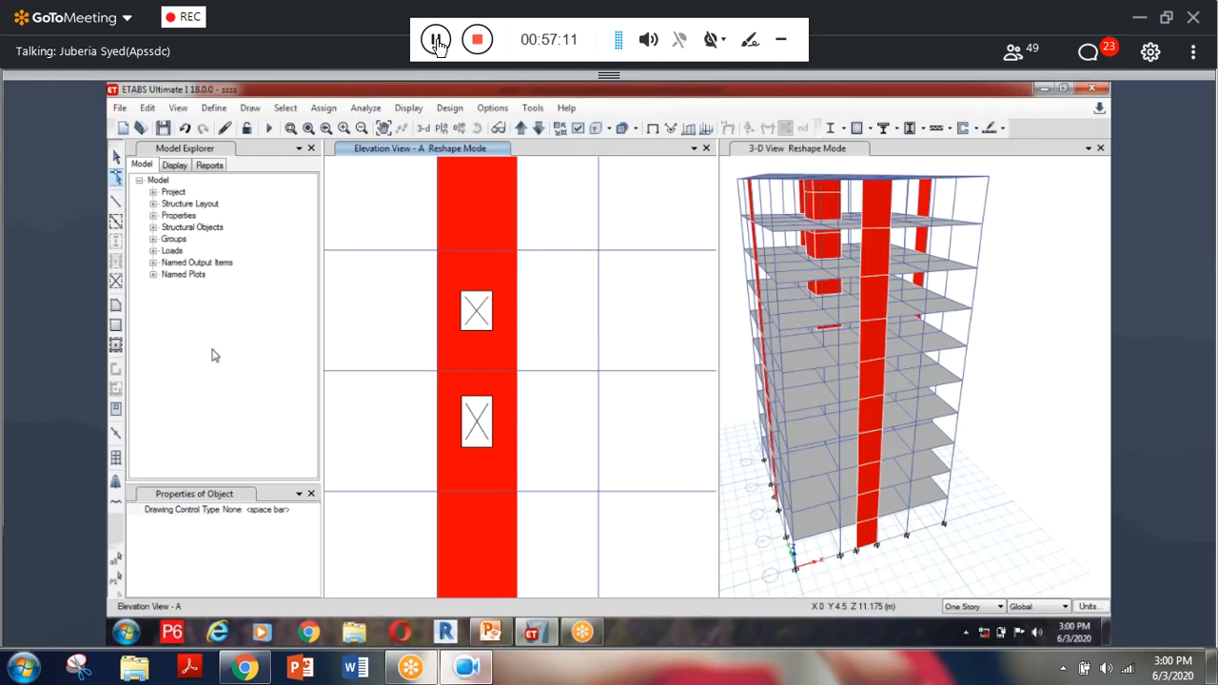
pyautogui.click(273, 510)
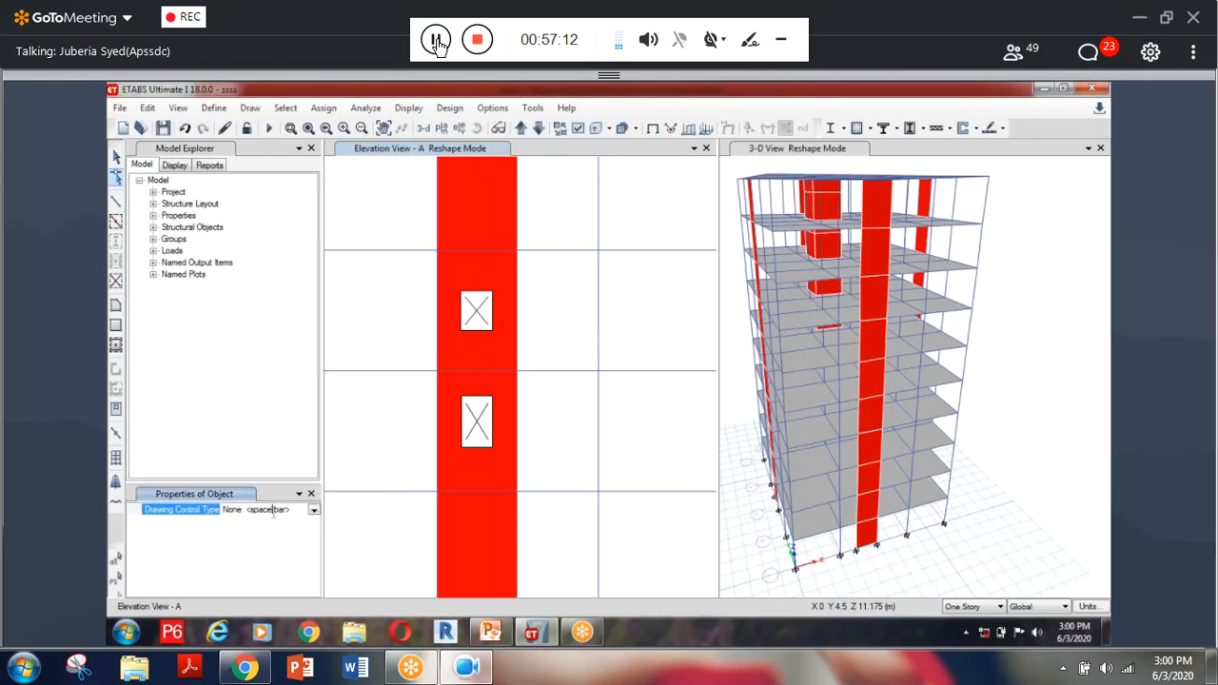
pyautogui.click(471, 431)
pyautogui.click(294, 512)
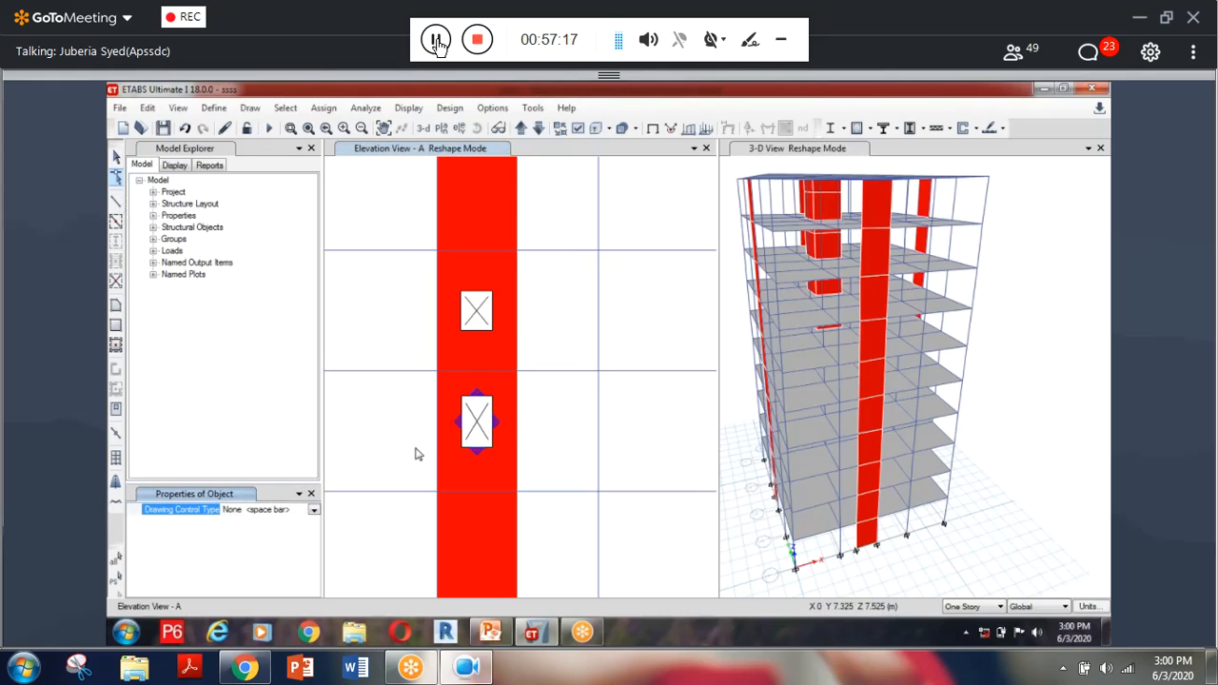
pyautogui.click(476, 418)
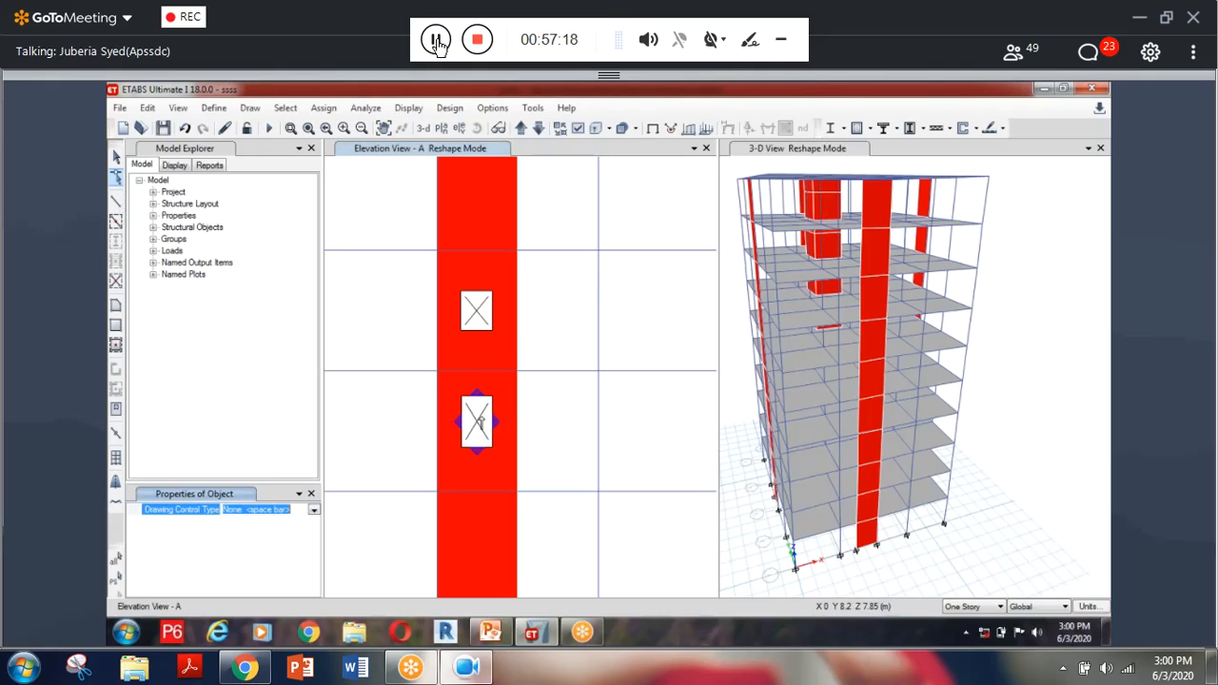
pyautogui.click(351, 422)
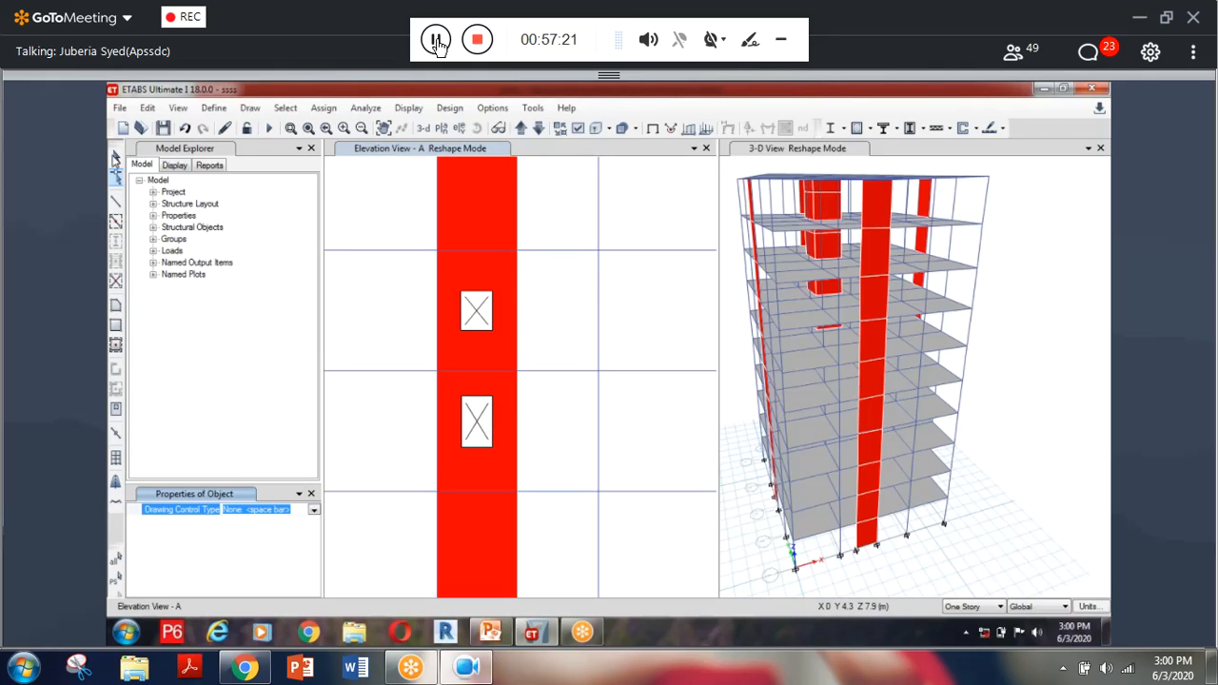
# Step: Delete the wall opening in the Story3 shear wall panel on elevation A
pyautogui.click(116, 158)
pyautogui.click(473, 411)
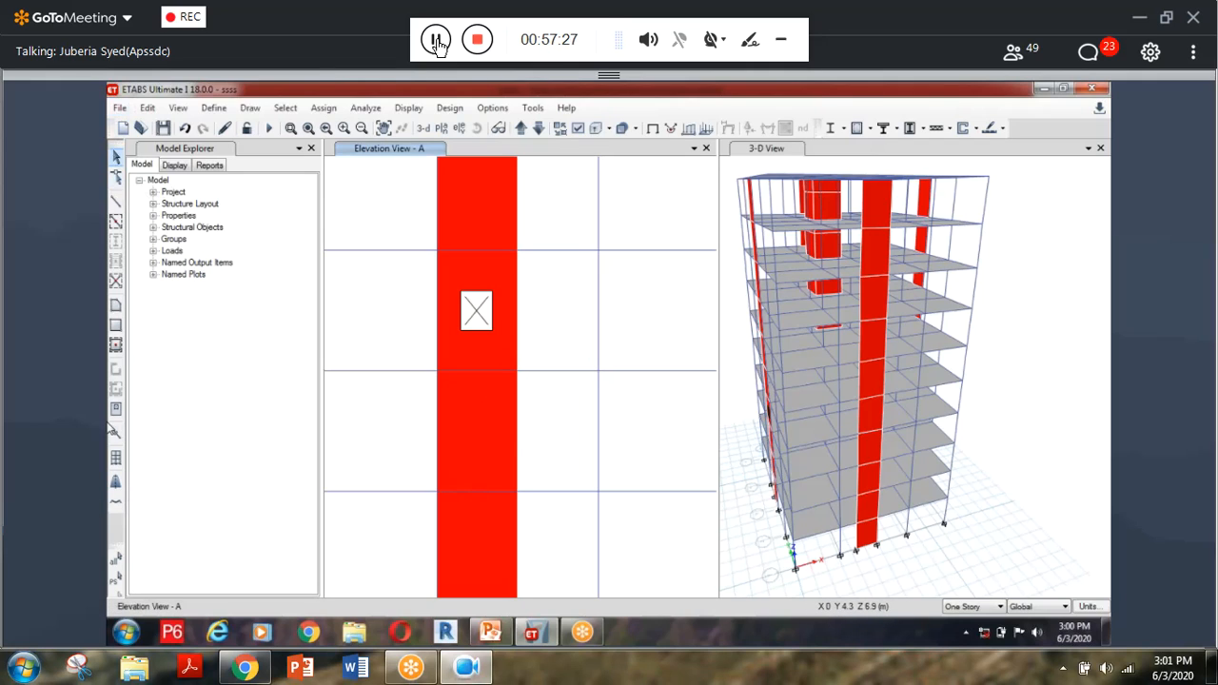
# Step: Select all objects in the model, recall the previous selection and clear it
pyautogui.click(115, 562)
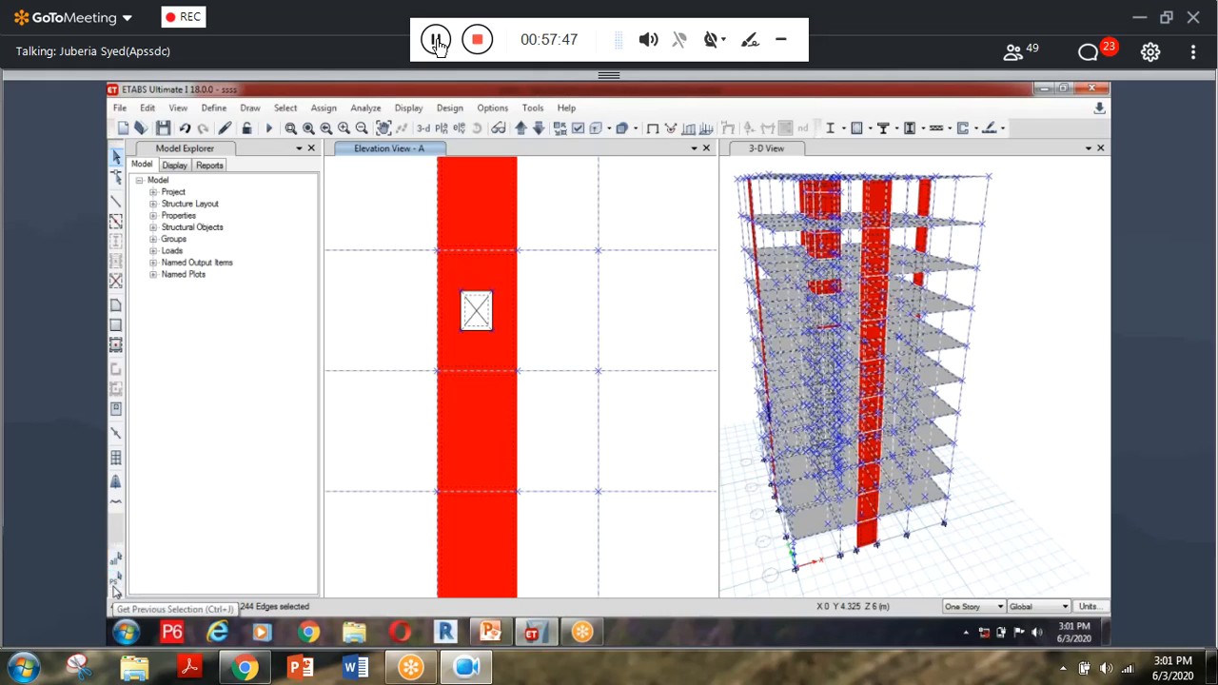
pyautogui.moveTo(405, 462); pyautogui.dragTo(452, 432, button='middle')
pyautogui.scroll(-2, 452, 432)
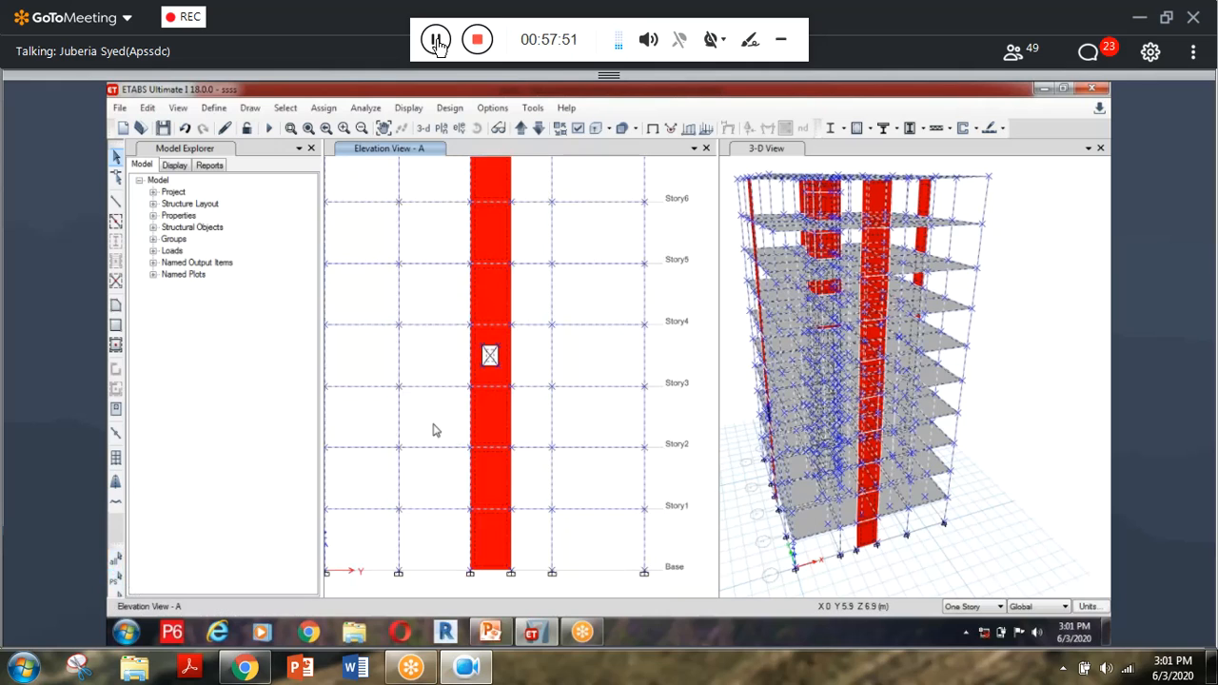
pyautogui.click(115, 583)
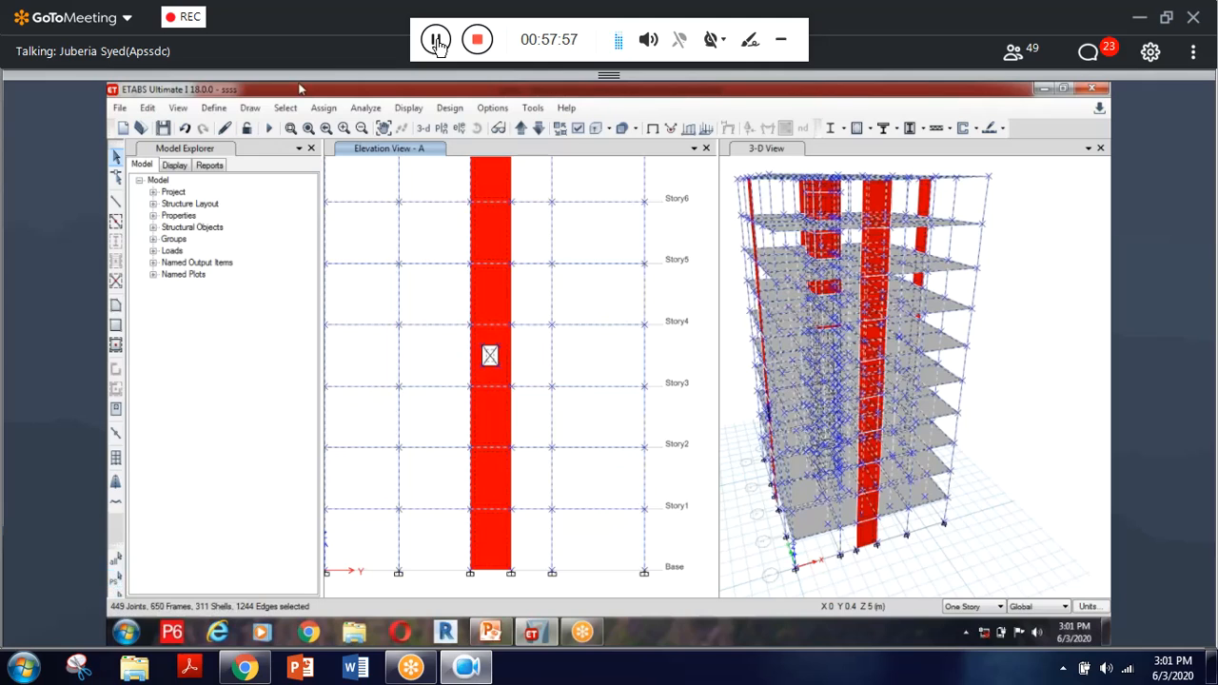
pyautogui.click(286, 107)
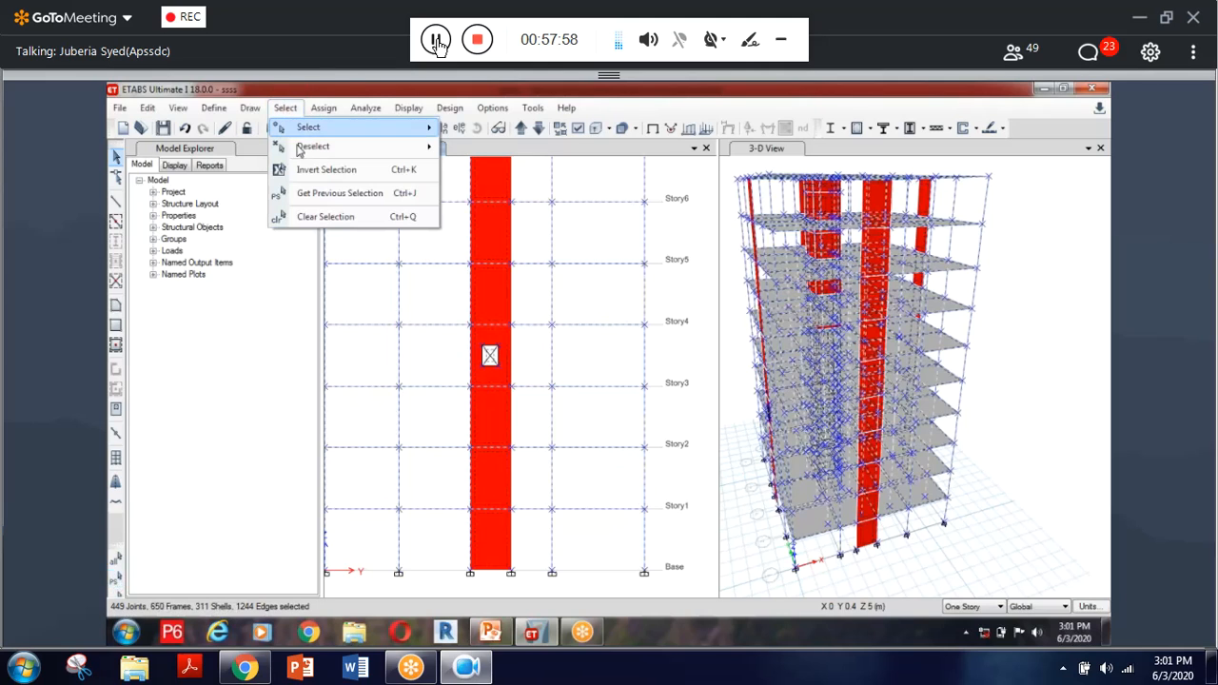
pyautogui.click(378, 197)
pyautogui.click(284, 110)
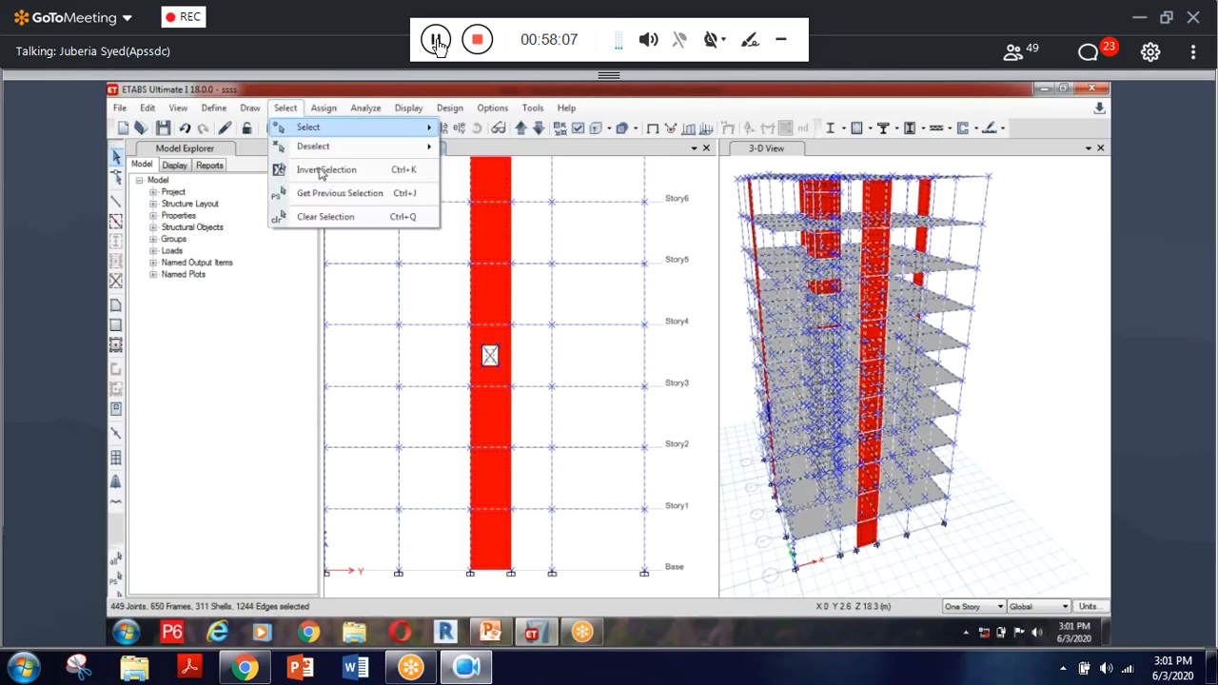
pyautogui.click(340, 195)
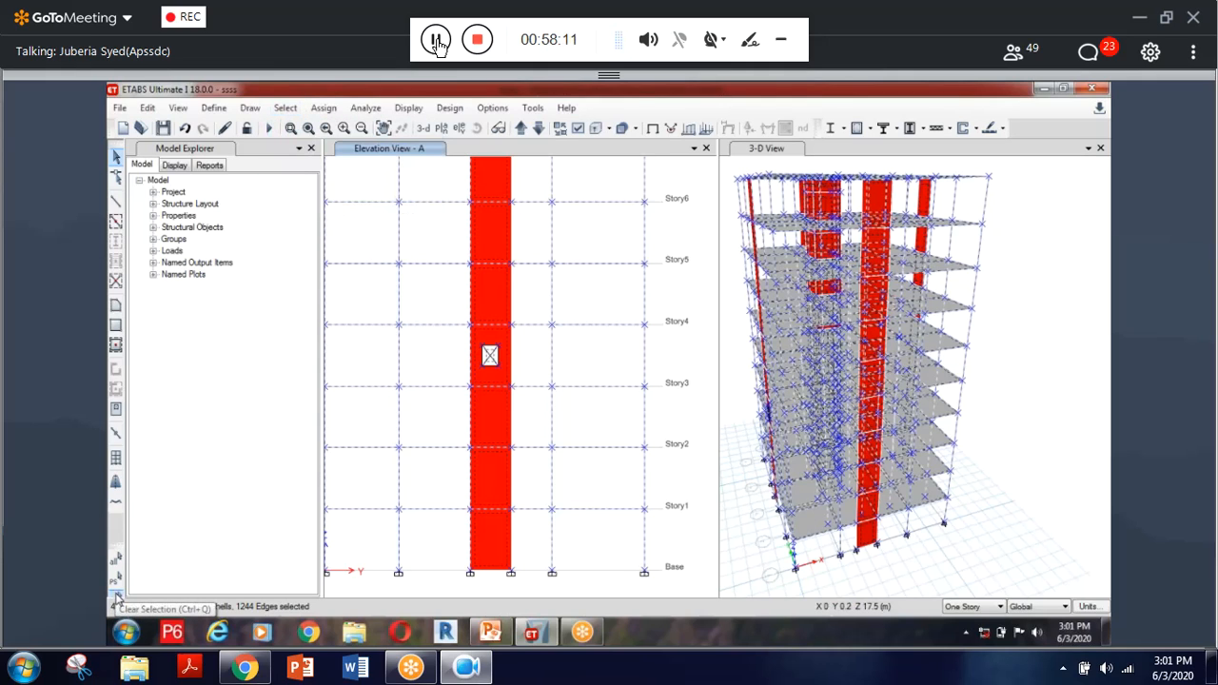
pyautogui.click(116, 596)
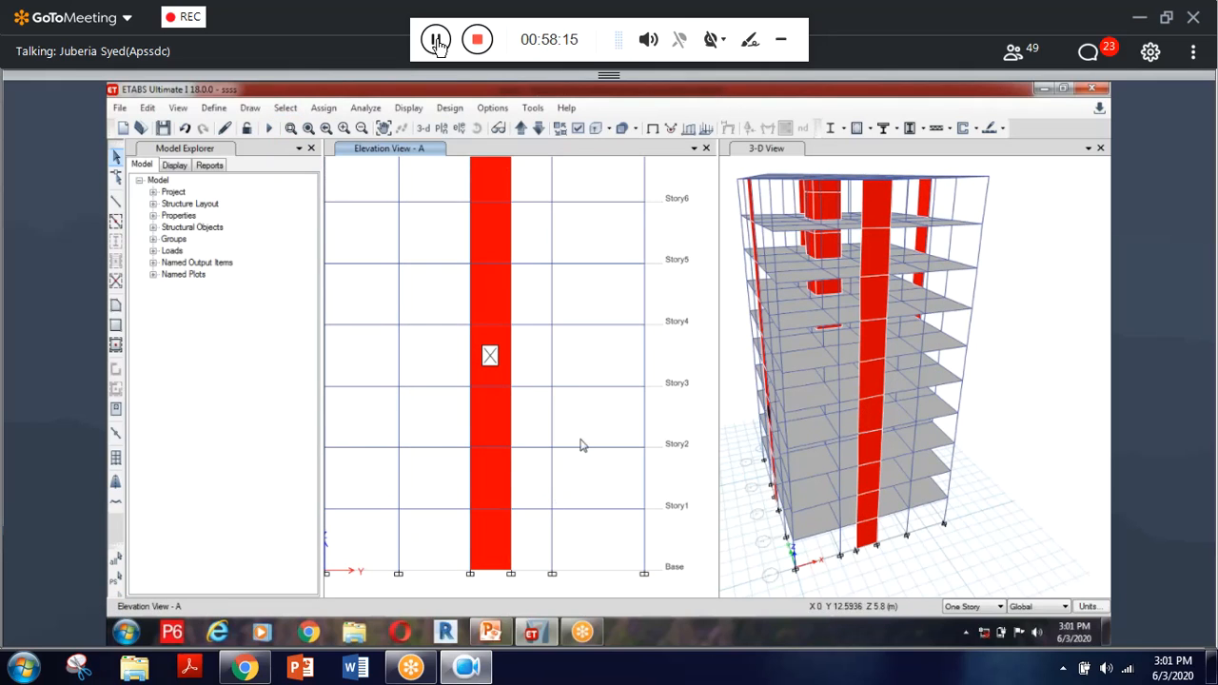
# Step: Select the joint and the frames meeting at Story3 beside the shear wall on elevation A, and clear that selection
pyautogui.moveTo(587, 425); pyautogui.dragTo(475, 367)
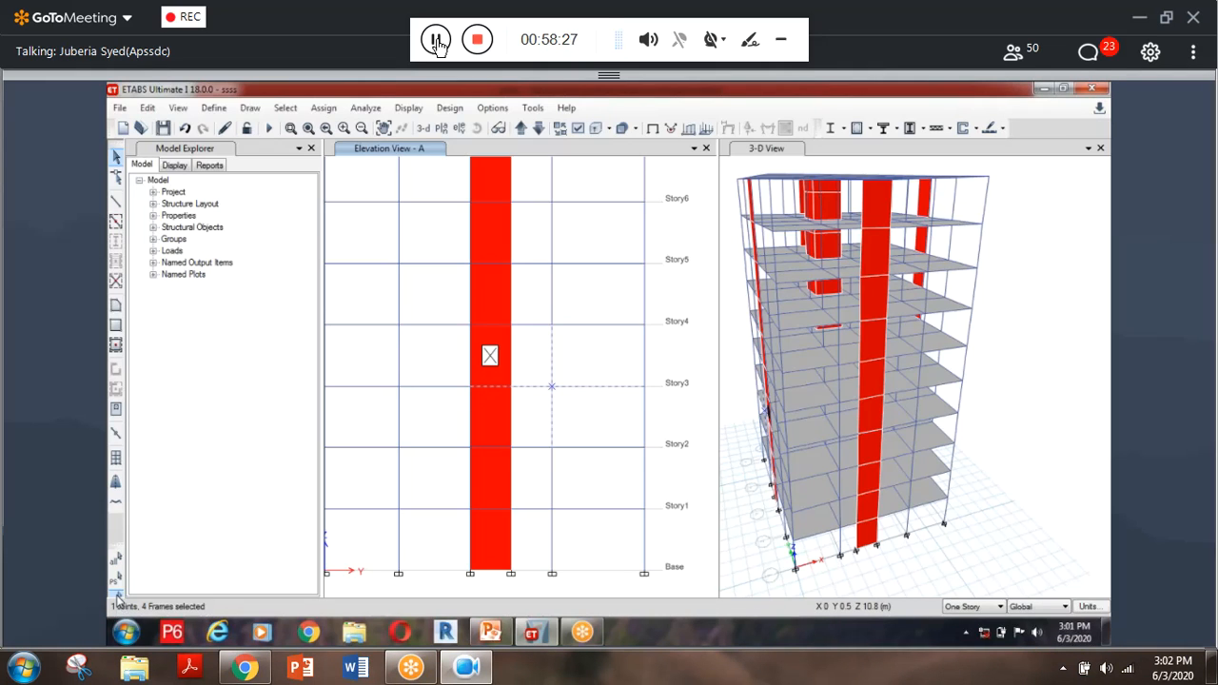
pyautogui.click(117, 595)
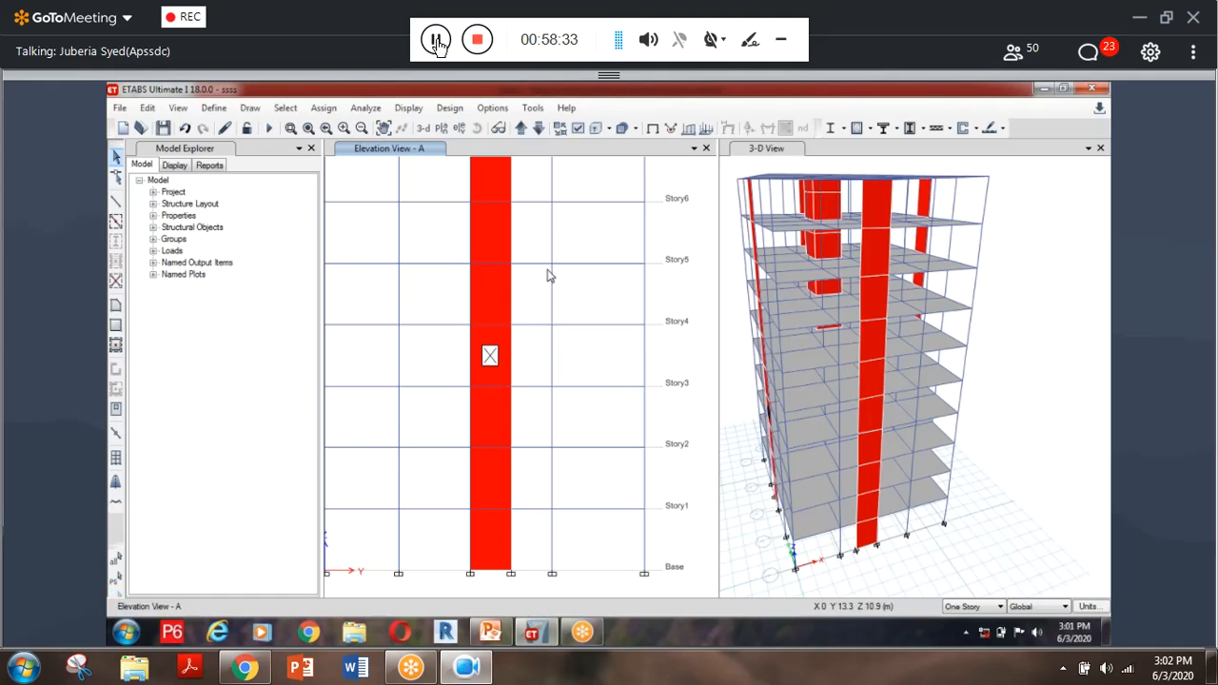
pyautogui.scroll(-2, 506, 279)
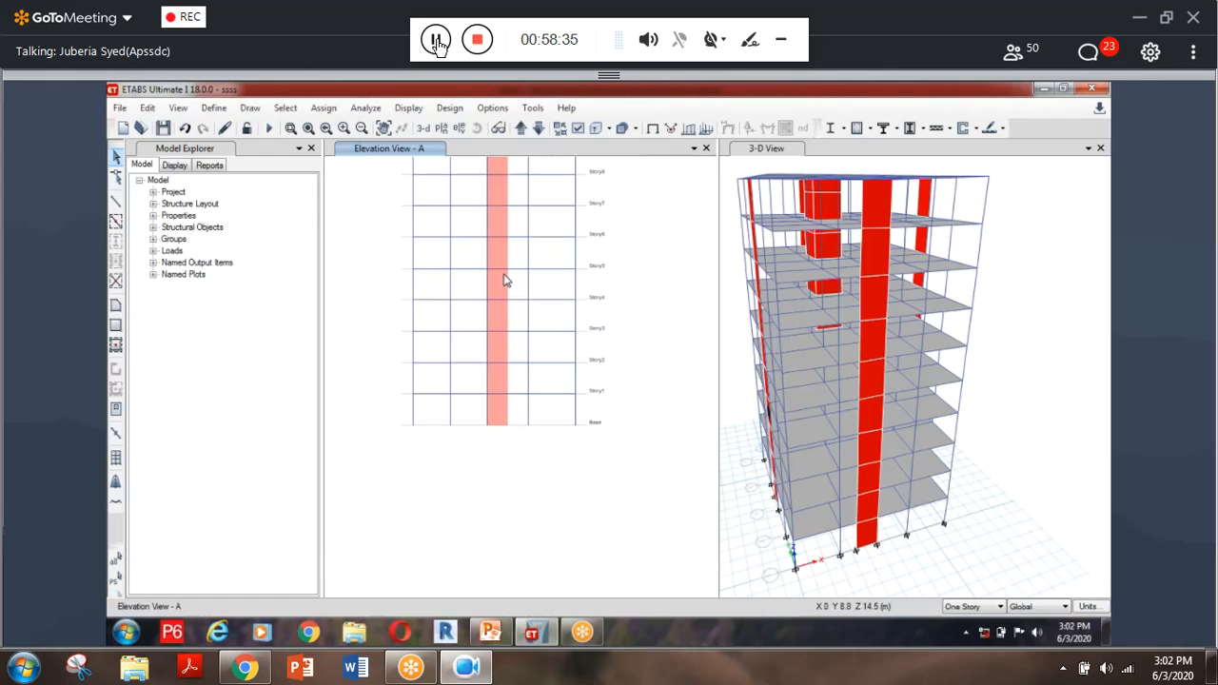
pyautogui.scroll(3, 571, 352)
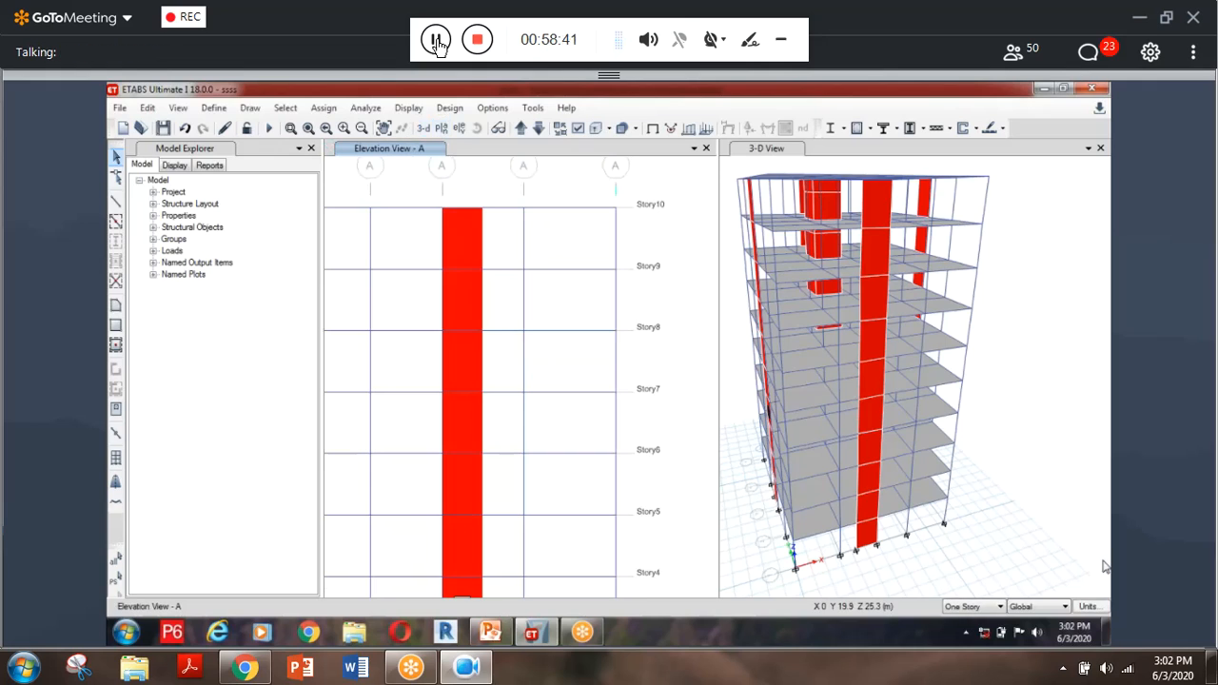
pyautogui.click(291, 129)
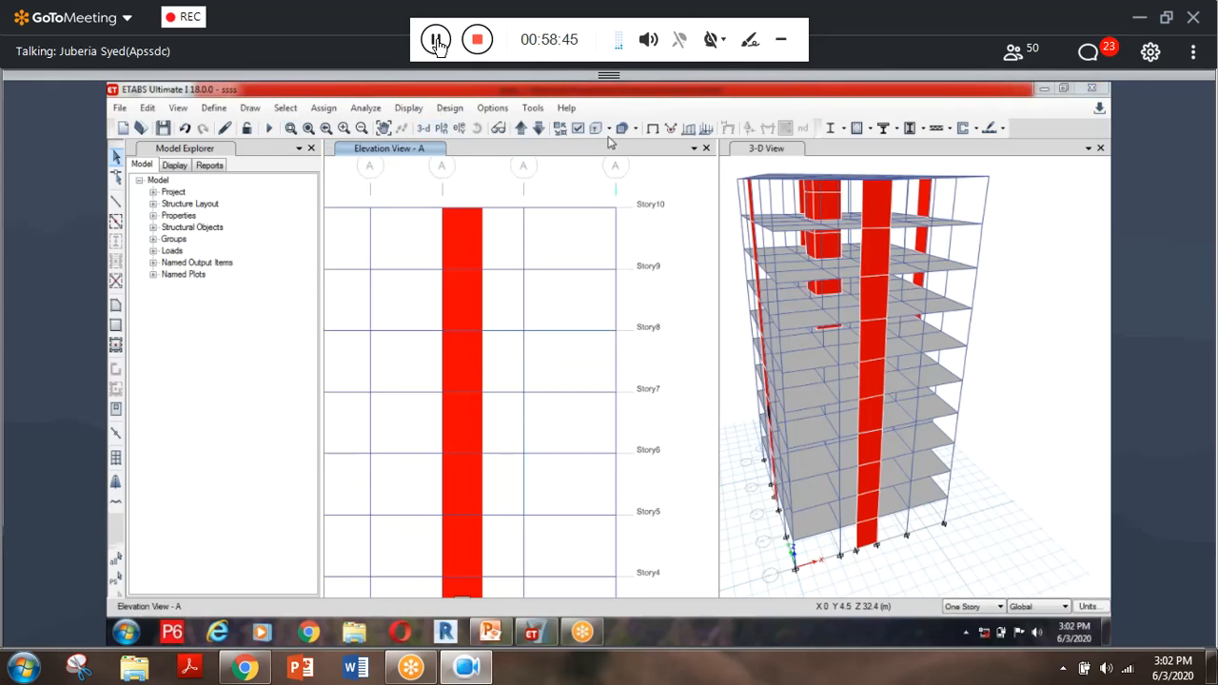
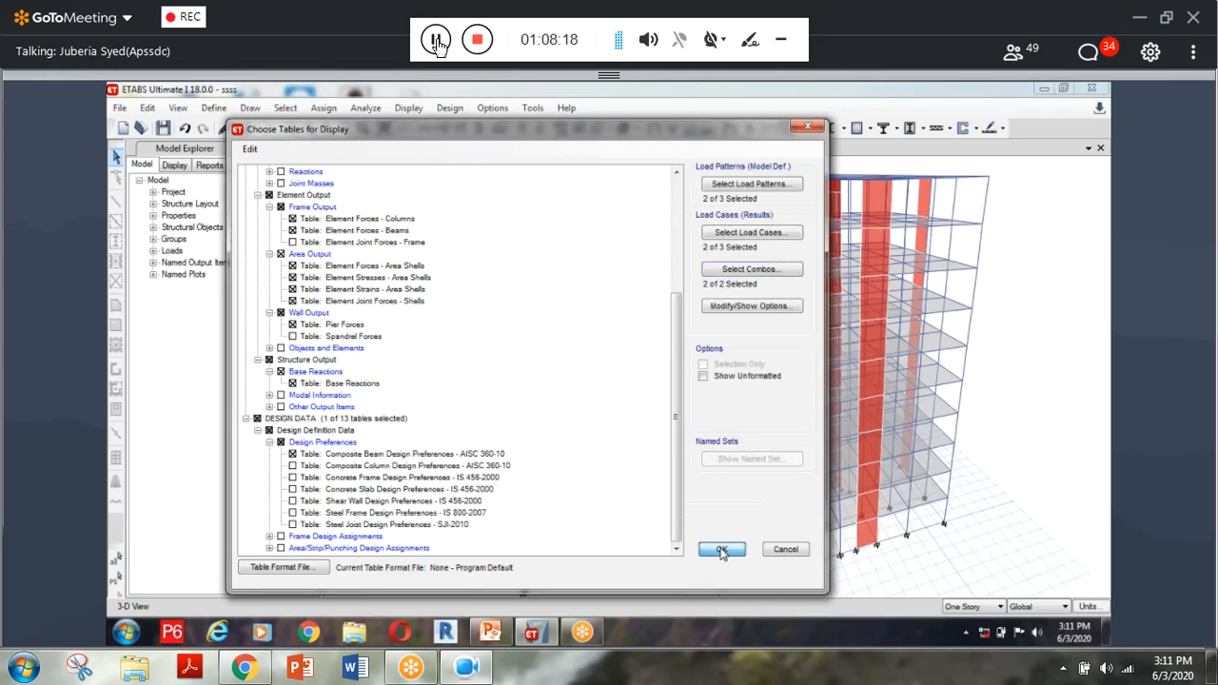
# Step: Display the chosen result tables and view Element Forces - Beams and Element Forces - Columns
pyautogui.click(721, 550)
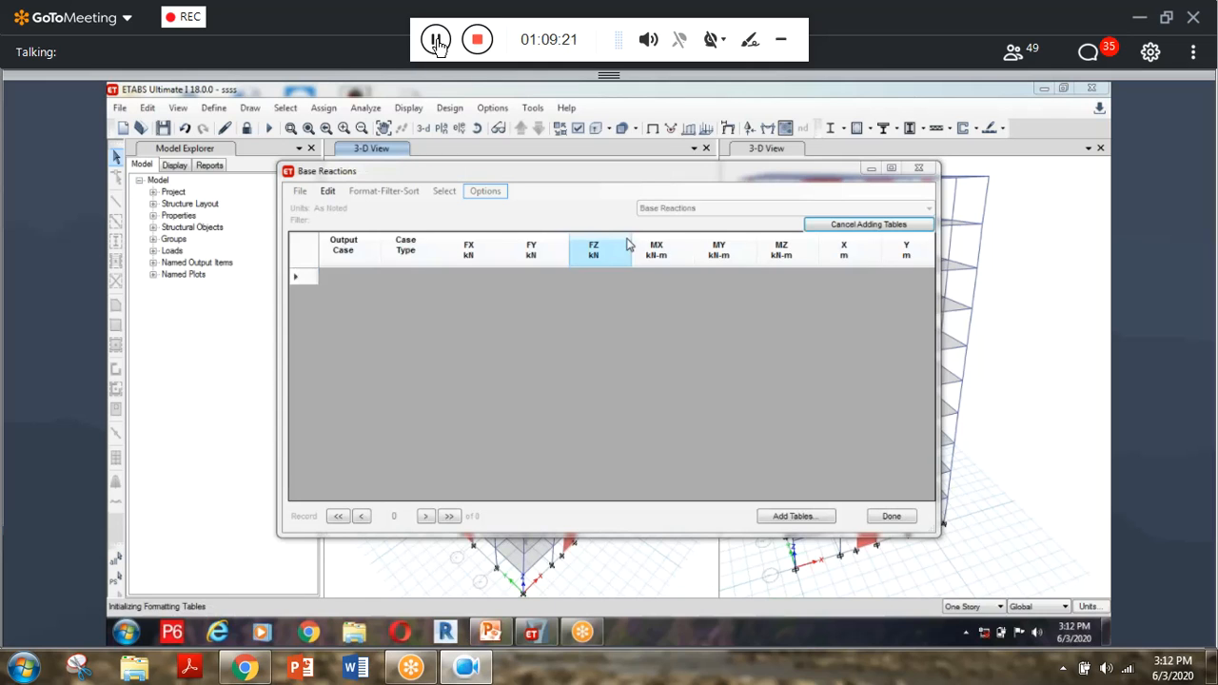
pyautogui.click(652, 209)
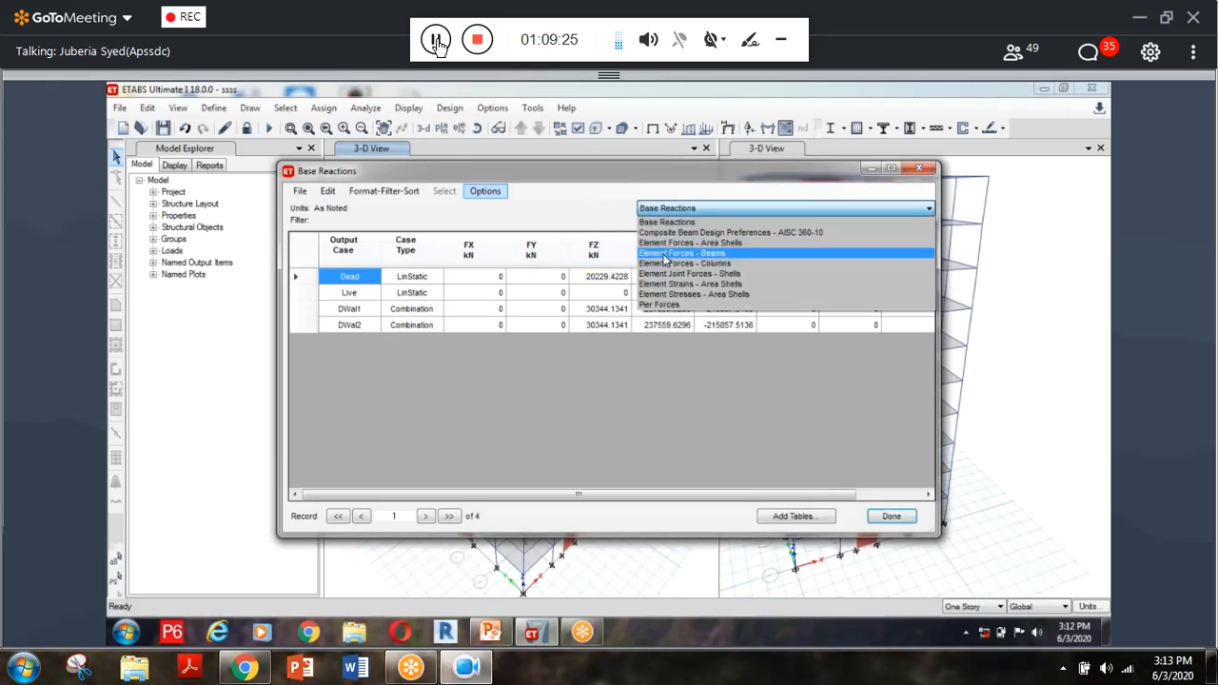
pyautogui.click(663, 253)
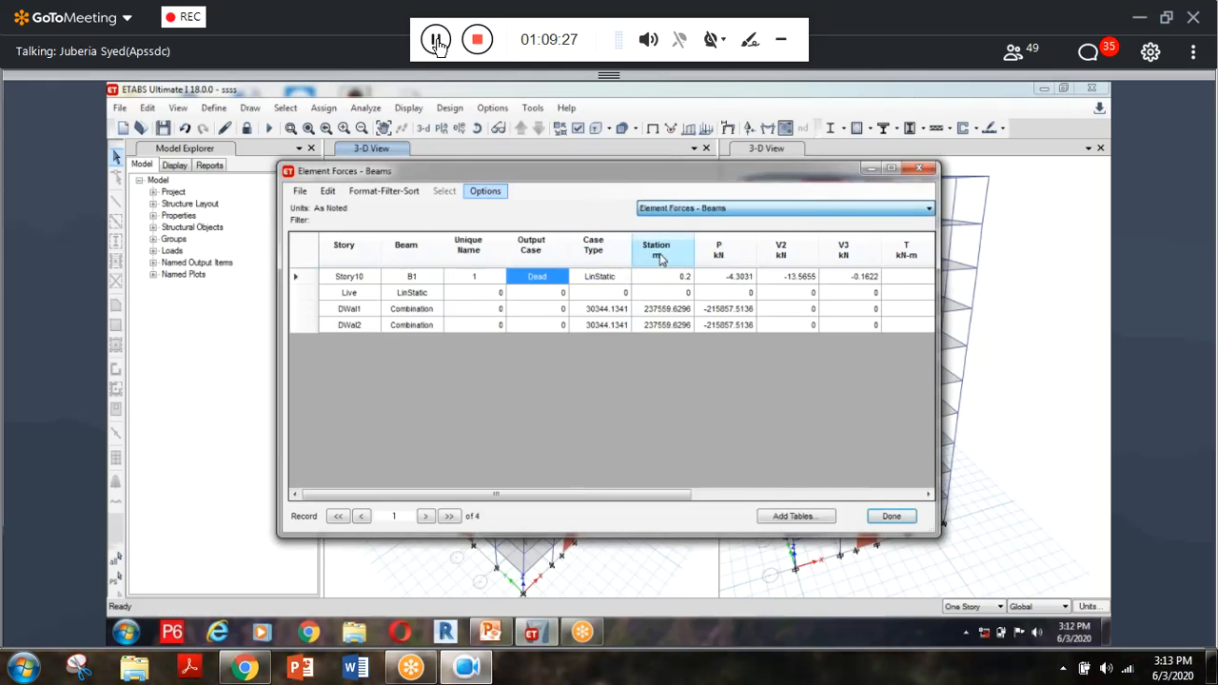
pyautogui.click(708, 211)
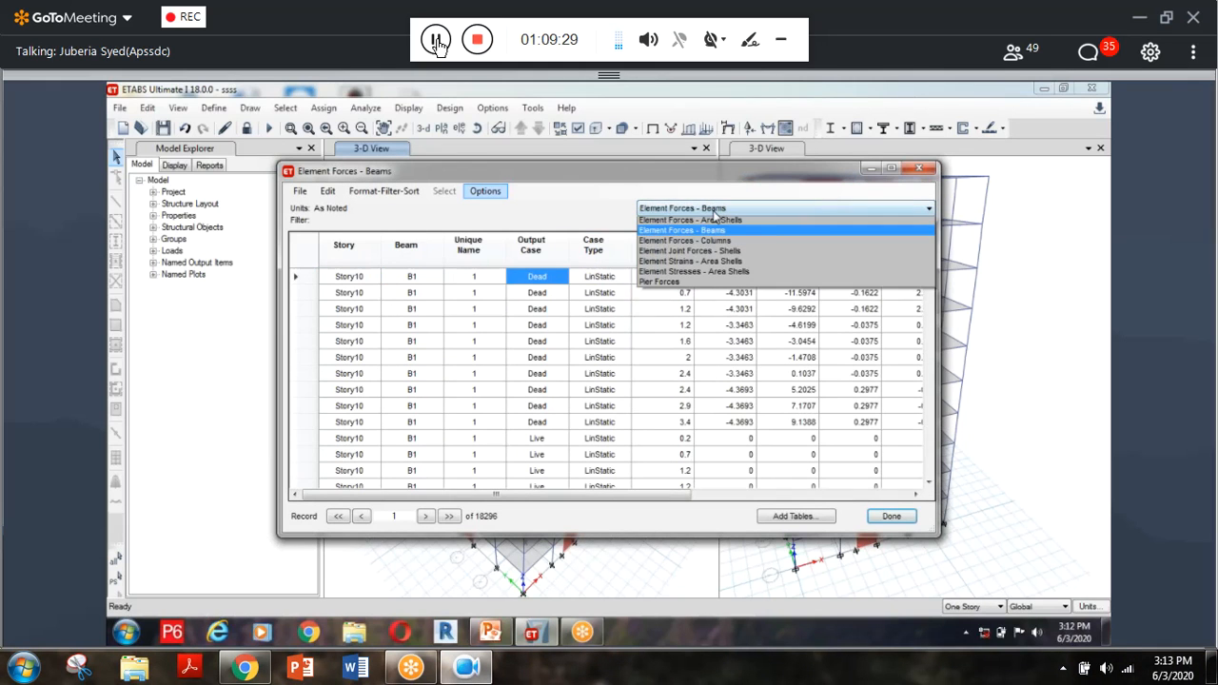
pyautogui.click(704, 263)
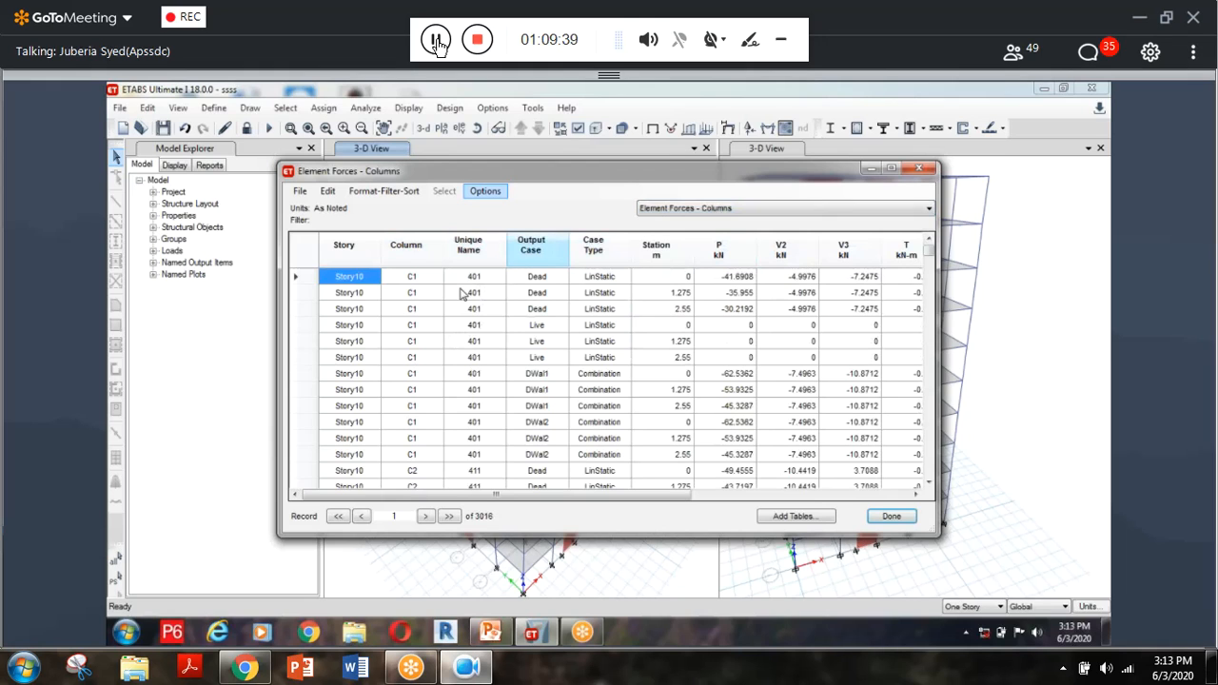
# Step: Export all tables to Excel and switch to the workbook to open the sheet following Element Forces - Beams
pyautogui.click(301, 192)
pyautogui.moveTo(521, 262)
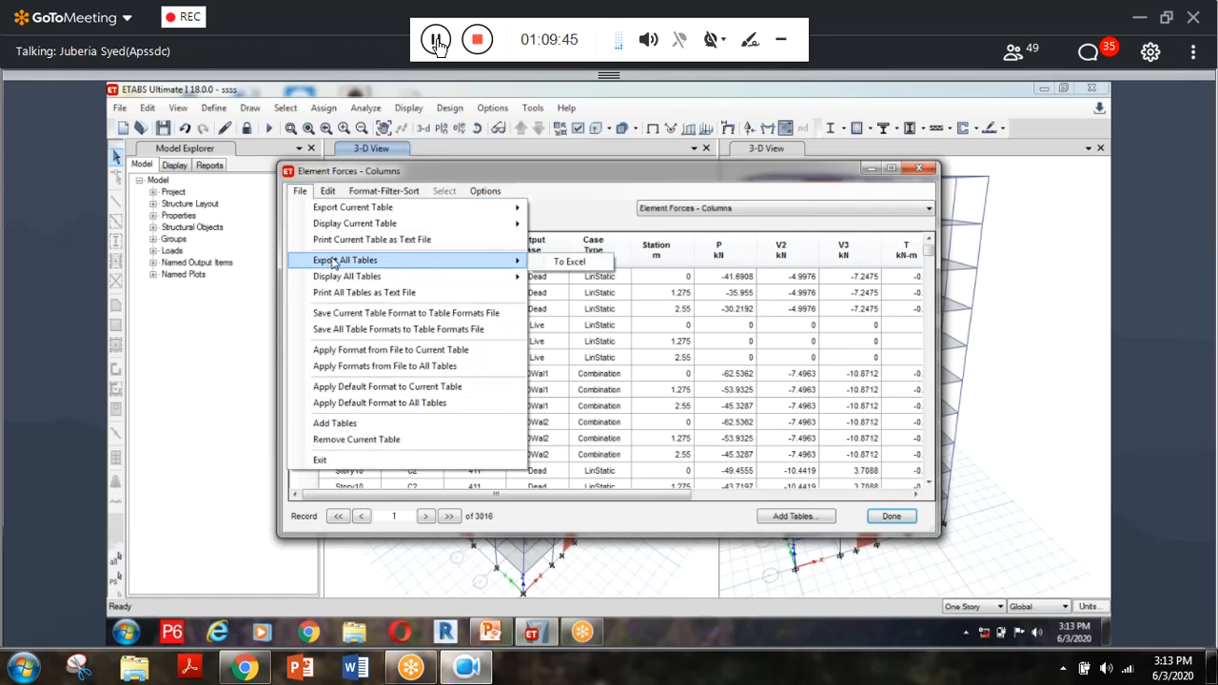
pyautogui.click(568, 262)
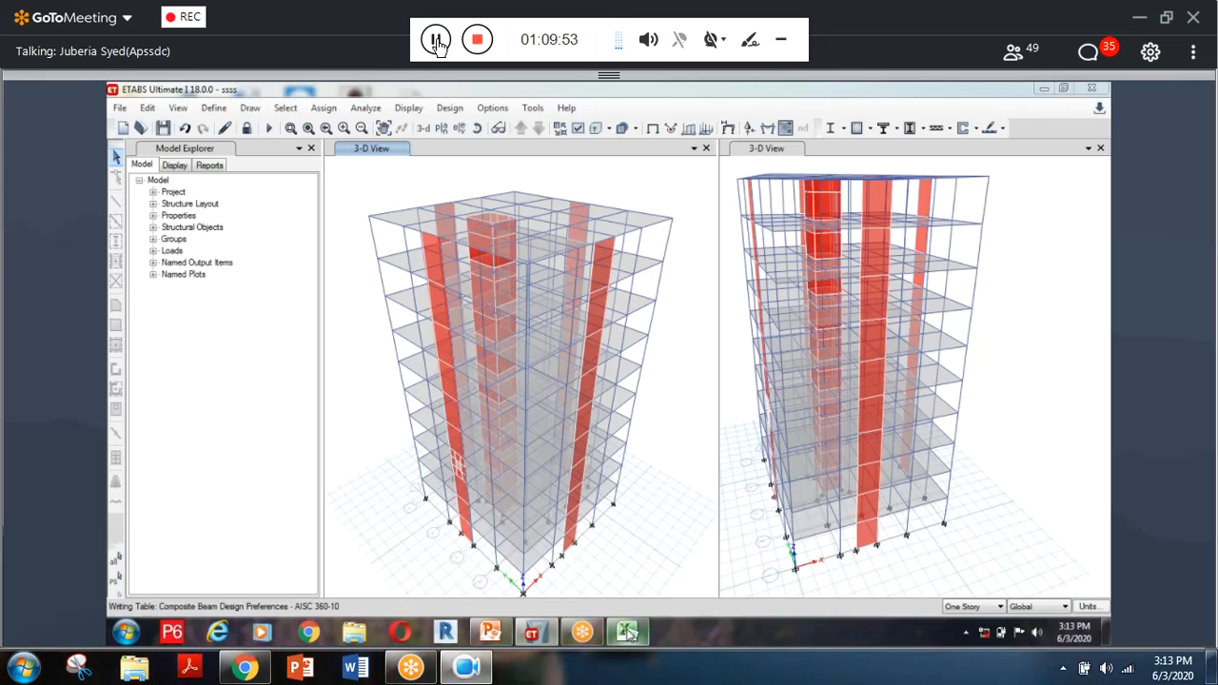
pyautogui.moveTo(628, 634)
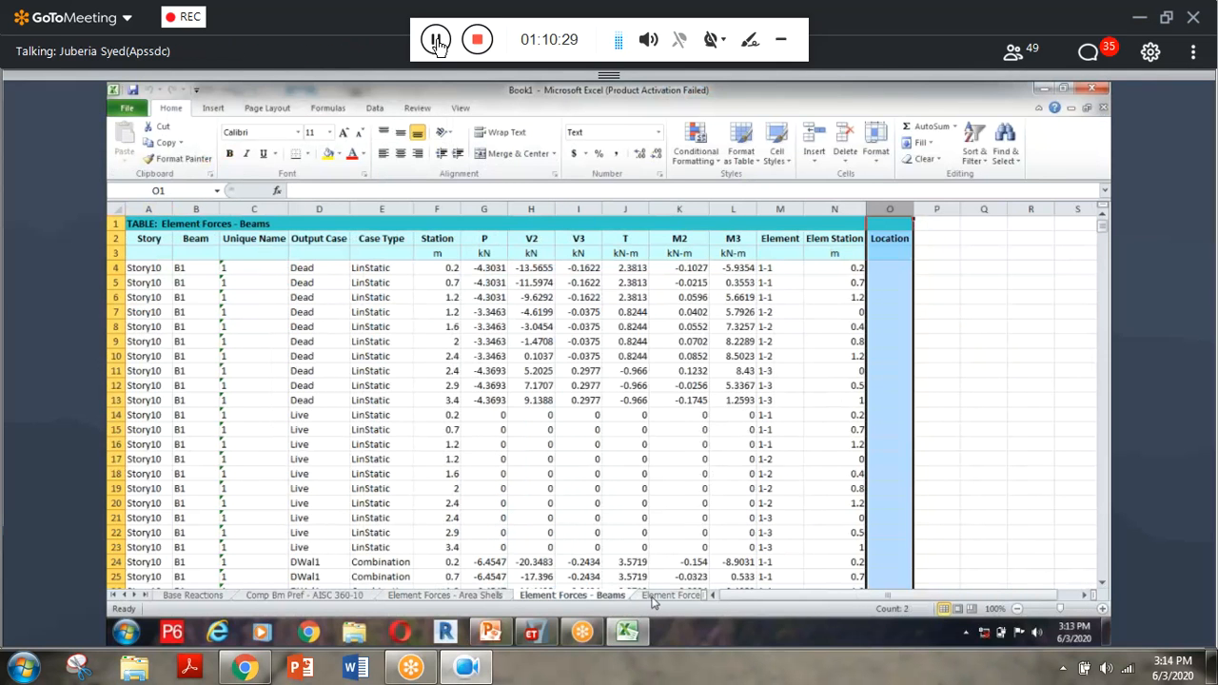
pyautogui.click(653, 599)
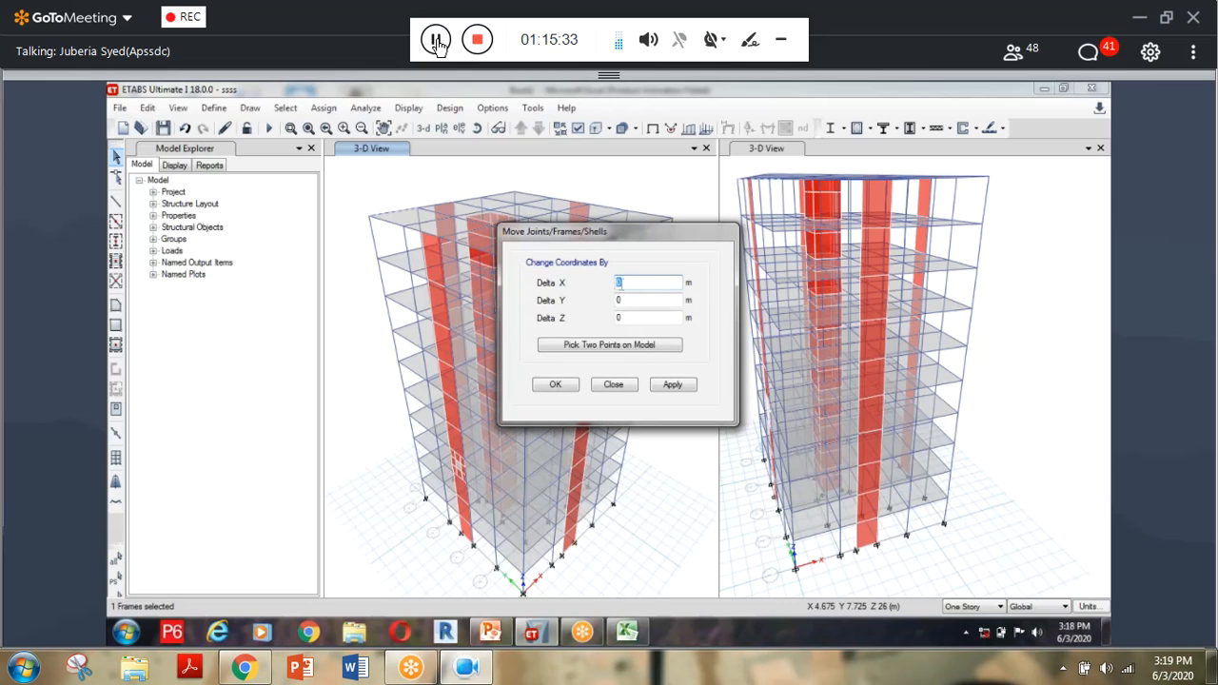
# Step: Go through the Delta Y and Delta Z offsets for moving the selected frame
pyautogui.click(624, 300)
pyautogui.doubleClick(618, 299)
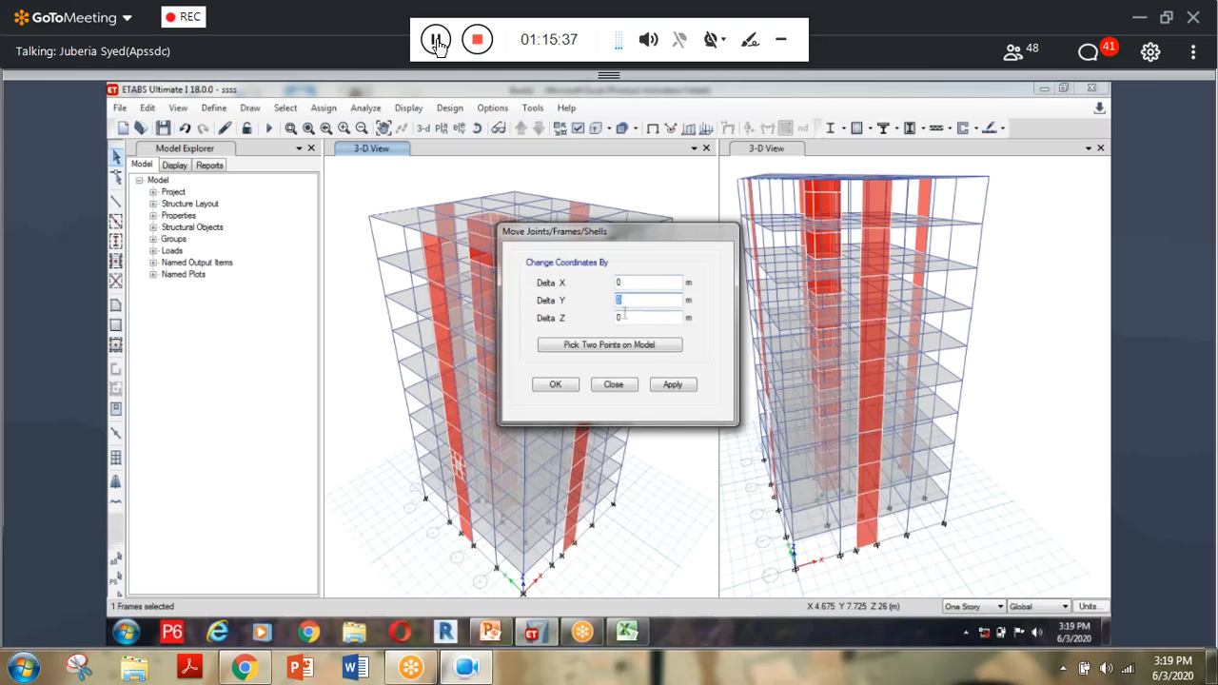
pyautogui.doubleClick(619, 318)
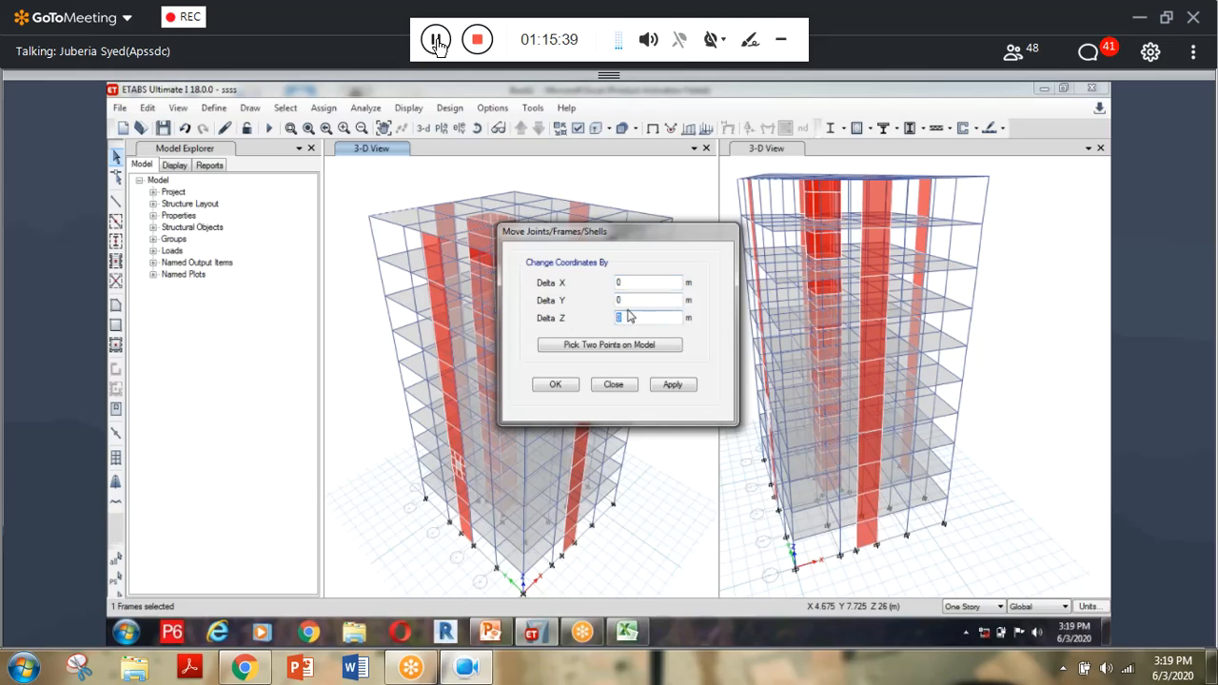